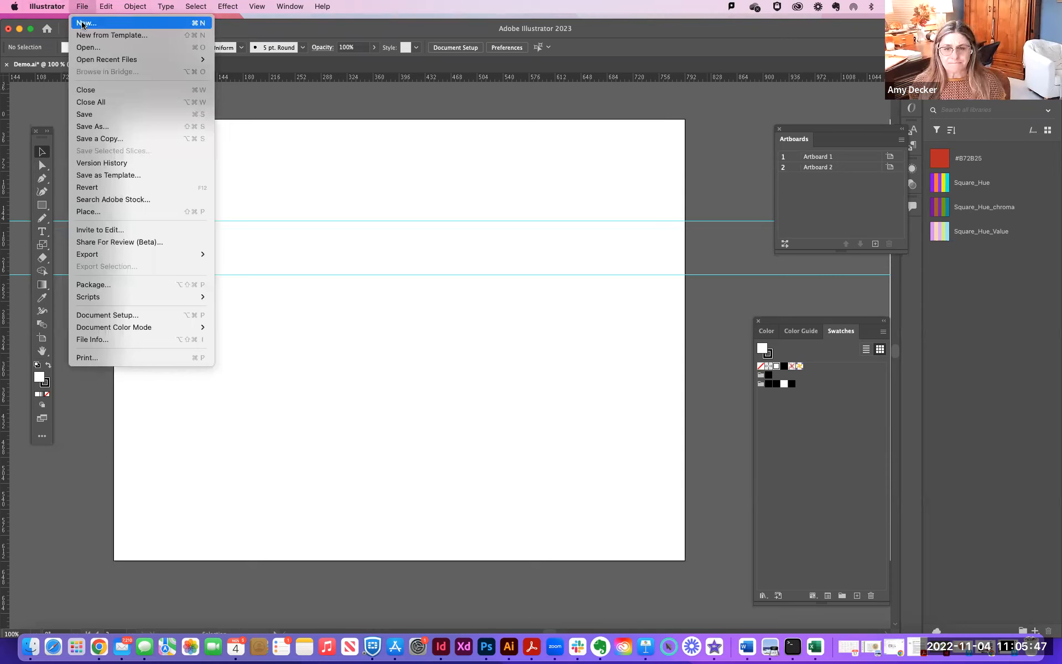
- Create a new Letter document of 792 × 612 pt in landscape orientation with three artboards and CMYK Color mode
{"action": "left_click", "coordinate": [83, 25]}
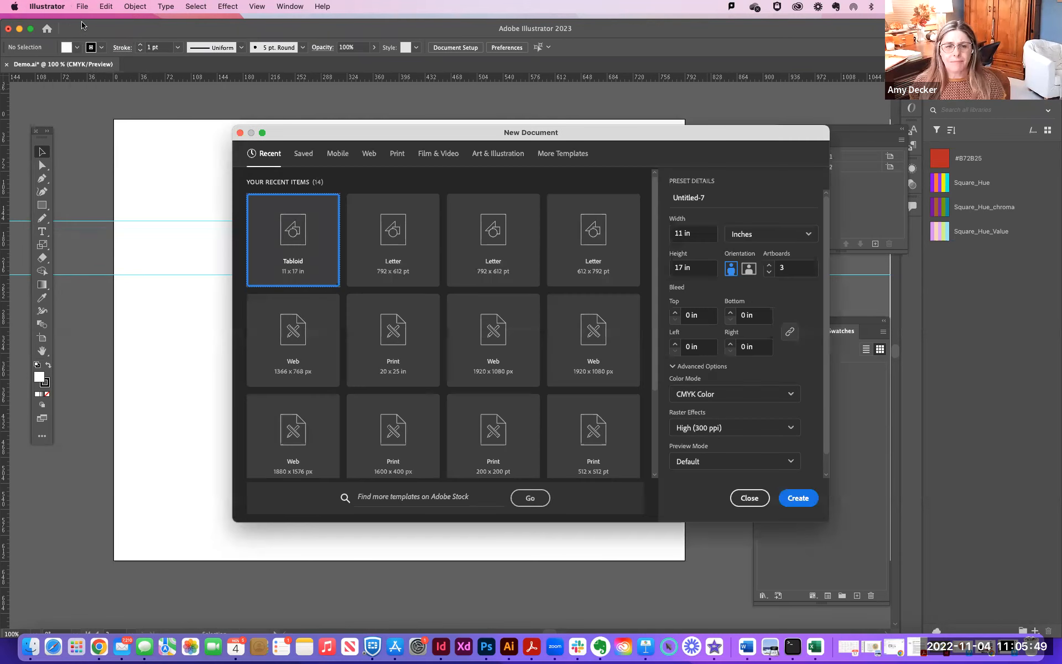
{"action": "left_click", "coordinate": [392, 242]}
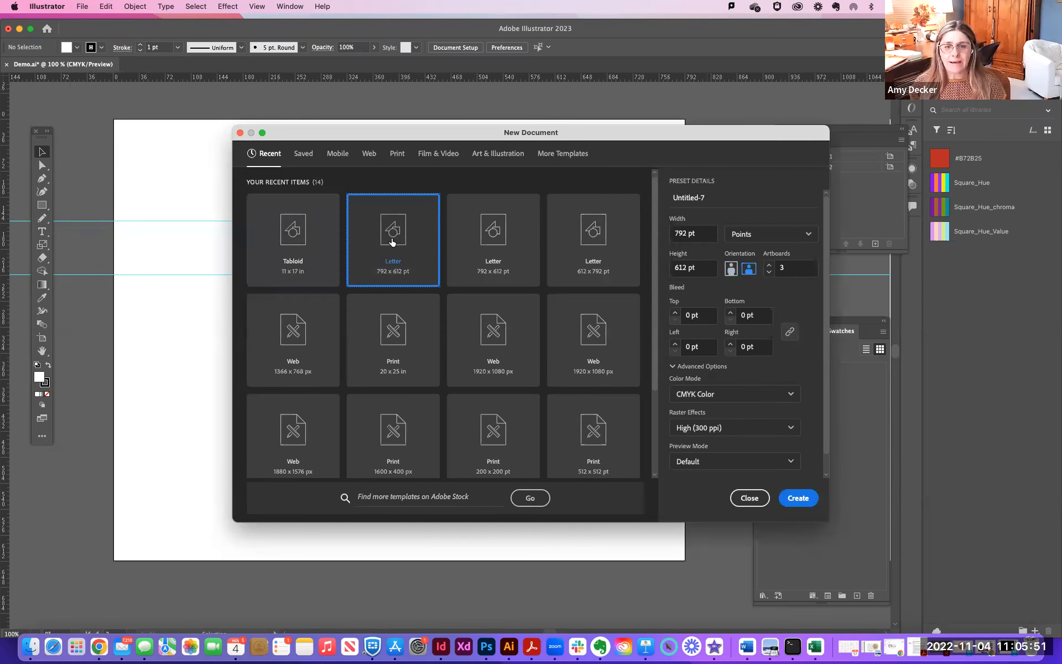
{"action": "left_click", "coordinate": [749, 270]}
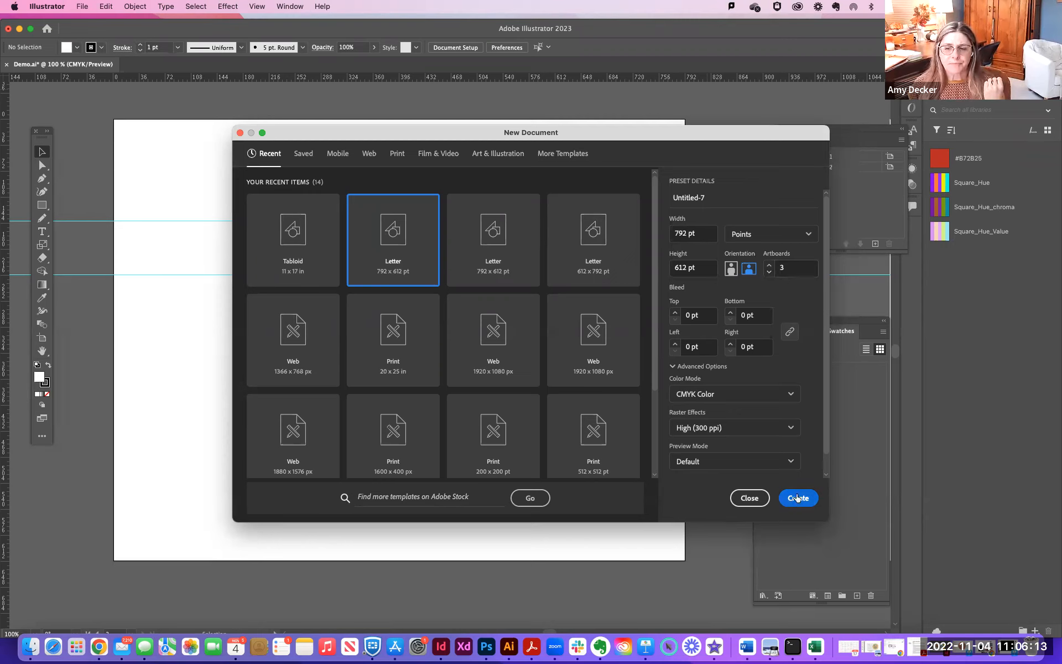
{"action": "left_click", "coordinate": [726, 399]}
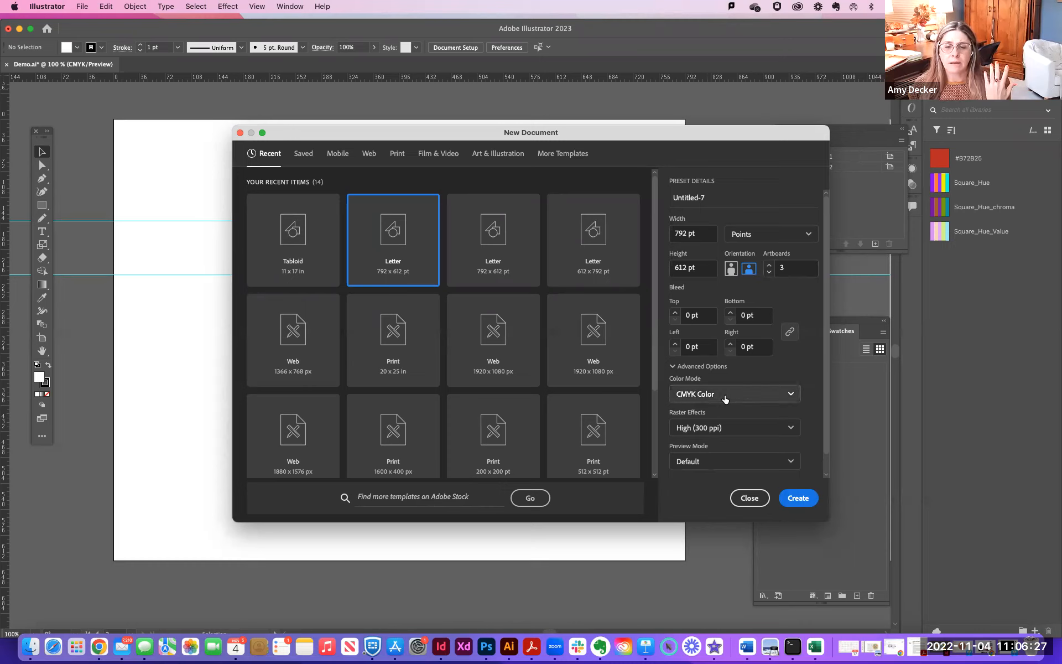
{"action": "left_click", "coordinate": [725, 398]}
{"action": "left_click", "coordinate": [725, 398]}
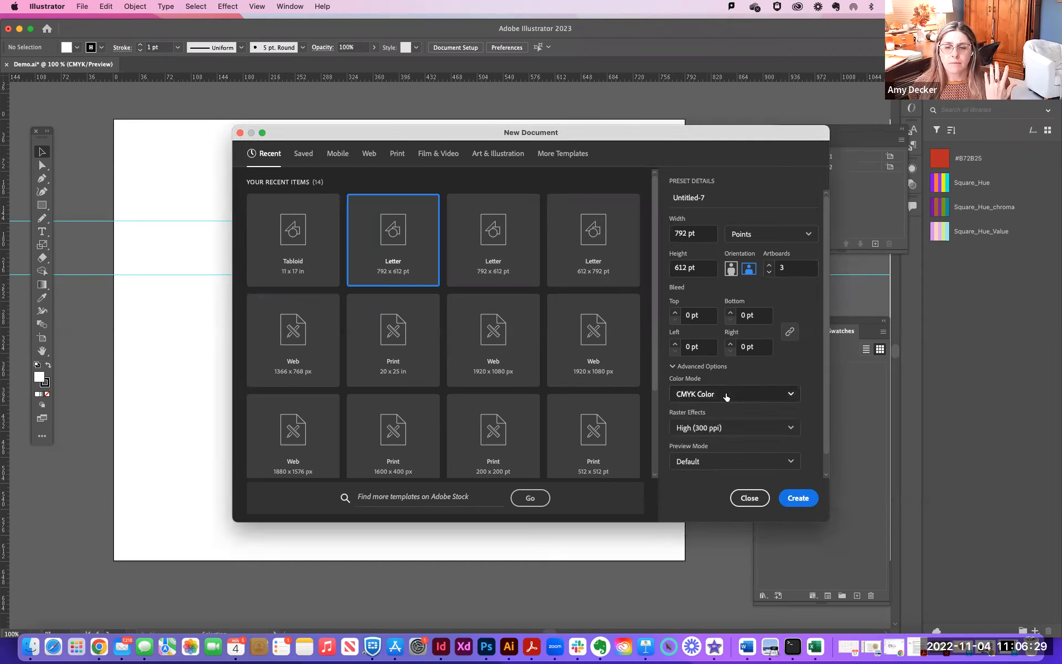
{"action": "left_click", "coordinate": [801, 498]}
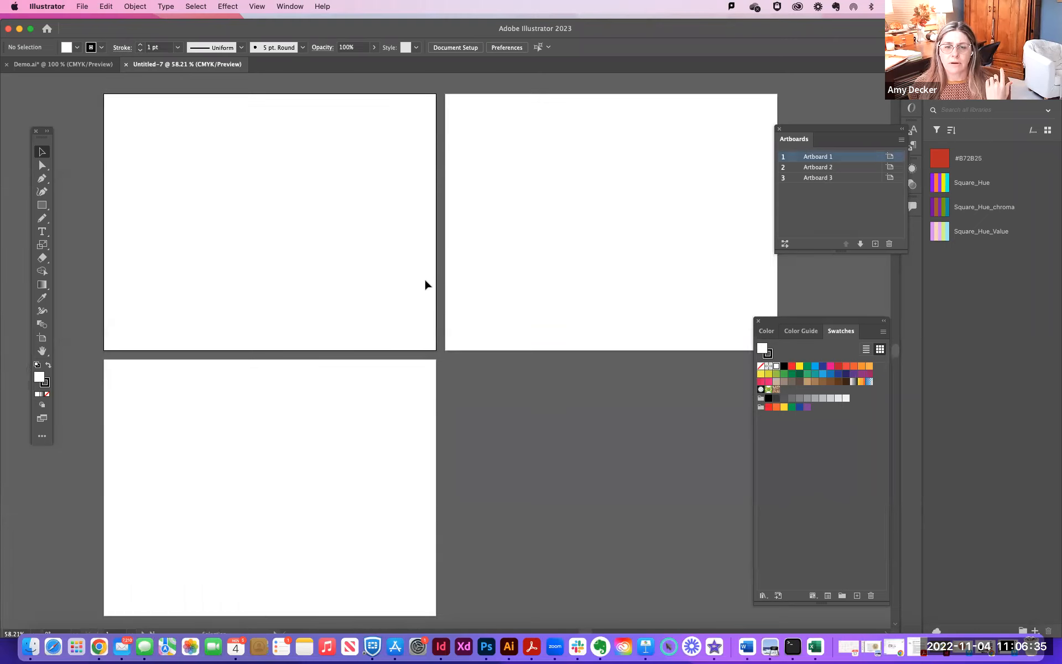
- Switch to the Demo.ai document and place two vertical guides at 144 pt and 216 pt on the artboard
{"action": "left_click", "coordinate": [71, 66]}
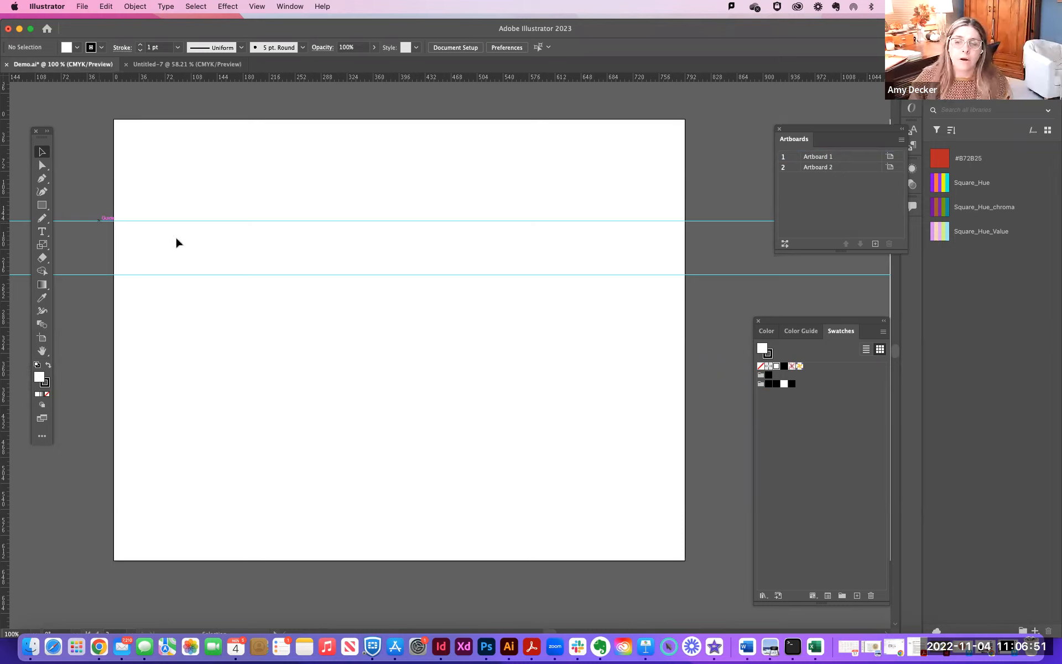
{"action": "left_click", "coordinate": [44, 180]}
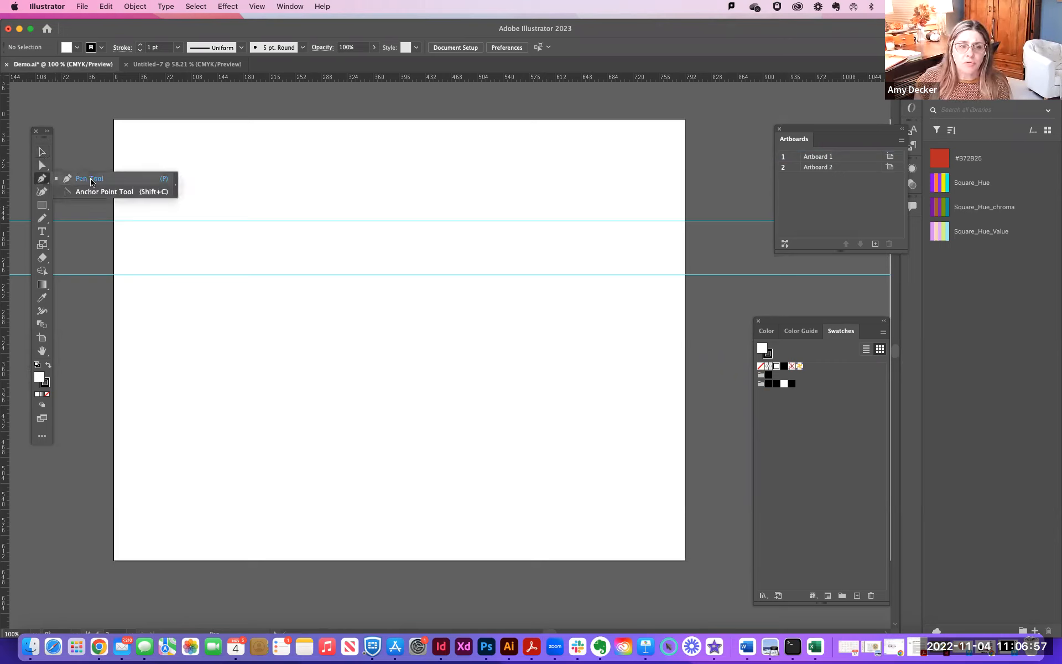
{"action": "left_click", "coordinate": [70, 182]}
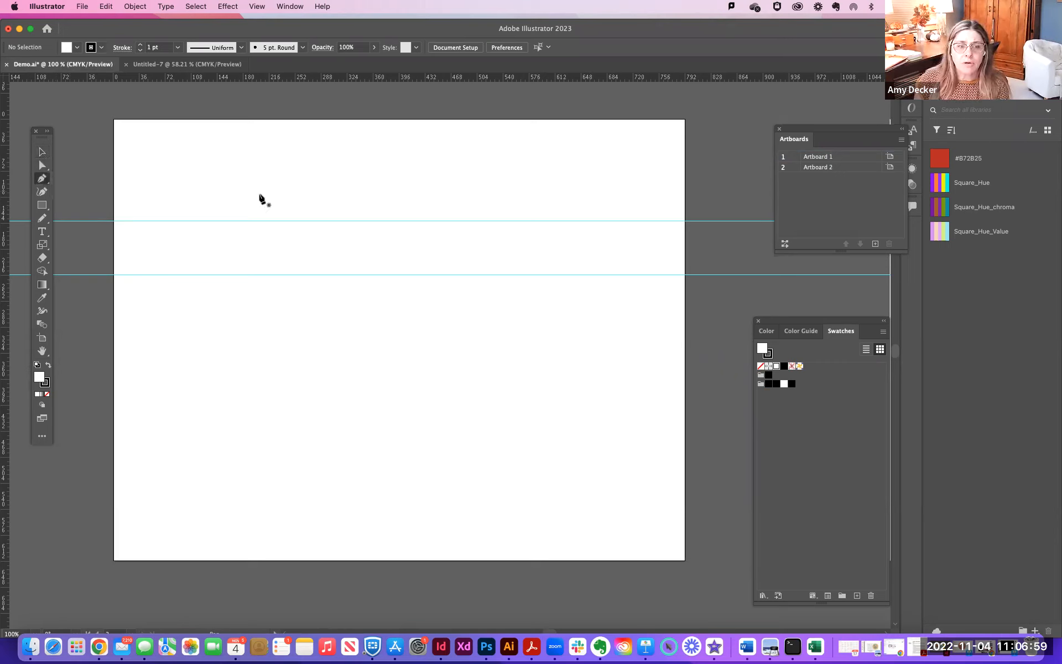
{"action": "scroll", "coordinate": [248, 222], "scroll_direction": "up", "scroll_amount": 3}
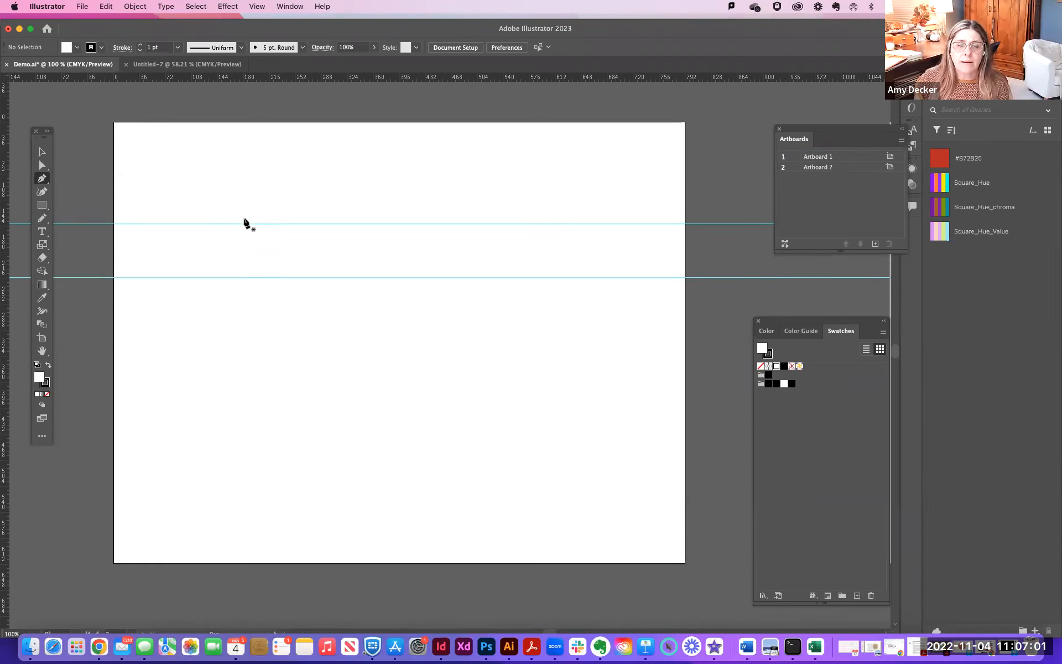
{"action": "key", "text": "super+equal"}
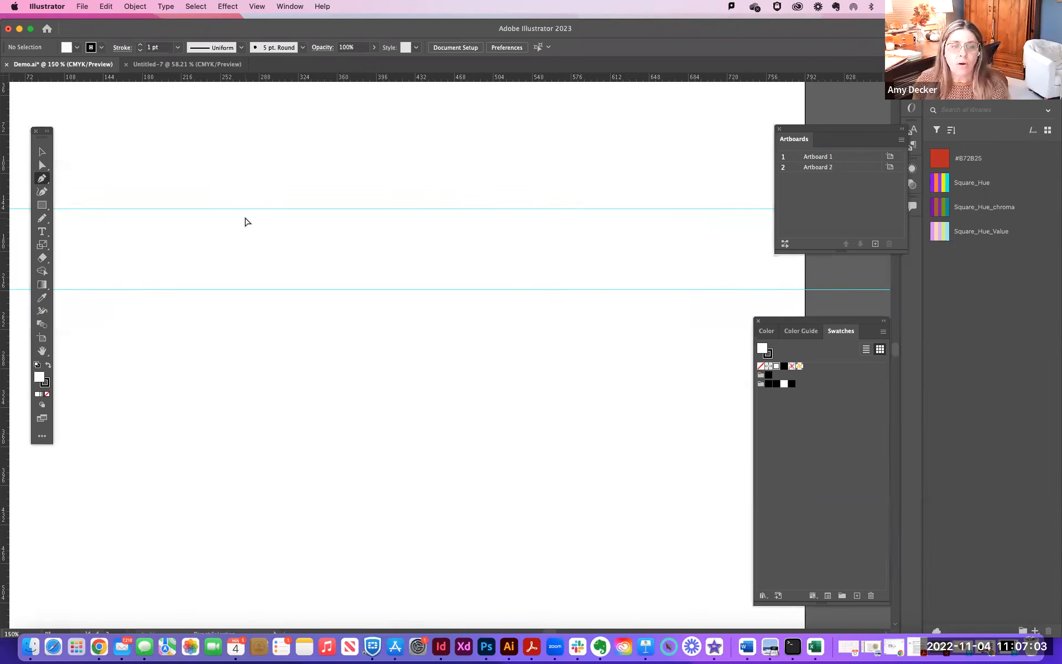
{"action": "scroll", "coordinate": [354, 238], "scroll_direction": "left", "scroll_amount": 5}
{"action": "scroll", "coordinate": [354, 237], "scroll_direction": "up", "scroll_amount": 2}
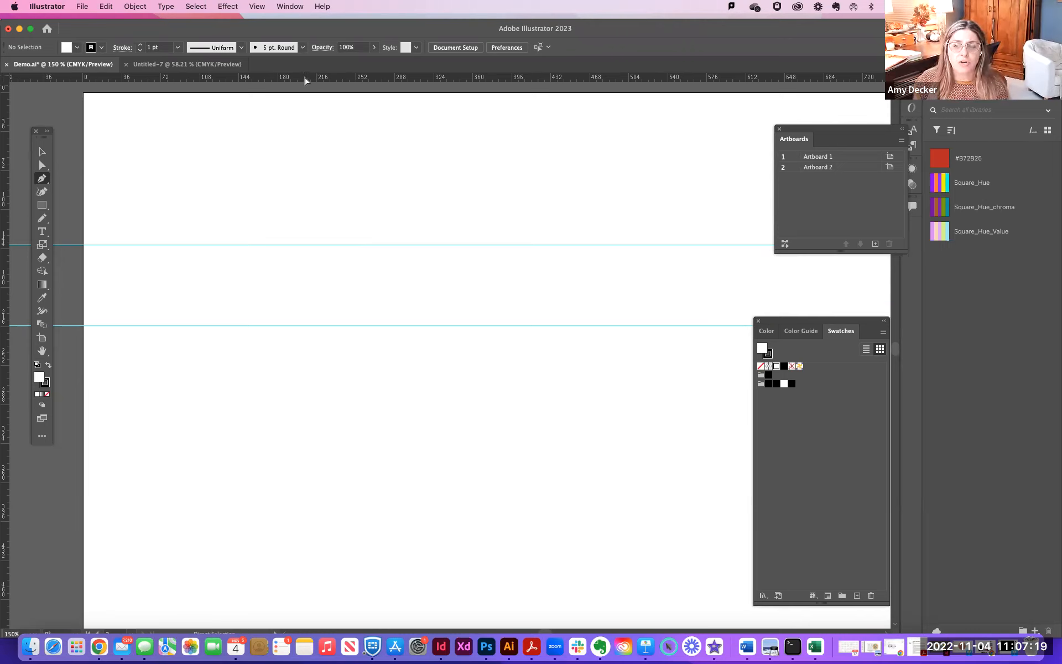
{"action": "left_click_drag", "start_coordinate": [4, 179], "coordinate": [238, 202]}
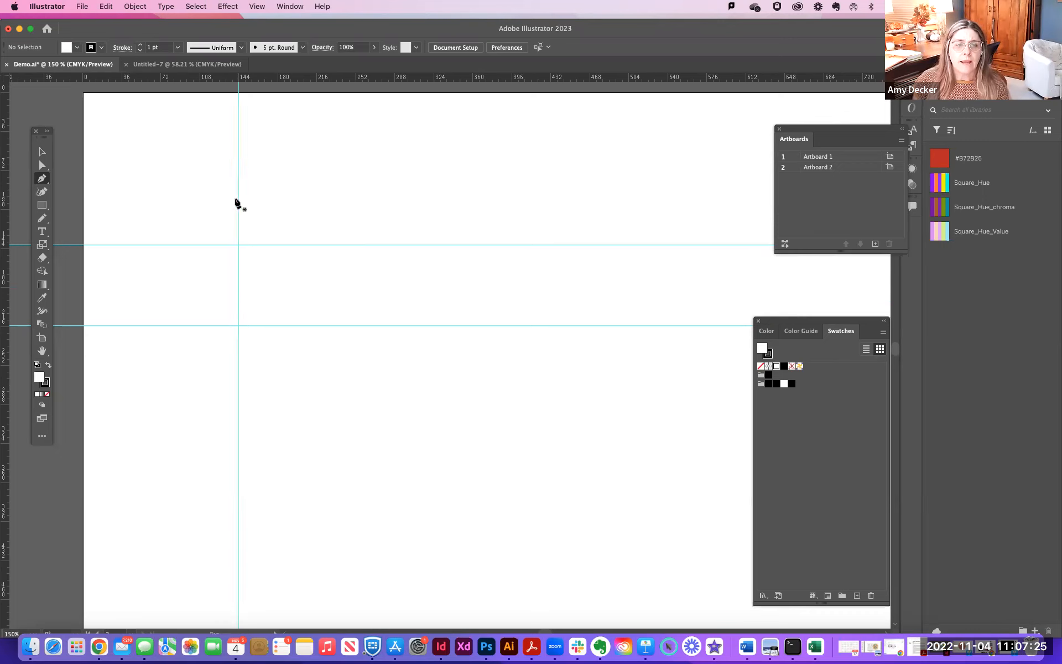
{"action": "left_click_drag", "start_coordinate": [6, 261], "coordinate": [316, 271]}
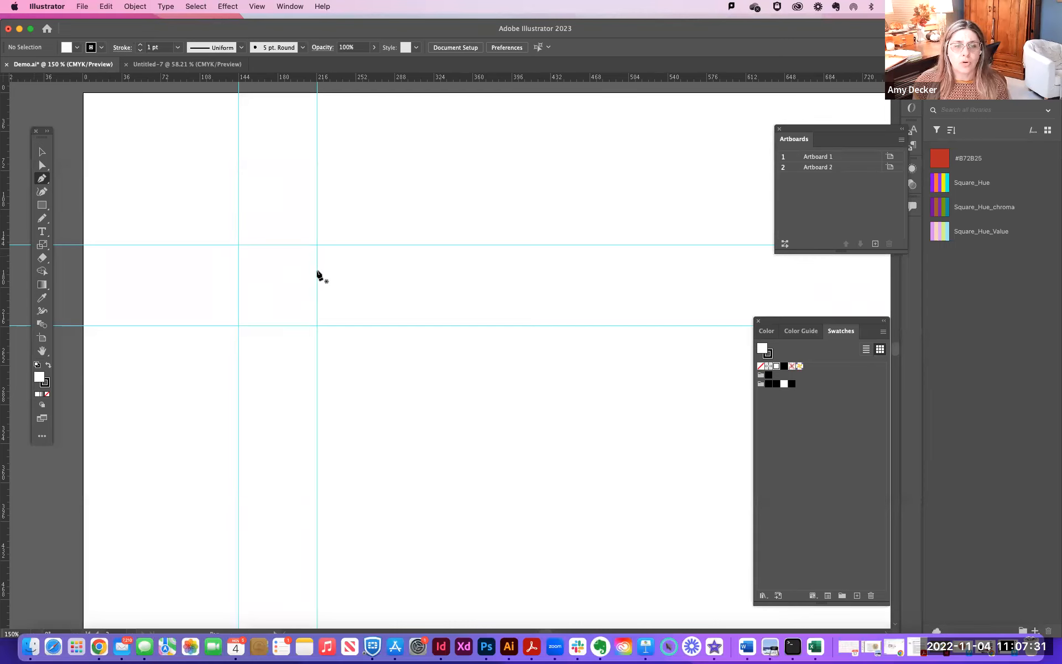
- Draw a square about 74 pt wide with the Rectangle tool, filling the cell enclosed by the four guides
{"action": "scroll", "coordinate": [297, 267], "scroll_direction": "up", "scroll_amount": 4}
{"action": "scroll", "coordinate": [297, 267], "scroll_direction": "down", "scroll_amount": 2}
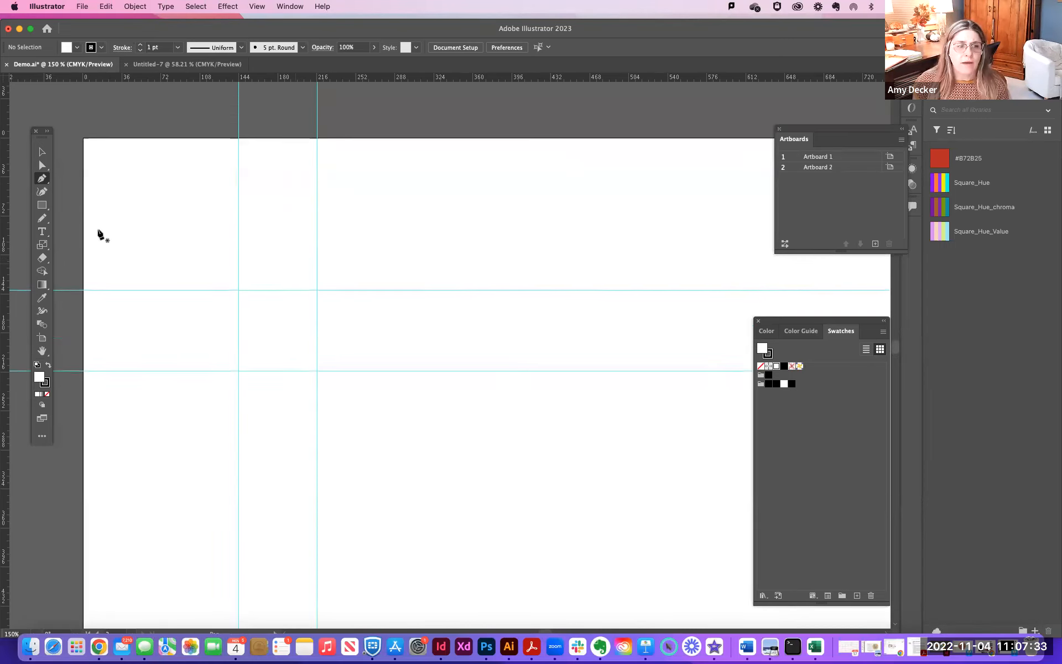
{"action": "key", "text": "m"}
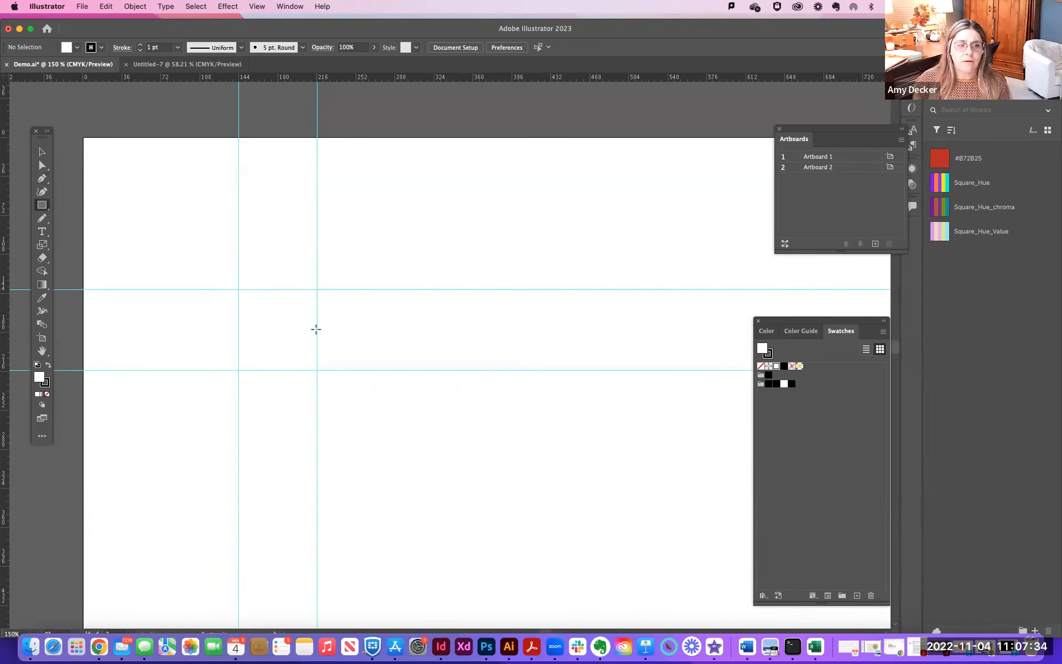
{"action": "right_click", "coordinate": [238, 289]}
{"action": "key", "text": "Escape"}
{"action": "left_click", "coordinate": [43, 205]}
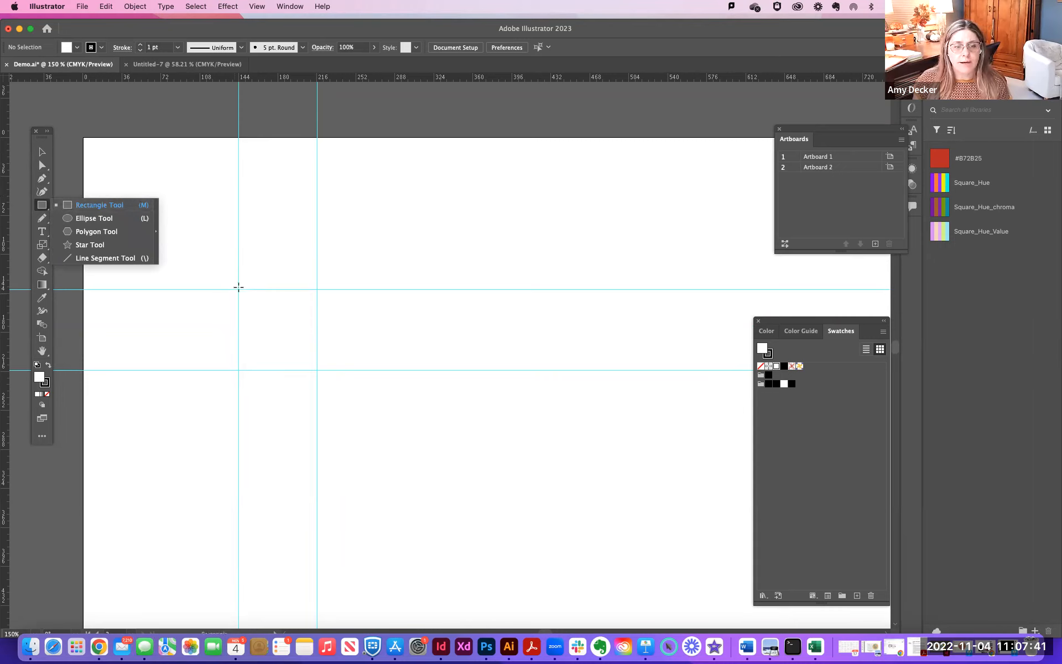
{"action": "mouse_move", "coordinate": [238, 290]}
{"action": "left_mouse_down"}
{"action": "mouse_move", "coordinate": [274, 311]}
{"action": "mouse_move", "coordinate": [317, 369]}
{"action": "left_mouse_up"}
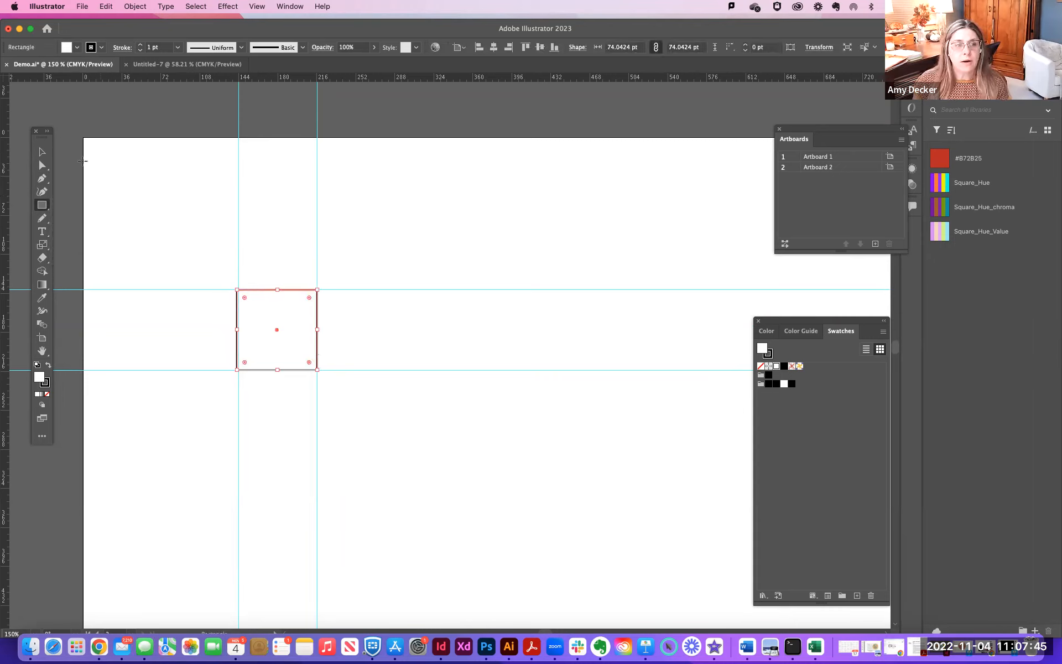
- Delete the square inside the guide cell after trying out guide placement from both rulers
{"action": "key", "text": "v"}
{"action": "left_click_drag", "start_coordinate": [12, 147], "coordinate": [239, 164]}
{"action": "scroll", "coordinate": [133, 162], "scroll_direction": "left", "scroll_amount": 5}
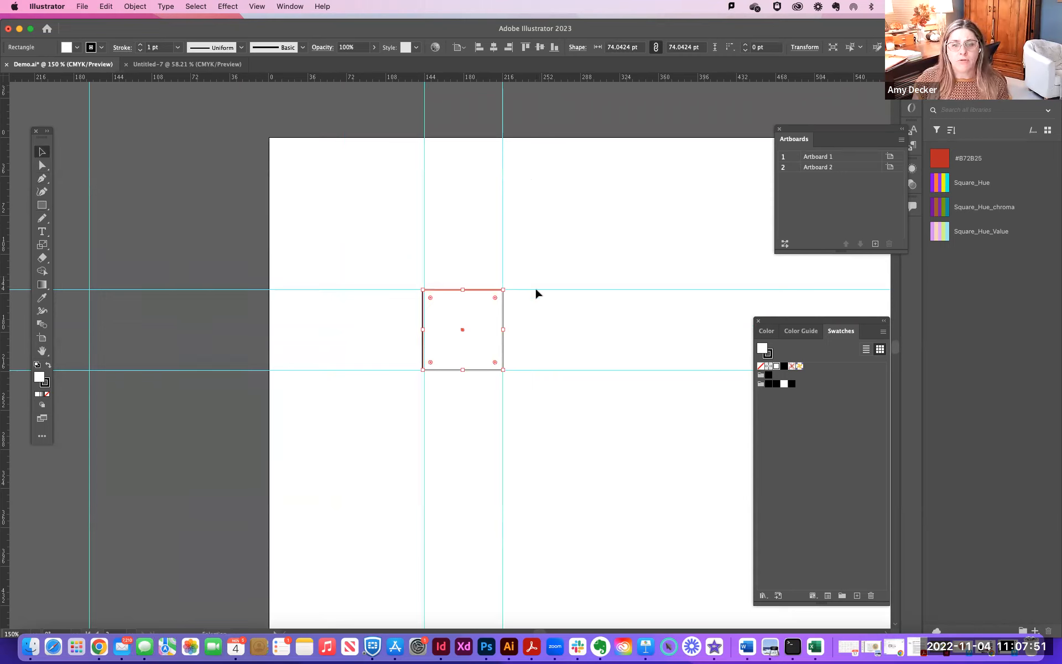
{"action": "left_click_drag", "start_coordinate": [525, 78], "coordinate": [523, 369]}
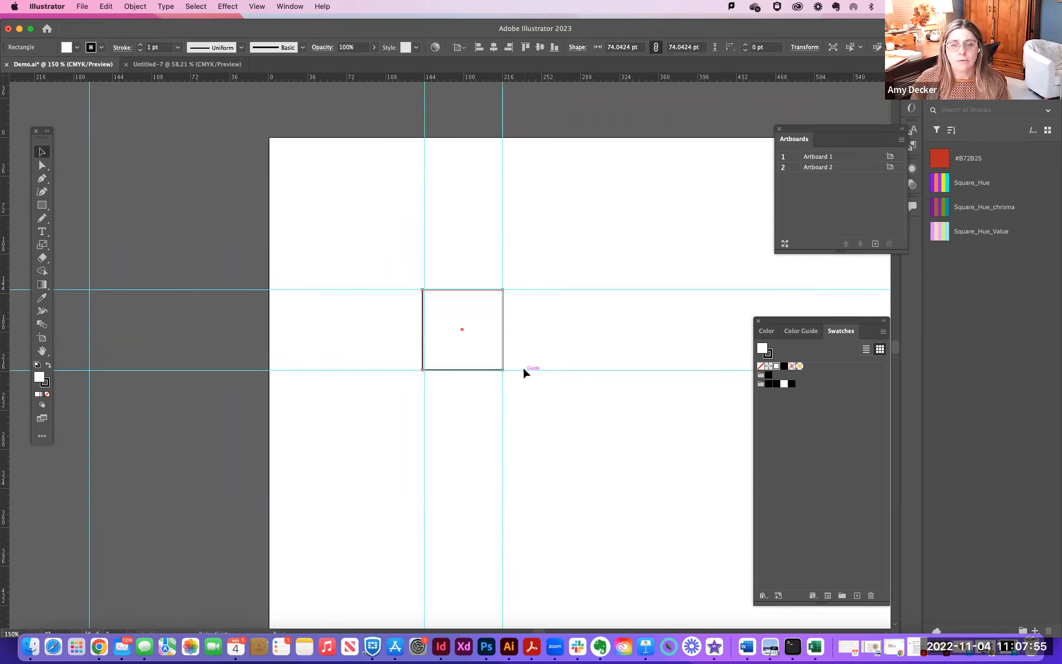
{"action": "left_click", "coordinate": [419, 290]}
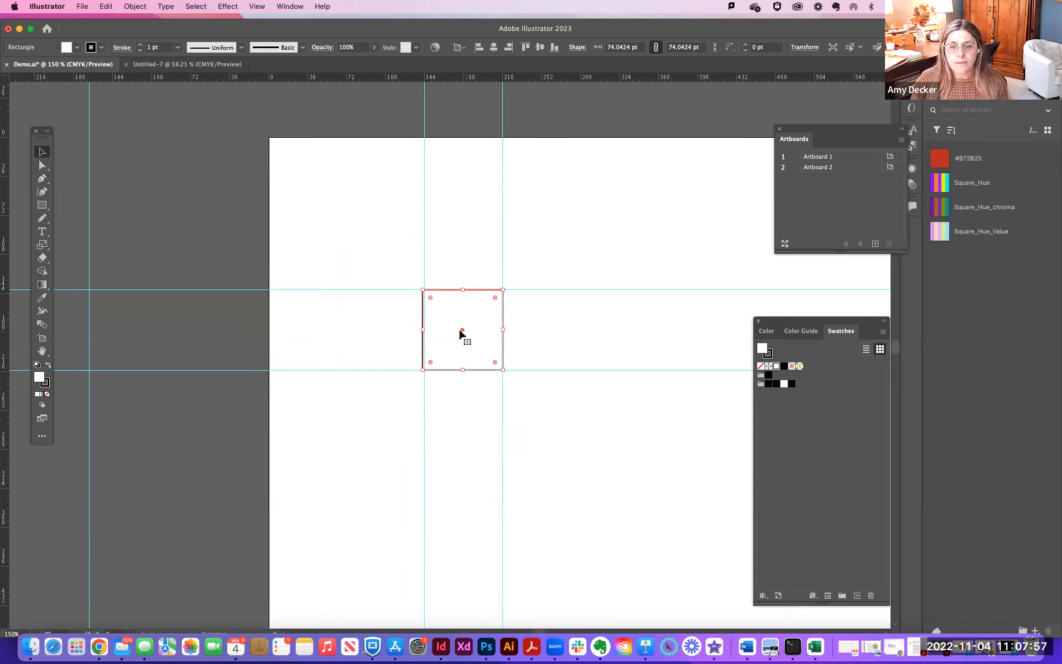
{"action": "key", "text": "Delete"}
- Start a Pen tool path on the 144 pt vertical guide and draw a horizontal segment about 18 pt long inside the guide cell
{"action": "scroll", "coordinate": [463, 332], "scroll_direction": "up", "scroll_amount": 2}
{"action": "scroll", "coordinate": [463, 333], "scroll_direction": "down", "scroll_amount": 1}
{"action": "key", "text": "super+equal"}
{"action": "key", "text": "super+equal"}
{"action": "key", "text": "super+equal"}
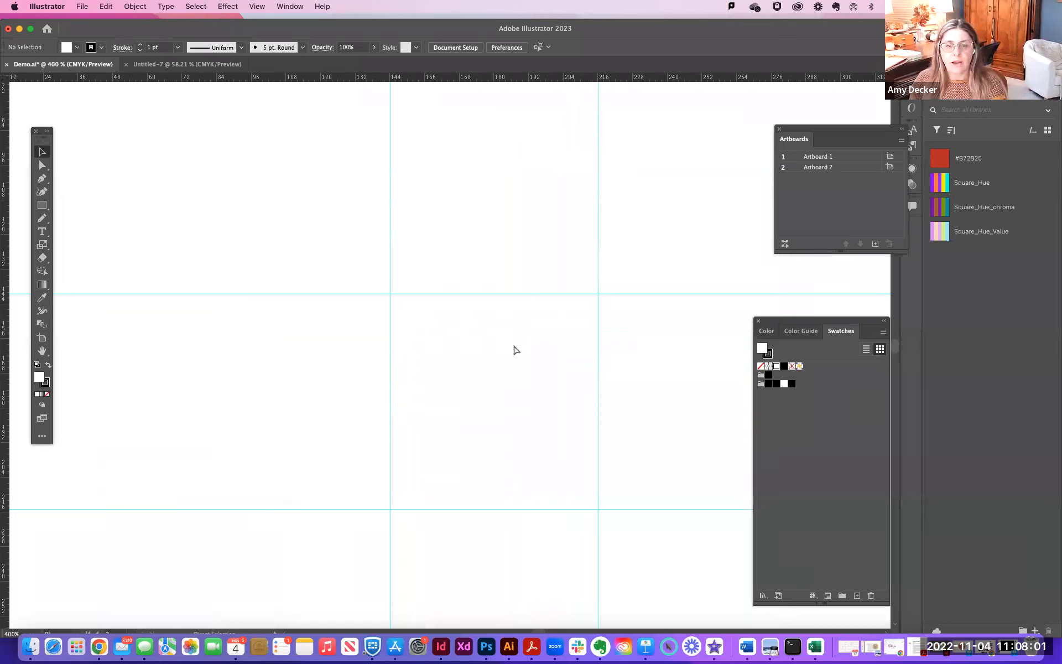
{"action": "scroll", "coordinate": [476, 318], "scroll_direction": "right", "scroll_amount": 4}
{"action": "scroll", "coordinate": [476, 318], "scroll_direction": "down", "scroll_amount": 3}
{"action": "key", "text": "super+equal"}
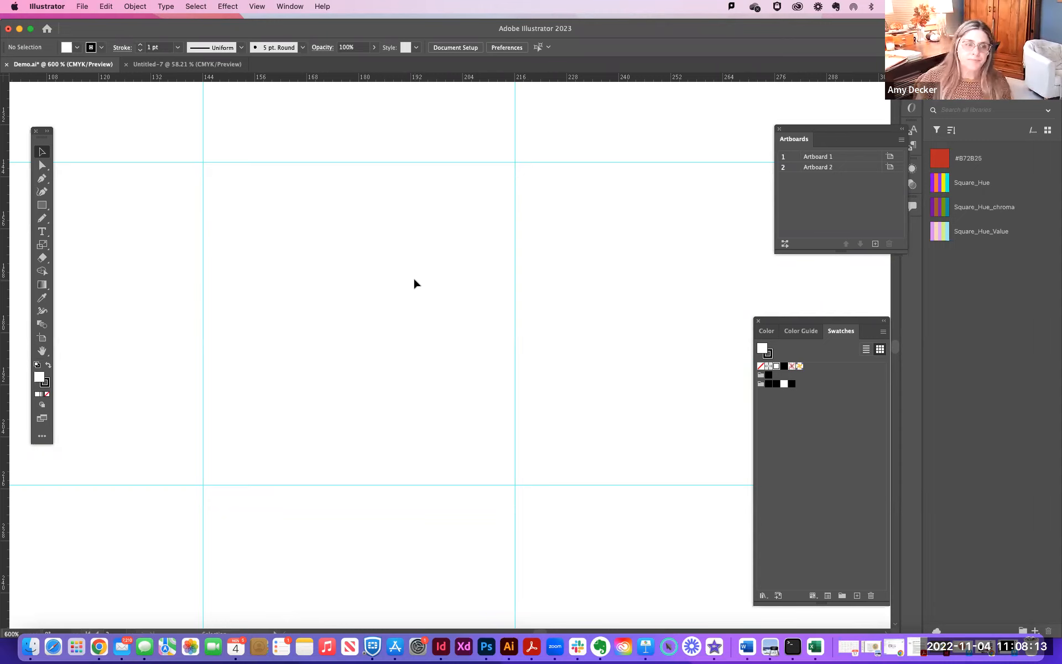
{"action": "left_click", "coordinate": [43, 179]}
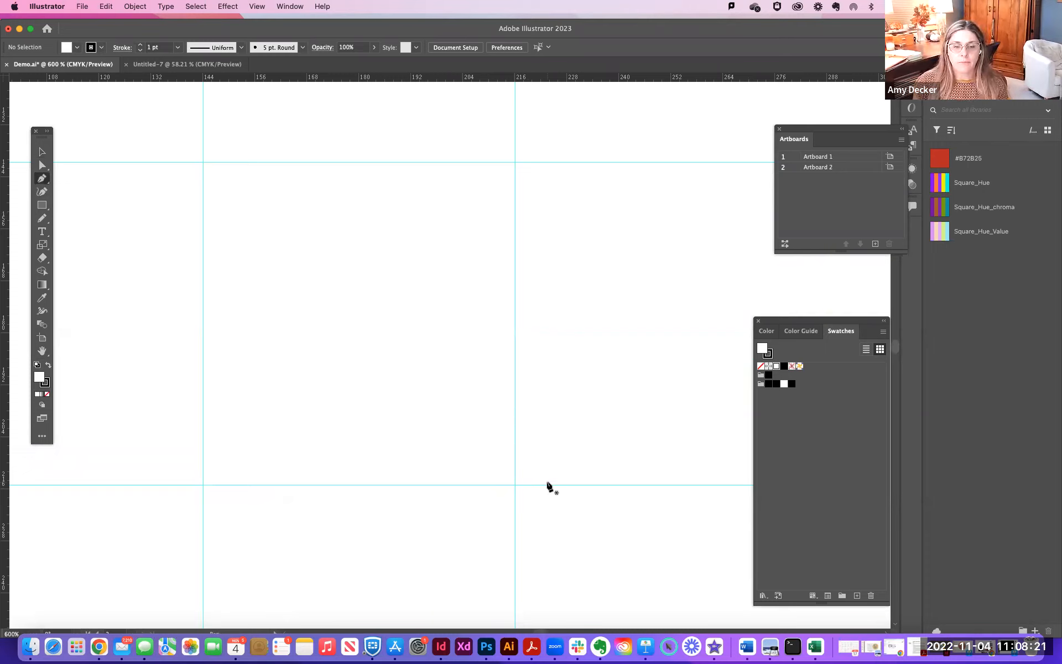
{"action": "left_click", "coordinate": [203, 238]}
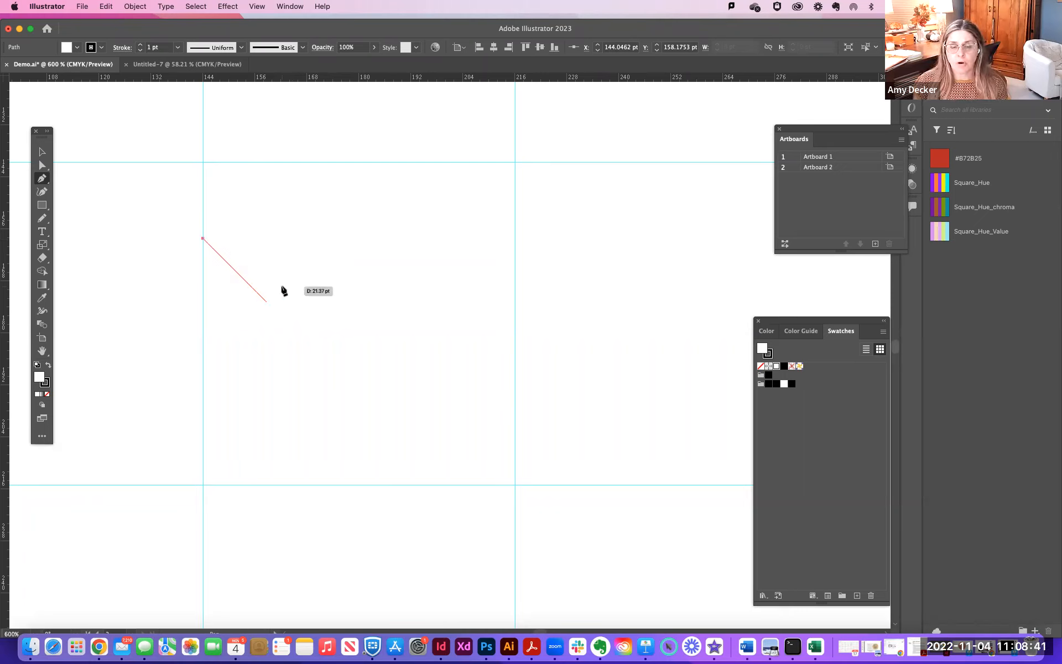
{"action": "left_click", "coordinate": [282, 239]}
- Continue the path with a 45° downward diagonal, finish with a horizontal segment on the 216 pt guide, and select the whole path
{"action": "left_click_drag", "start_coordinate": [281, 242], "coordinate": [420, 398]}
{"action": "left_click", "coordinate": [421, 398], "text": "shift"}
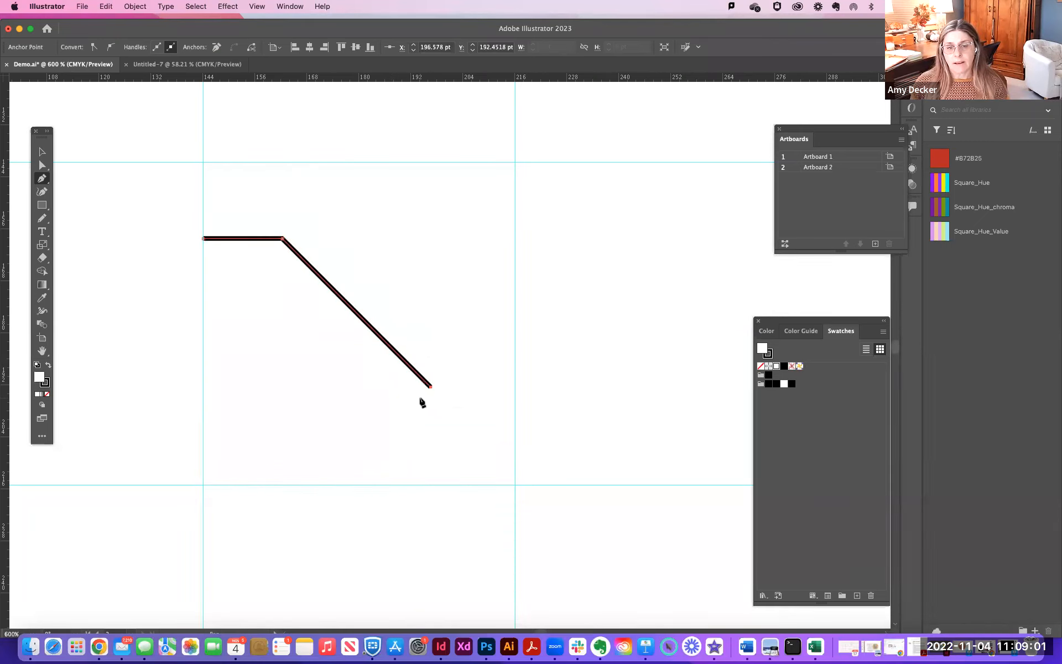
{"action": "left_click", "coordinate": [514, 392]}
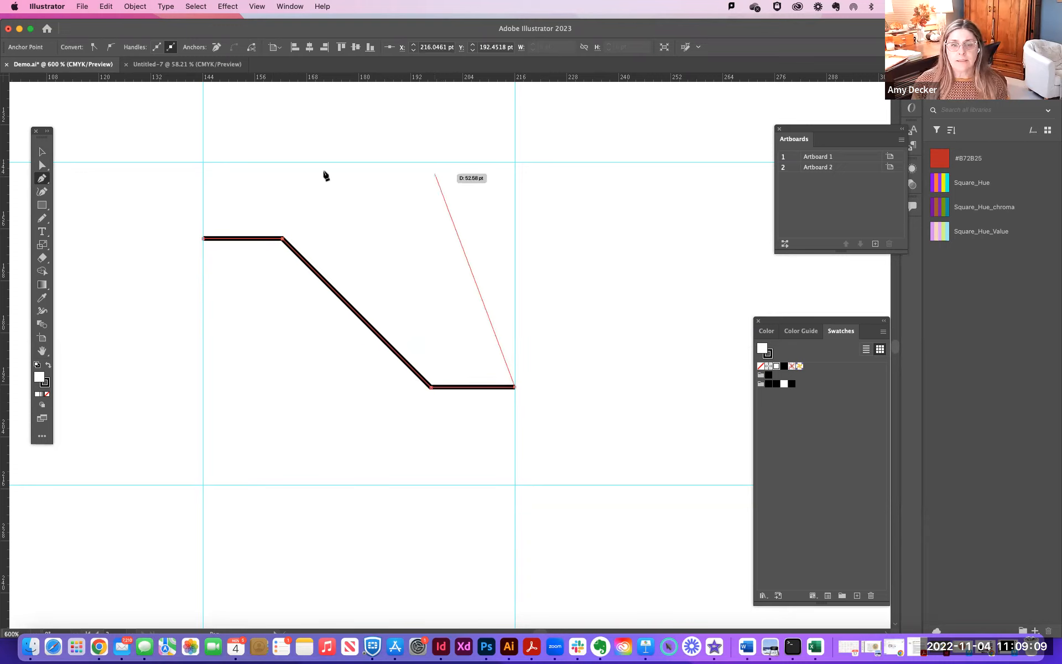
{"action": "left_click", "coordinate": [40, 151]}
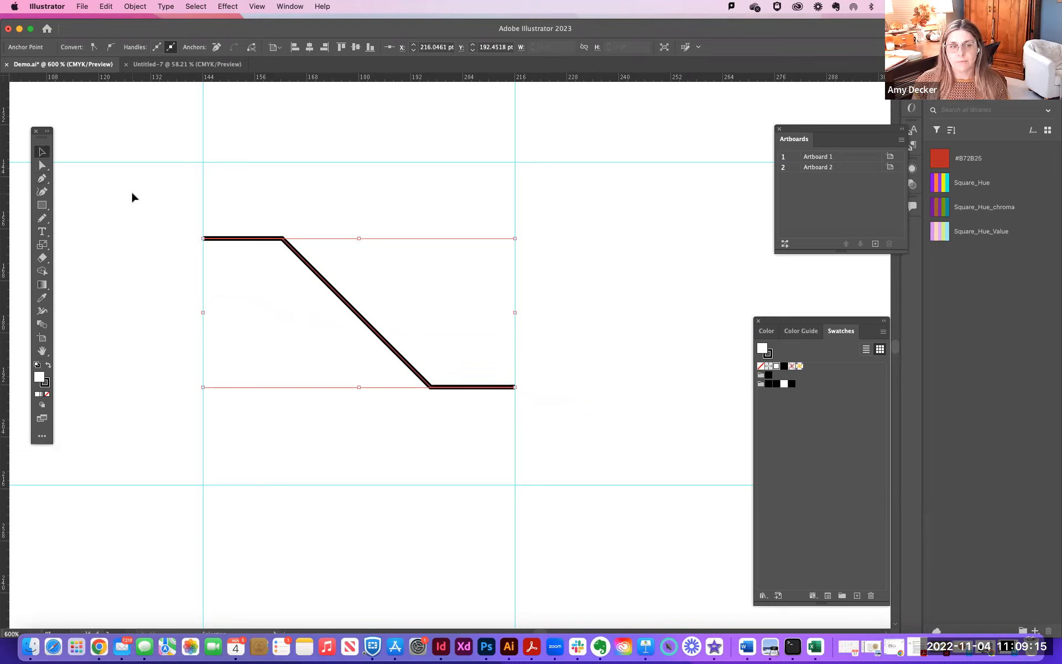
{"action": "mouse_move", "coordinate": [224, 239]}
{"action": "left_mouse_down"}
{"action": "mouse_move", "coordinate": [224, 193]}
{"action": "mouse_move", "coordinate": [225, 240]}
{"action": "left_mouse_up"}
{"action": "left_click", "coordinate": [226, 240]}
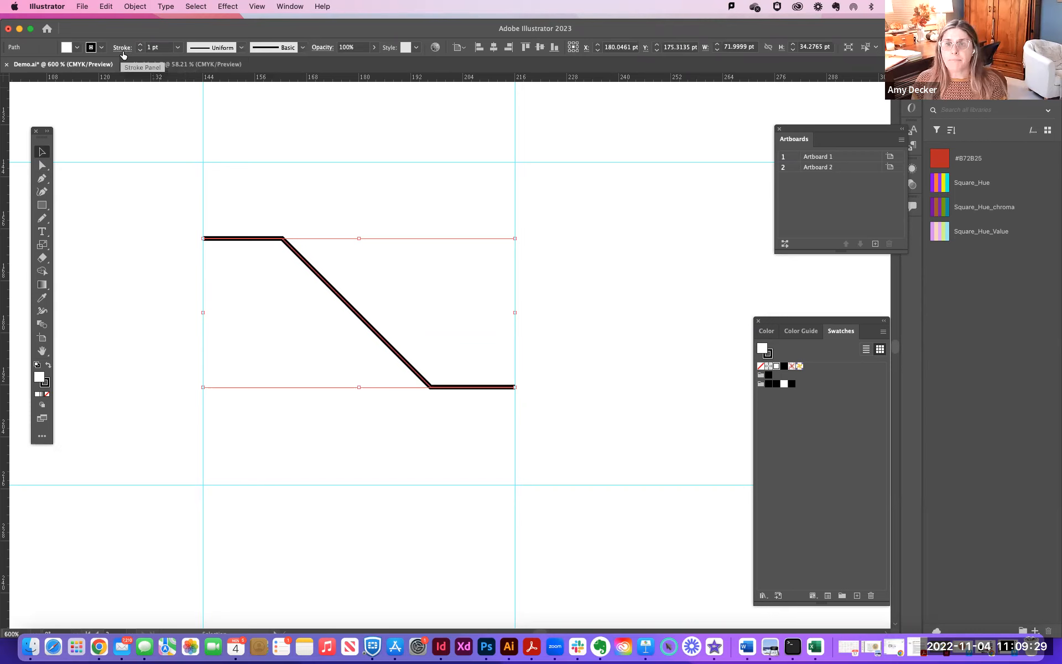
- Enlarge the application window to fill the screen and choose the Typography workspace
{"action": "double_click", "coordinate": [747, 32]}
{"action": "left_click", "coordinate": [292, 7]}
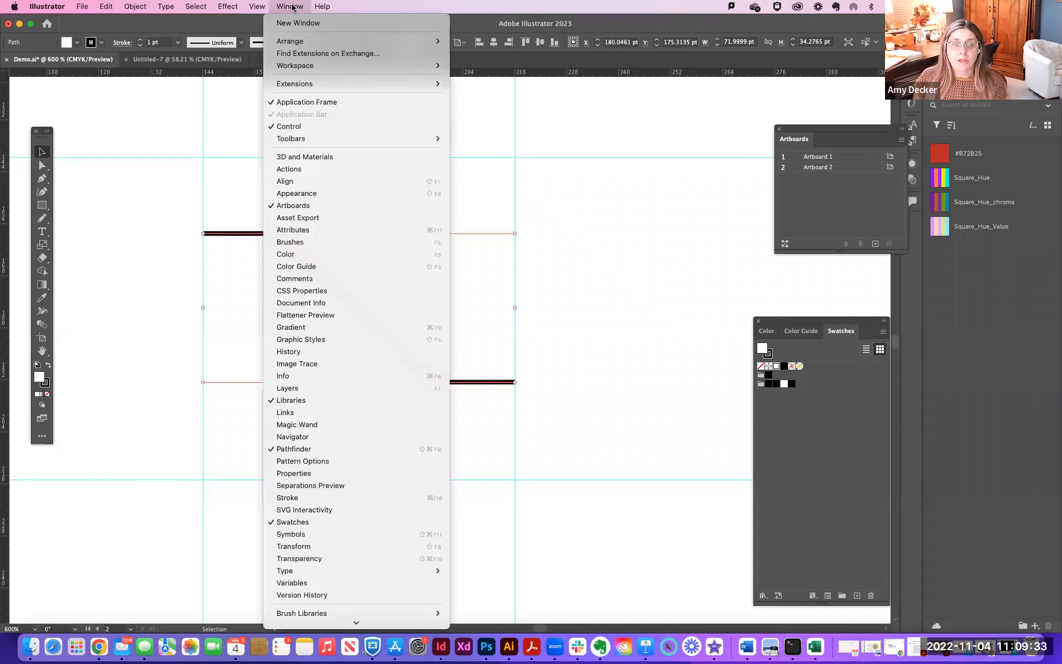
{"action": "mouse_move", "coordinate": [291, 65]}
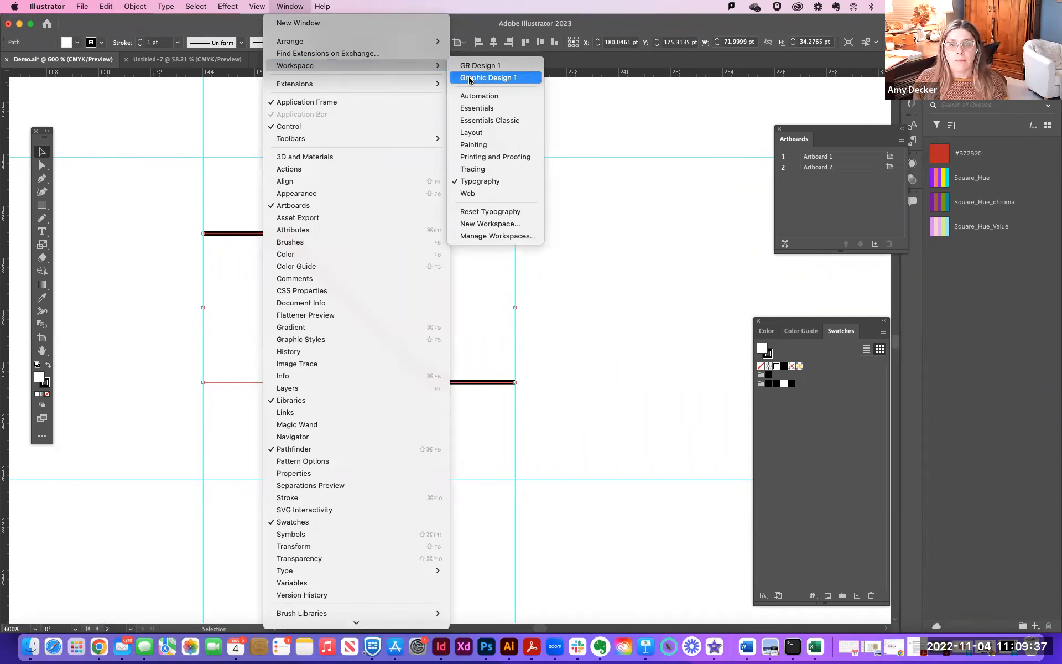
{"action": "left_click", "coordinate": [478, 183]}
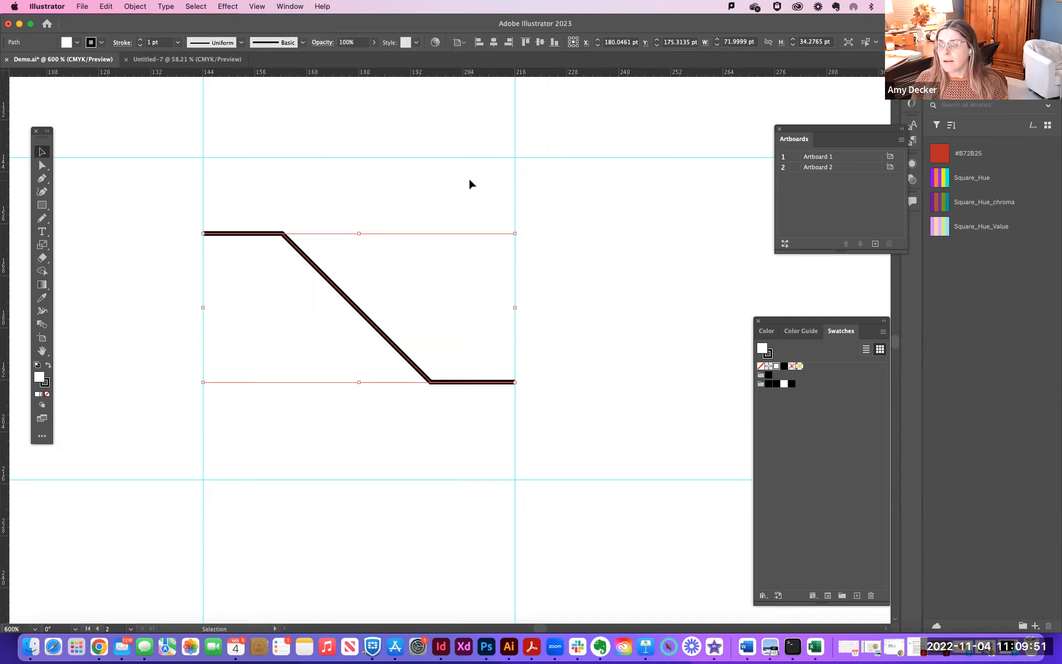
- Try stroke weights of 3 pt and 8 pt on the angled line path
{"action": "key", "text": "a"}
{"action": "key", "text": "super+equal"}
{"action": "key", "text": "super+equal"}
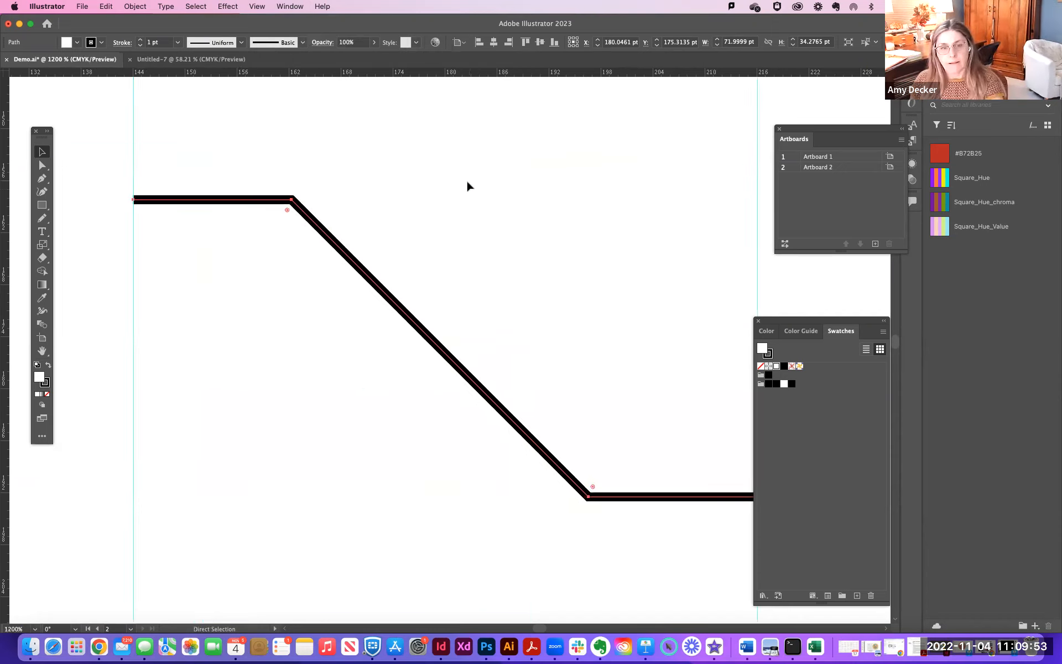
{"action": "left_click_drag", "start_coordinate": [411, 169], "coordinate": [400, 145]}
{"action": "key", "text": "v"}
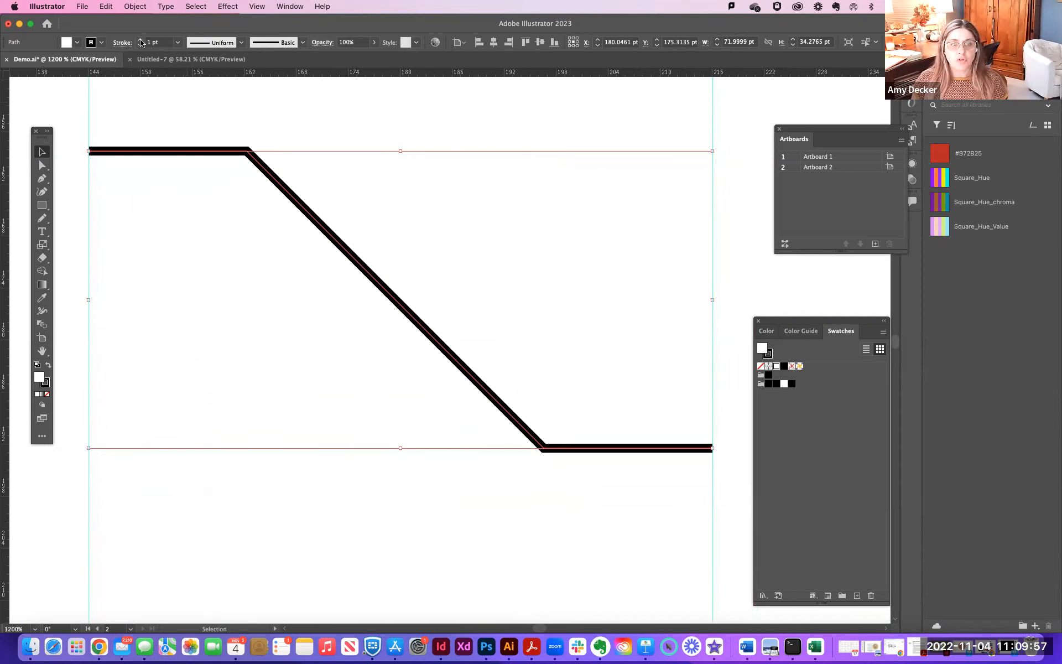
{"action": "left_click", "coordinate": [178, 43]}
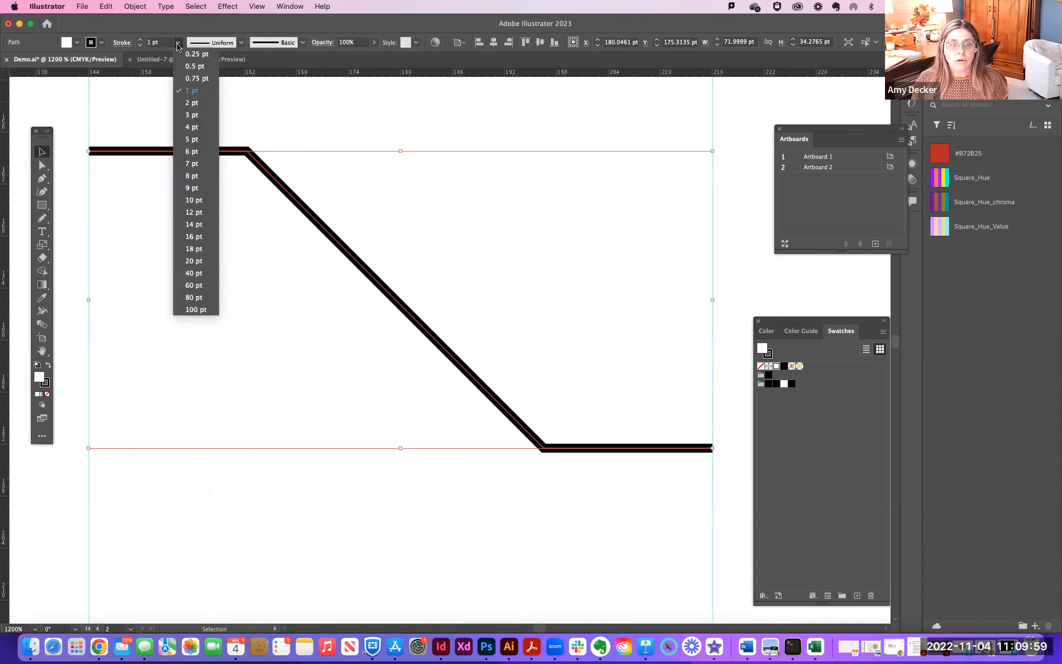
{"action": "left_click", "coordinate": [193, 115]}
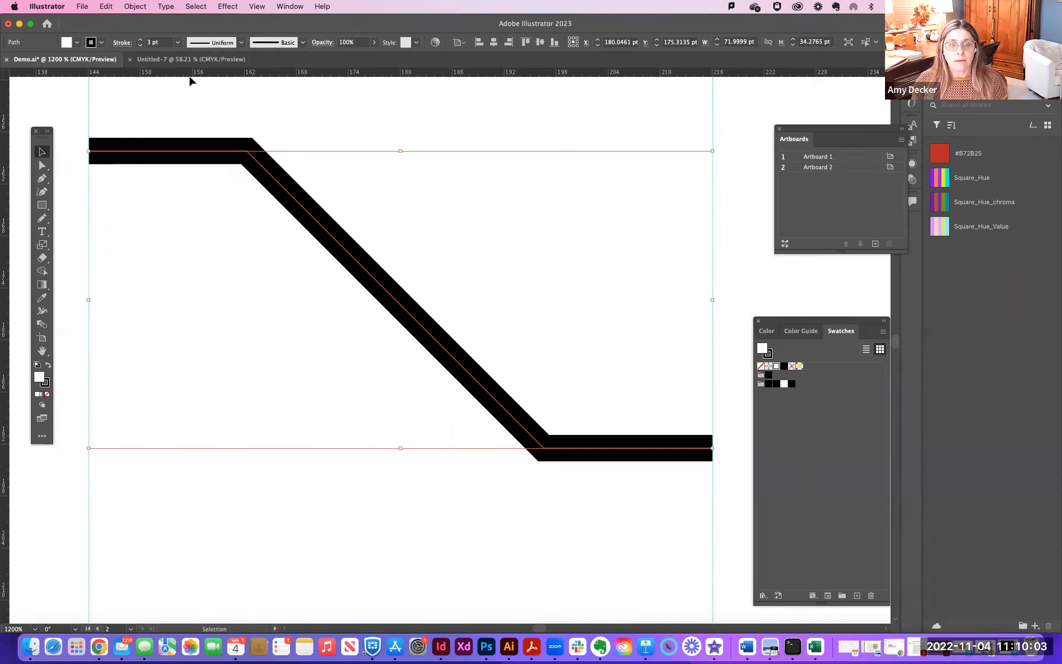
{"action": "left_click", "coordinate": [178, 43]}
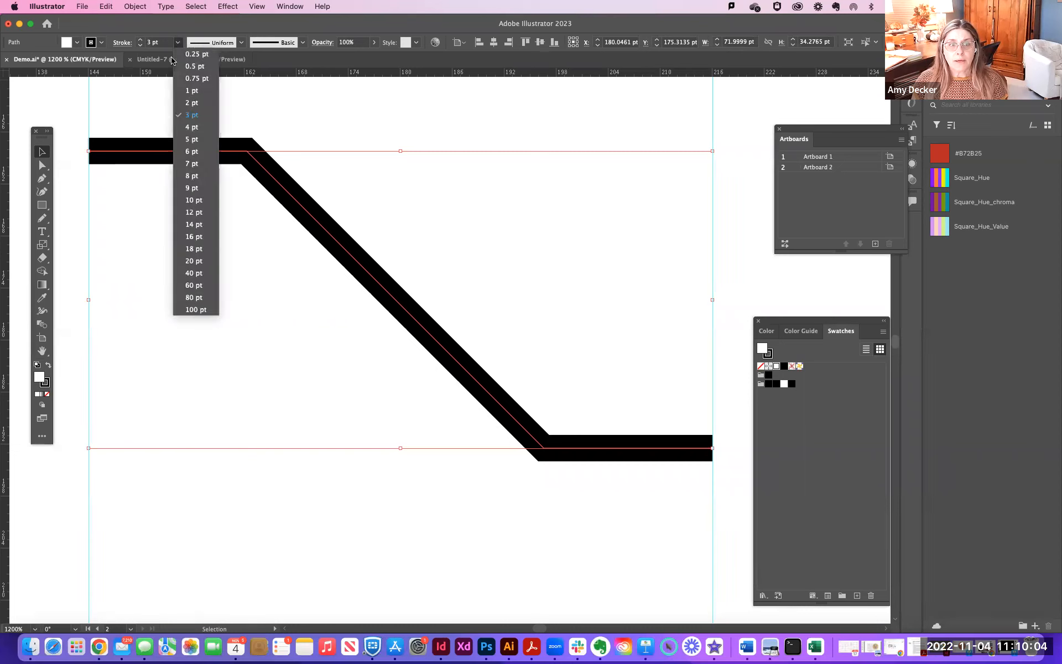
{"action": "left_click", "coordinate": [188, 176]}
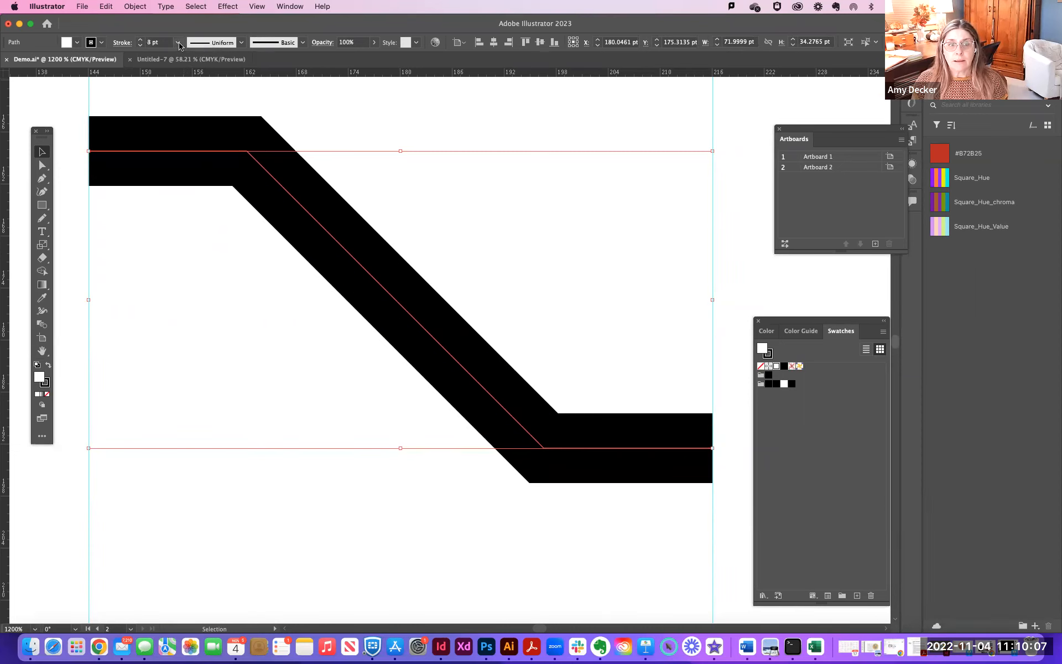
- Lower the path's stroke weight through 7 pt and 6 pt, settling on 5 pt
{"action": "left_click", "coordinate": [178, 42]}
{"action": "left_click", "coordinate": [192, 164]}
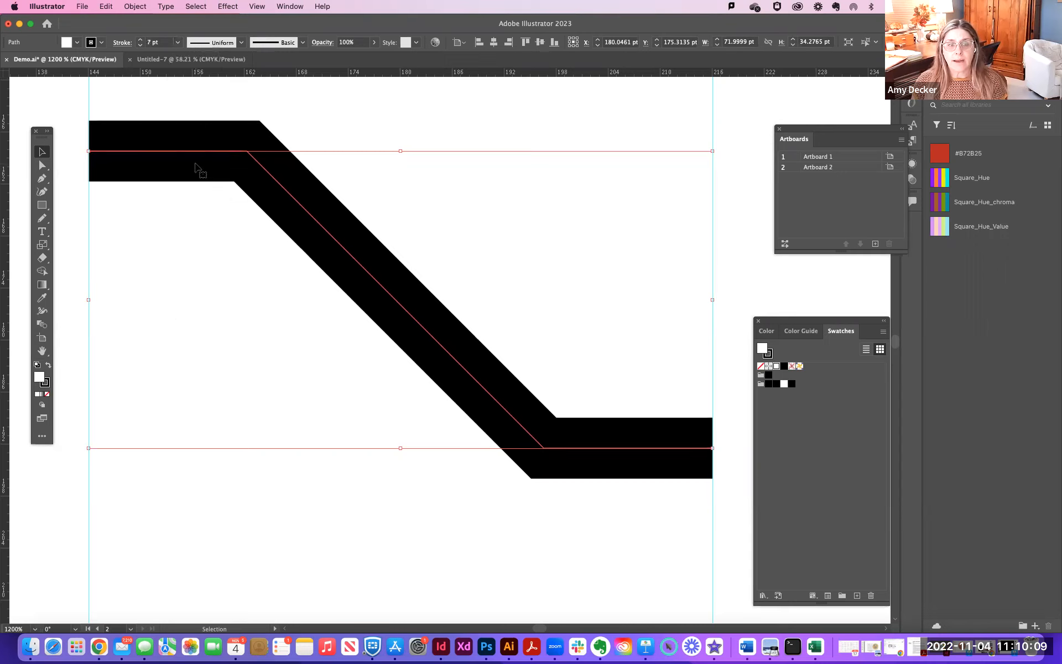
{"action": "left_click", "coordinate": [177, 42]}
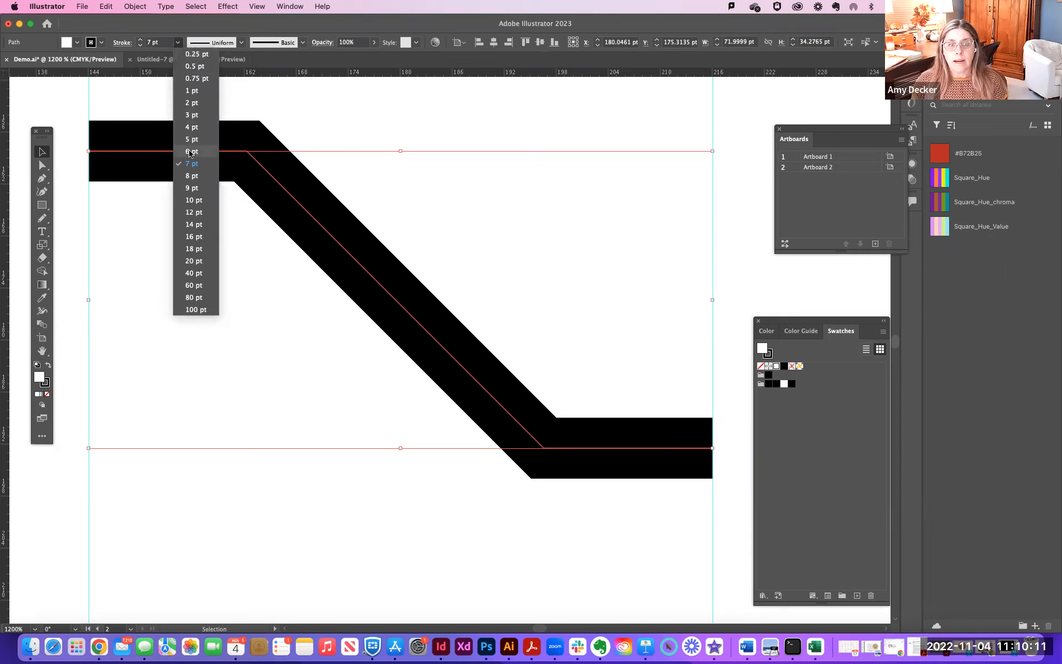
{"action": "left_click", "coordinate": [191, 151]}
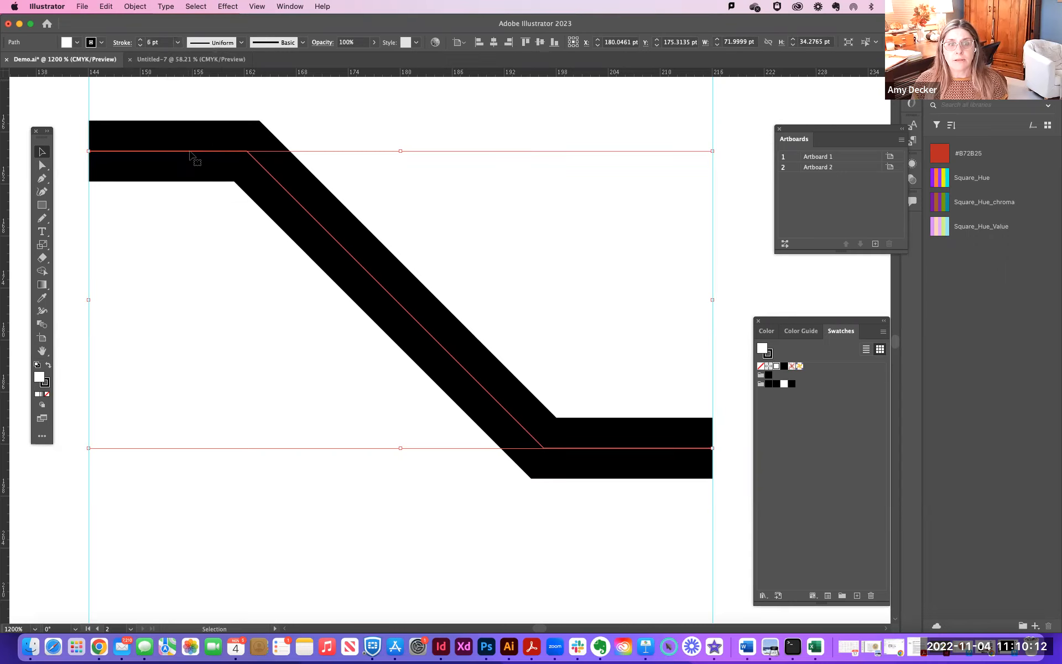
{"action": "left_click", "coordinate": [178, 42]}
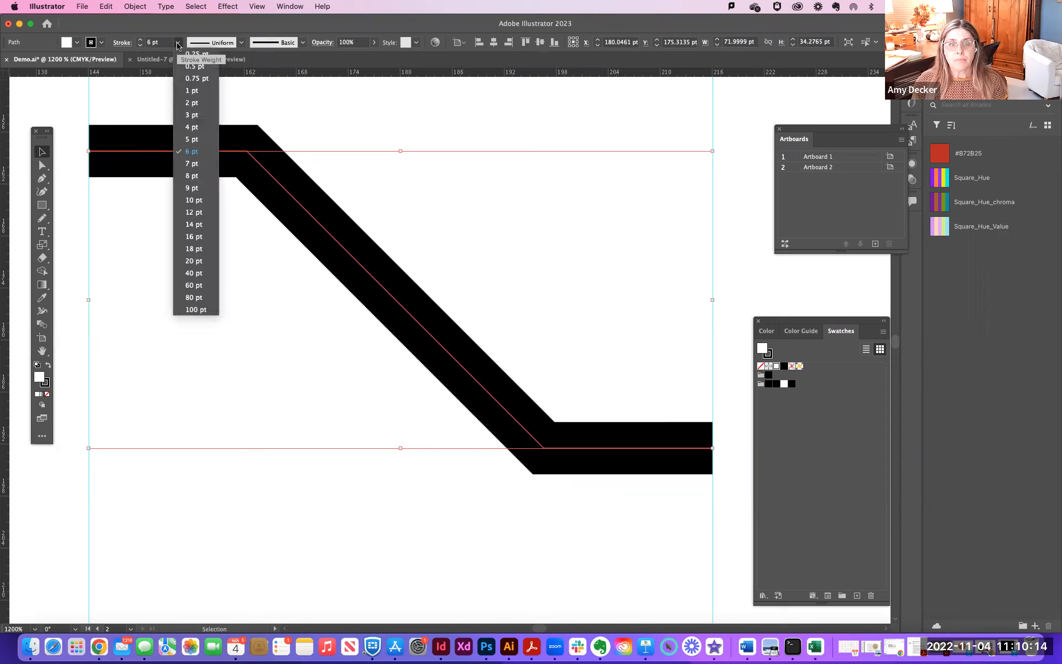
{"action": "left_click", "coordinate": [194, 140]}
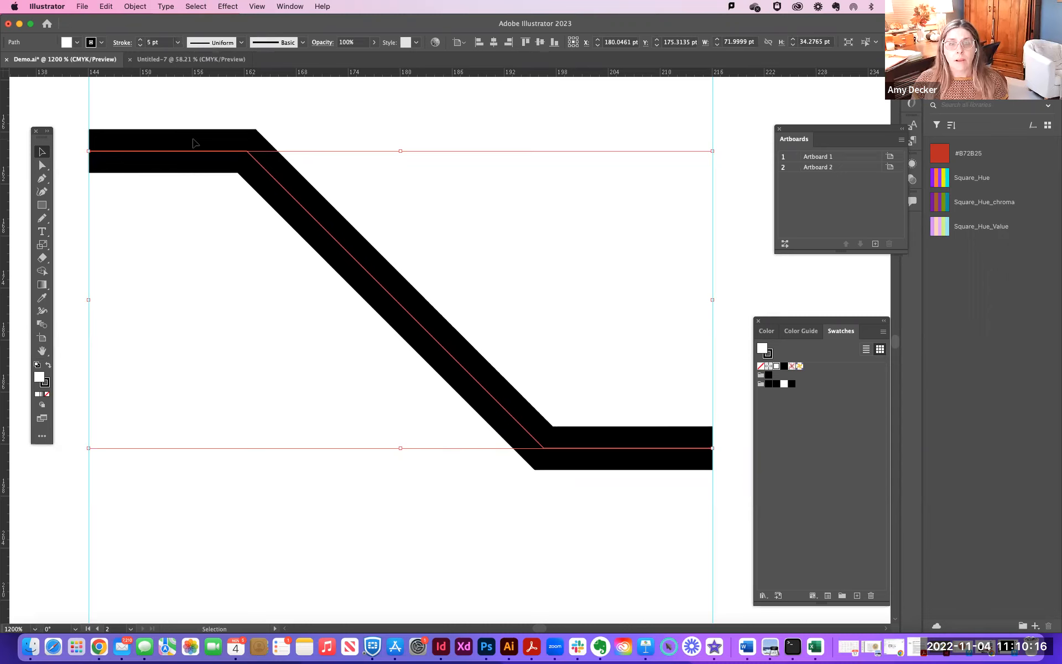
- Show the Stroke panel and place it over the empty canvas just above the diagonal segment
{"action": "left_click", "coordinate": [417, 43]}
{"action": "left_click", "coordinate": [405, 43]}
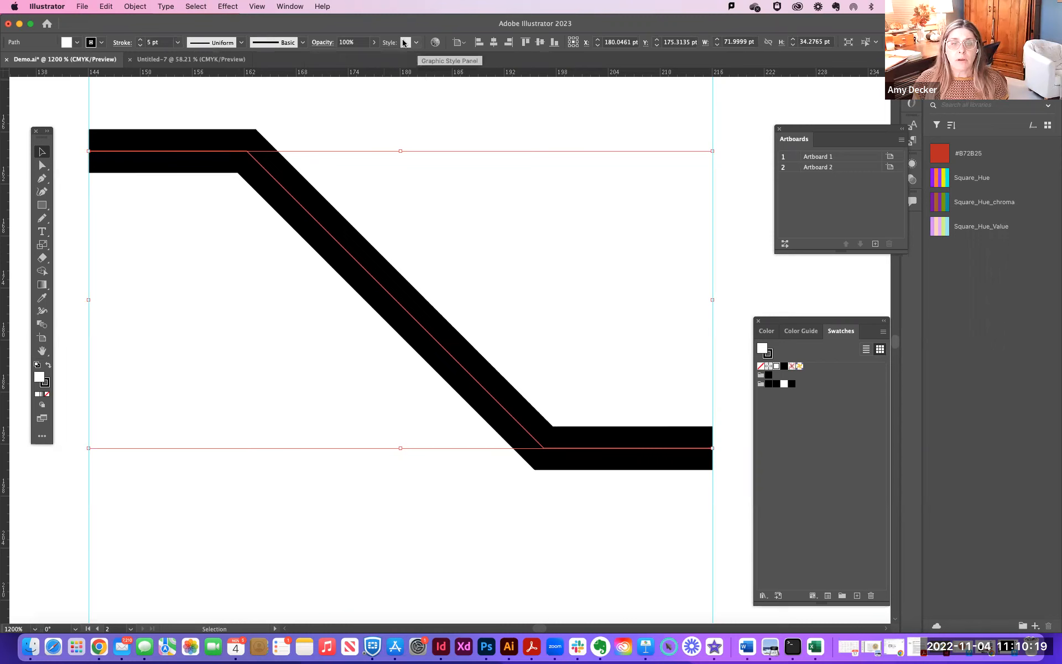
{"action": "left_click", "coordinate": [289, 7]}
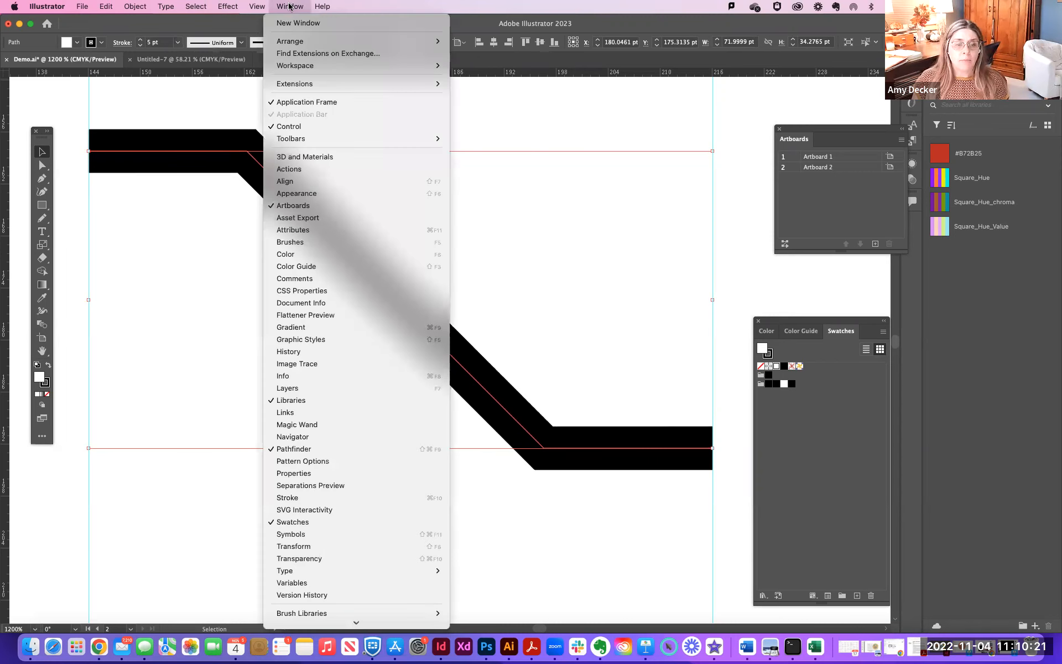
{"action": "left_click", "coordinate": [298, 499]}
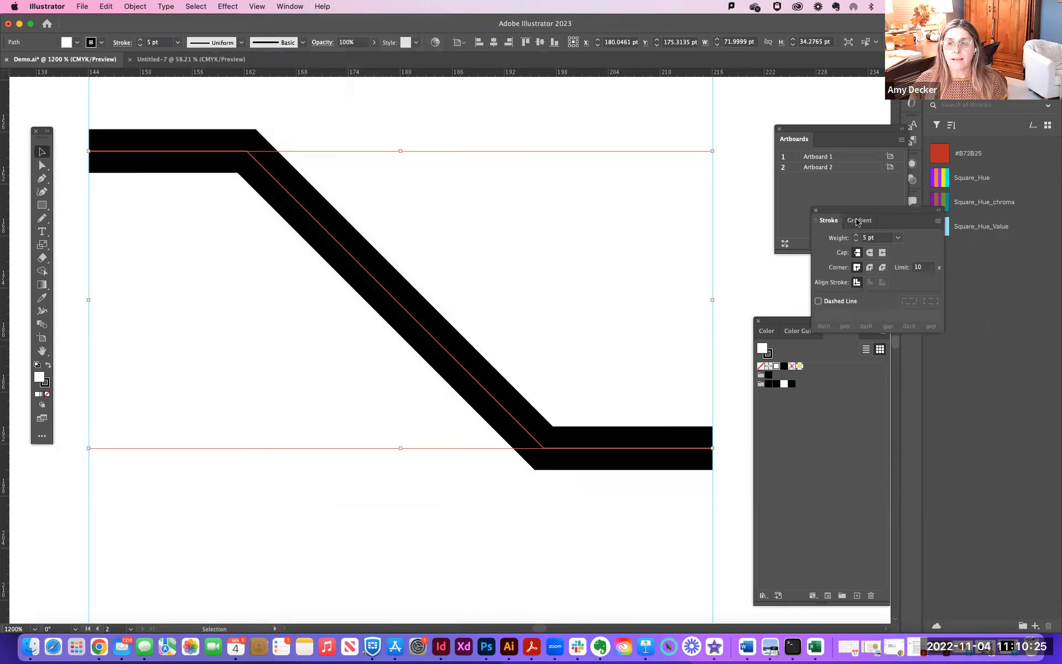
{"action": "mouse_move", "coordinate": [859, 213]}
{"action": "left_mouse_down"}
{"action": "mouse_move", "coordinate": [526, 128]}
{"action": "mouse_move", "coordinate": [504, 108]}
{"action": "mouse_move", "coordinate": [517, 102]}
{"action": "left_mouse_up"}
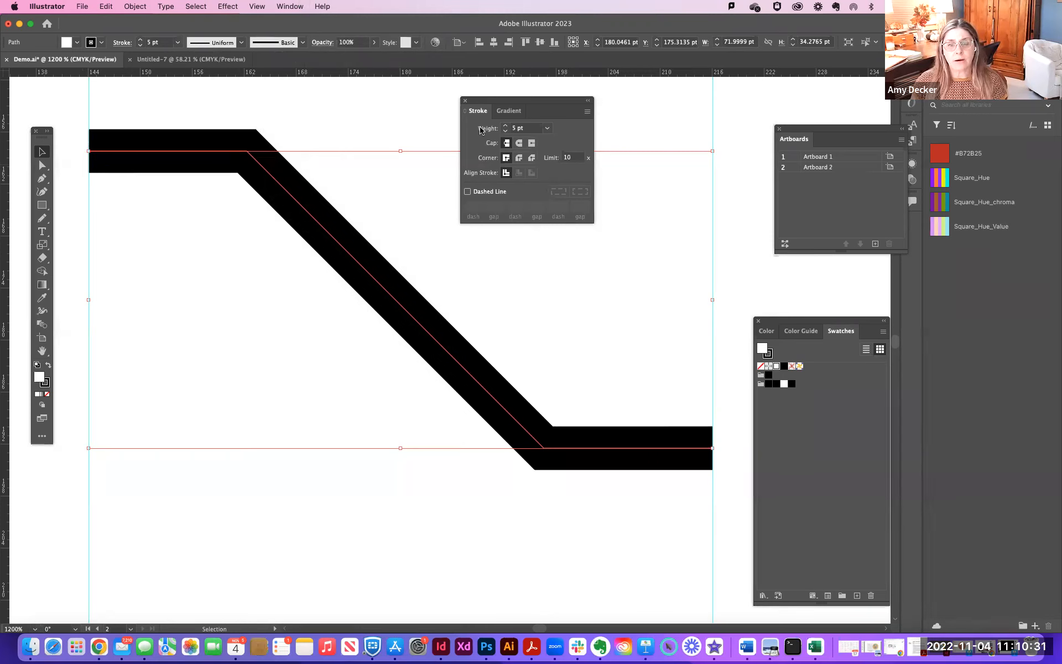
- Compare the round, butt and projecting caps on the path's ends and settle on the round cap
{"action": "left_click", "coordinate": [520, 144]}
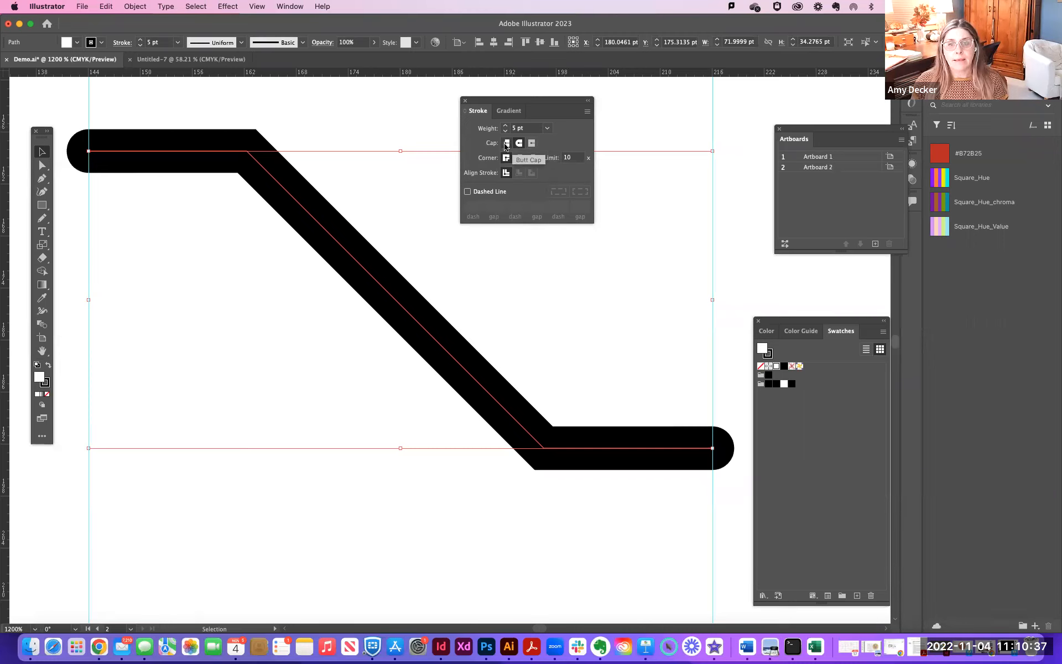
{"action": "left_click", "coordinate": [506, 144]}
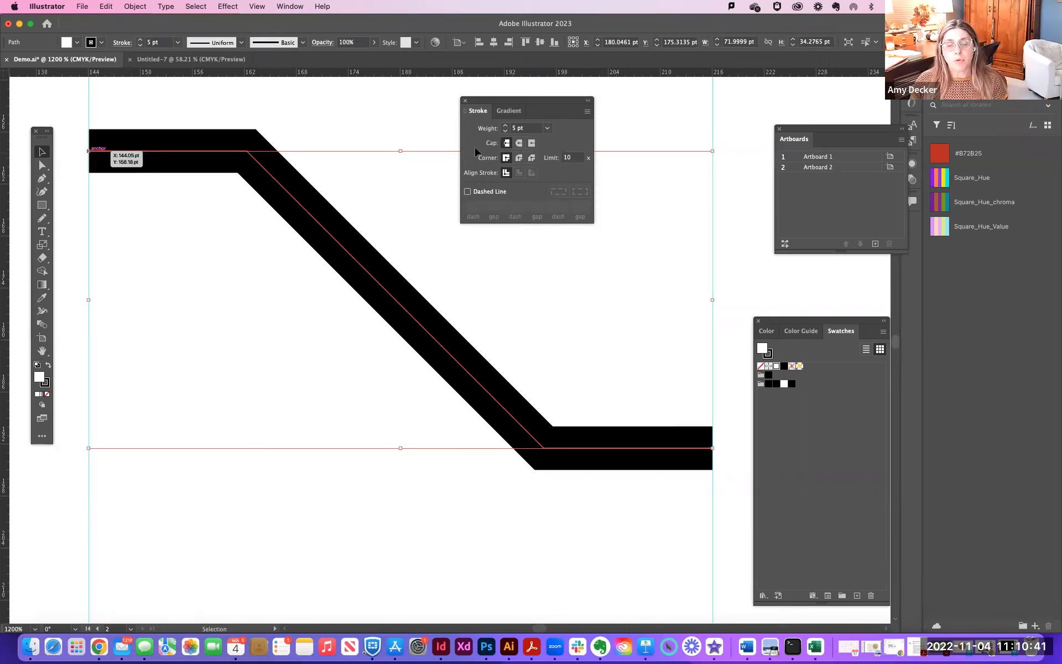
{"action": "left_click", "coordinate": [531, 144]}
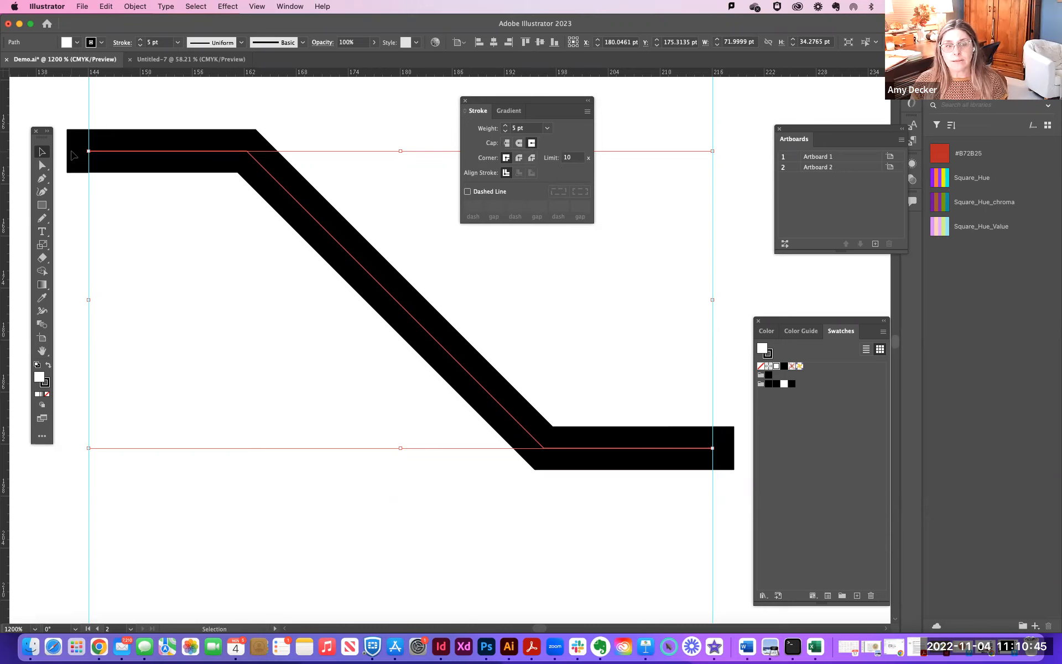
{"action": "left_click", "coordinate": [520, 144]}
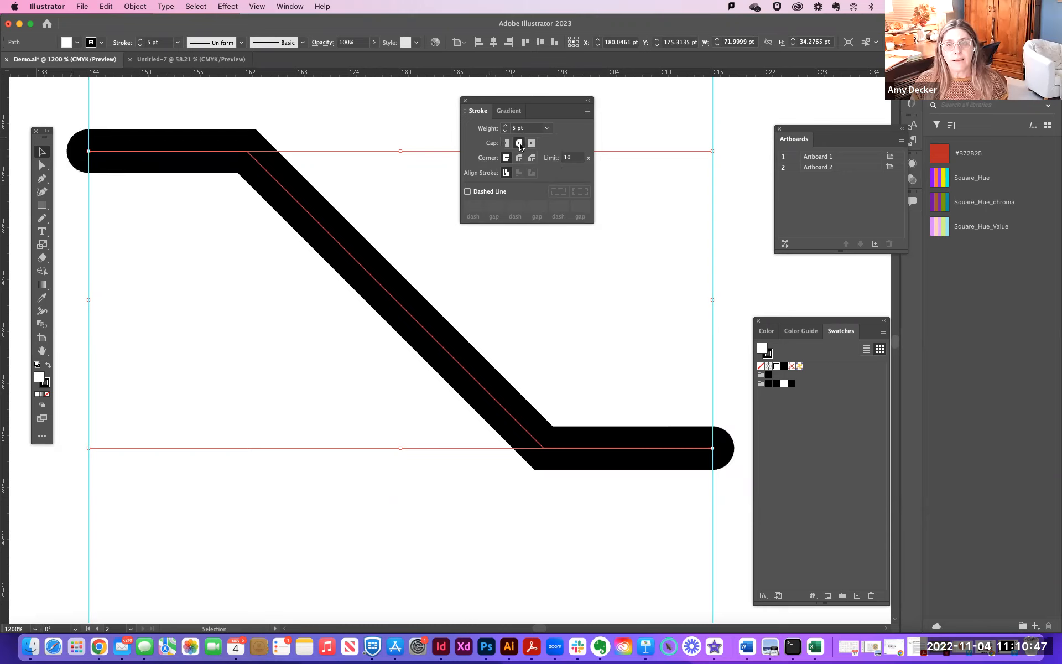
{"action": "left_click_drag", "start_coordinate": [483, 101], "coordinate": [426, 103]}
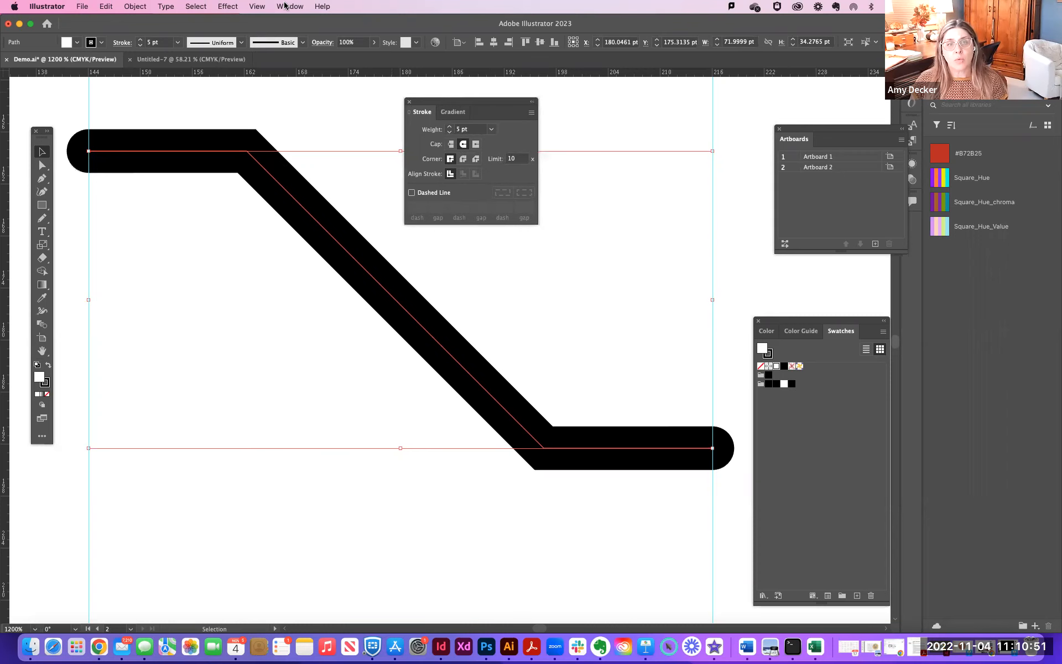
- Turn on the dashed line for the path's stroke and set the first gap to 5 pt
{"action": "left_click", "coordinate": [285, 6]}
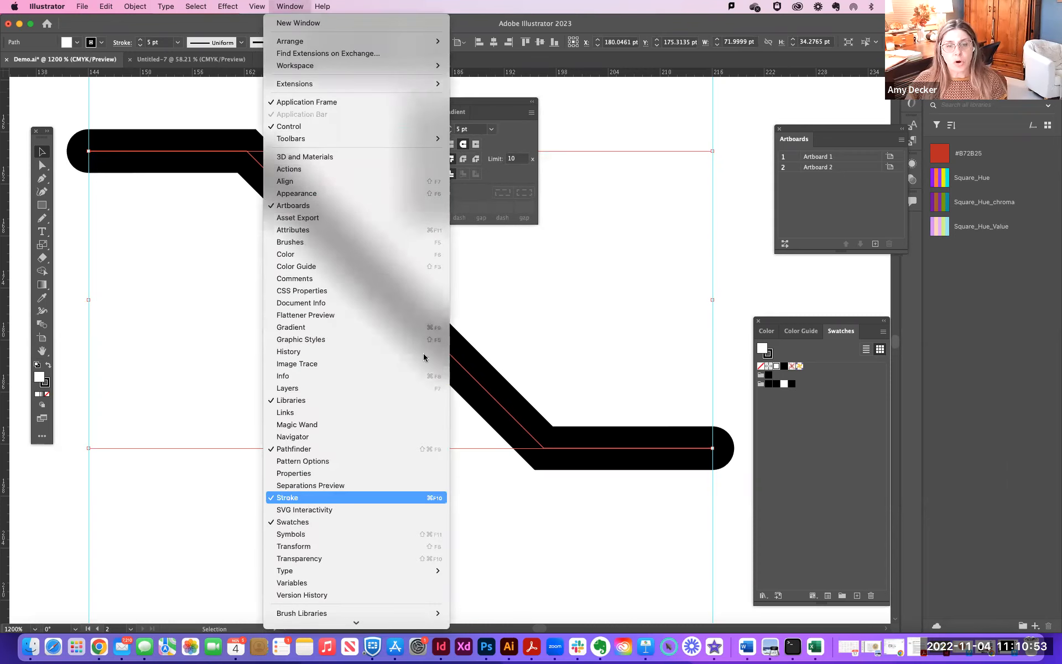
{"action": "left_click", "coordinate": [488, 102]}
{"action": "left_click_drag", "start_coordinate": [468, 103], "coordinate": [462, 107]}
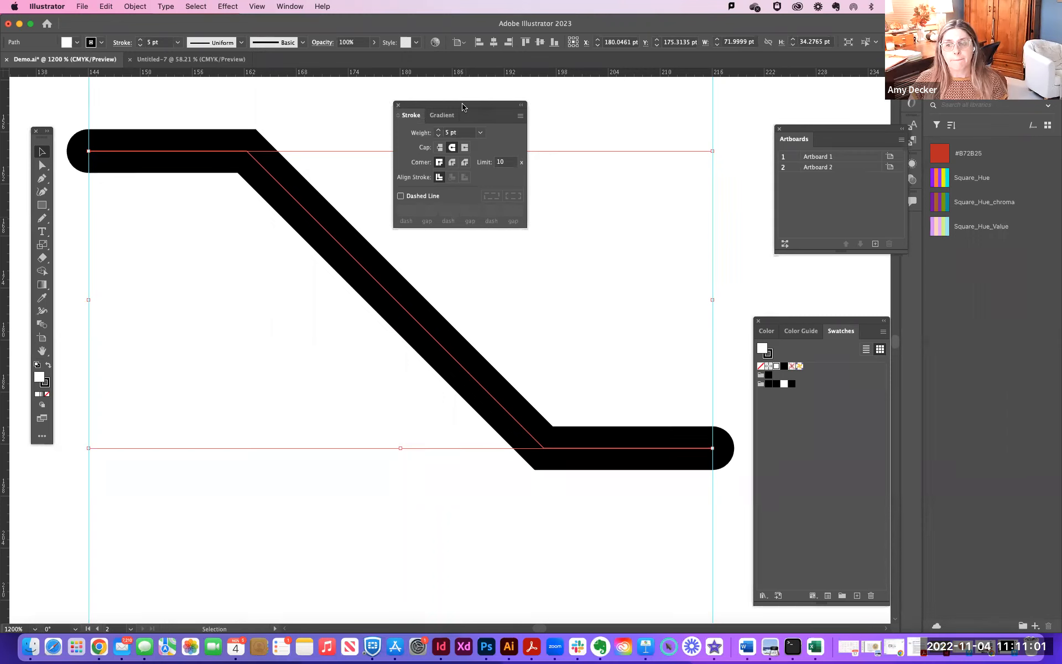
{"action": "left_click", "coordinate": [401, 196]}
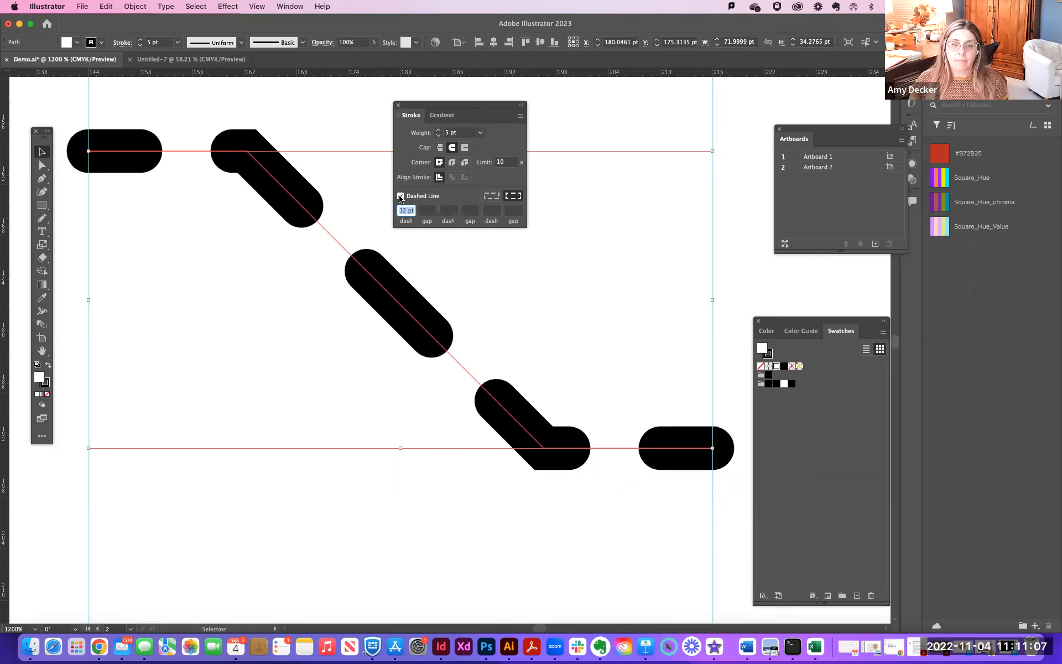
{"action": "left_click", "coordinate": [427, 211]}
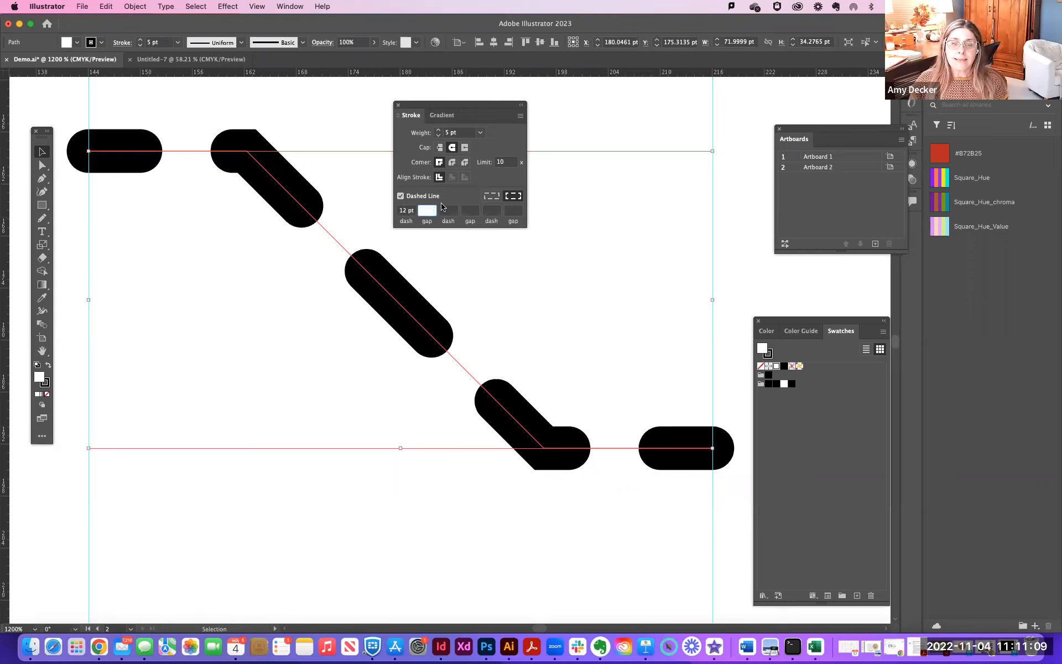
{"action": "type", "text": "5"}
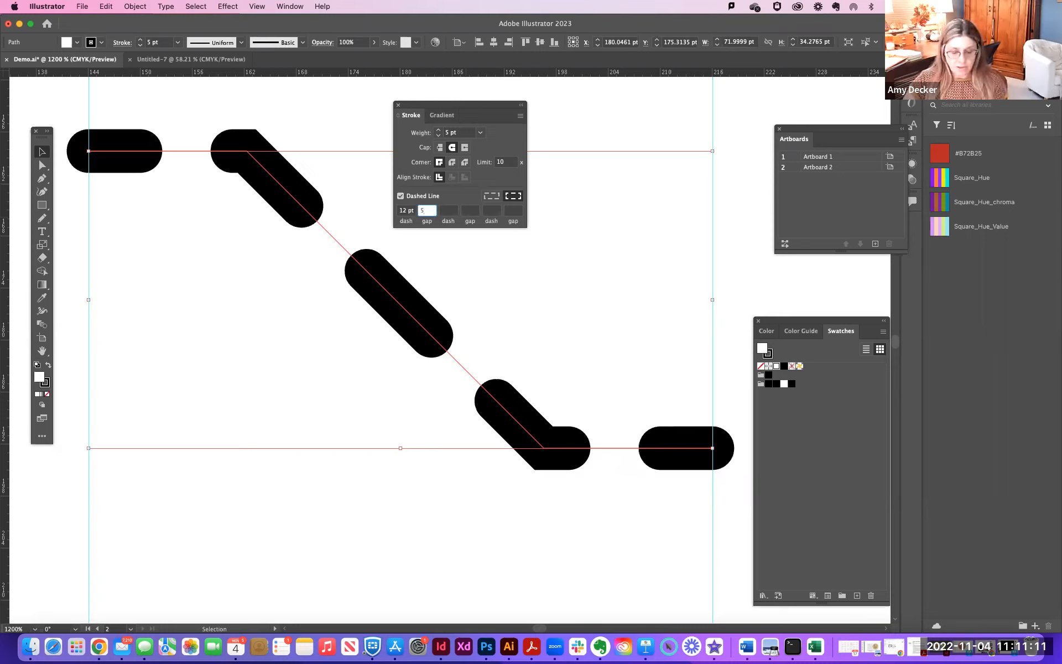
{"action": "key", "text": "Tab"}
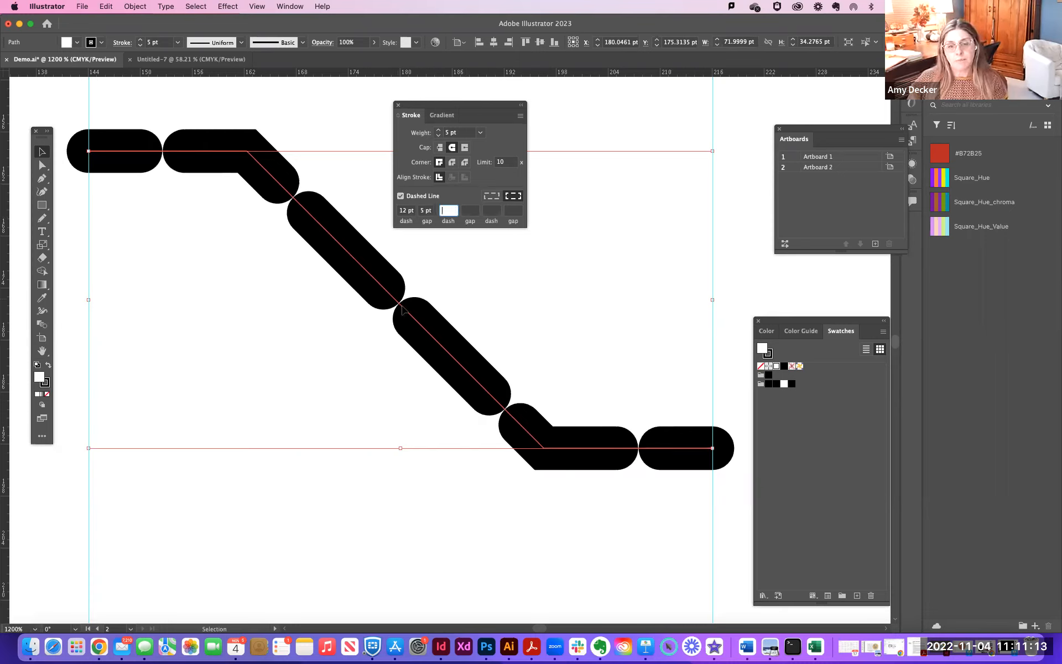
- Try a 5 pt dash length on the path's stroke, and set the dash back to 12 pt
{"action": "double_click", "coordinate": [408, 211]}
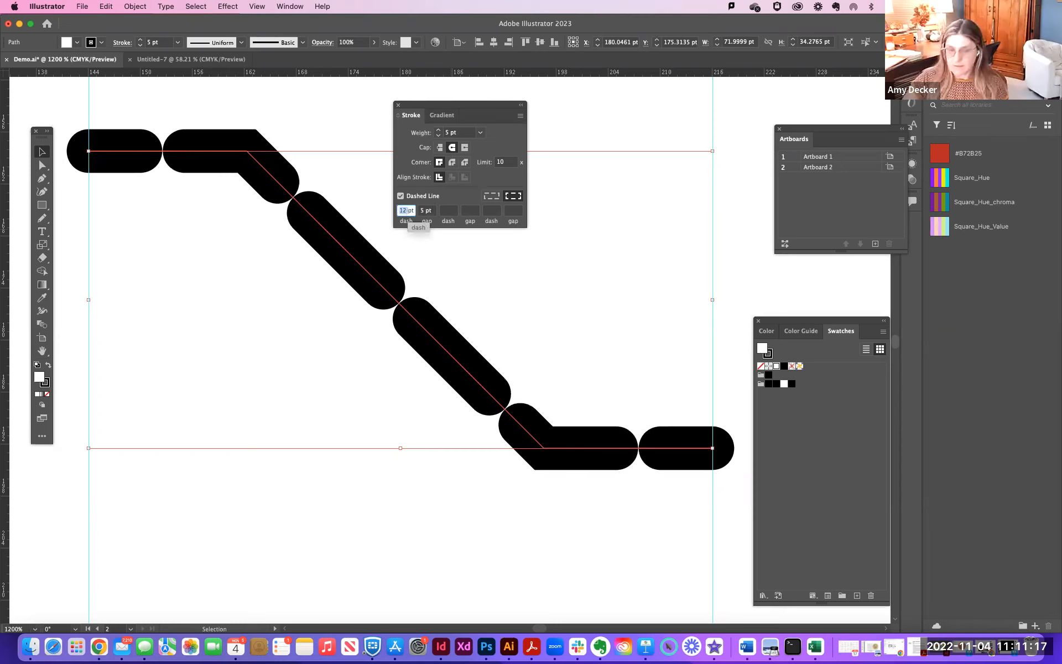
{"action": "type", "text": "5"}
{"action": "key", "text": "Tab"}
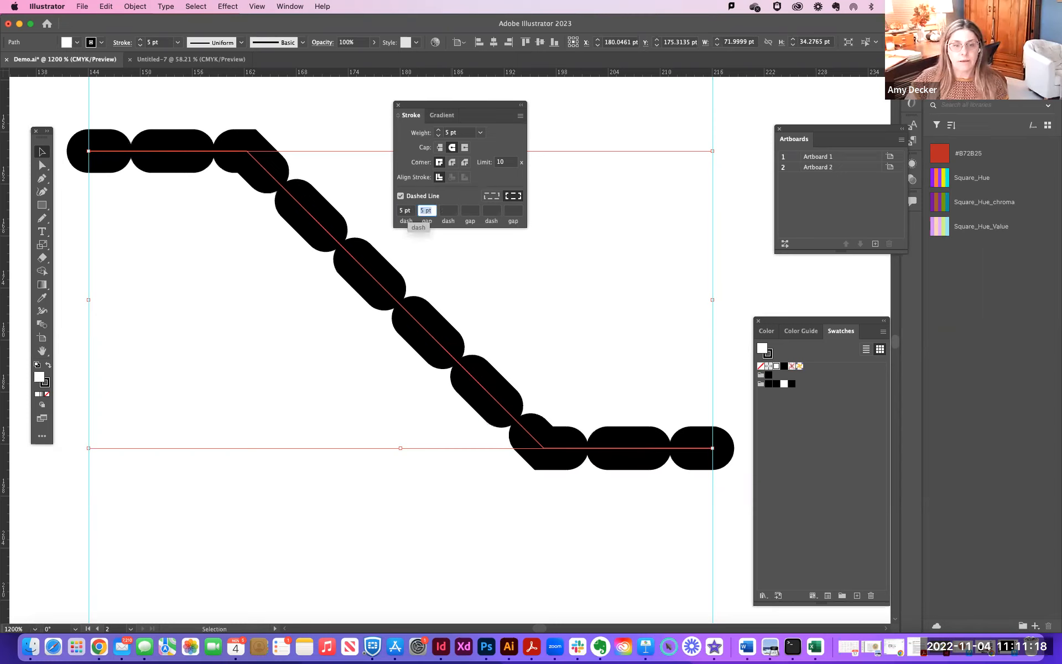
{"action": "left_click", "coordinate": [399, 211]}
{"action": "type", "text": "12"}
- Try first gap lengths of 20 pt and 10 pt in the dashed stroke
{"action": "left_click", "coordinate": [423, 213]}
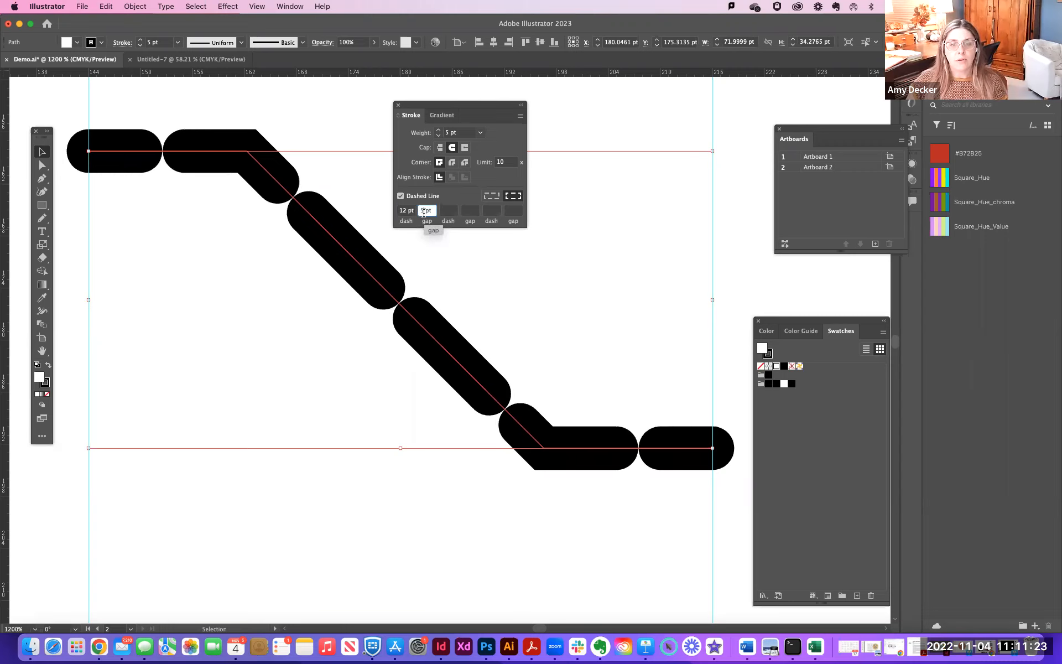
{"action": "double_click", "coordinate": [425, 211]}
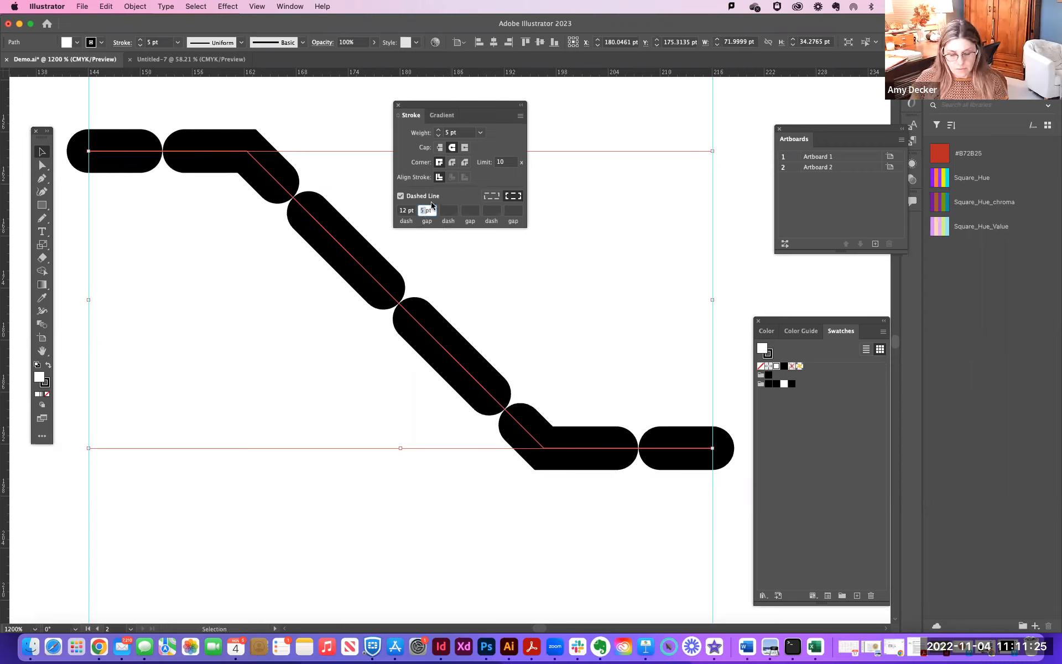
{"action": "type", "text": "20"}
{"action": "key", "text": "Tab"}
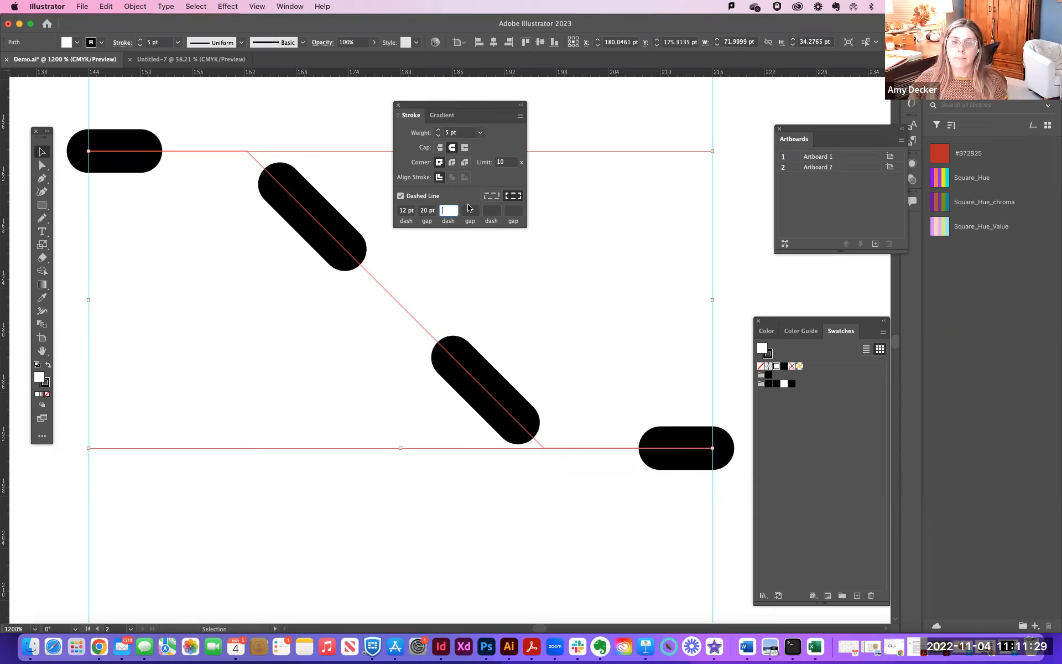
{"action": "double_click", "coordinate": [426, 211]}
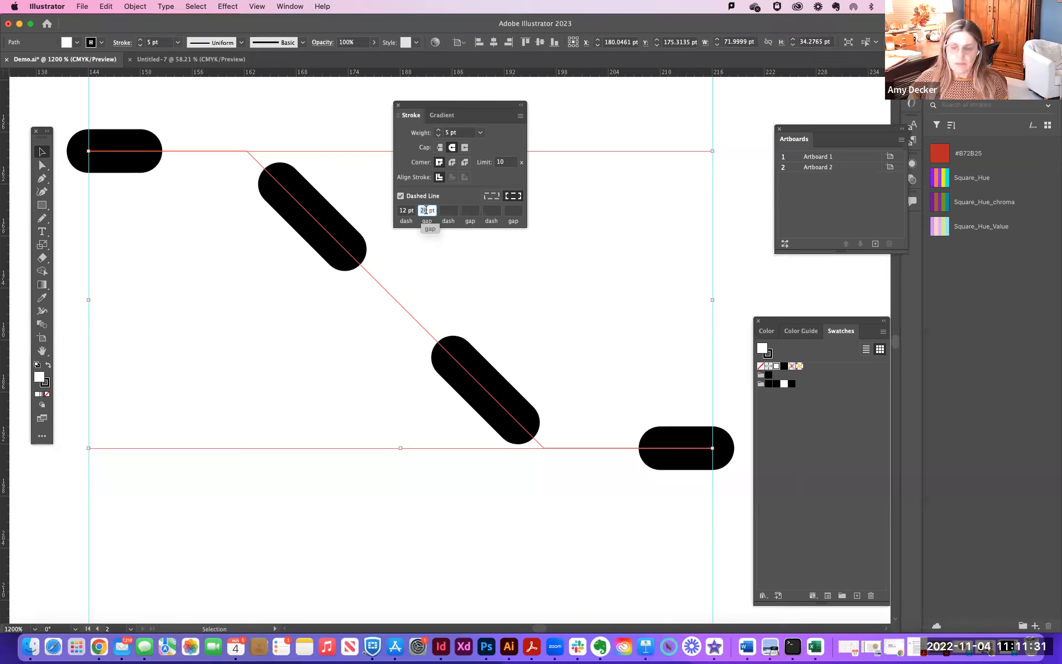
{"action": "type", "text": "10"}
{"action": "key", "text": "Tab"}
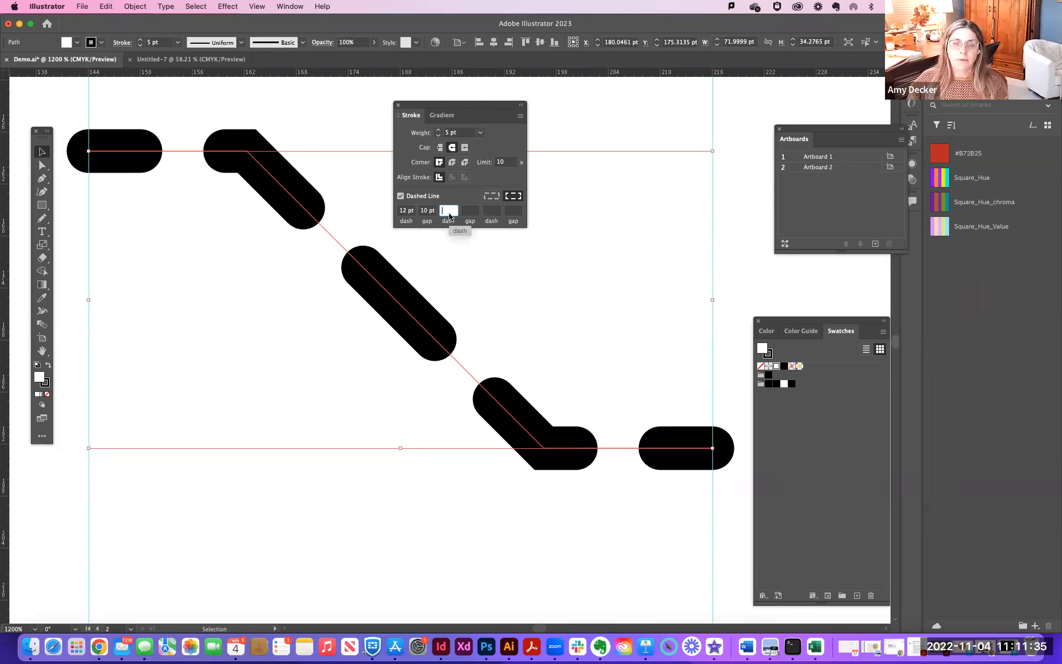
- Set both the first dash and the first gap of the path's stroke to 5 pt
{"action": "double_click", "coordinate": [405, 210]}
{"action": "type", "text": "5"}
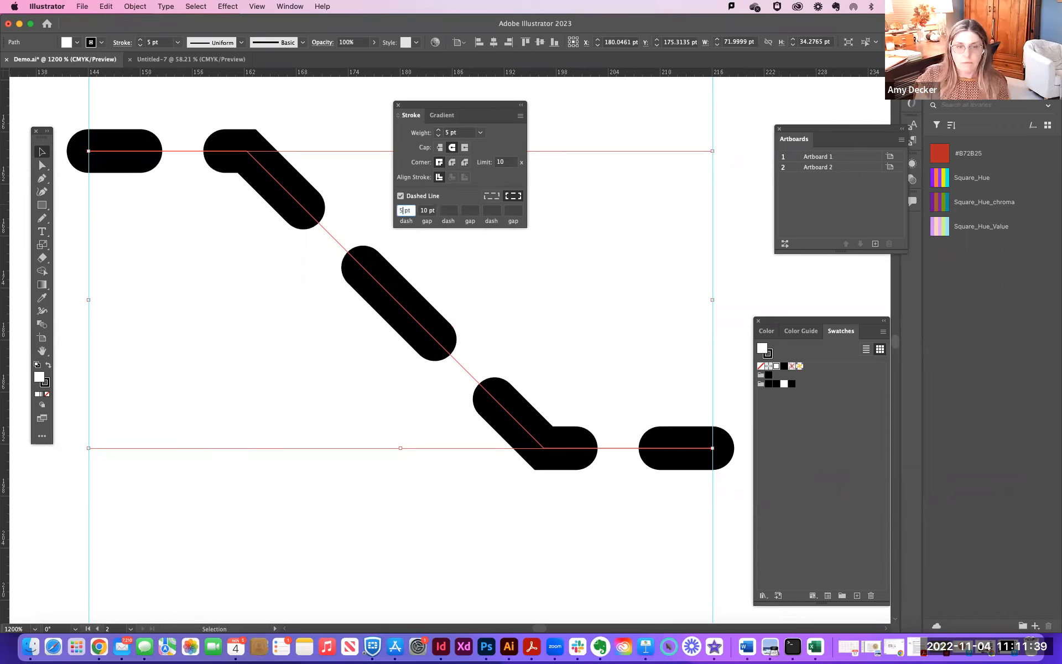
{"action": "key", "text": "Tab"}
{"action": "type", "text": "5"}
{"action": "key", "text": "Tab"}
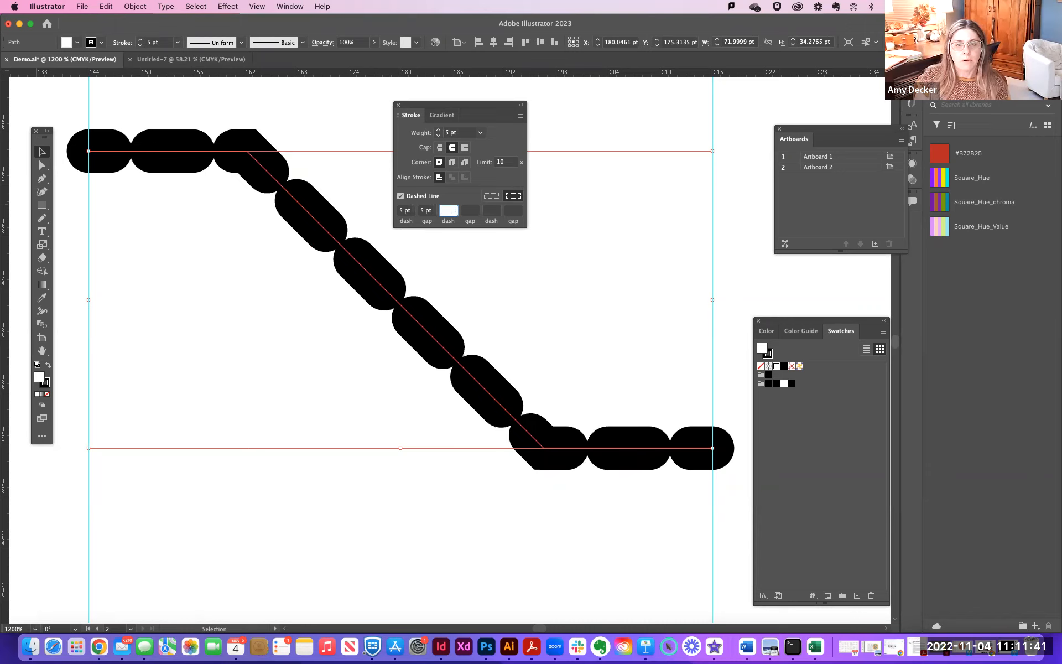
- Try second dash lengths of 50 pt and 10 pt in the path's dashed stroke, and undo the last change
{"action": "type", "text": "50"}
{"action": "key", "text": "Tab"}
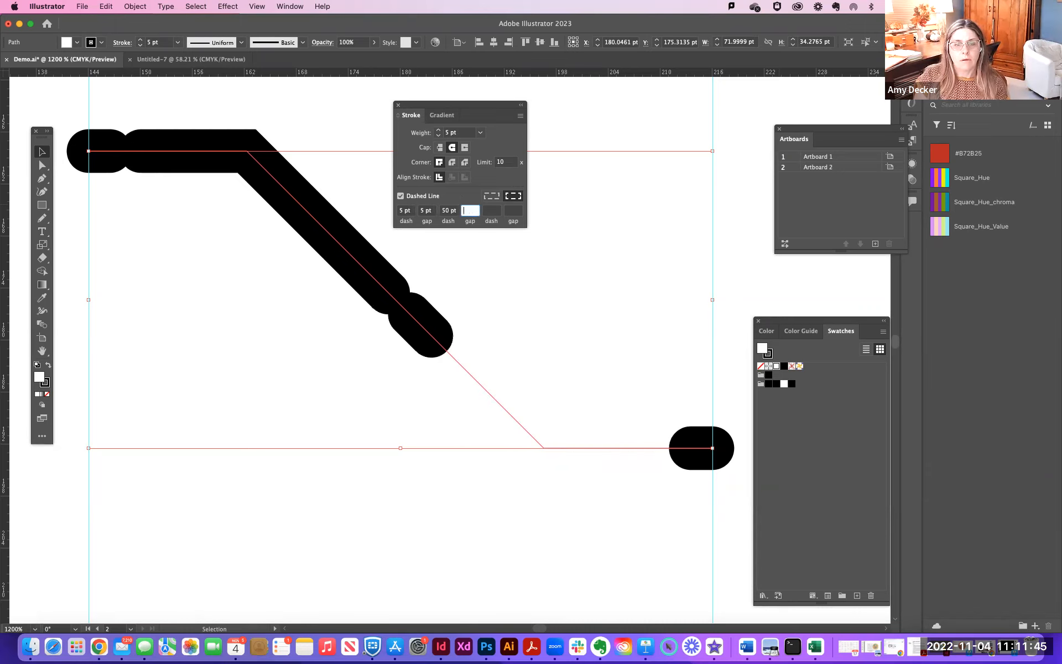
{"action": "left_click_drag", "start_coordinate": [446, 211], "coordinate": [441, 212]}
{"action": "type", "text": "1"}
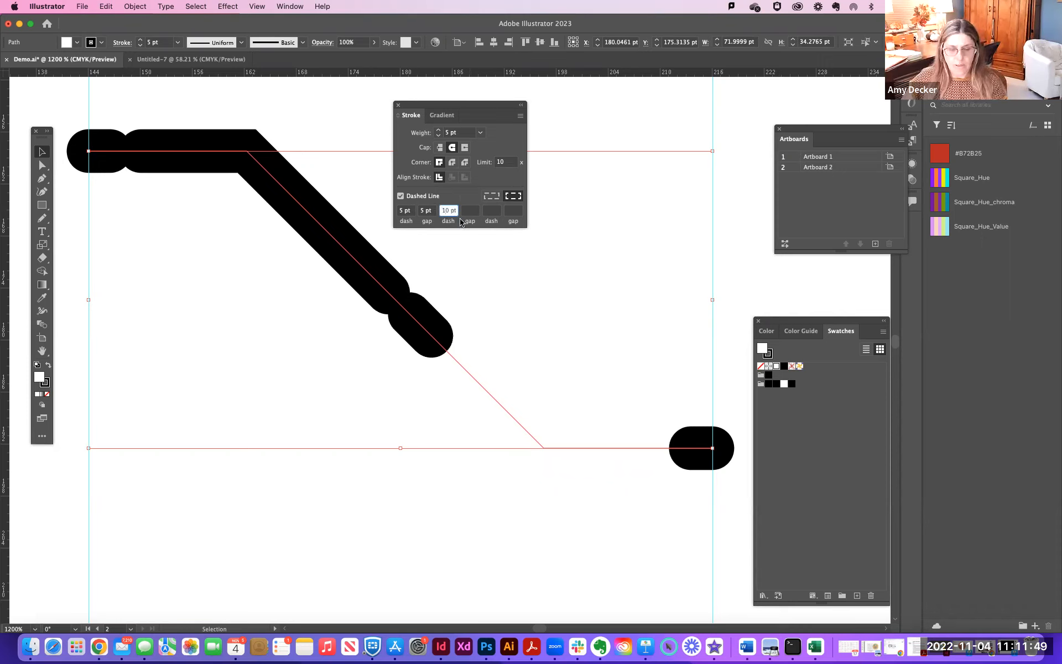
{"action": "key", "text": "Return"}
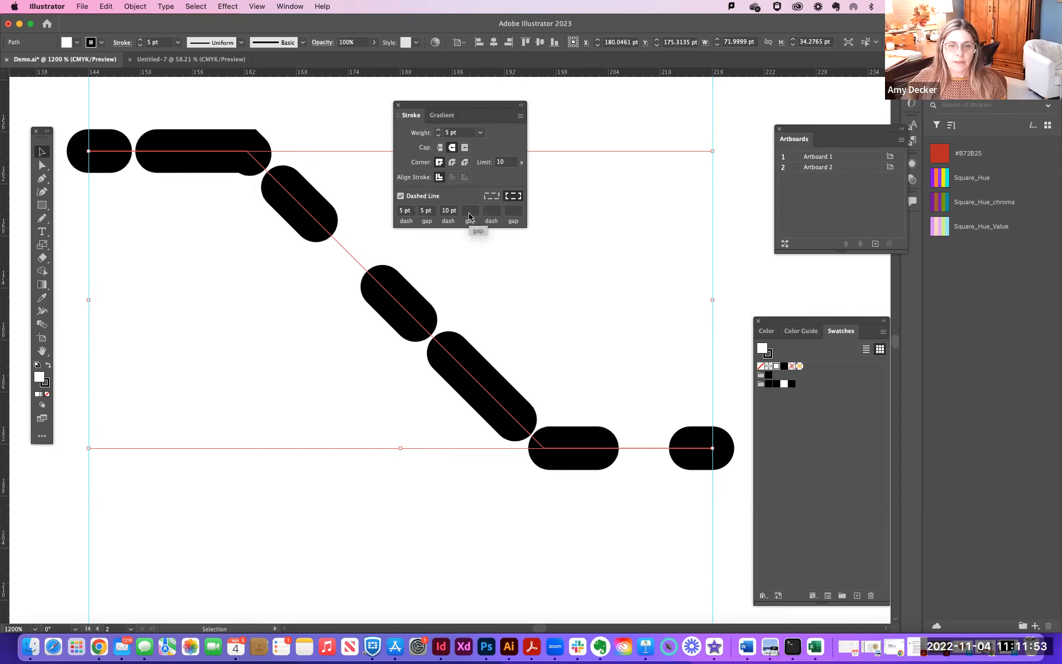
{"action": "key", "text": "Tab"}
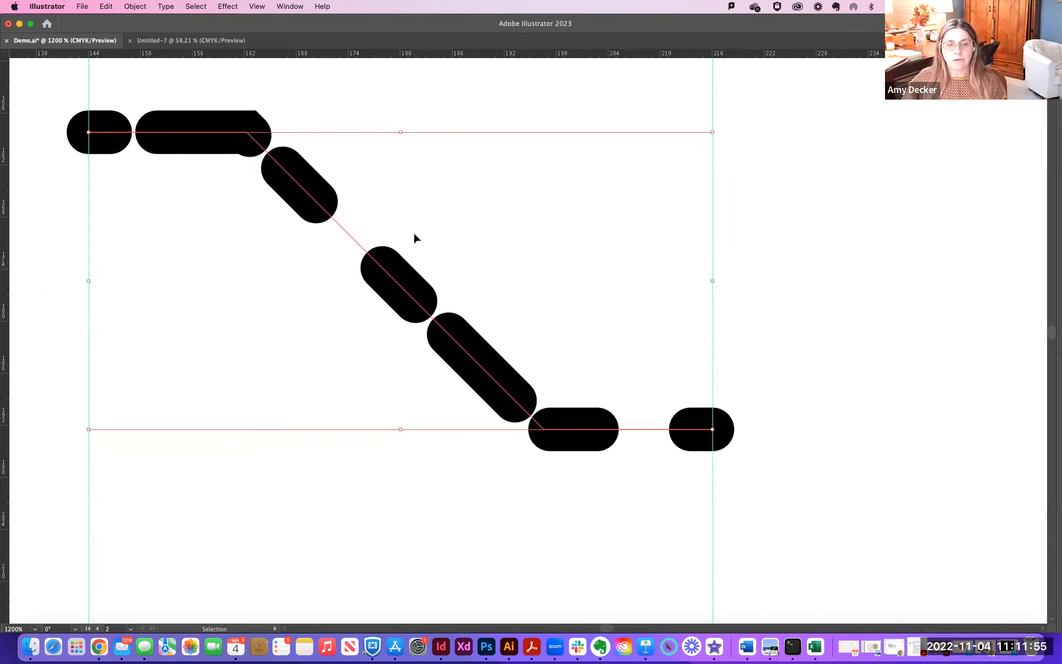
{"action": "key", "text": "super+z"}
- Show the stroke settings again and turn off the dashed line for the path
{"action": "scroll", "coordinate": [476, 191], "scroll_direction": "up", "scroll_amount": 4}
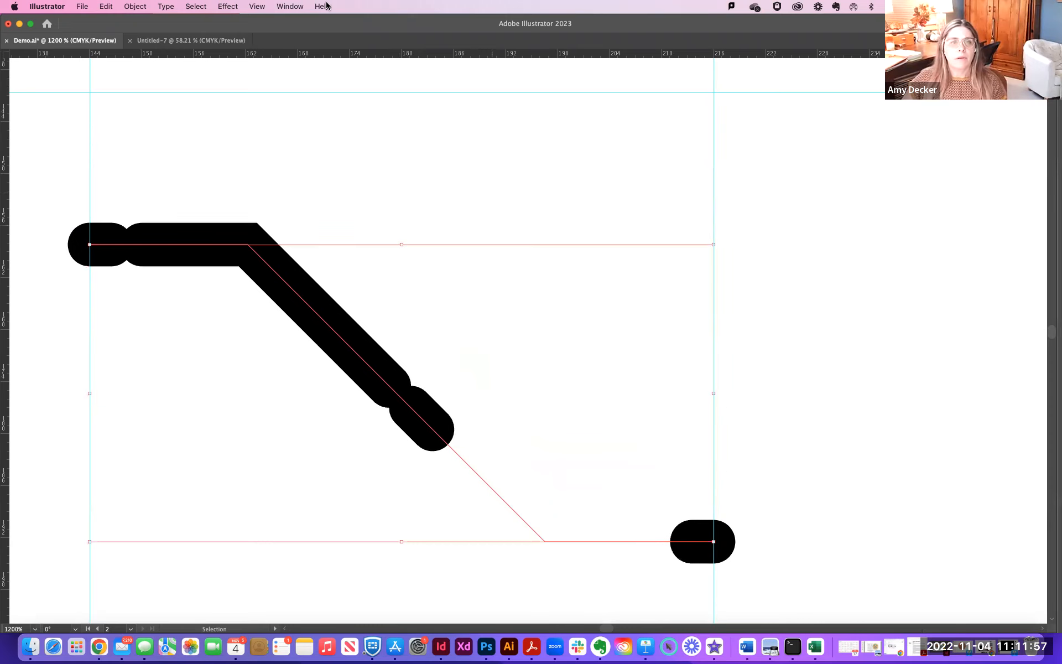
{"action": "left_click", "coordinate": [257, 6]}
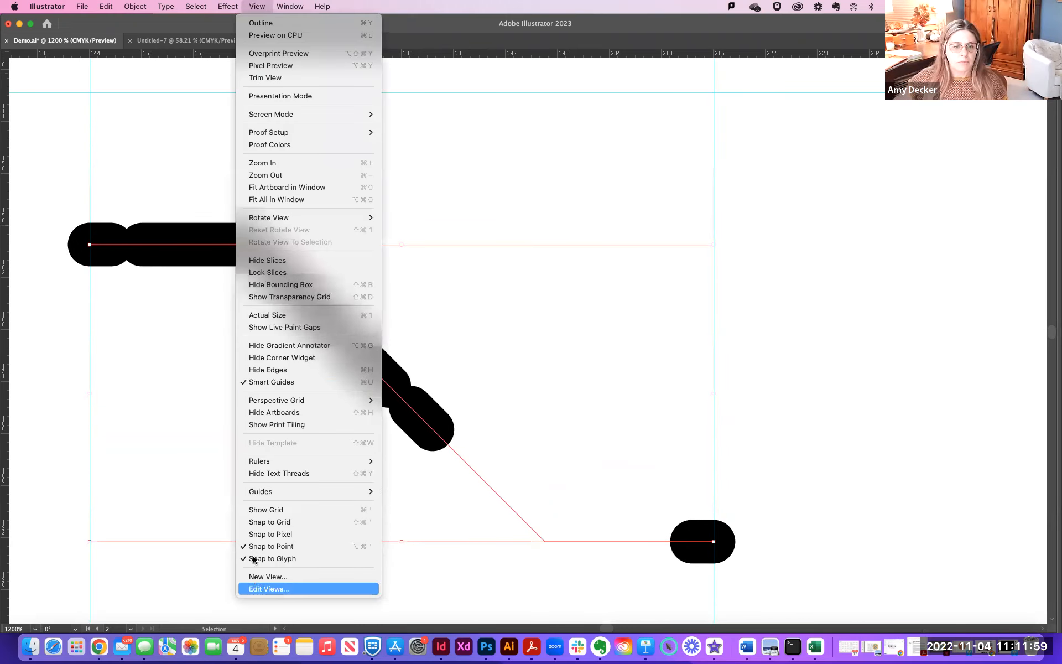
{"action": "mouse_move", "coordinate": [290, 6]}
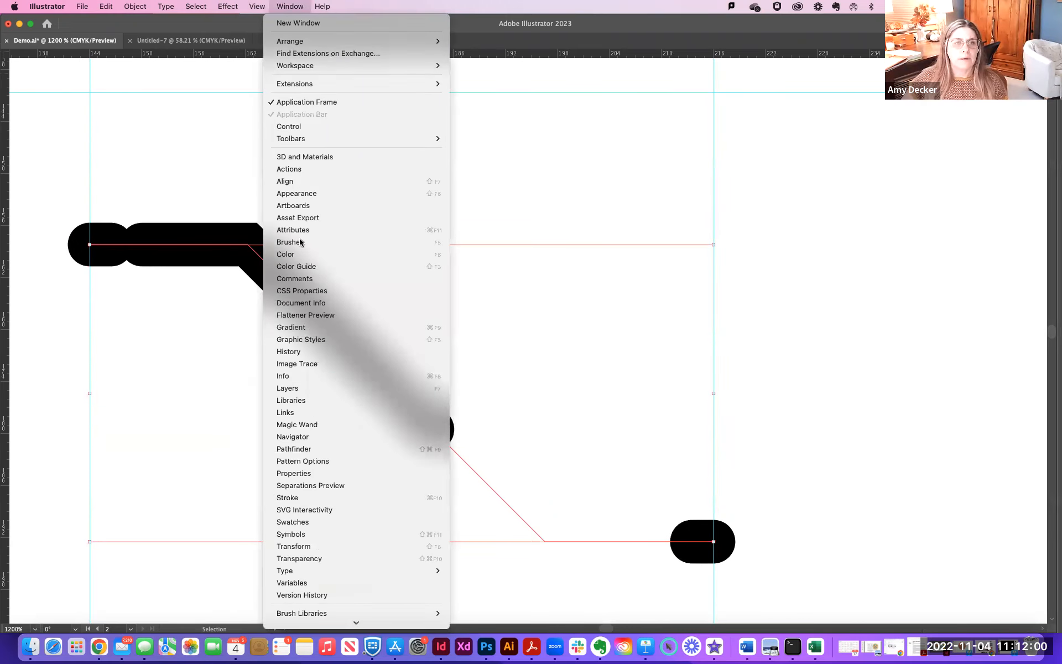
{"action": "left_click", "coordinate": [305, 495]}
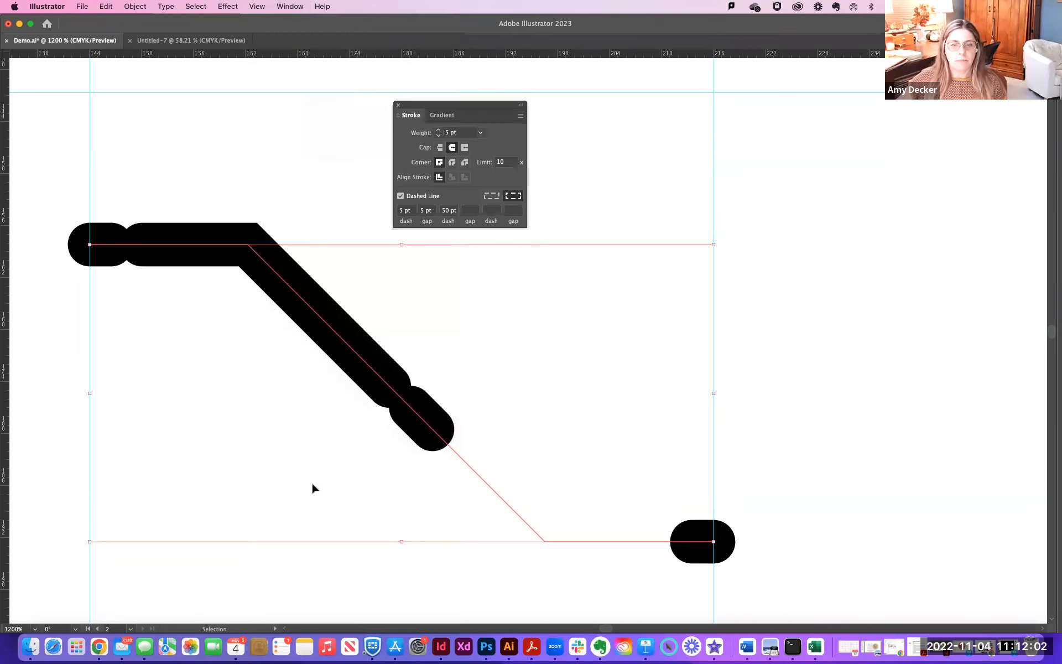
{"action": "left_click", "coordinate": [400, 197]}
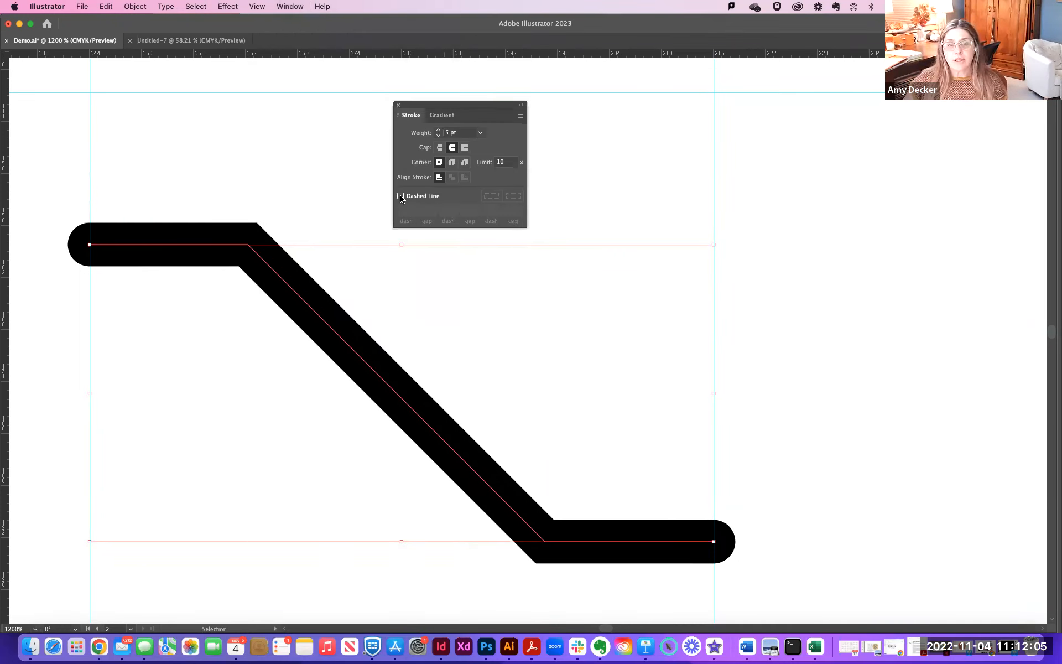
{"action": "left_click", "coordinate": [401, 197]}
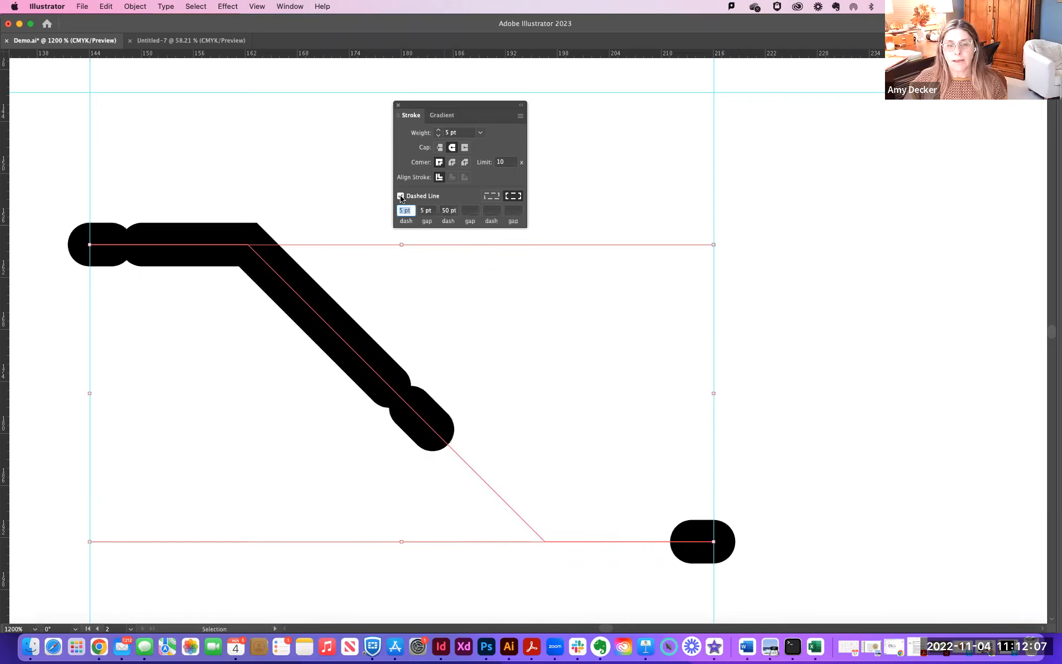
{"action": "left_click", "coordinate": [401, 197]}
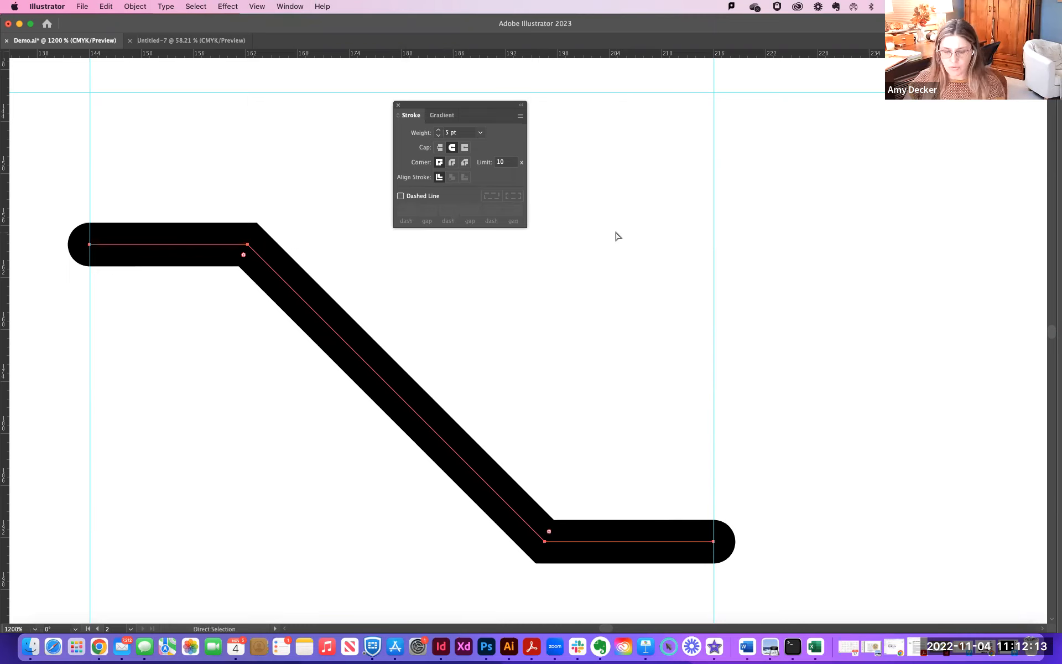
- Move the stroke settings away from the angled path and deselect the path
{"action": "key", "text": "super+minus"}
{"action": "left_click_drag", "start_coordinate": [476, 104], "coordinate": [500, 72]}
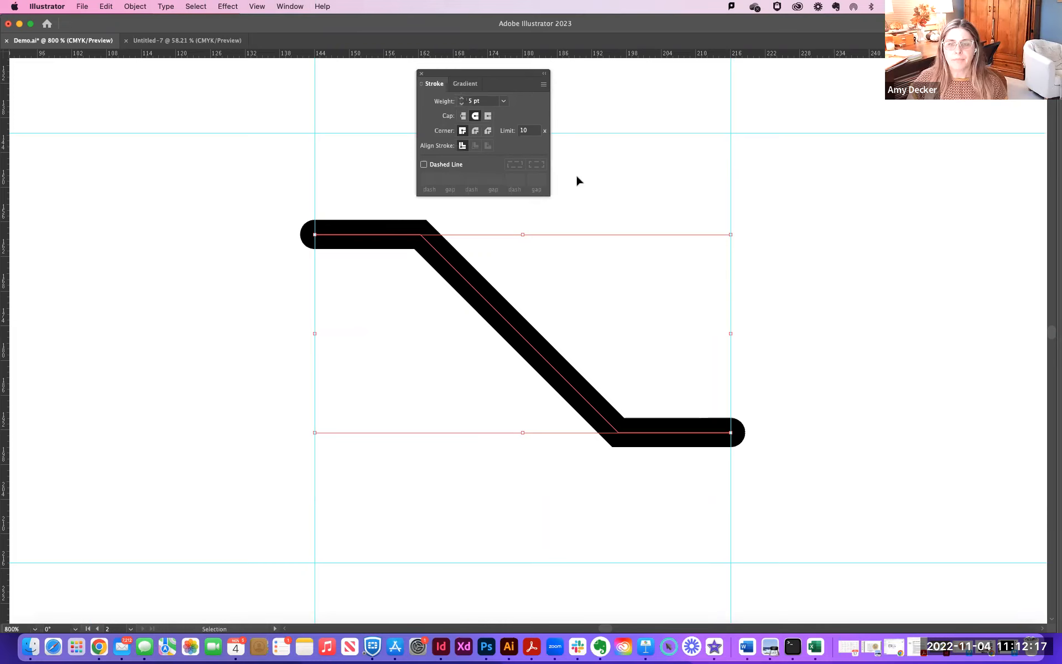
{"action": "key", "text": "space"}
{"action": "left_click_drag", "start_coordinate": [625, 183], "coordinate": [623, 228]}
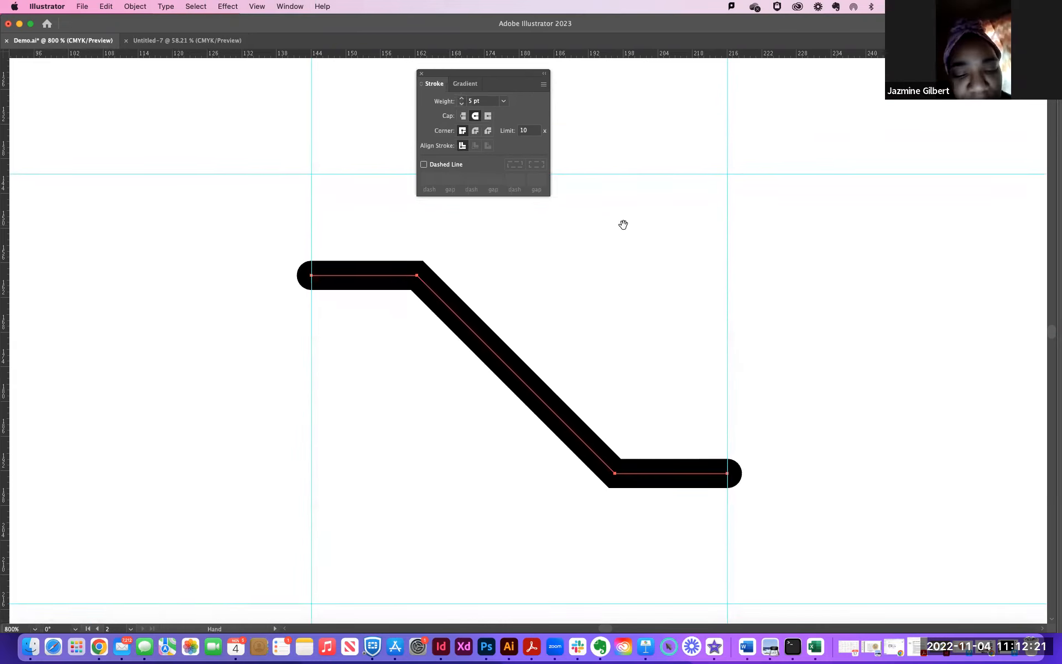
{"action": "left_click_drag", "start_coordinate": [862, 118], "coordinate": [848, 118]}
{"action": "key", "text": "space"}
{"action": "left_click_drag", "start_coordinate": [615, 219], "coordinate": [571, 195]}
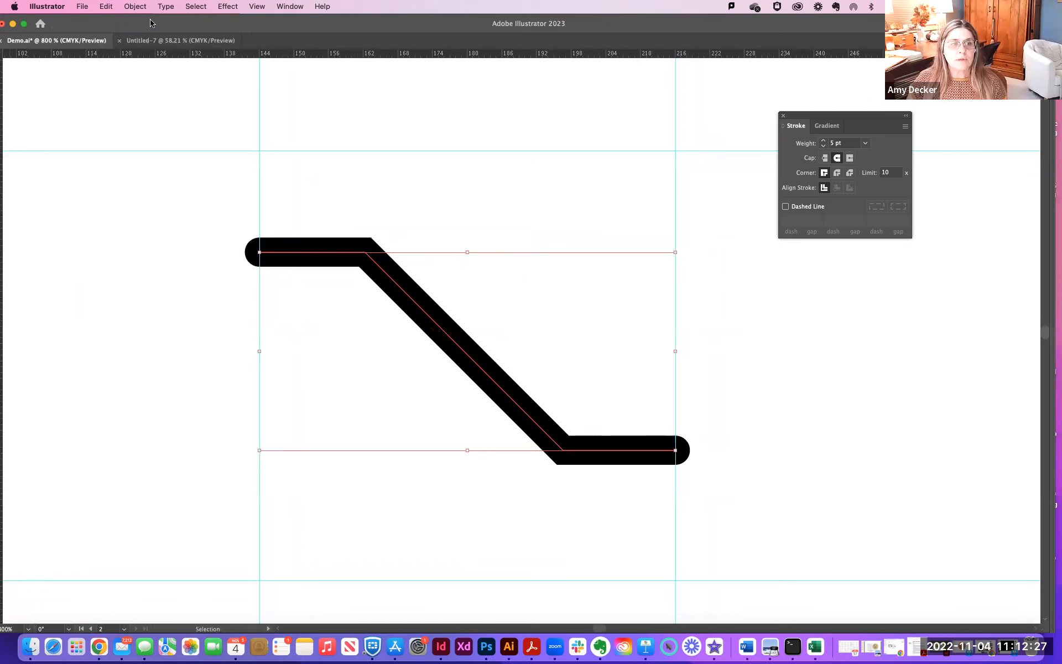
{"action": "left_click", "coordinate": [369, 131]}
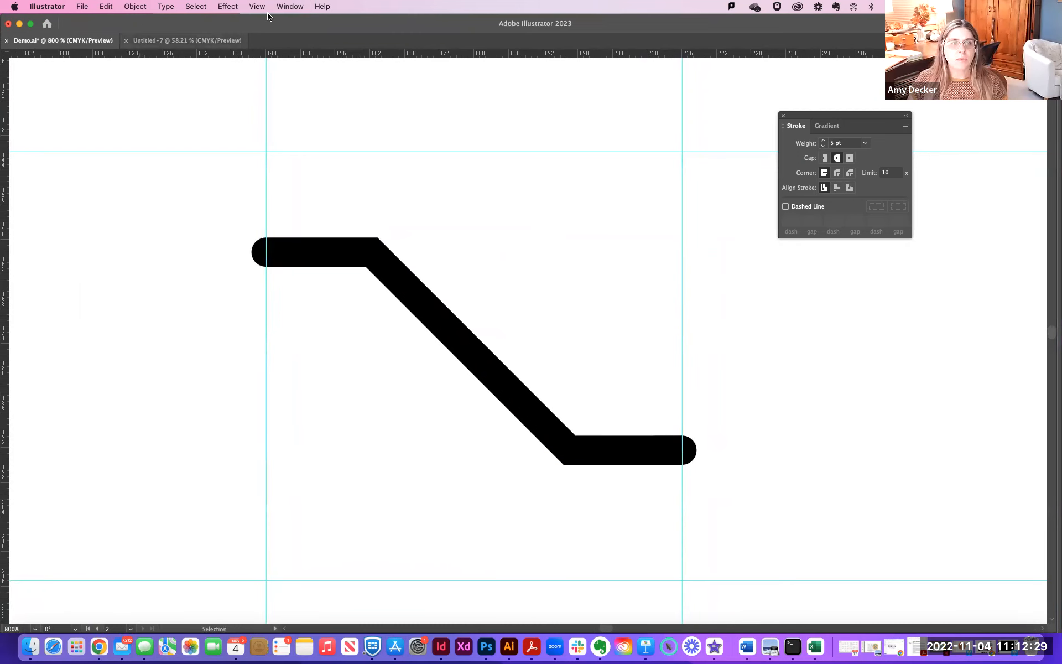
- Open a second window of the Demo.ai document
{"action": "left_click", "coordinate": [288, 7]}
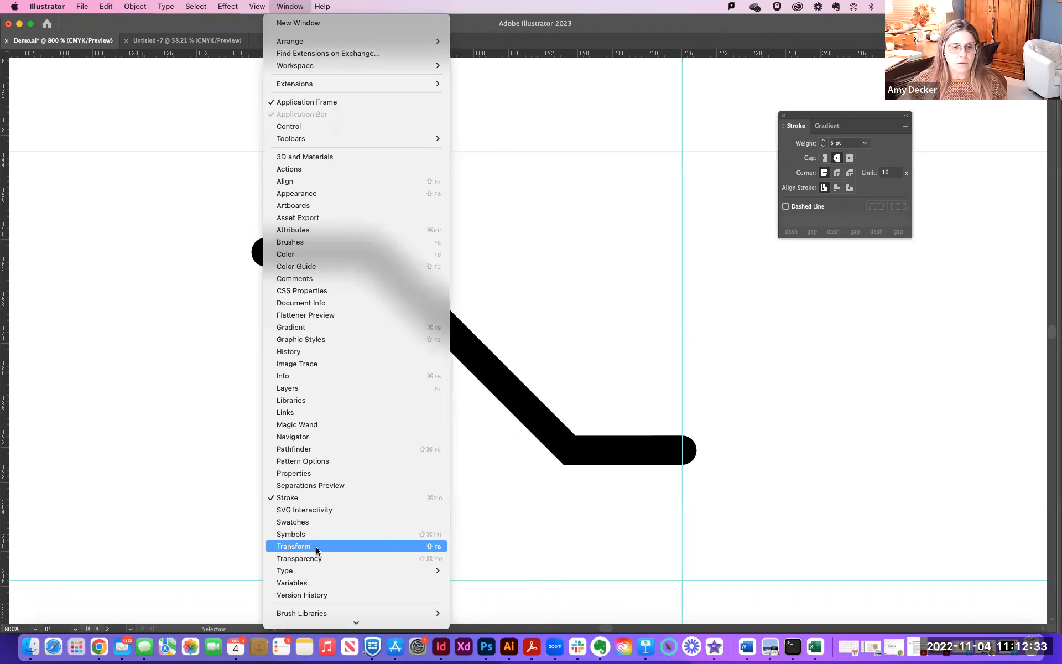
{"action": "left_click", "coordinate": [297, 23]}
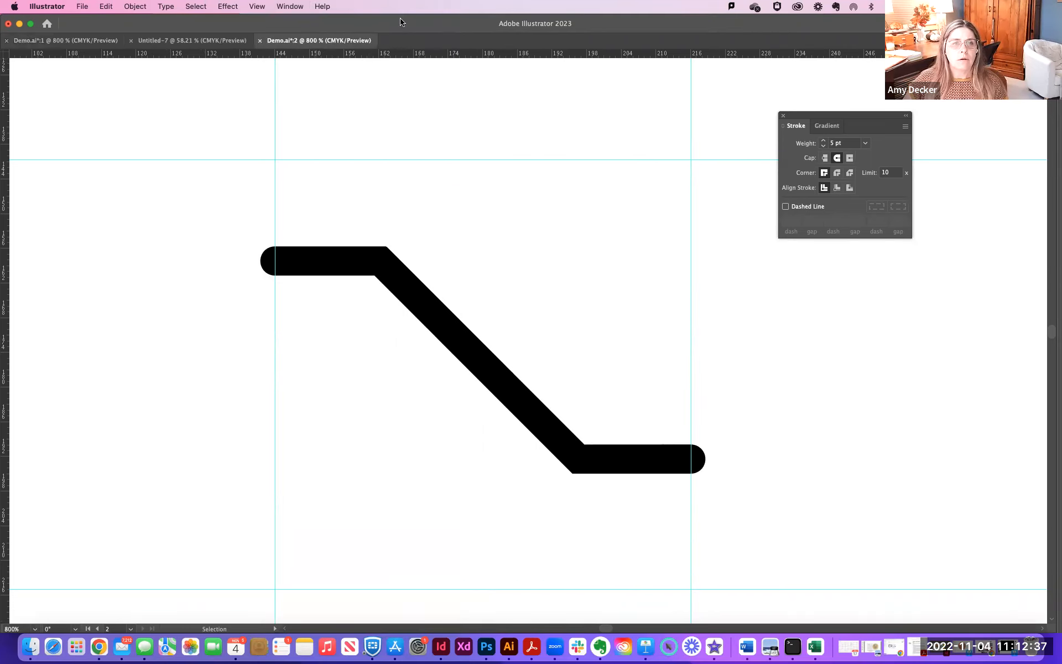
{"action": "left_click_drag", "start_coordinate": [401, 22], "coordinate": [377, 8]}
- Apply the Typography workspace to bring back the hidden tools and panels
{"action": "left_click", "coordinate": [299, 7]}
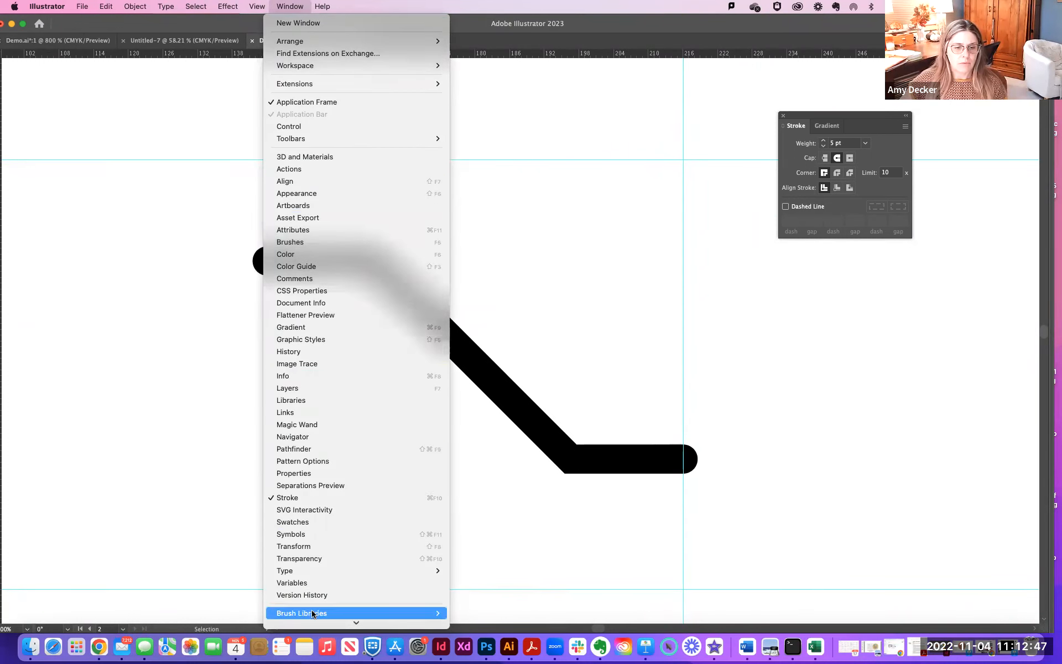
{"action": "mouse_move", "coordinate": [314, 630]}
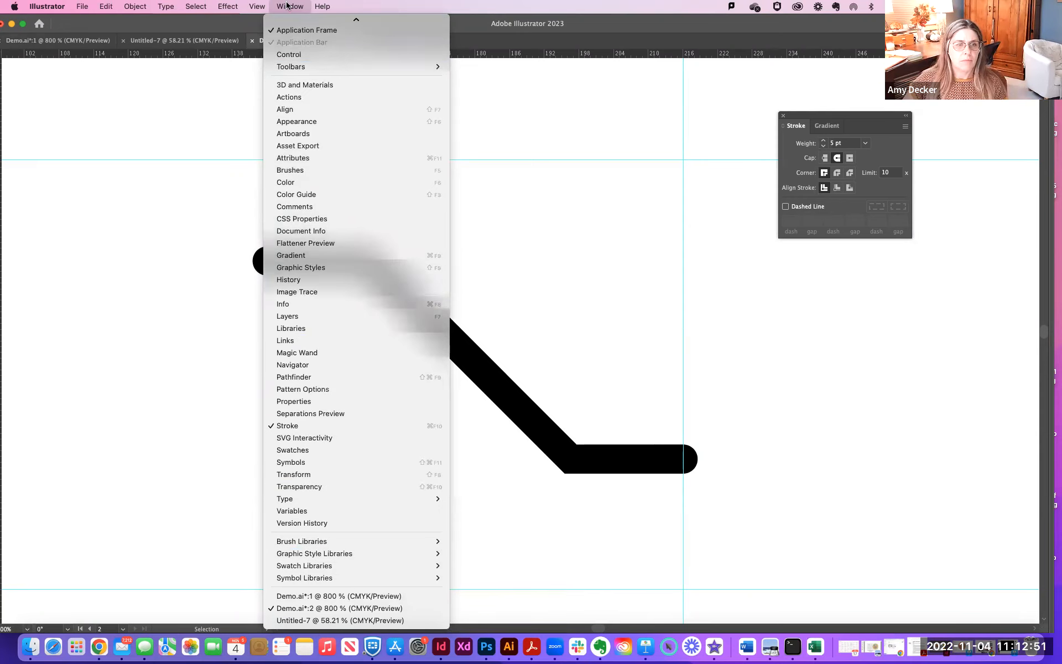
{"action": "mouse_move", "coordinate": [253, 7]}
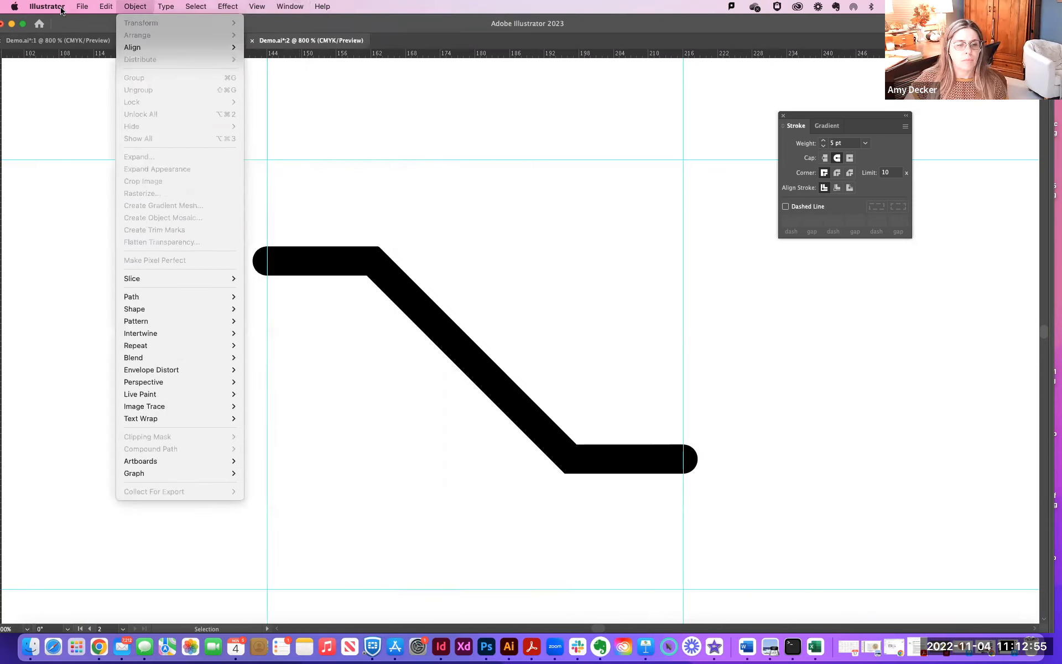
{"action": "mouse_move", "coordinate": [77, 6]}
{"action": "mouse_move", "coordinate": [291, 6]}
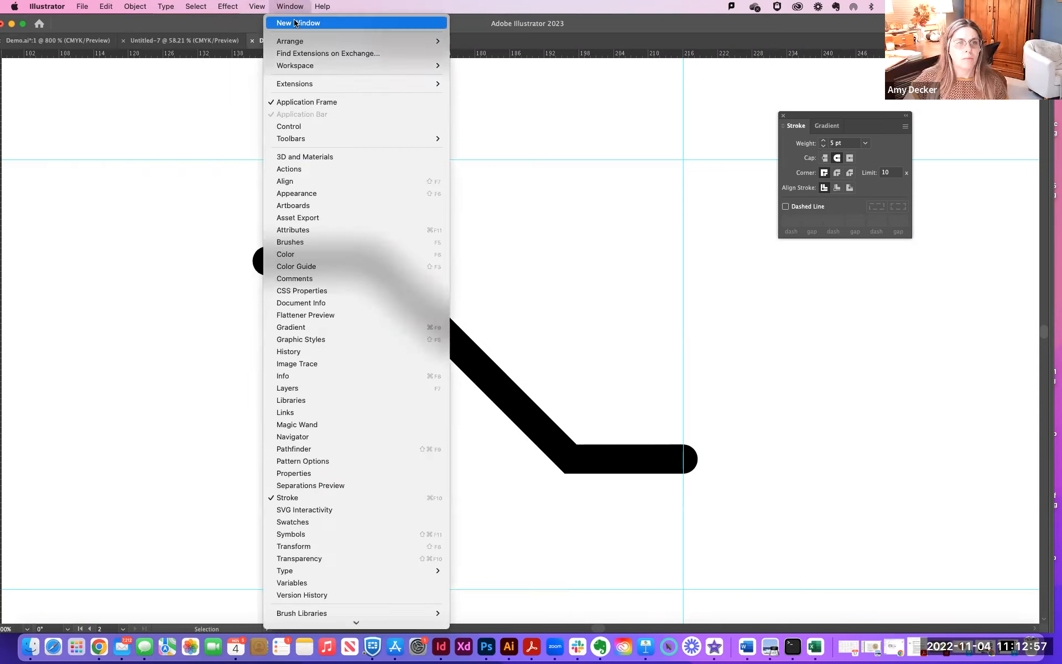
{"action": "mouse_move", "coordinate": [446, 67]}
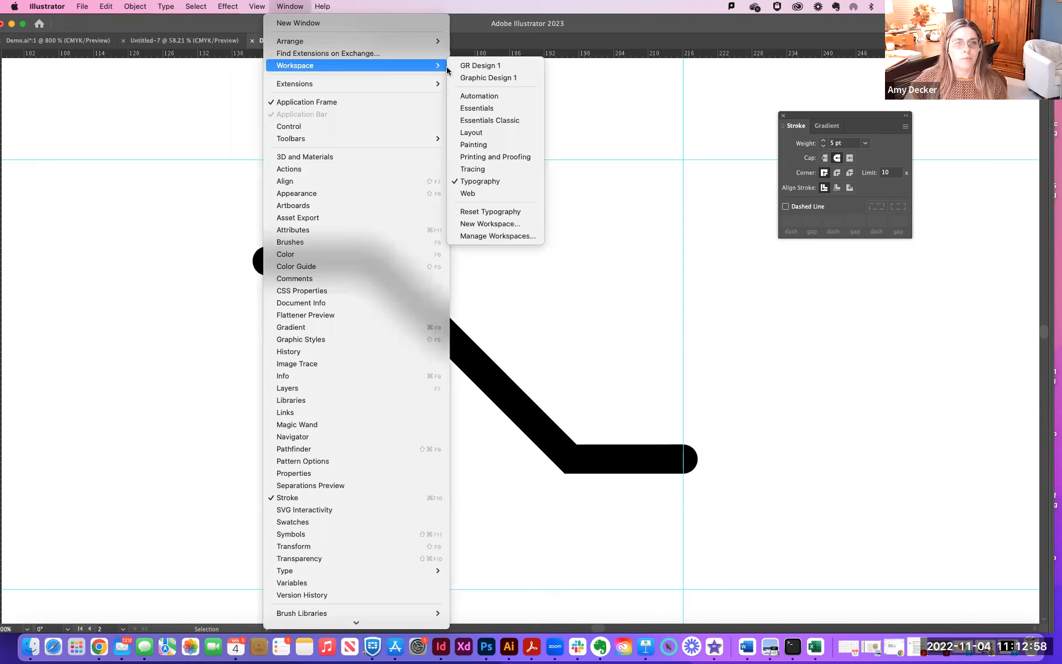
{"action": "left_click", "coordinate": [471, 181]}
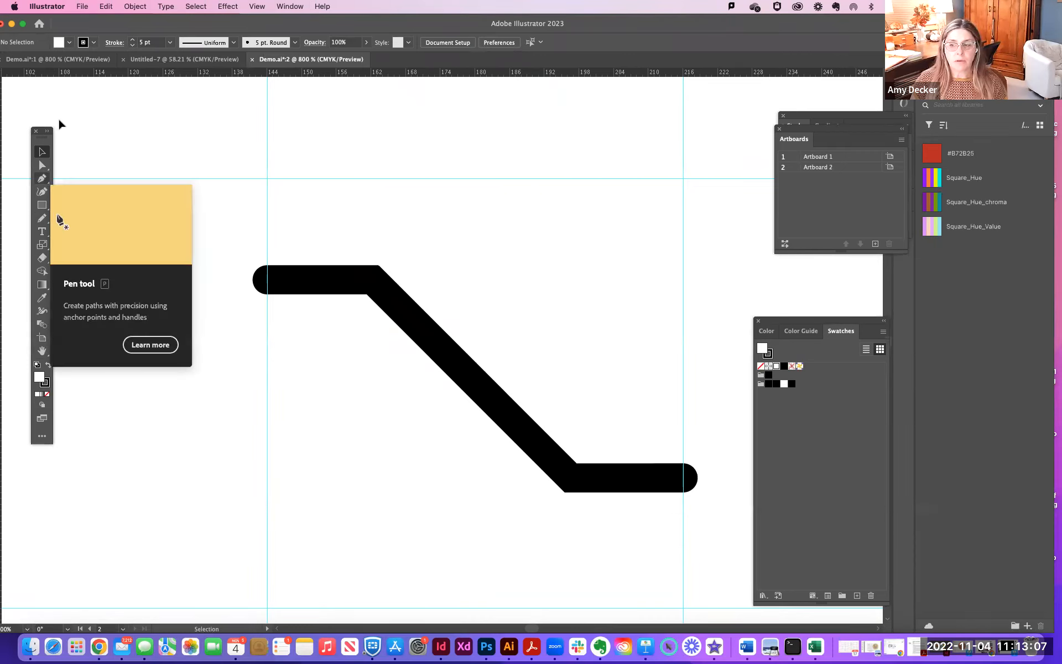
- Delete the angled line path from the guide-based cell
{"action": "left_click", "coordinate": [403, 339]}
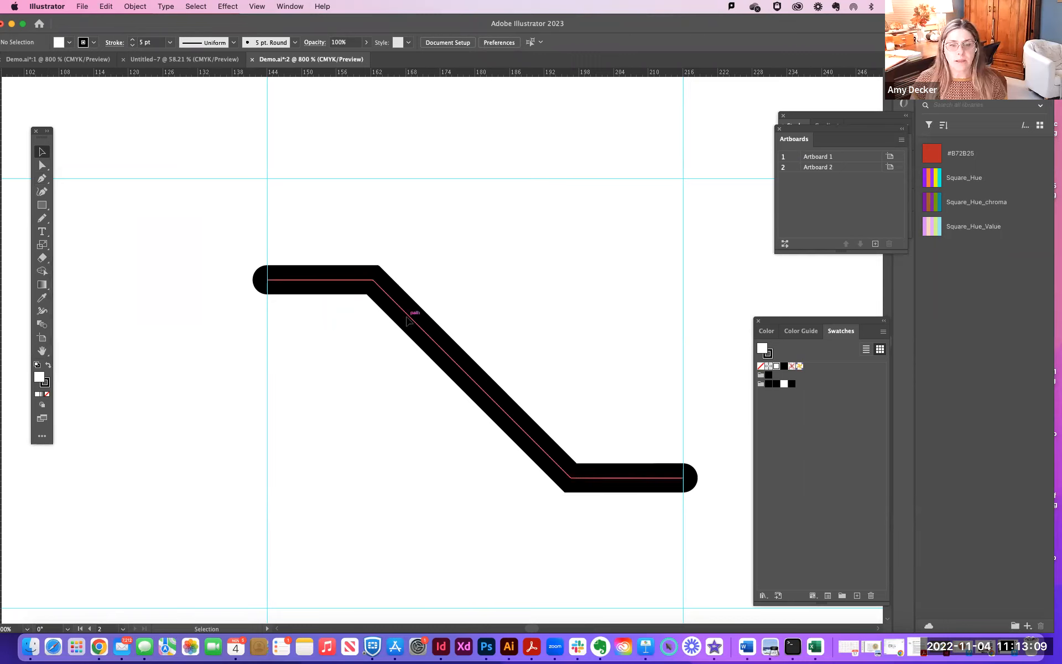
{"action": "key", "text": "Delete"}
{"action": "left_click", "coordinate": [43, 181]}
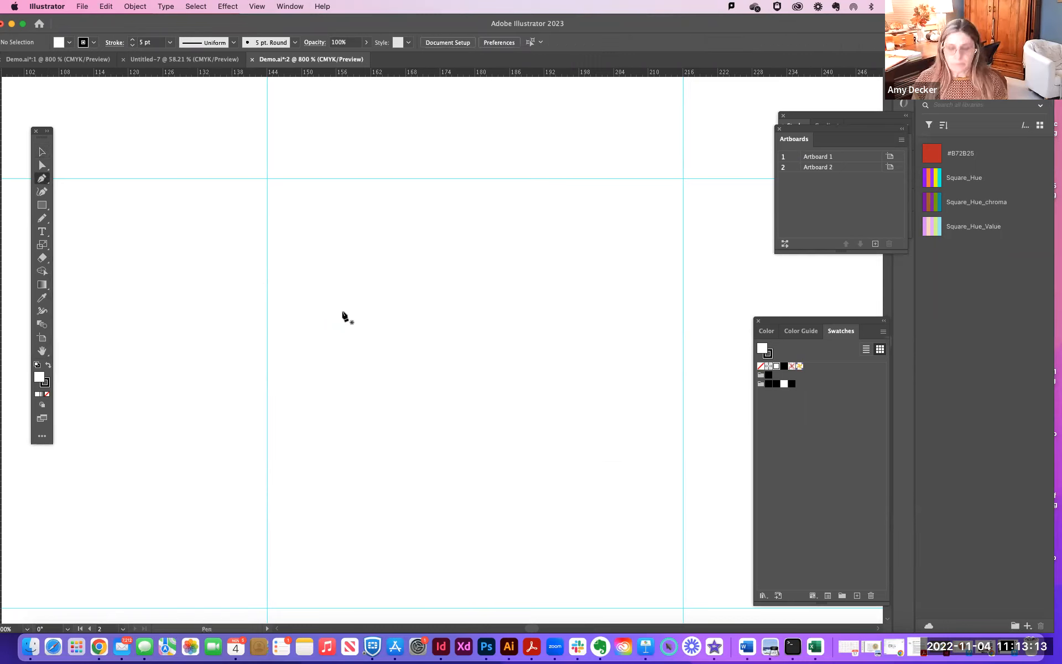
{"action": "key", "text": "super+minus"}
{"action": "left_click_drag", "start_coordinate": [497, 343], "coordinate": [445, 306]}
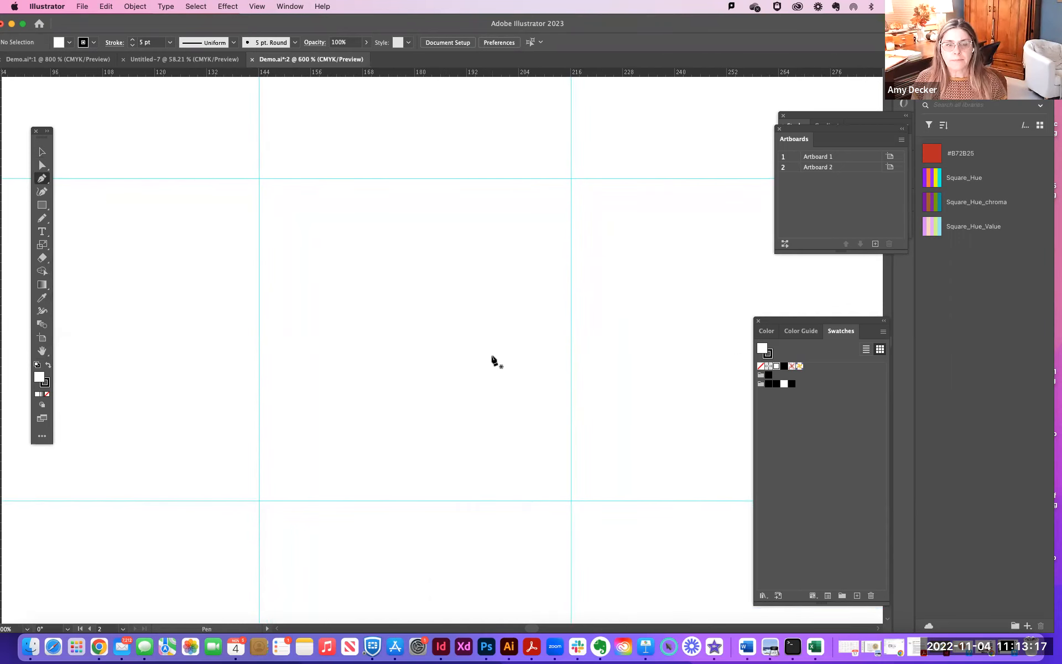
{"action": "left_click", "coordinate": [43, 152]}
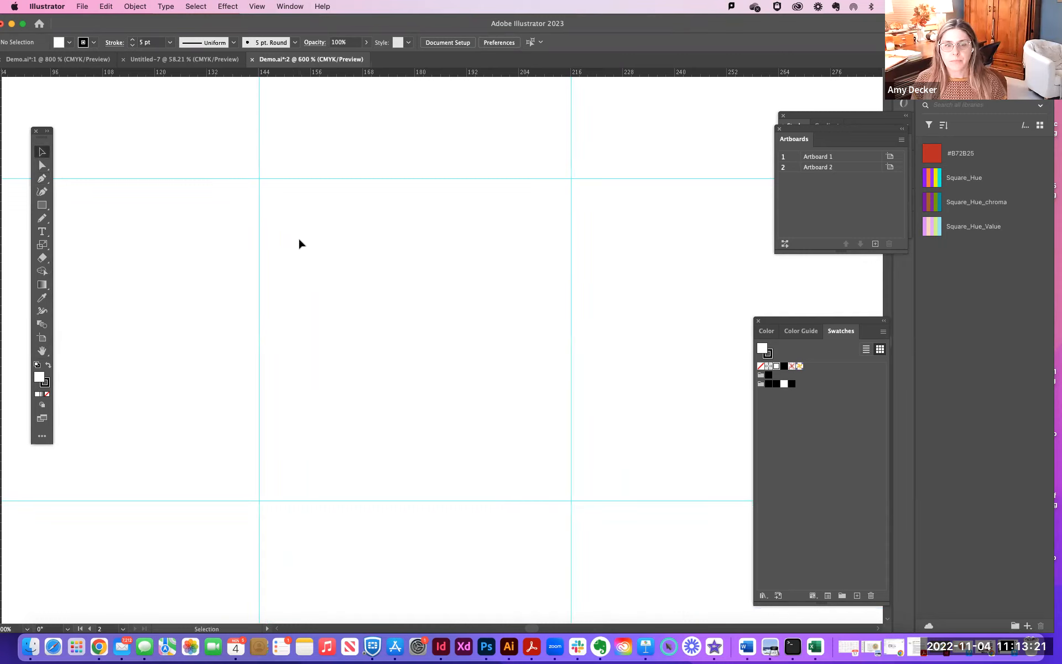
- Draw a square about 74 pt wide with the Rectangle tool, starting at the upper-left guide intersection of the cell
{"action": "scroll", "coordinate": [299, 244], "scroll_direction": "down", "scroll_amount": 2}
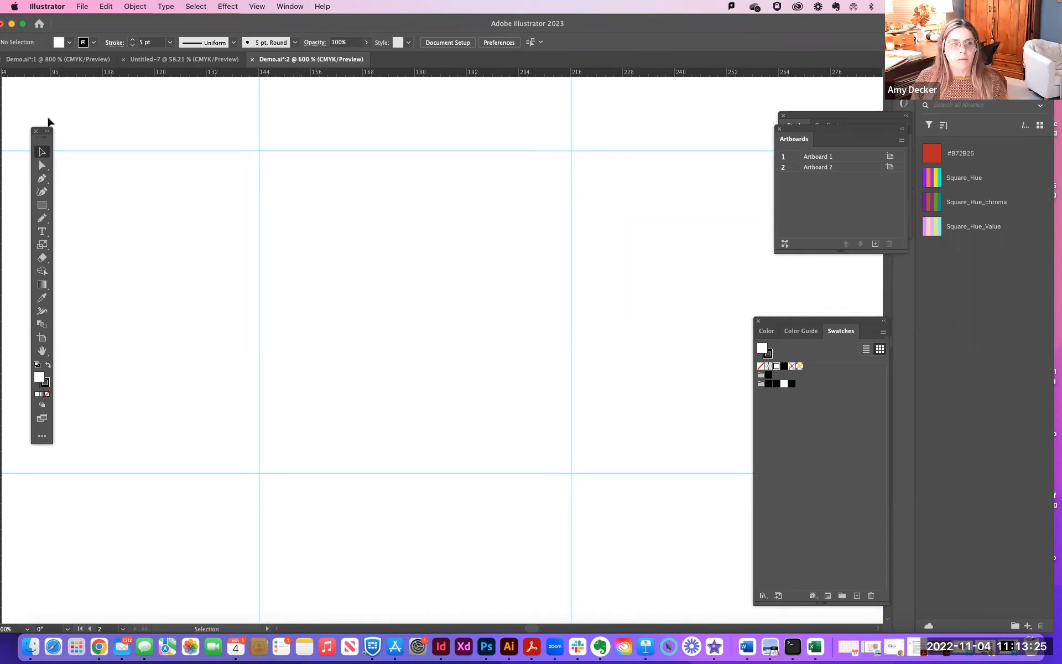
{"action": "left_click", "coordinate": [44, 206]}
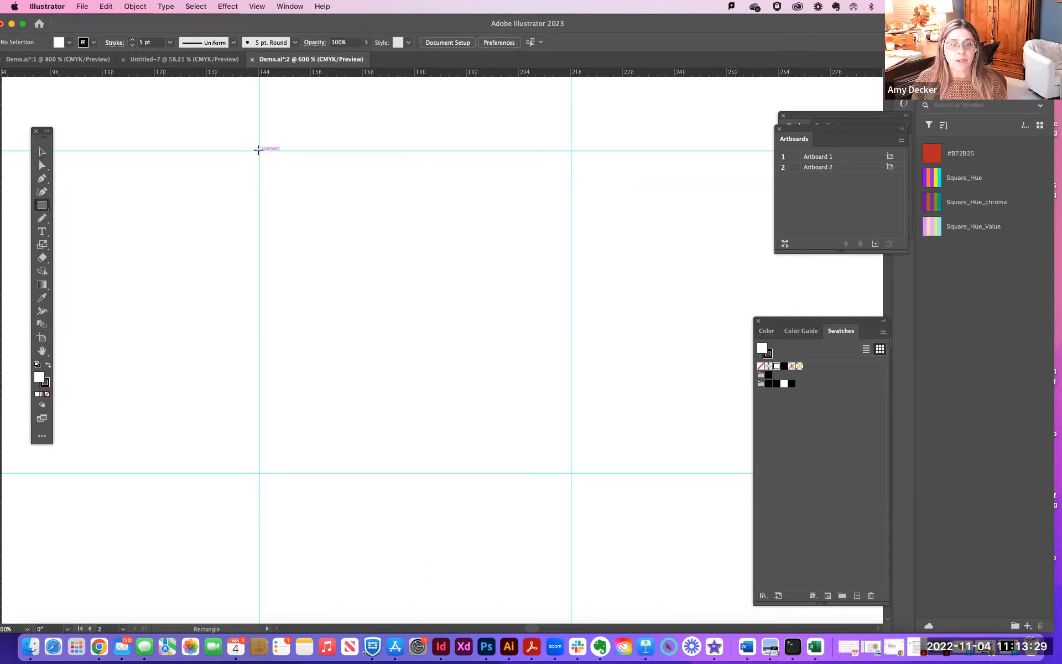
{"action": "left_click_drag", "start_coordinate": [260, 152], "coordinate": [556, 471]}
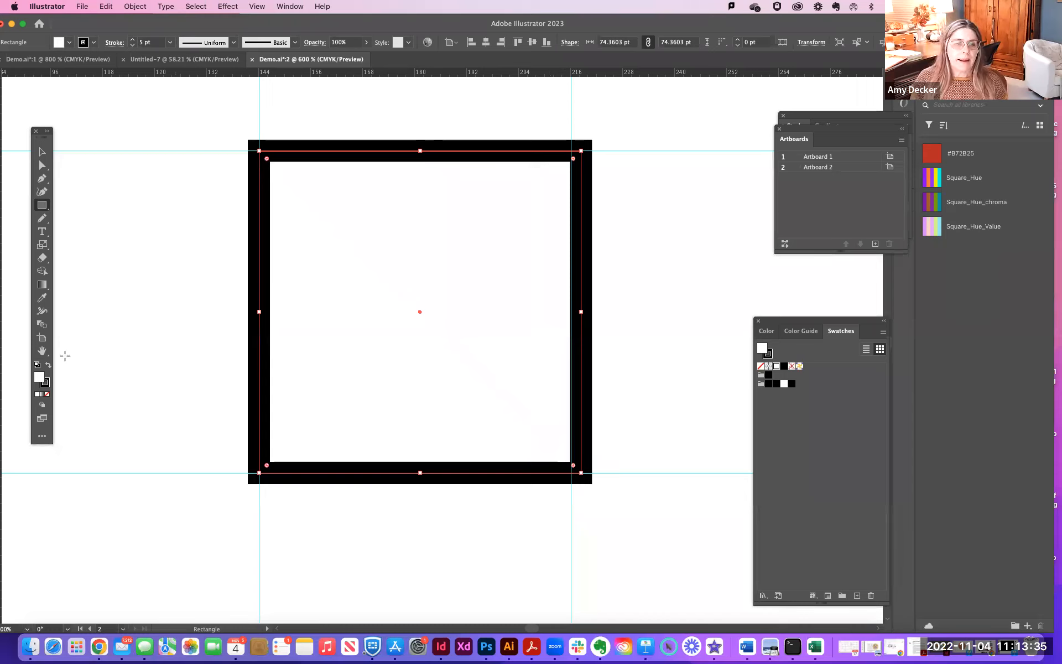
- Swap the square's fill and stroke to get a black fill, remove its stroke, and deselect it
{"action": "left_click", "coordinate": [48, 366]}
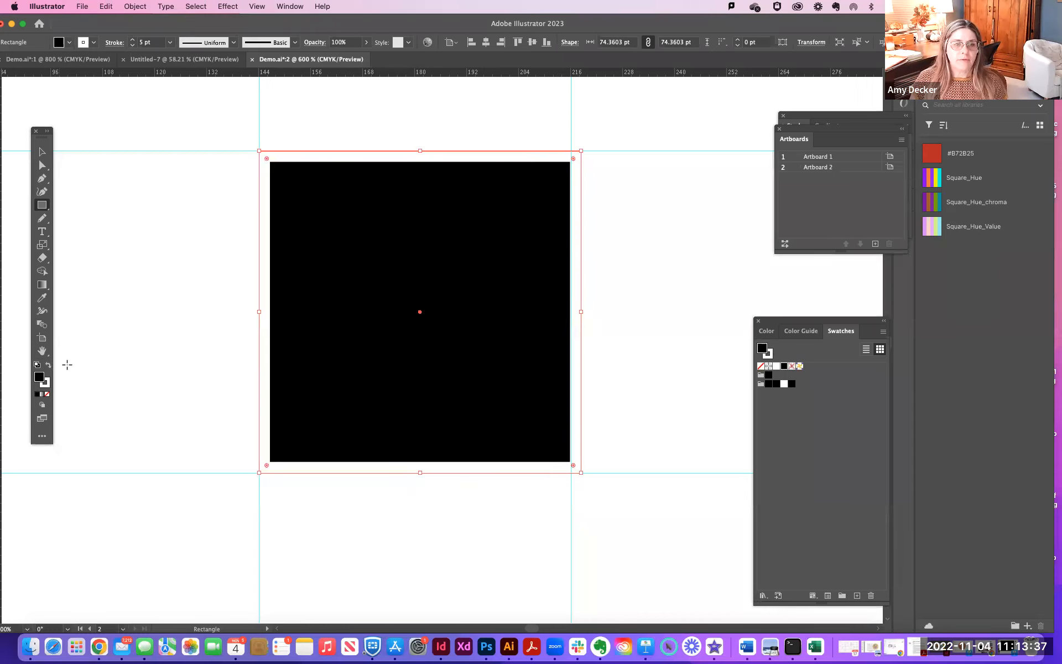
{"action": "left_click", "coordinate": [46, 393]}
{"action": "left_click", "coordinate": [47, 394]}
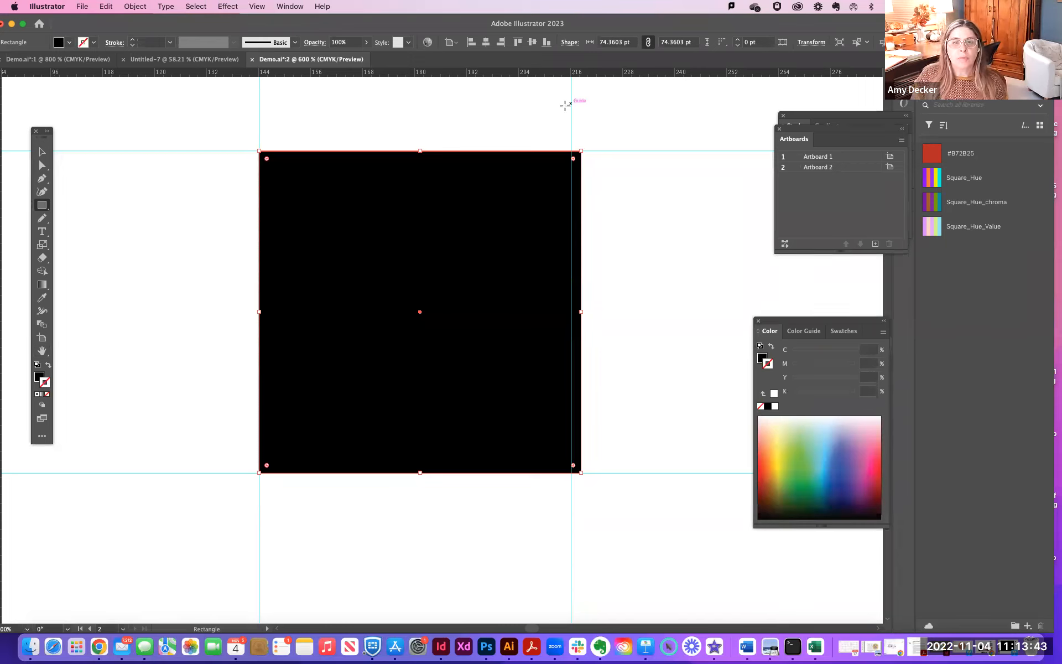
{"action": "key", "text": "v"}
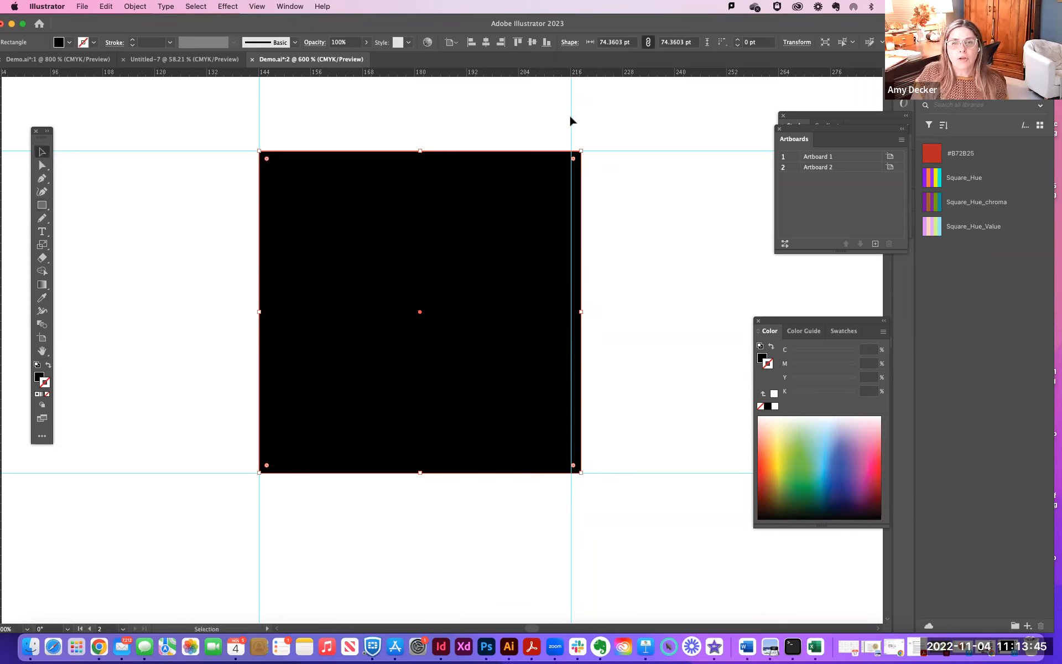
{"action": "left_click", "coordinate": [586, 115]}
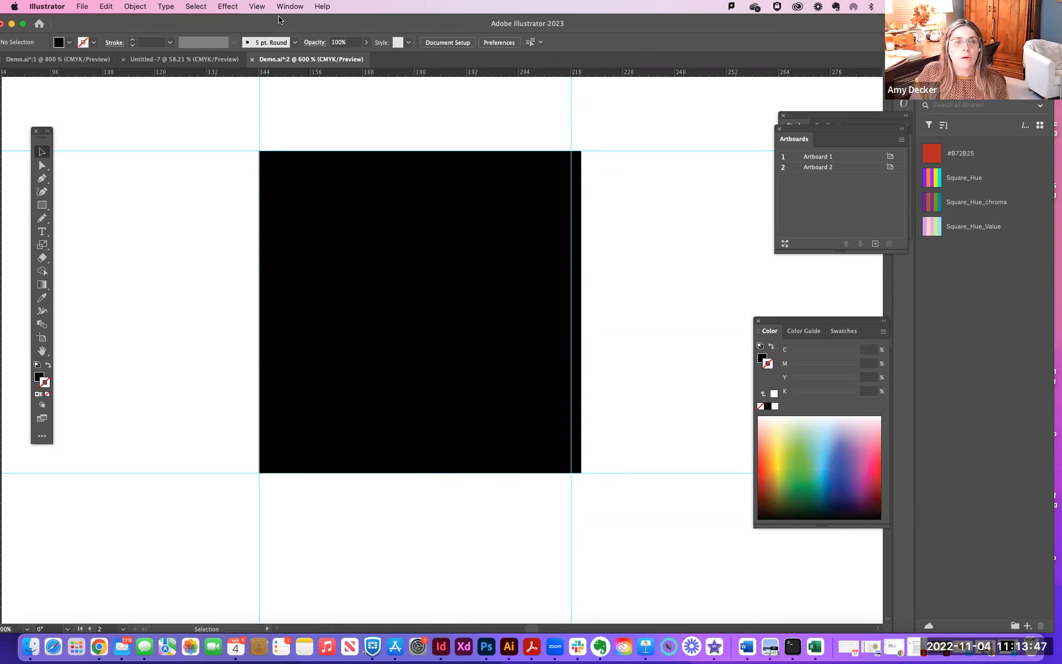
- Unlock the guides, move the cell's second vertical guide onto the black square's far edge, and lock the guides again
{"action": "left_click", "coordinate": [256, 6]}
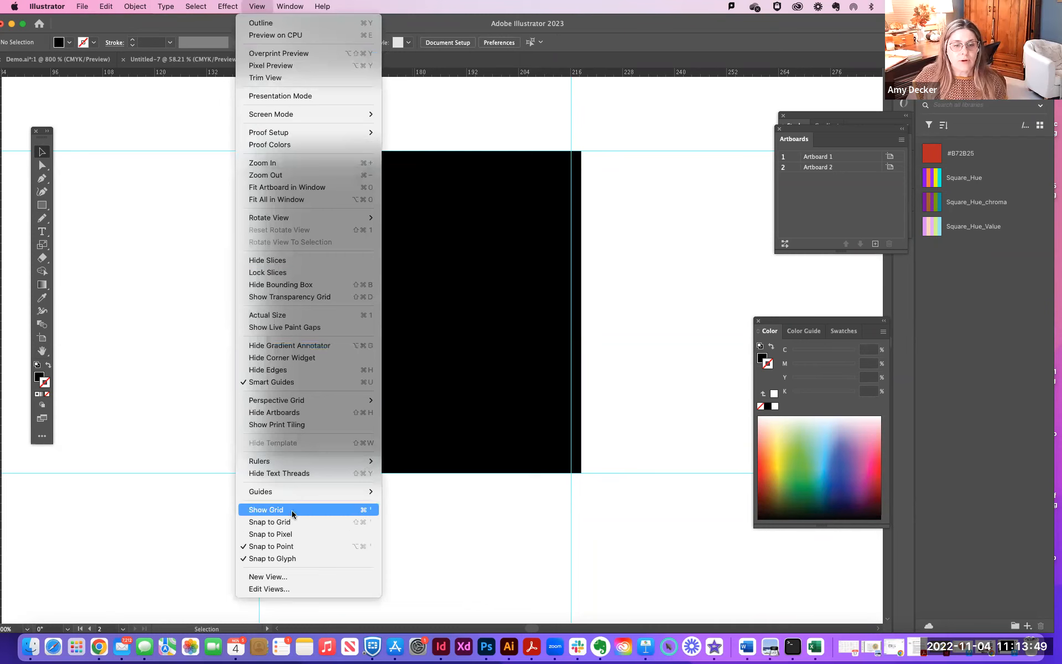
{"action": "mouse_move", "coordinate": [285, 494]}
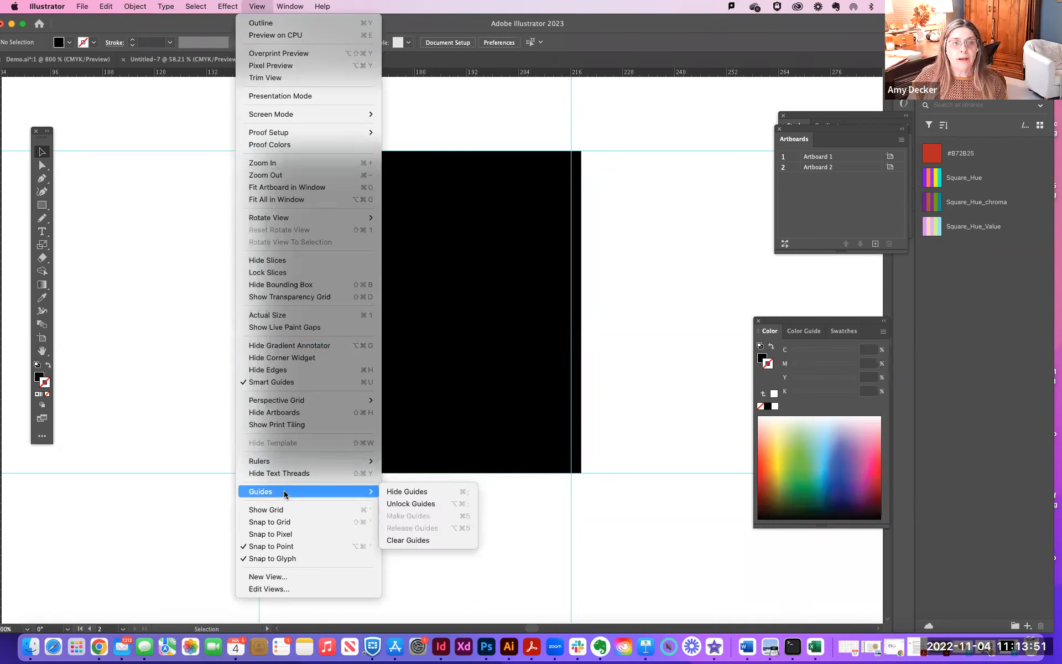
{"action": "left_click", "coordinate": [402, 503]}
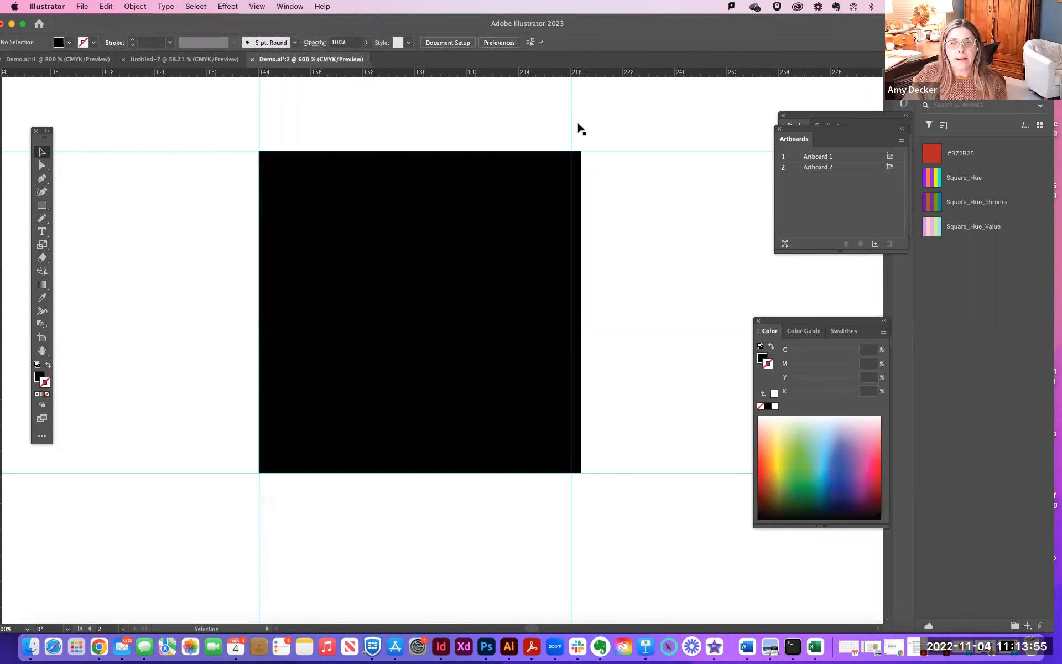
{"action": "left_click_drag", "start_coordinate": [571, 123], "coordinate": [581, 124]}
{"action": "left_click", "coordinate": [256, 6]}
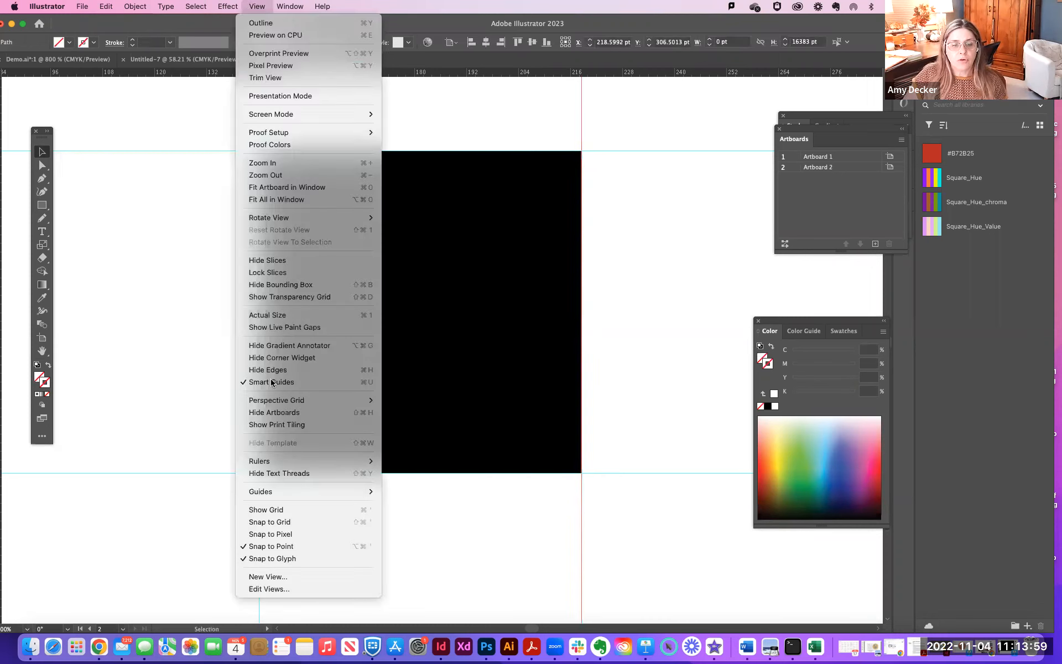
{"action": "mouse_move", "coordinate": [297, 492]}
{"action": "left_click", "coordinate": [394, 505]}
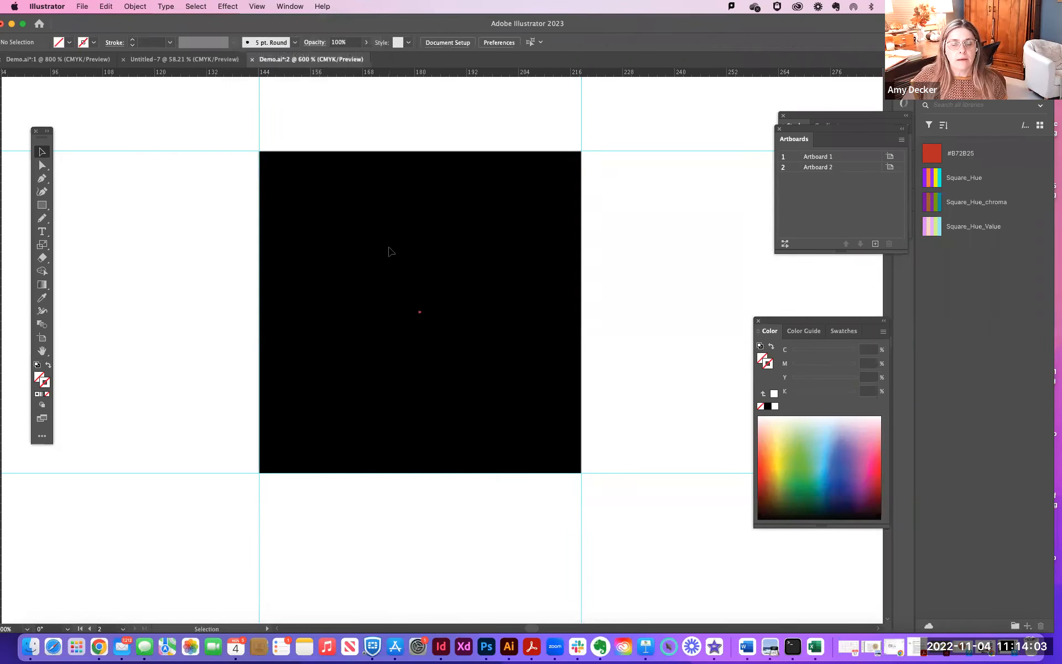
- Delete the black square from the guide-based cell
{"action": "left_click", "coordinate": [389, 251]}
{"action": "key", "text": "Delete"}
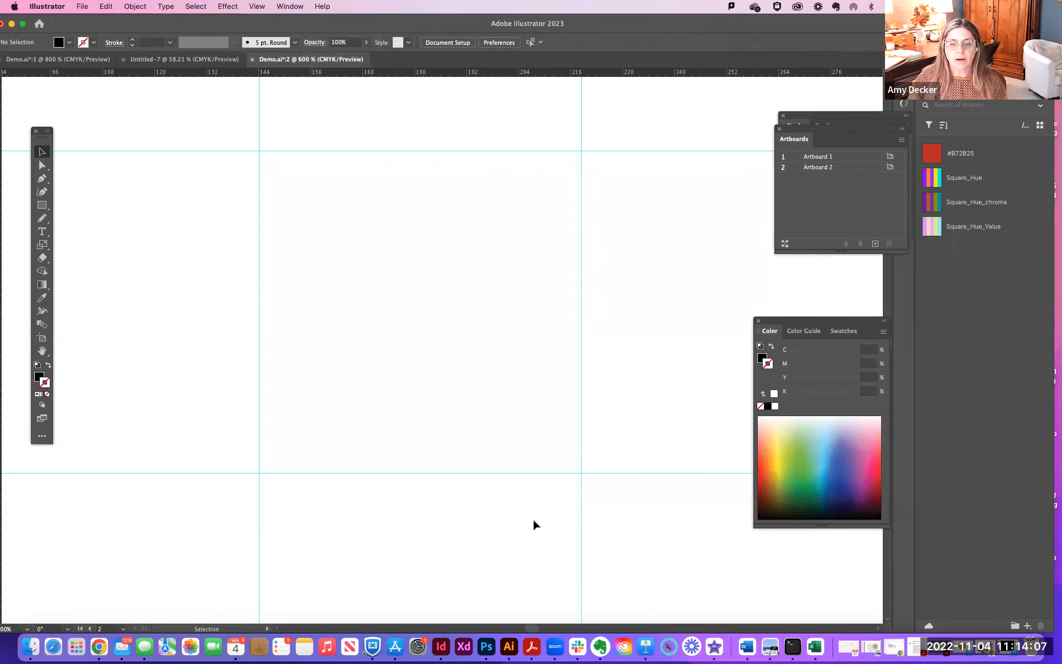
- Draw an open Pen path about 75 pt wide and 36 pt high between the vertical guides: horizontal, 45° diagonal down, horizontal
{"action": "left_click", "coordinate": [41, 178]}
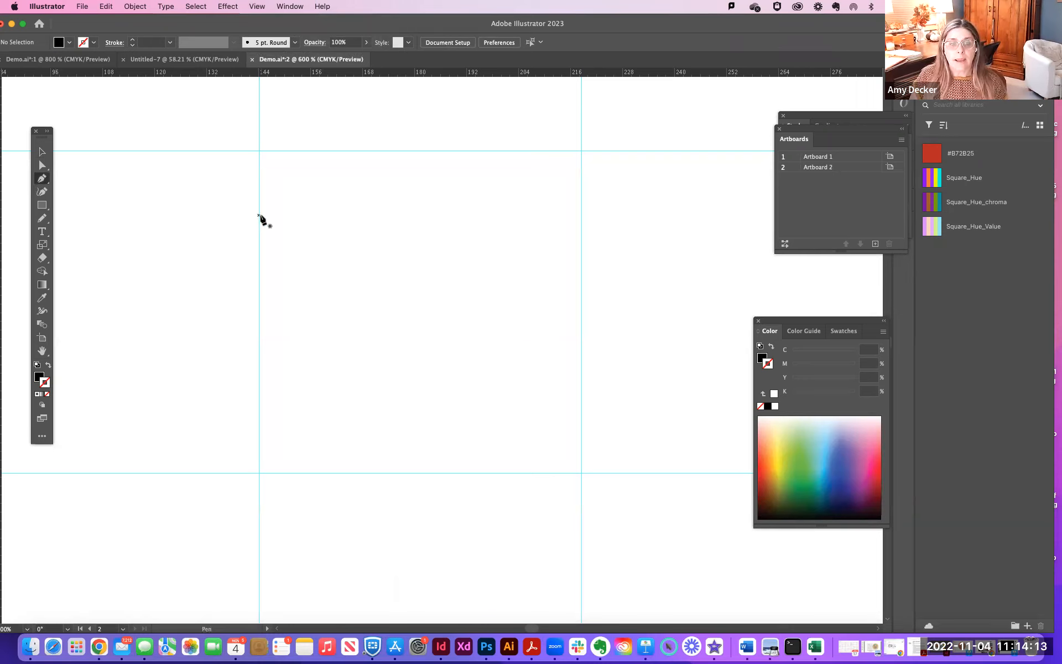
{"action": "mouse_move", "coordinate": [260, 216]}
{"action": "left_mouse_down"}
{"action": "mouse_move", "coordinate": [328, 217]}
{"action": "mouse_move", "coordinate": [276, 215]}
{"action": "left_mouse_up"}
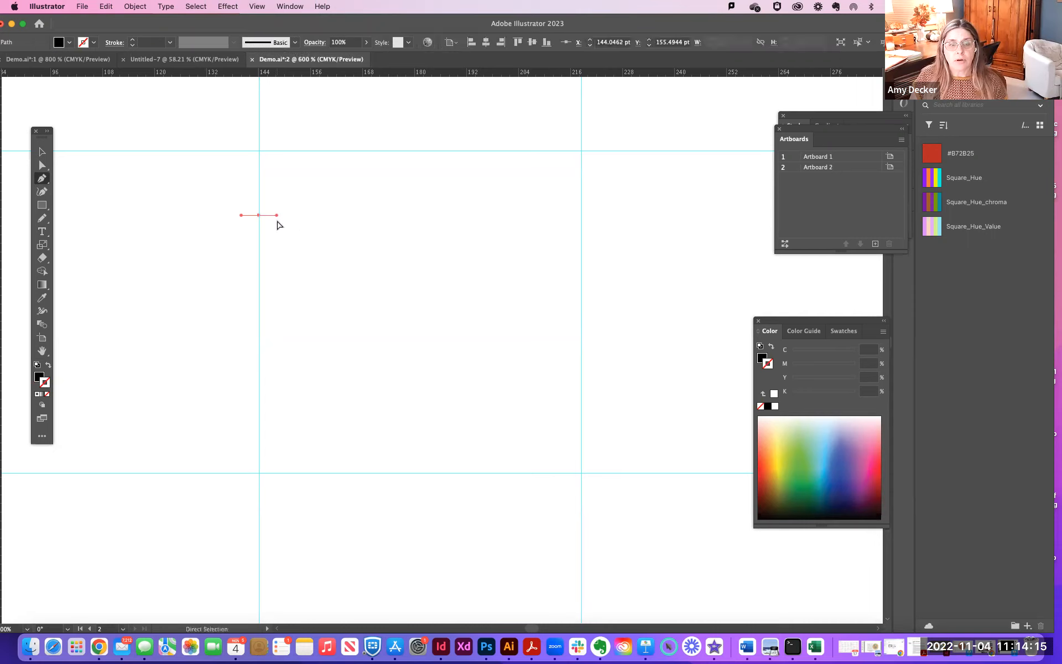
{"action": "key", "text": "super+z"}
{"action": "left_click", "coordinate": [259, 218]}
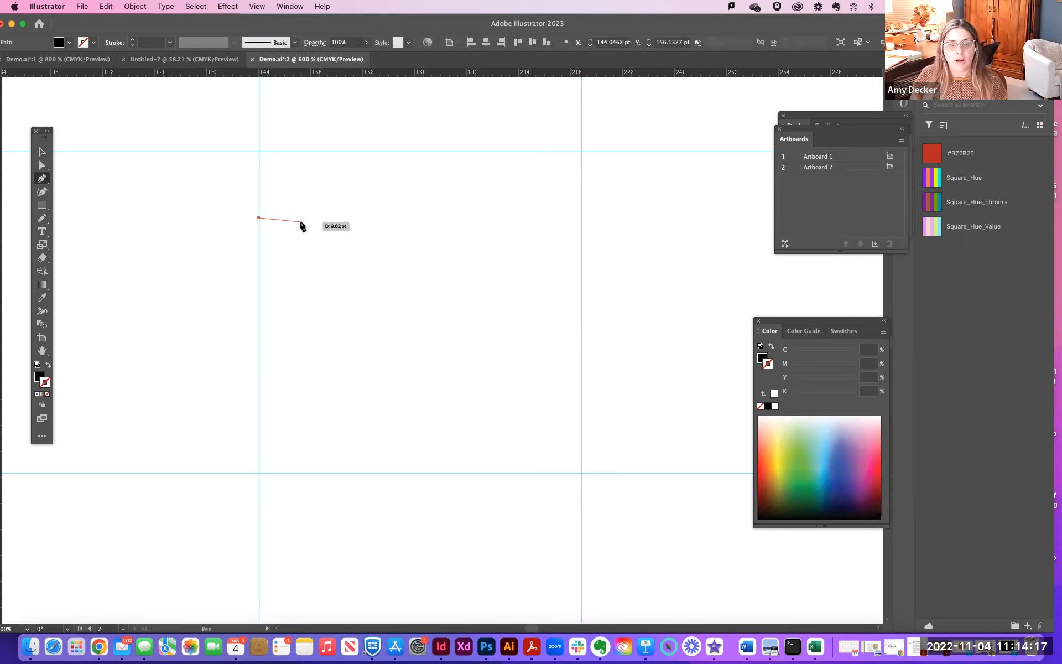
{"action": "left_click", "coordinate": [333, 219]}
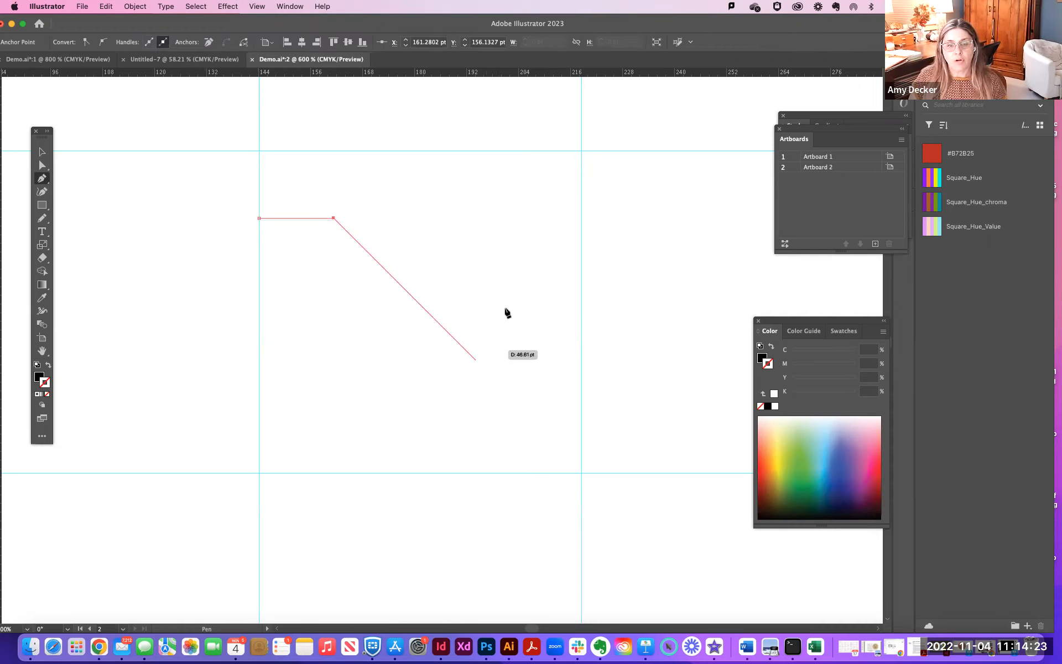
{"action": "left_click", "coordinate": [488, 373]}
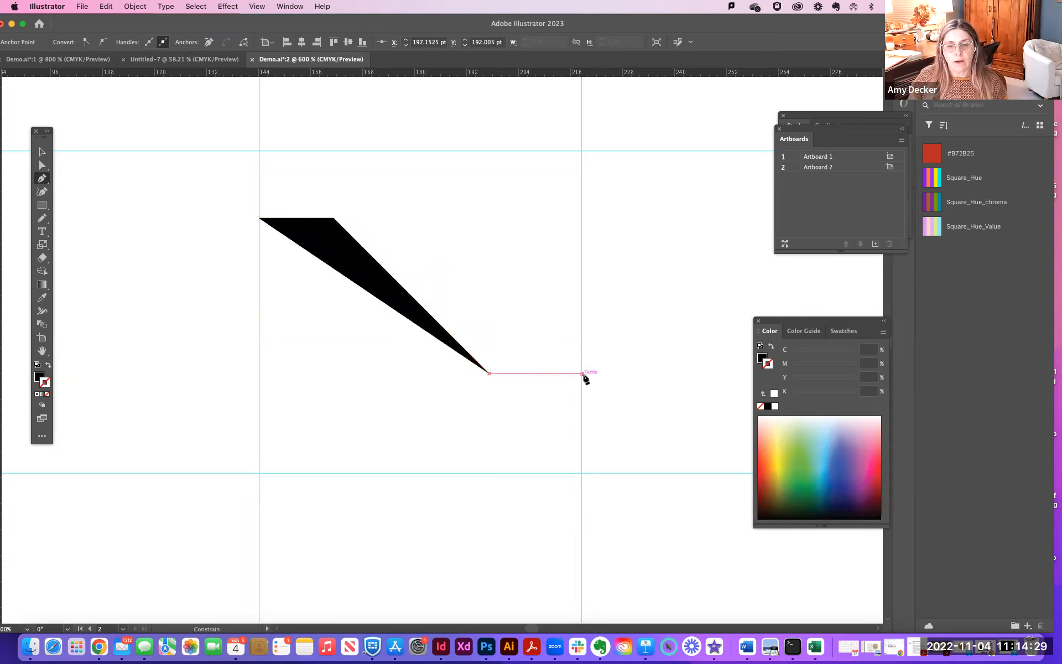
{"action": "left_click", "coordinate": [581, 374]}
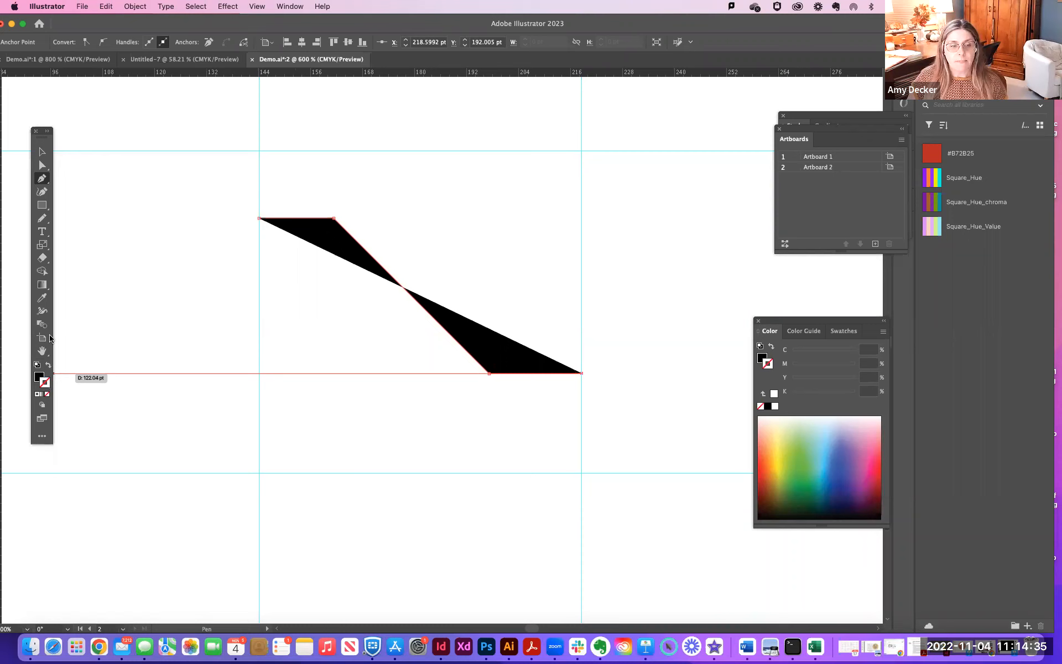
- Swap the angled path's fill and stroke to give it a black stroke and no fill
{"action": "left_click", "coordinate": [43, 152]}
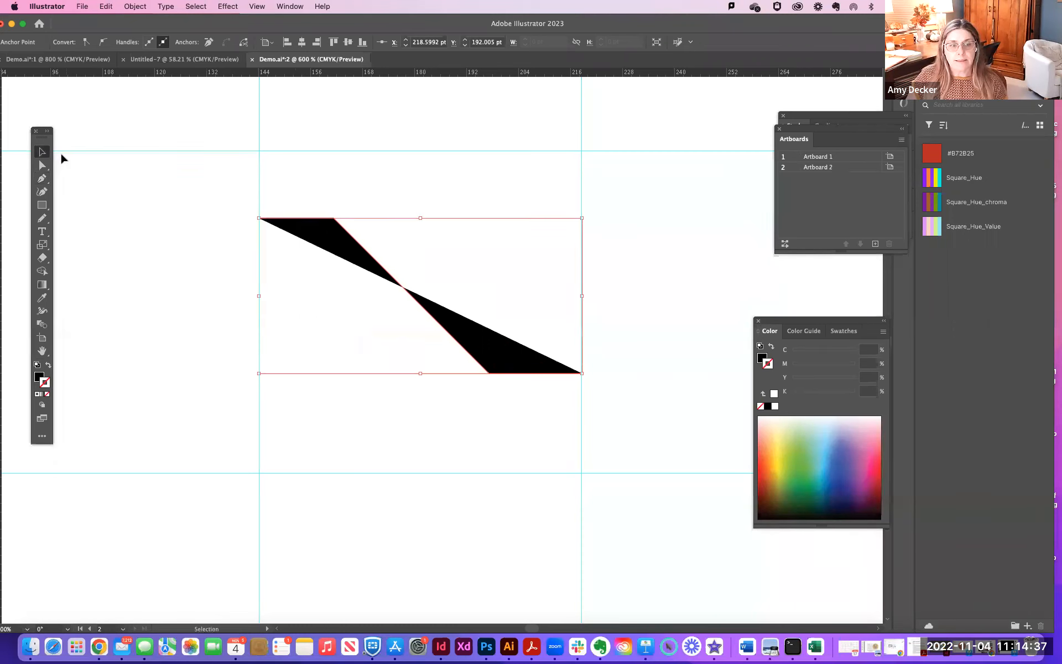
{"action": "left_click", "coordinate": [48, 366]}
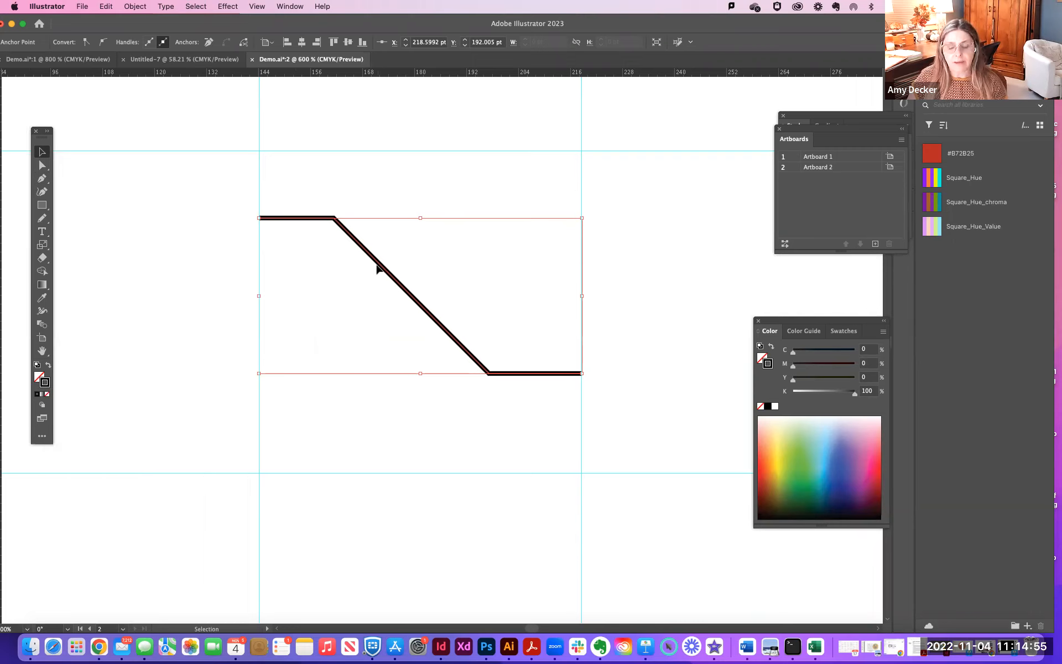
{"action": "key", "text": "super+equal"}
{"action": "key", "text": "space"}
{"action": "left_click_drag", "start_coordinate": [370, 261], "coordinate": [554, 307]}
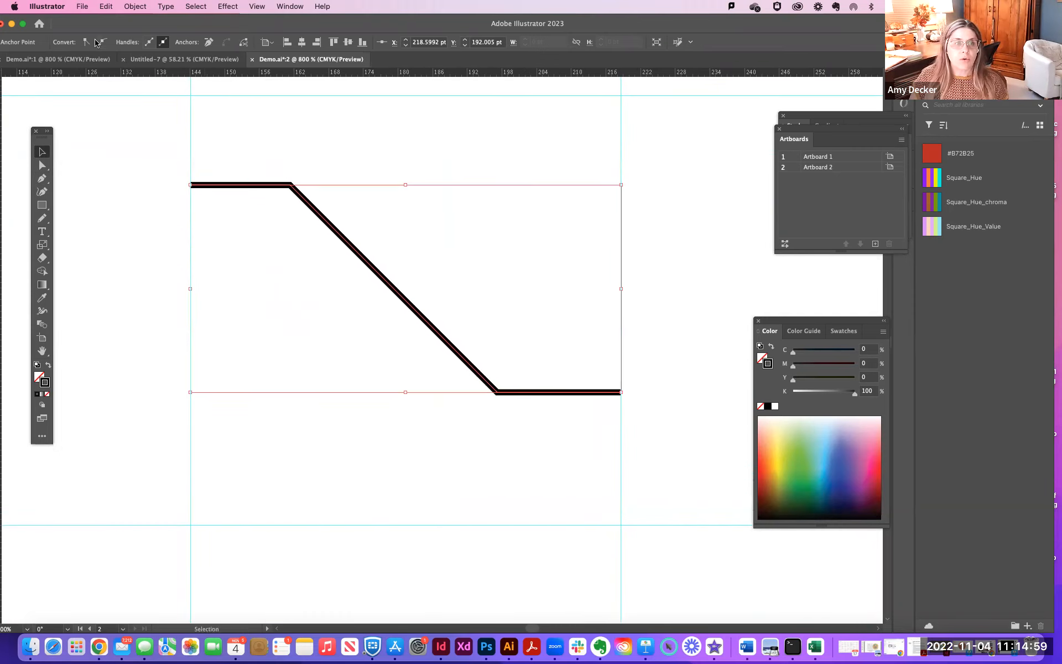
- Bring the Stroke panel out from behind the Artboards panel and place it beside that panel
{"action": "left_click", "coordinate": [290, 6]}
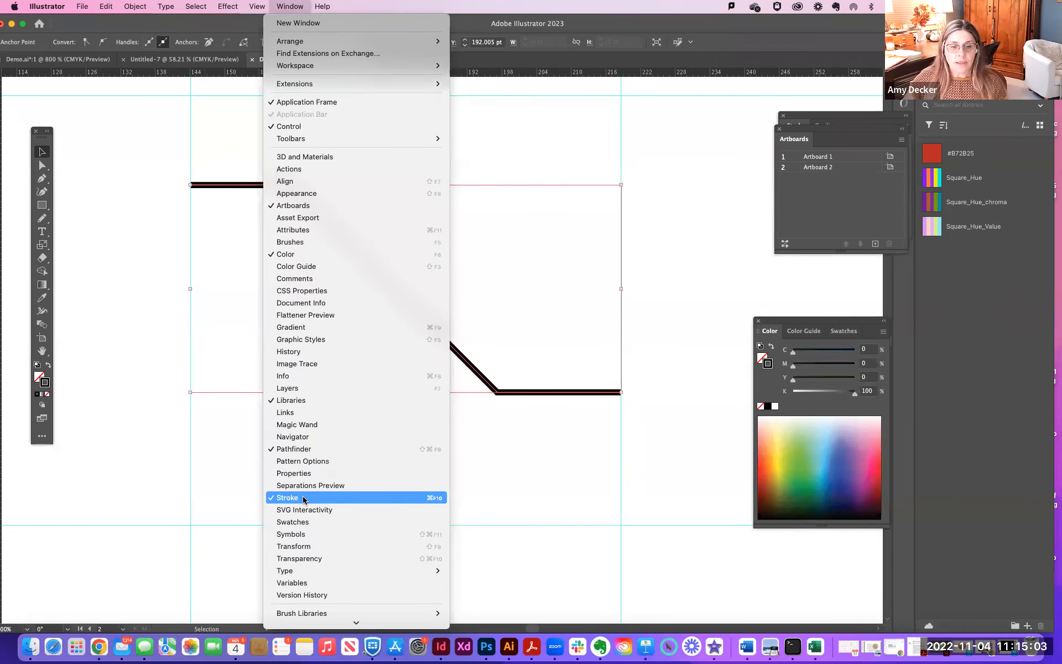
{"action": "left_click", "coordinate": [716, 116]}
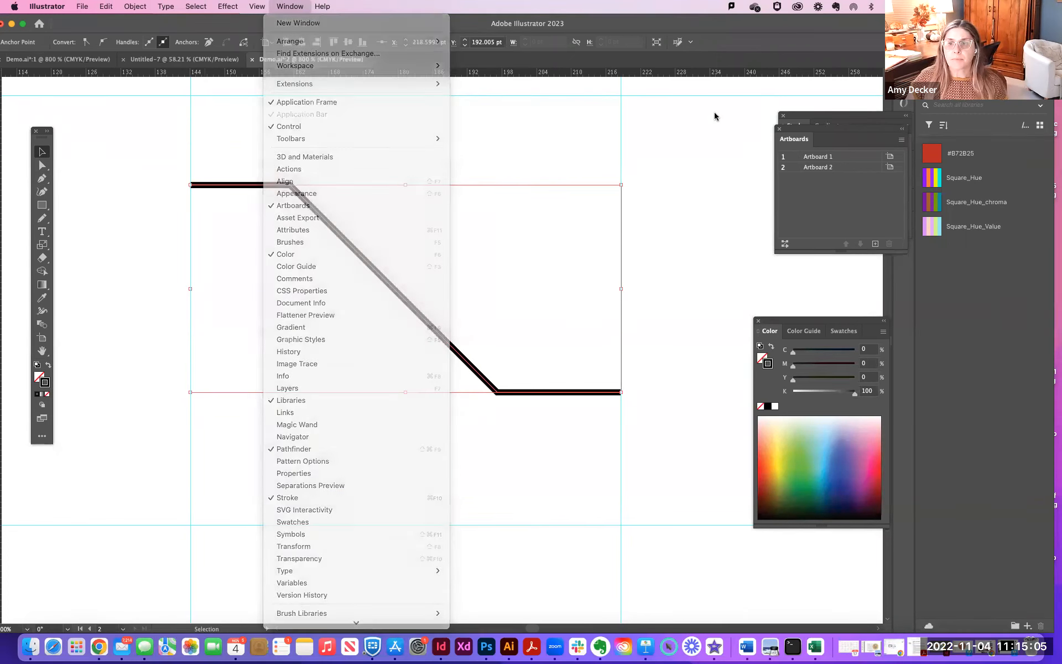
{"action": "left_click", "coordinate": [874, 117]}
{"action": "mouse_move", "coordinate": [869, 117]}
{"action": "left_mouse_down"}
{"action": "mouse_move", "coordinate": [723, 125]}
{"action": "mouse_move", "coordinate": [730, 131]}
{"action": "left_mouse_up"}
- Set the angled path's stroke weight to 4 pt and its ends to a round cap
{"action": "left_click", "coordinate": [683, 155]}
{"action": "left_click", "coordinate": [683, 155]}
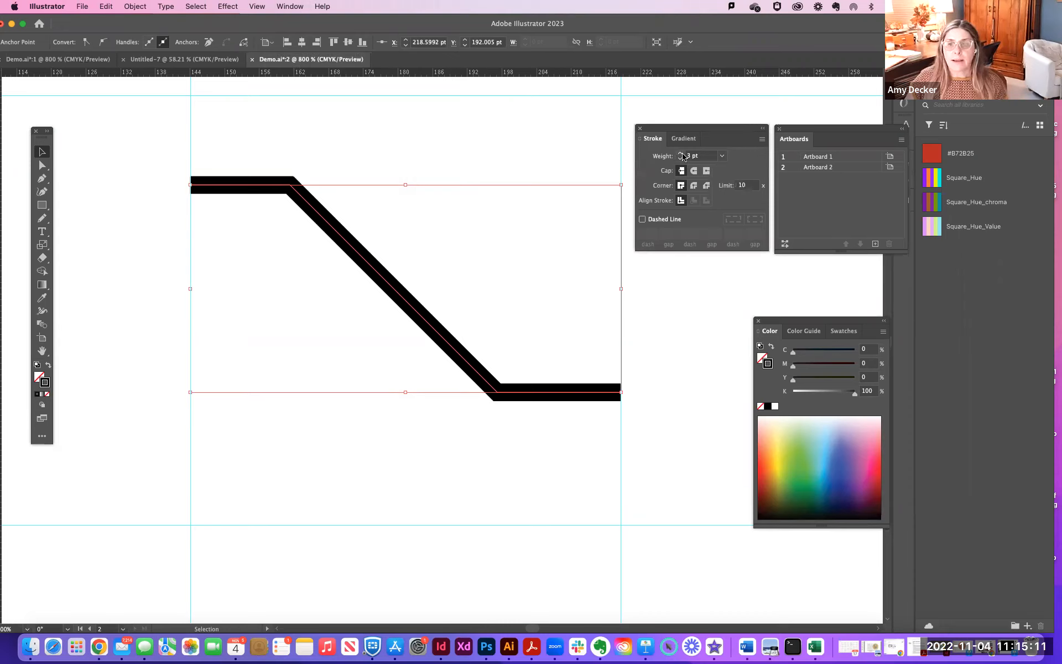
{"action": "left_click", "coordinate": [683, 154]}
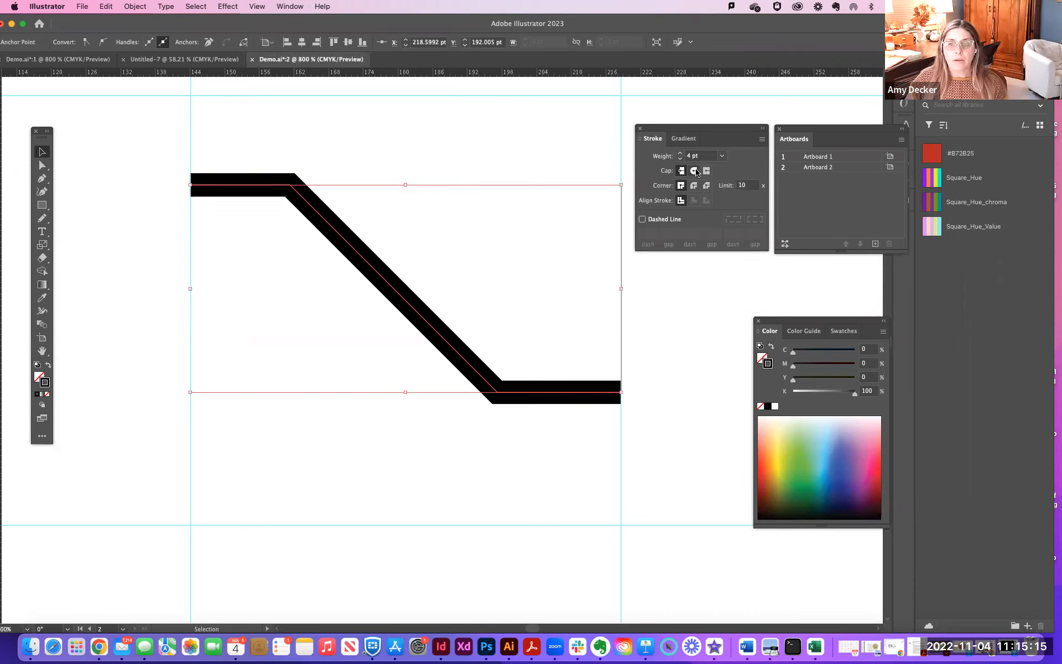
{"action": "left_click", "coordinate": [693, 171]}
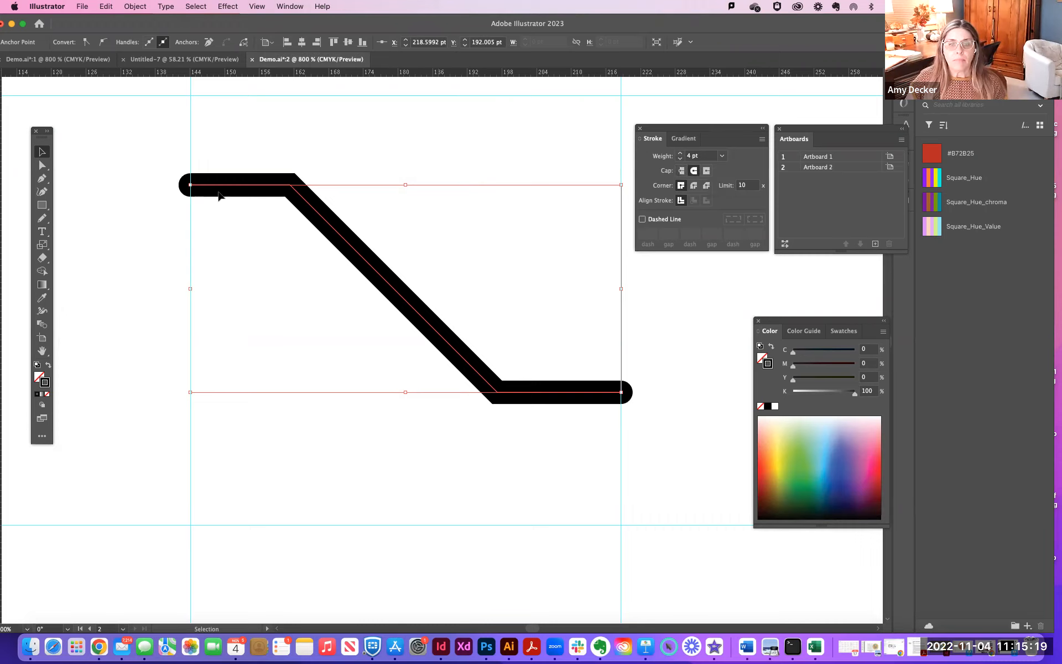
{"action": "scroll", "coordinate": [233, 252], "scroll_direction": "left", "scroll_amount": 1}
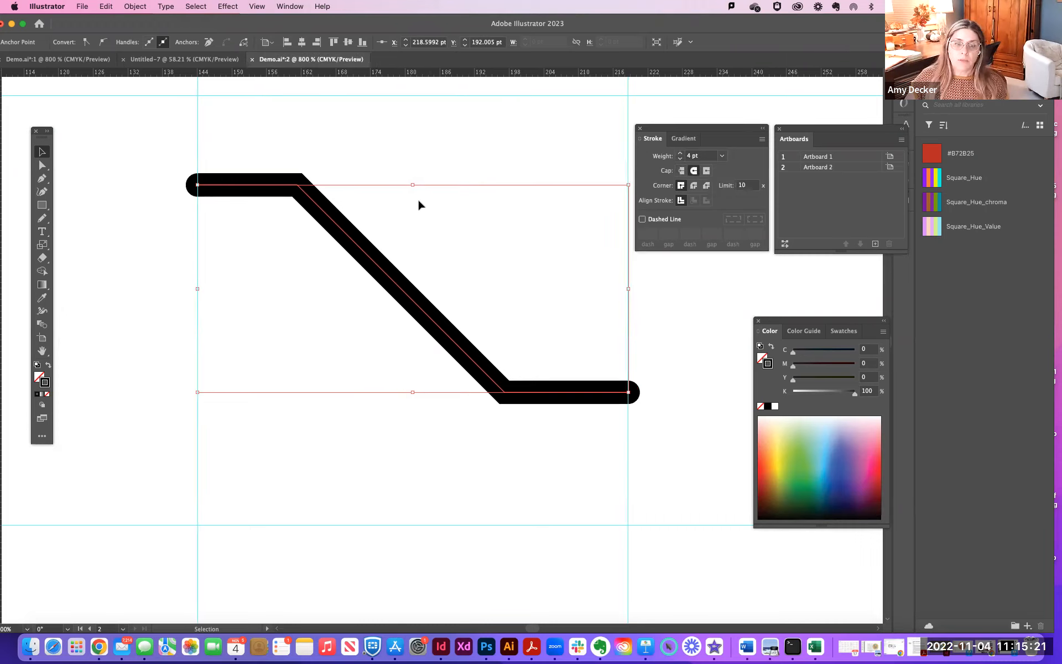
{"action": "scroll", "coordinate": [378, 270], "scroll_direction": "left", "scroll_amount": 2}
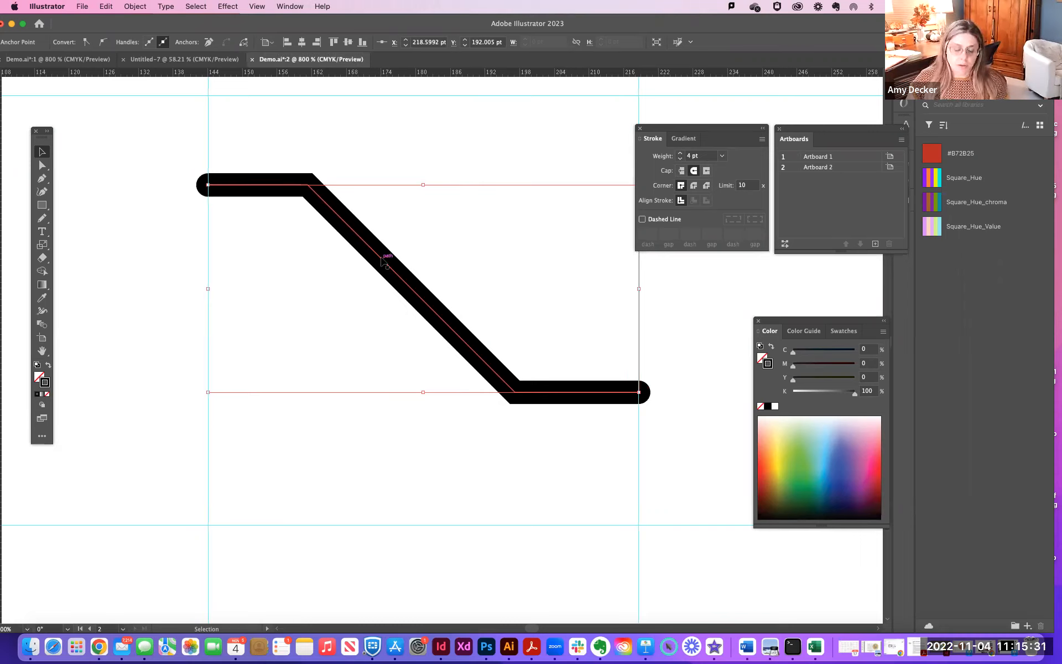
- Select the angled path and place a duplicate straight below the original
{"action": "left_click", "coordinate": [386, 265]}
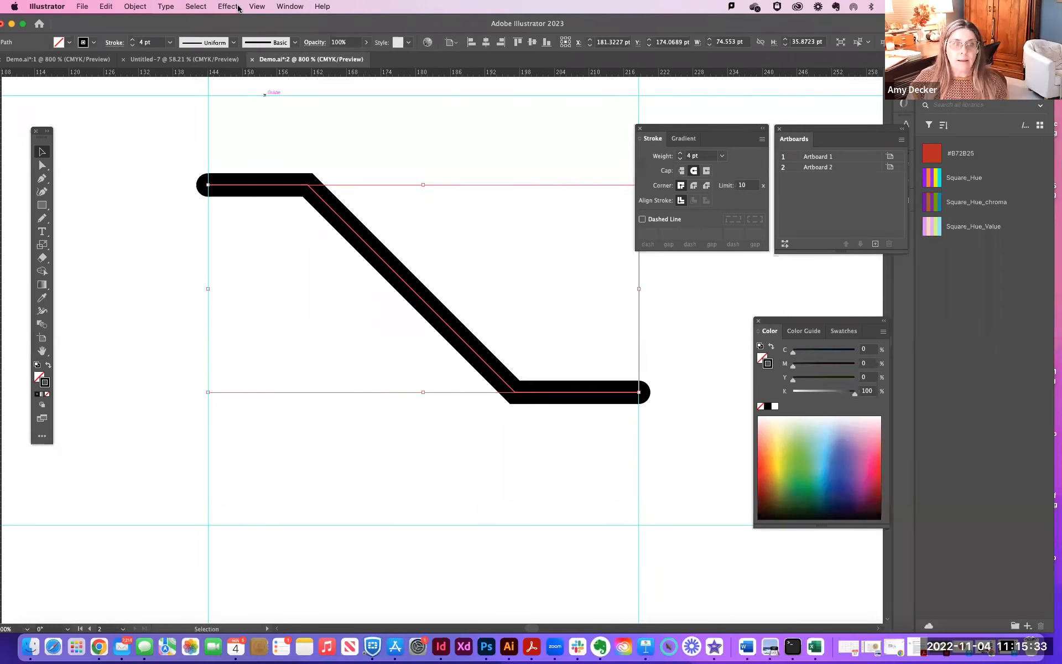
{"action": "left_click", "coordinate": [135, 6]}
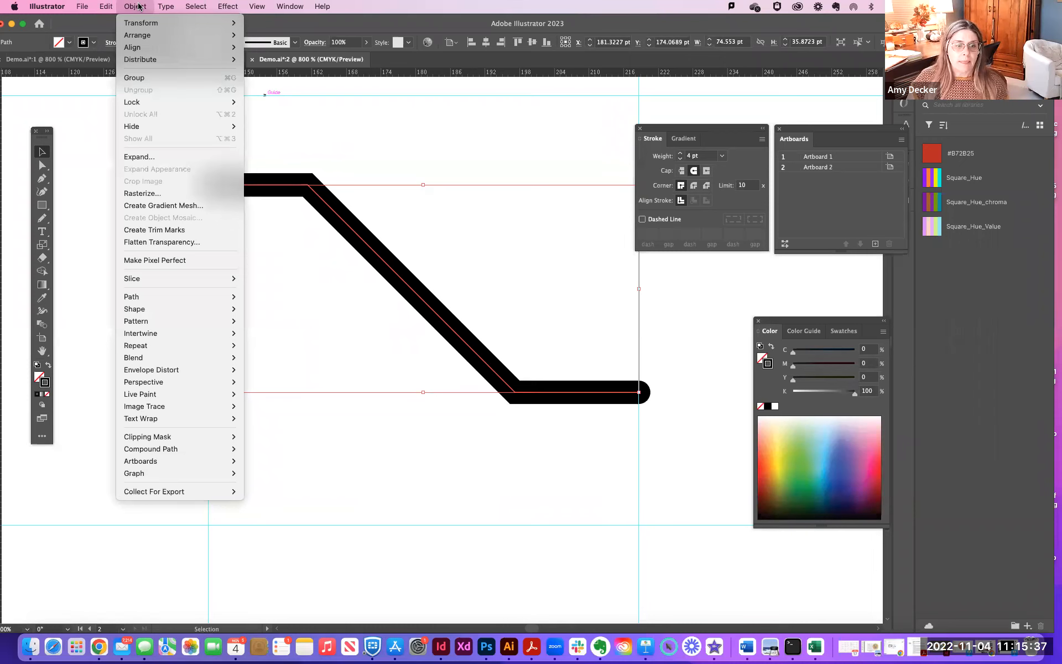
{"action": "mouse_move", "coordinate": [107, 6]}
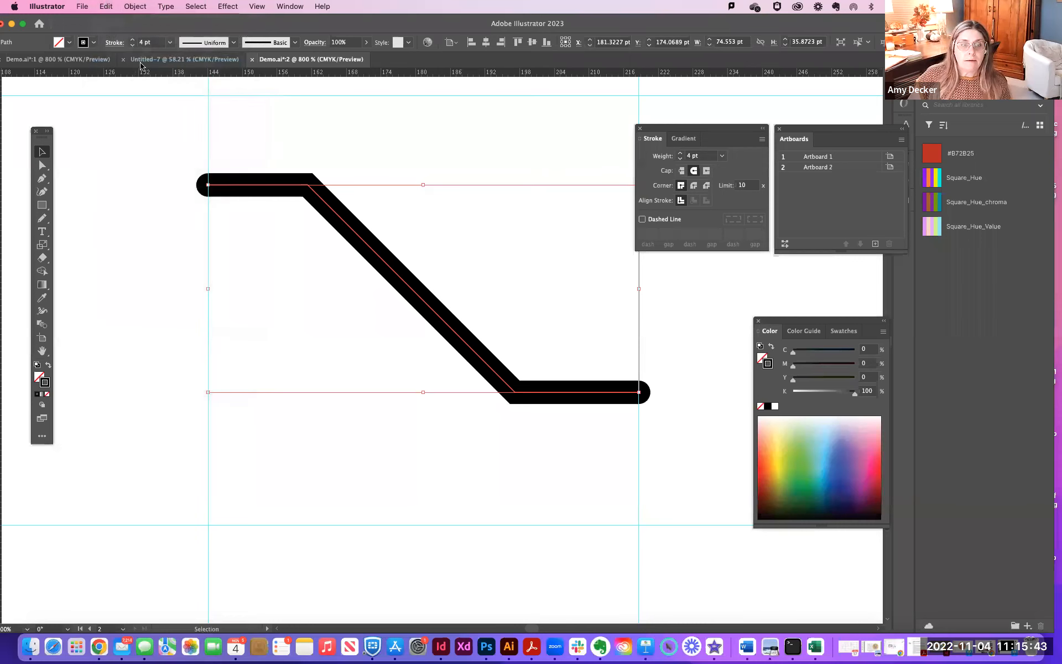
{"action": "left_click", "coordinate": [105, 6]}
{"action": "left_click", "coordinate": [109, 78]}
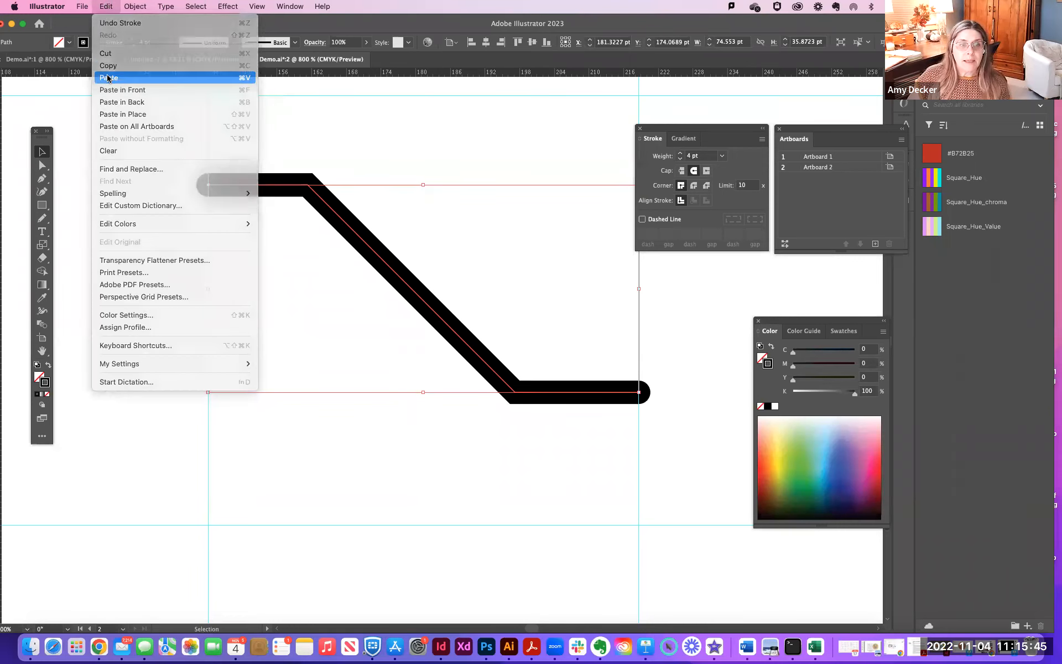
{"action": "left_click_drag", "start_coordinate": [369, 293], "coordinate": [349, 317]}
- Duplicate the original angled path straight upward to make a third line above it
{"action": "left_click", "coordinate": [341, 217]}
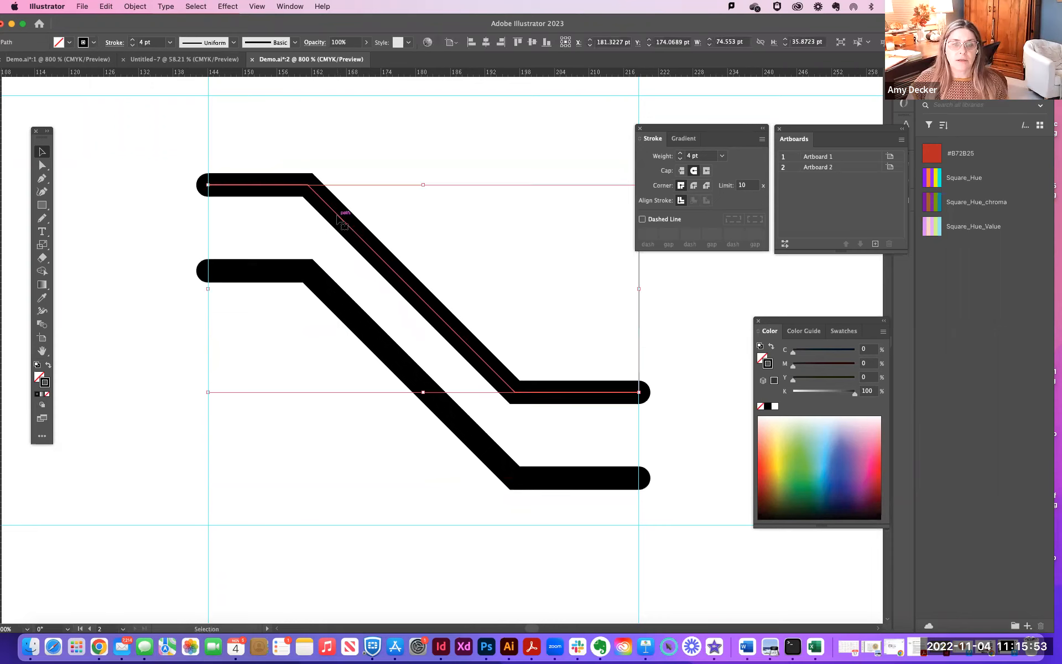
{"action": "key", "text": "a"}
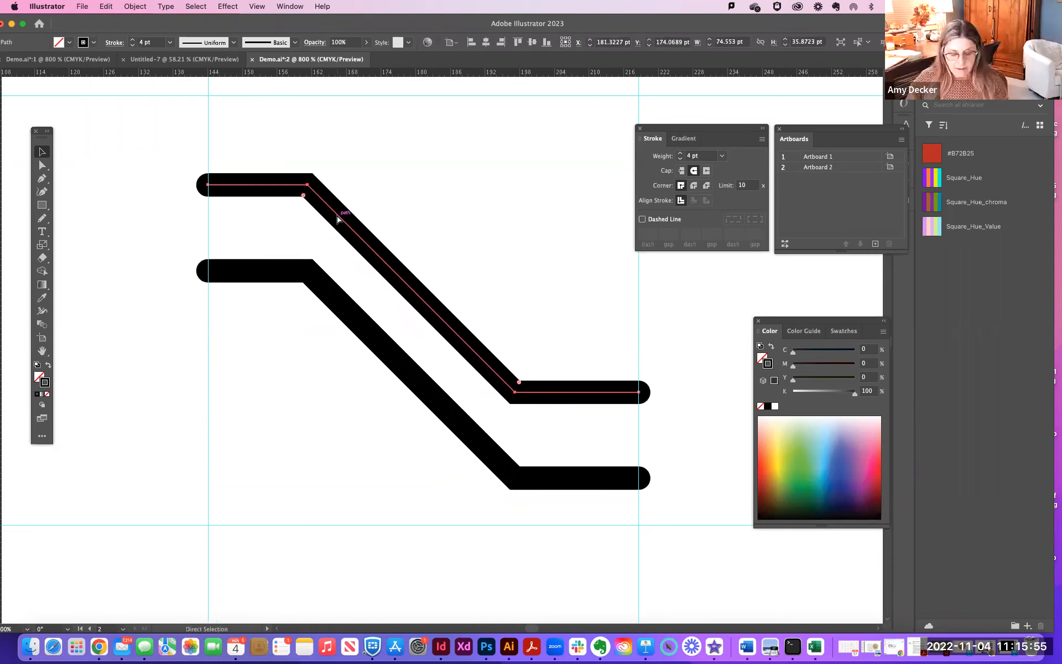
{"action": "key", "text": "v"}
{"action": "left_click_drag", "start_coordinate": [337, 219], "coordinate": [335, 154]}
- Reposition the lowest and uppermost lines so all three are evenly spaced and their ends align with the vertical guides
{"action": "mouse_move", "coordinate": [344, 310]}
{"action": "left_mouse_down"}
{"action": "mouse_move", "coordinate": [341, 280]}
{"action": "mouse_move", "coordinate": [342, 290]}
{"action": "left_mouse_up"}
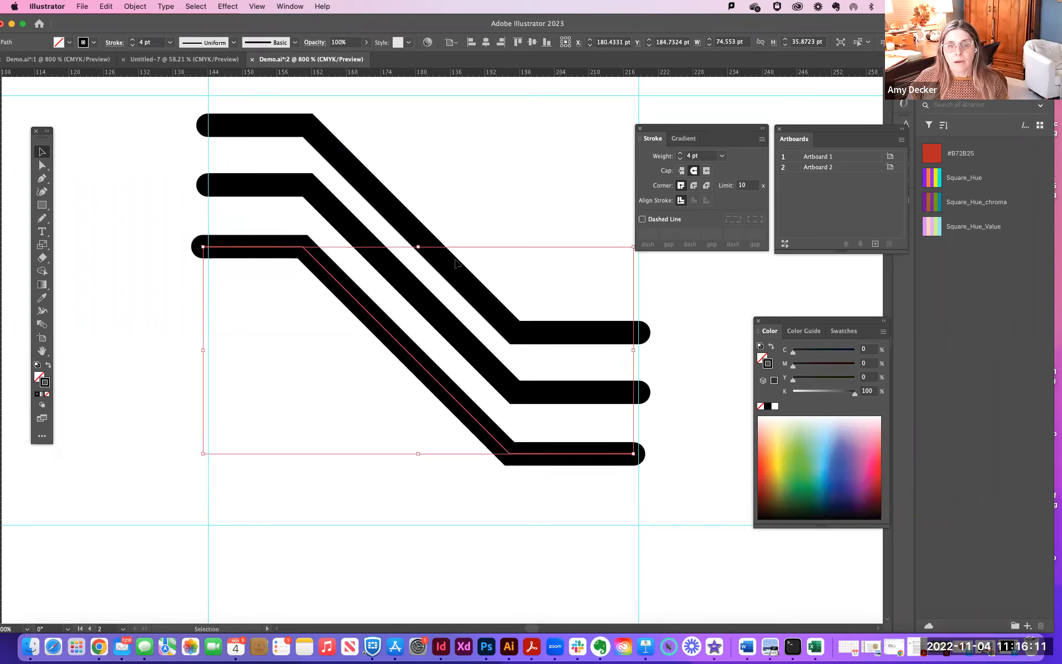
{"action": "left_click_drag", "start_coordinate": [257, 253], "coordinate": [261, 252]}
{"action": "key", "text": "super+shift+a"}
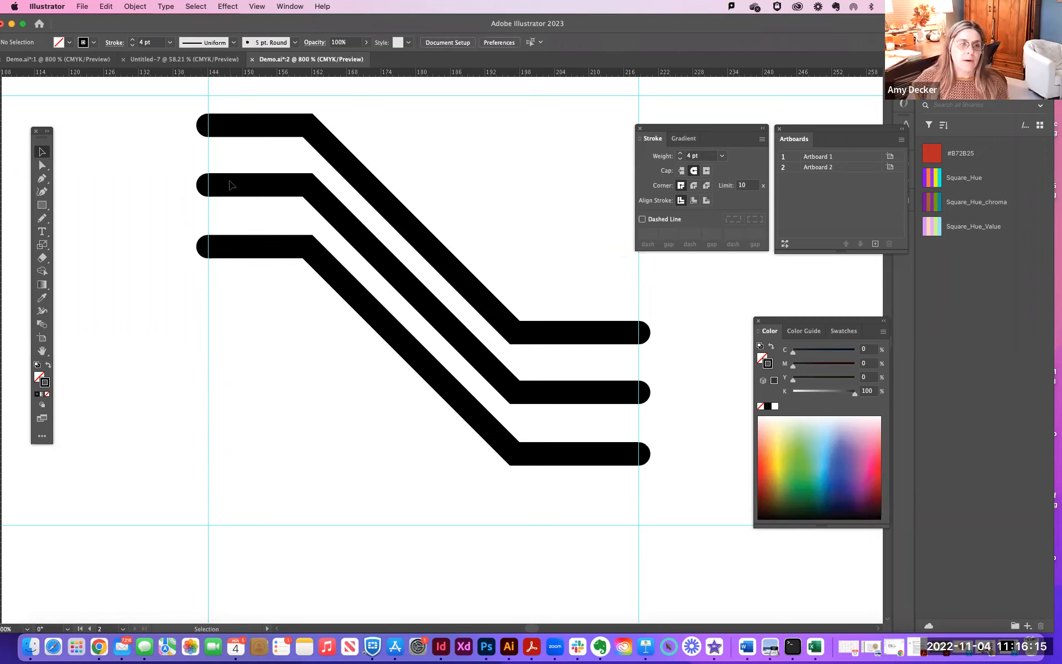
{"action": "left_click", "coordinate": [231, 128]}
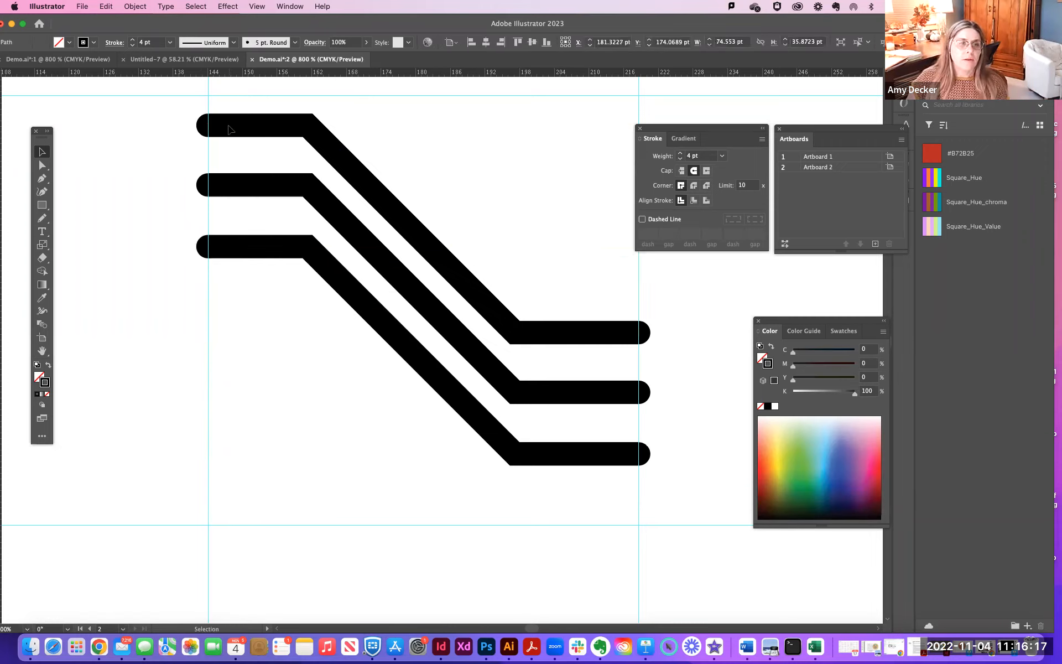
{"action": "left_click_drag", "start_coordinate": [404, 221], "coordinate": [402, 218]}
{"action": "left_click", "coordinate": [462, 190]}
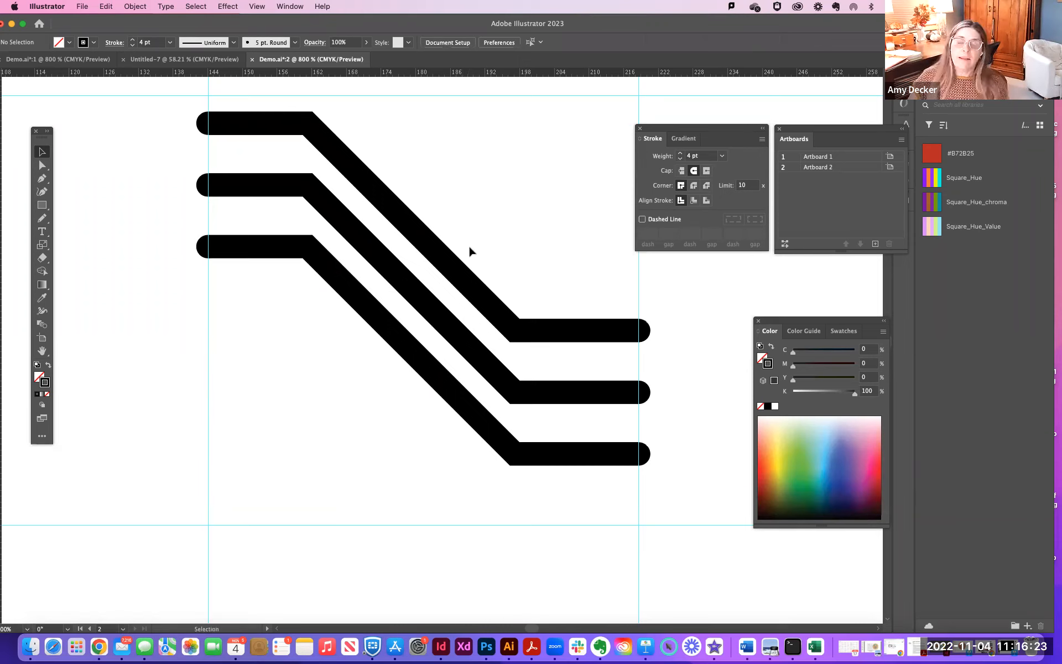
{"action": "key", "text": "super+minus"}
{"action": "key", "text": "super+minus"}
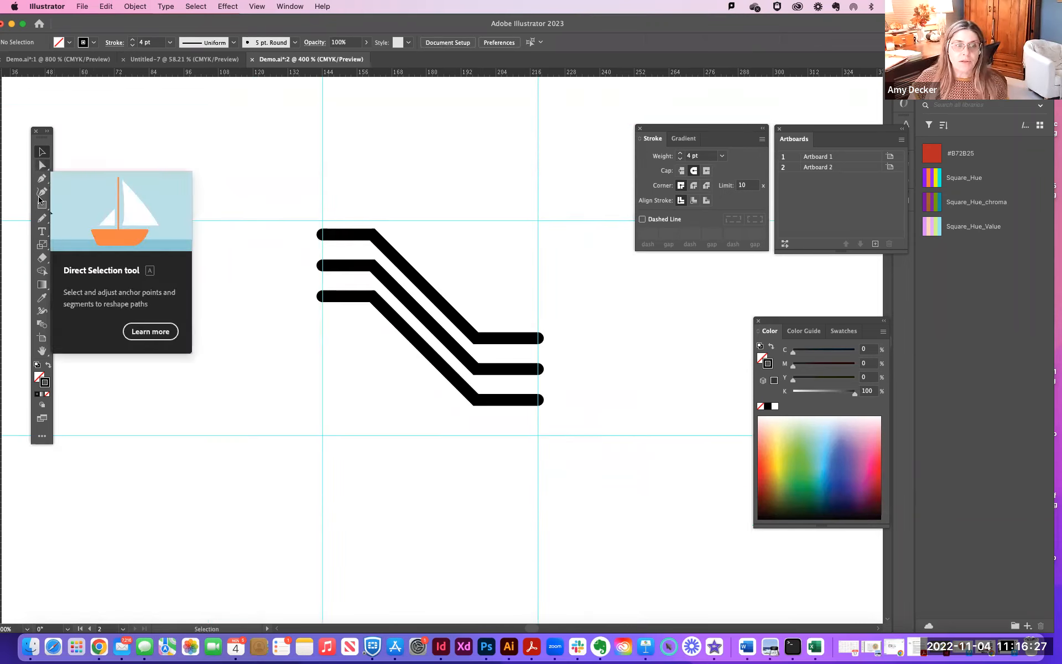
{"action": "left_click", "coordinate": [41, 178]}
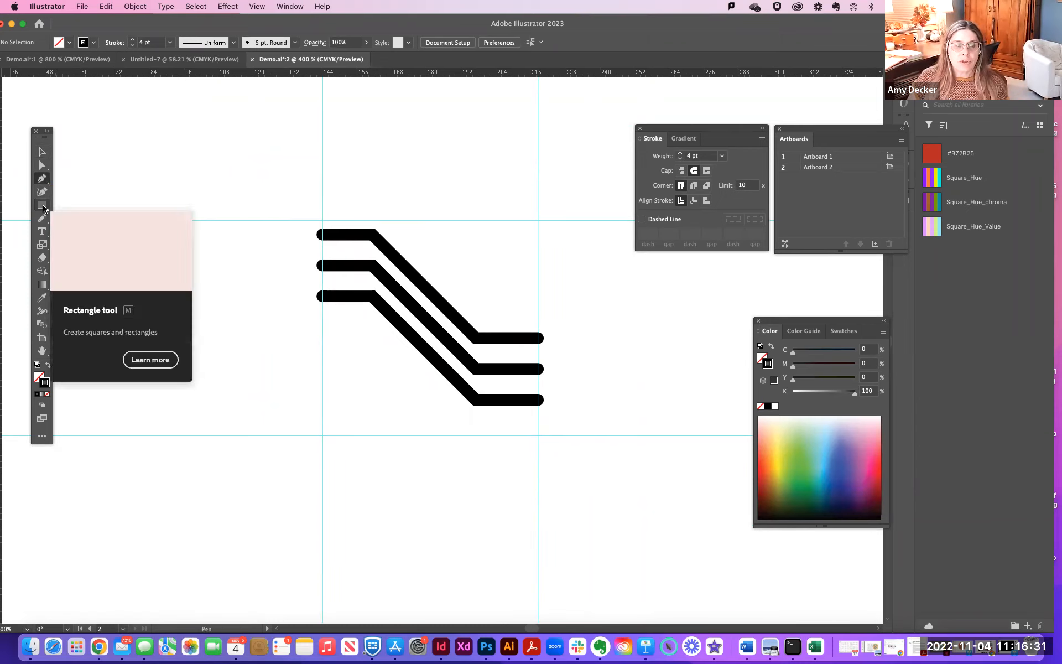
{"action": "left_click", "coordinate": [41, 152]}
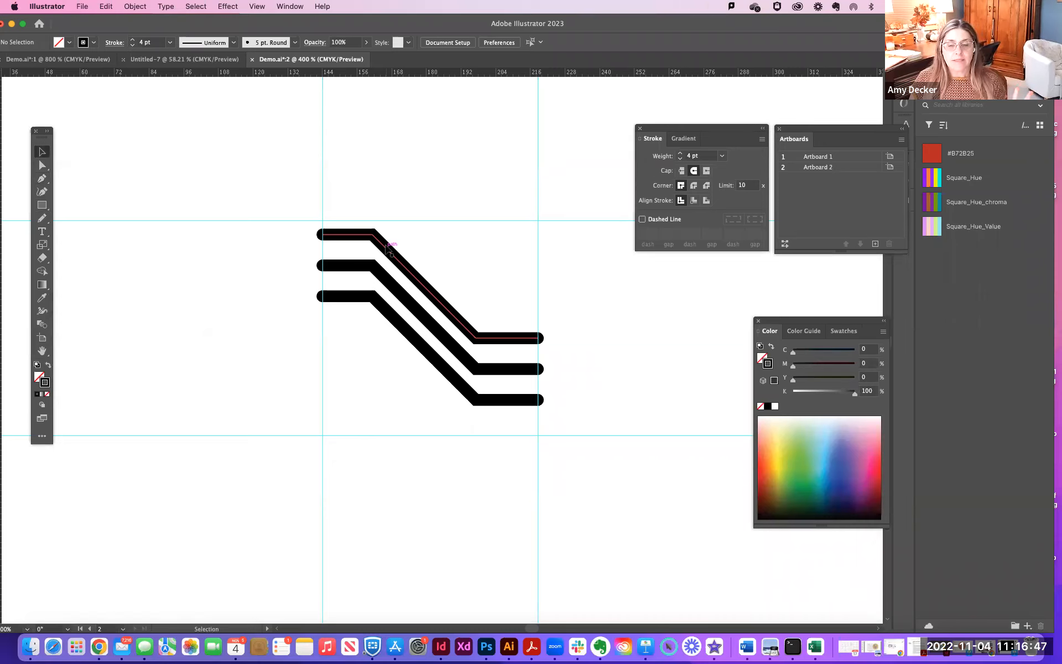
- Draw a circle about 23.7 pt wide in the open area above the diagonals, with a black fill and no stroke
{"action": "left_click", "coordinate": [49, 207]}
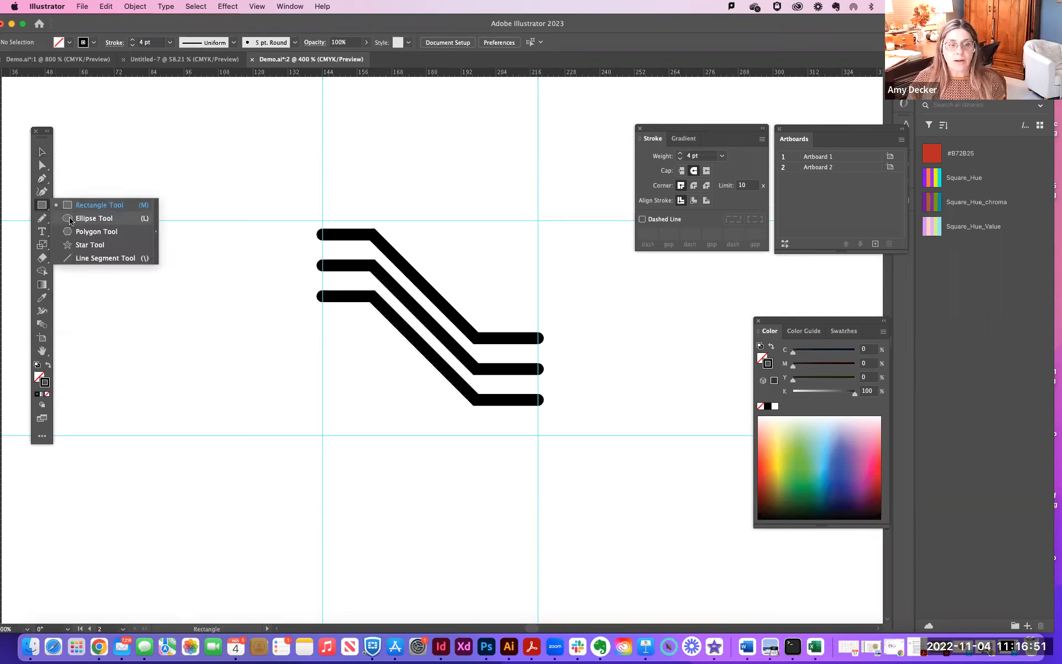
{"action": "left_click", "coordinate": [69, 218]}
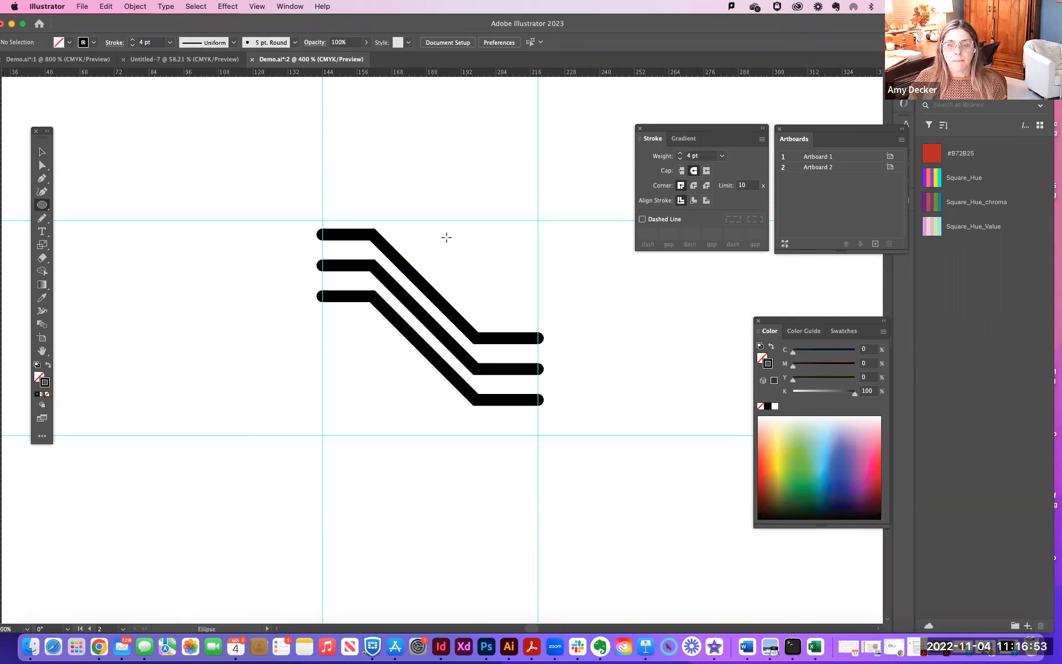
{"action": "left_click_drag", "start_coordinate": [480, 268], "coordinate": [515, 269]}
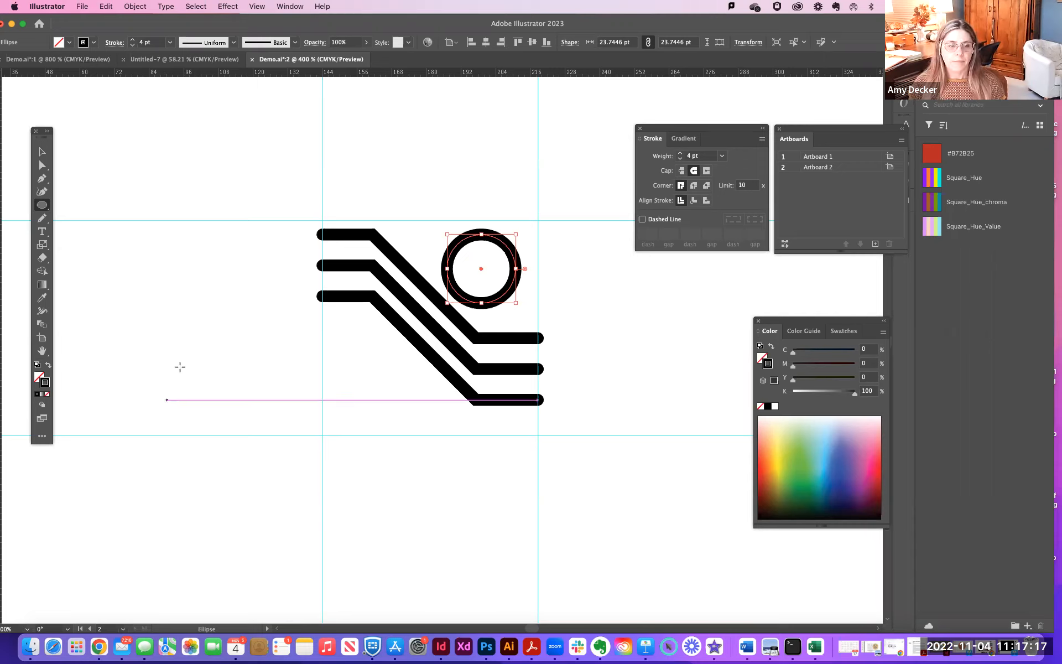
{"action": "left_click", "coordinate": [48, 365]}
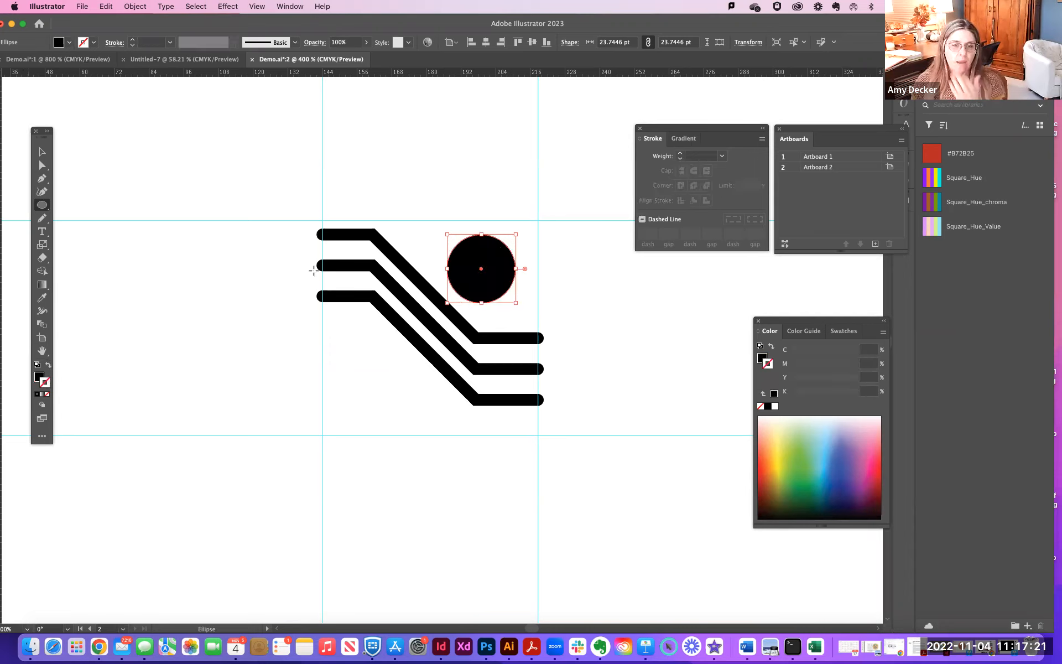
- Move the upper two lines upward to widen the spacing, and position the circle in the open area above the diagonals
{"action": "left_click", "coordinate": [39, 153]}
{"action": "mouse_move", "coordinate": [481, 261]}
{"action": "left_mouse_down"}
{"action": "mouse_move", "coordinate": [474, 254]}
{"action": "mouse_move", "coordinate": [495, 254]}
{"action": "left_mouse_up"}
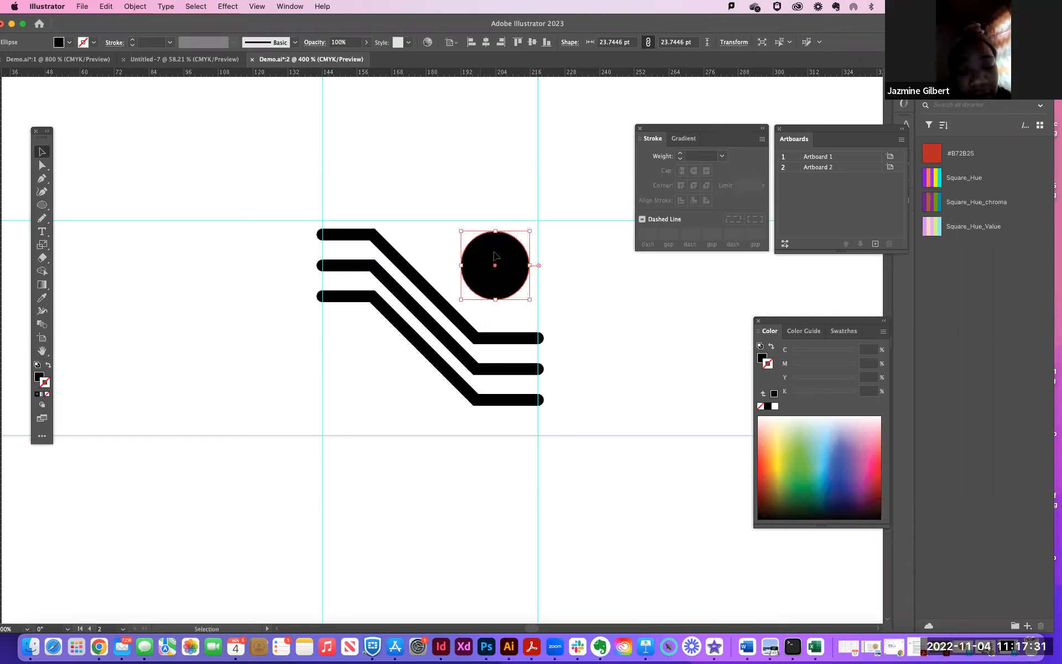
{"action": "left_click", "coordinate": [435, 203]}
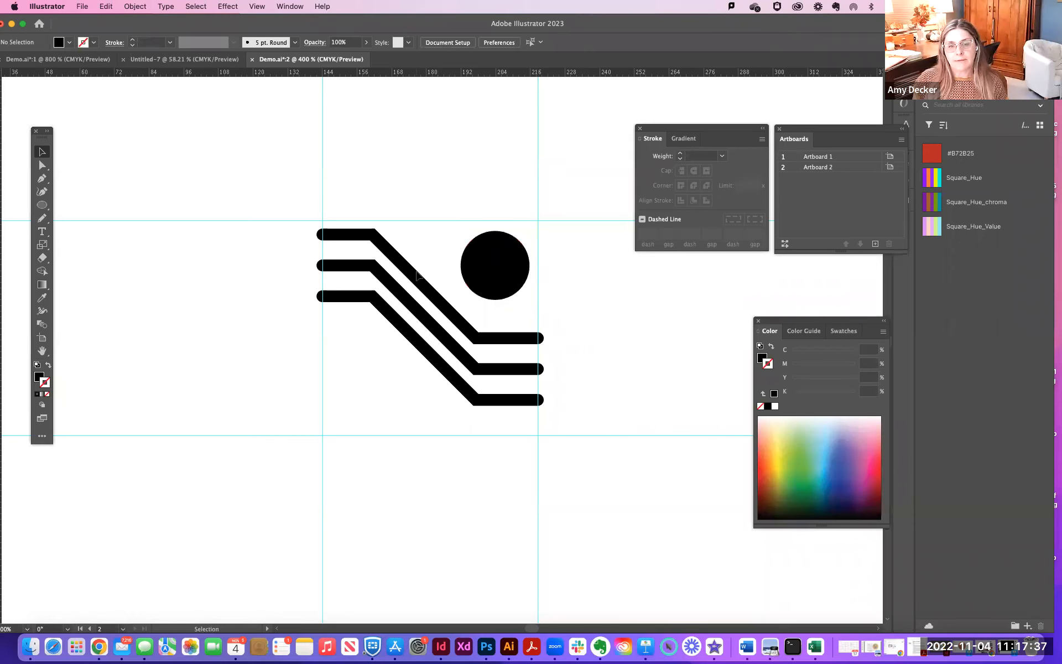
{"action": "mouse_move", "coordinate": [407, 271]}
{"action": "left_mouse_down"}
{"action": "mouse_move", "coordinate": [407, 258]}
{"action": "mouse_move", "coordinate": [394, 283]}
{"action": "left_mouse_up"}
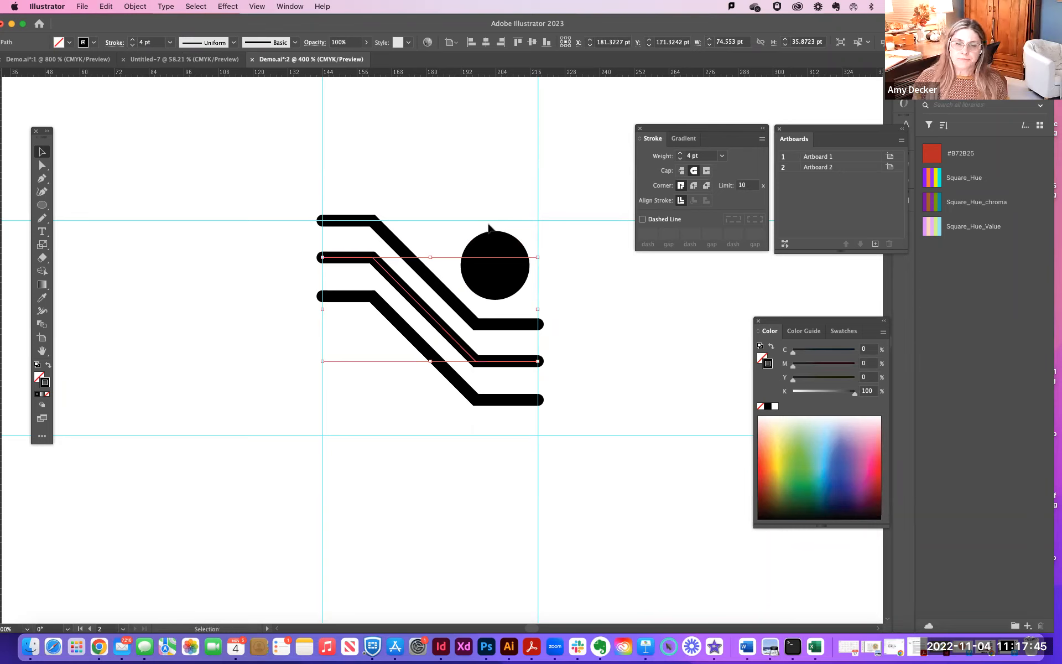
{"action": "left_click", "coordinate": [490, 225]}
{"action": "left_click_drag", "start_coordinate": [486, 270], "coordinate": [484, 270]}
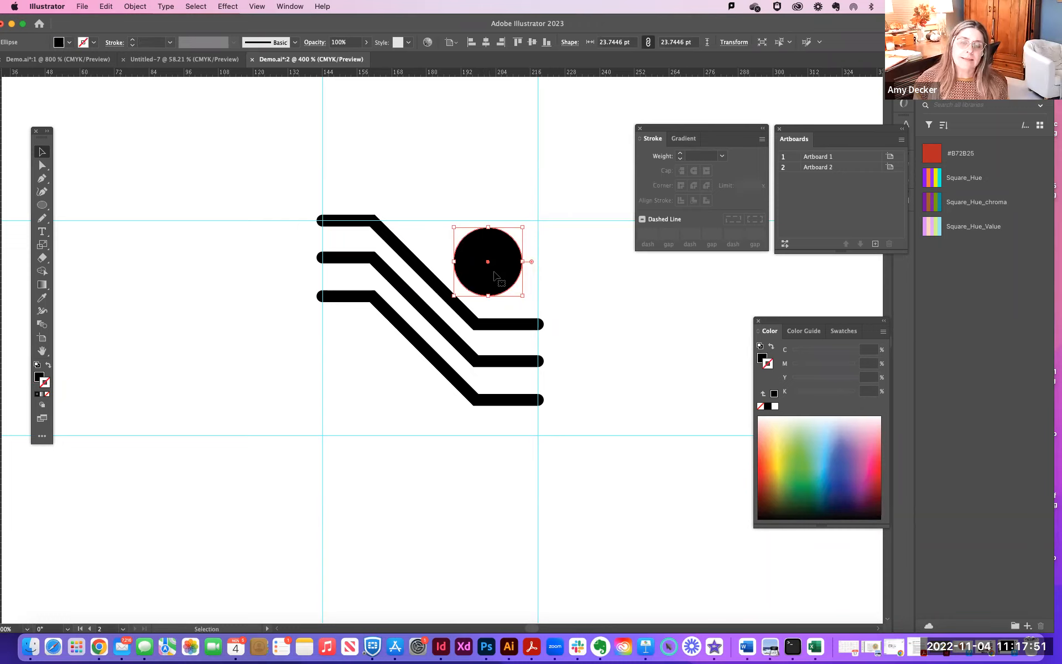
- Duplicate the circle into the open area below the diagonals and move the copy slightly closer to the lower guide
{"action": "left_click_drag", "start_coordinate": [494, 271], "coordinate": [419, 418]}
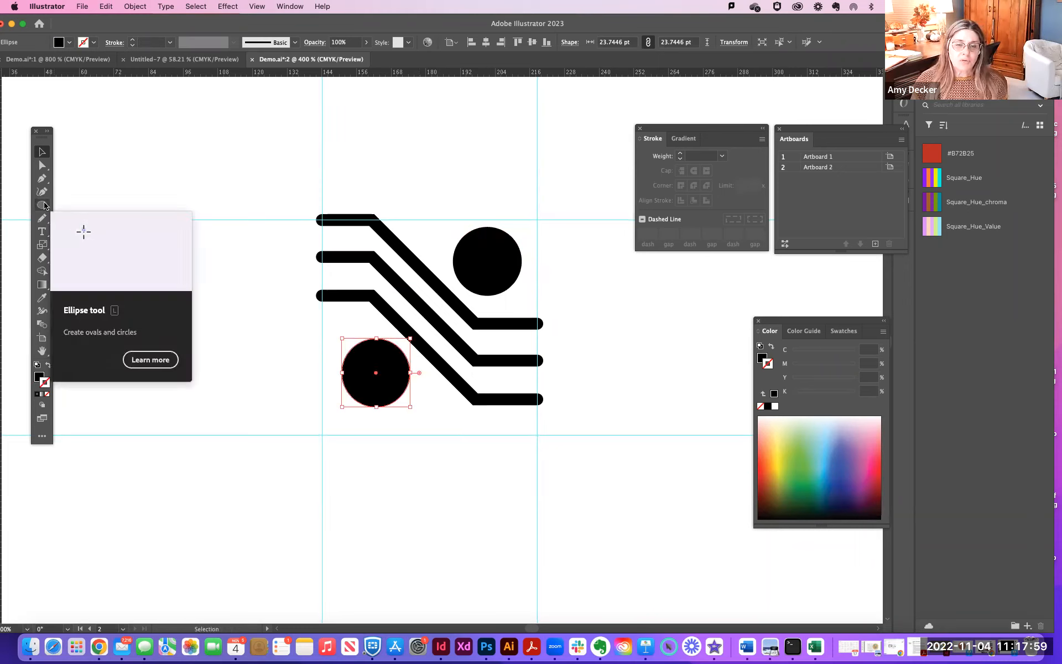
{"action": "left_click_drag", "start_coordinate": [44, 206], "coordinate": [45, 206]}
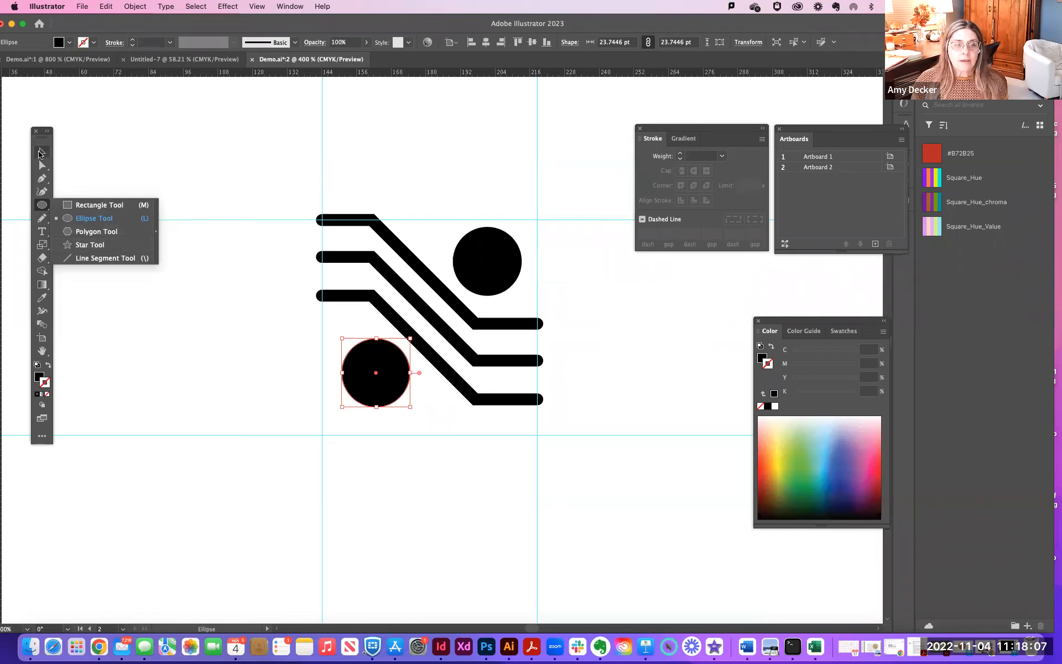
{"action": "left_click", "coordinate": [41, 153]}
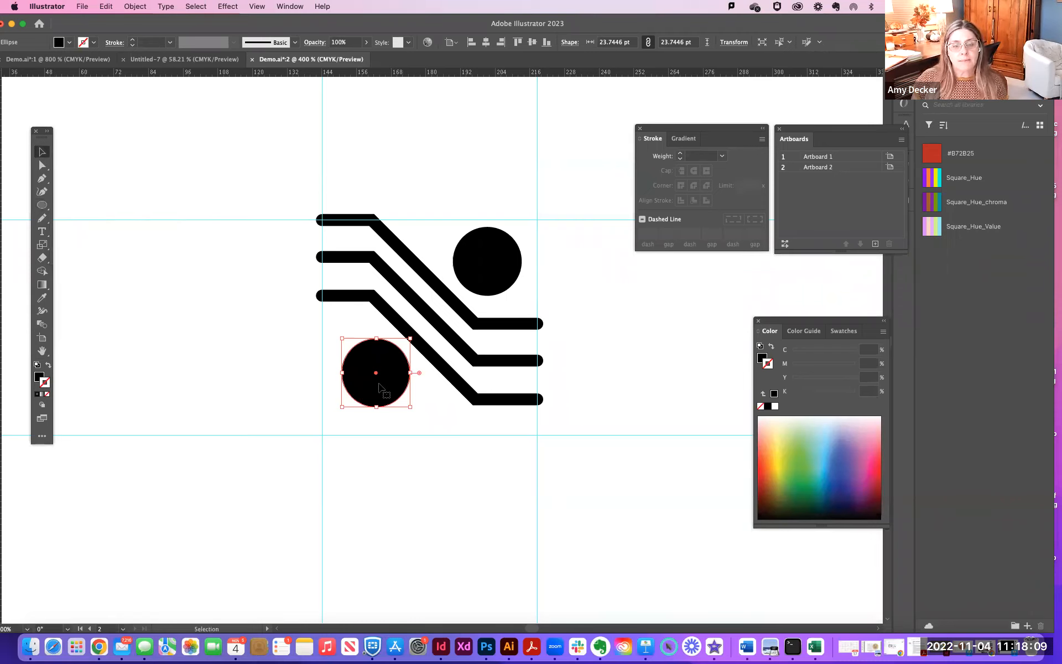
{"action": "left_click_drag", "start_coordinate": [376, 372], "coordinate": [375, 385]}
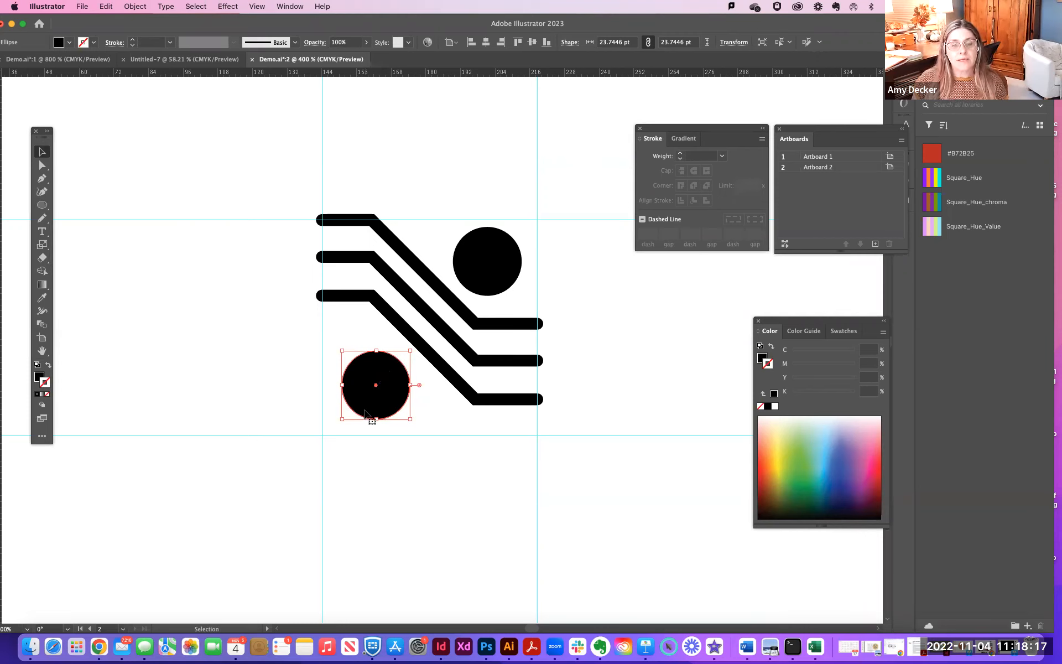
- Apply a Pucker & Bloat effect with 63% bloat to the lower circle, turning it into a four-petal shape
{"action": "left_click", "coordinate": [135, 7]}
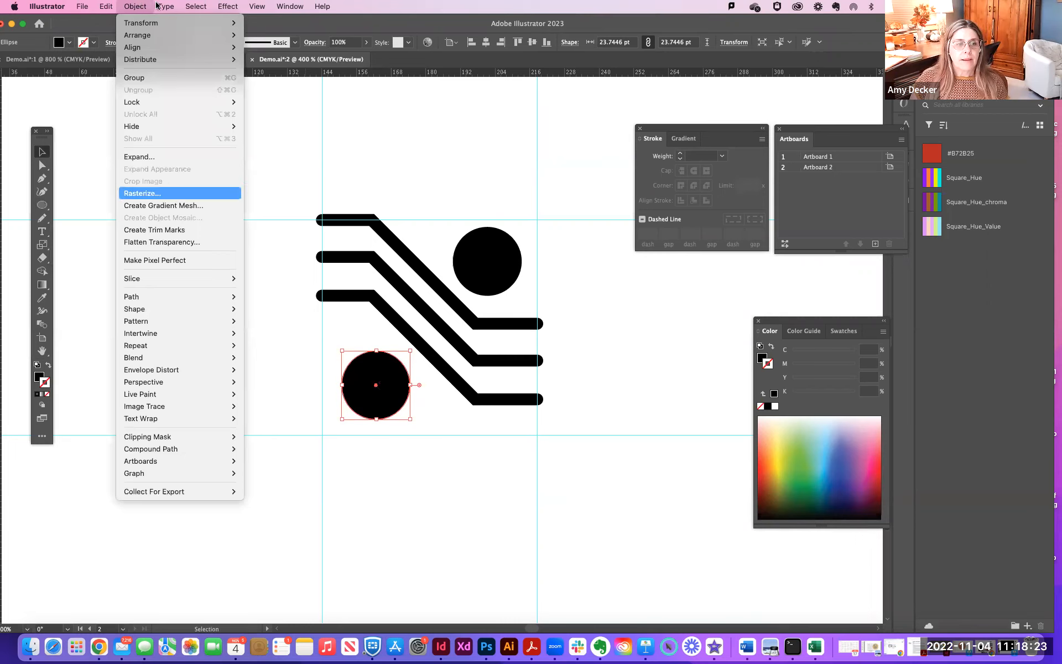
{"action": "mouse_move", "coordinate": [117, 6]}
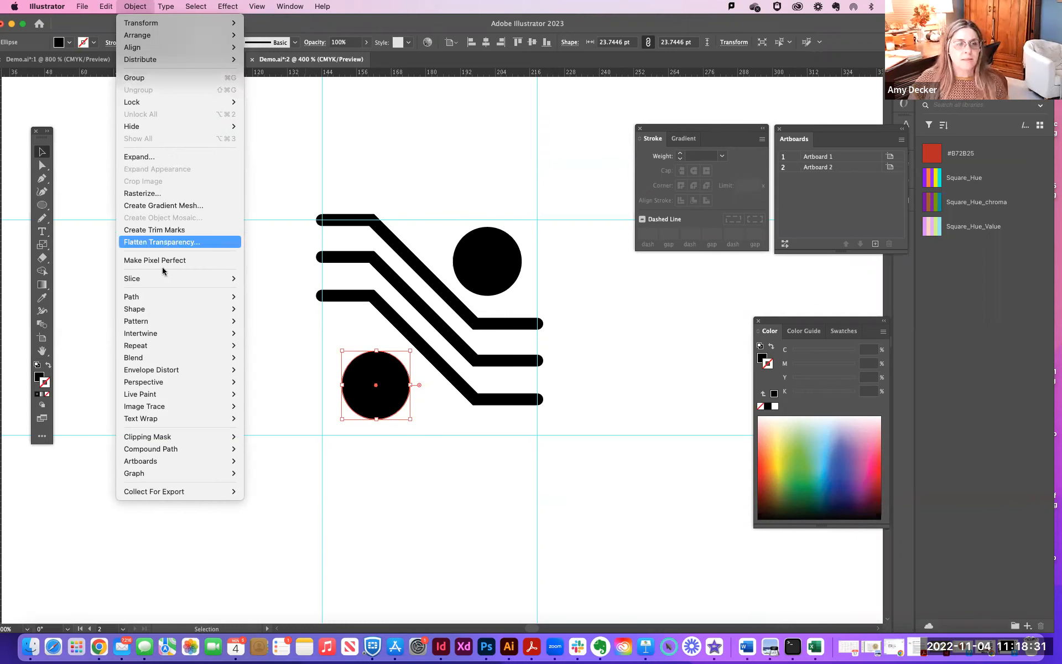
{"action": "mouse_move", "coordinate": [164, 313]}
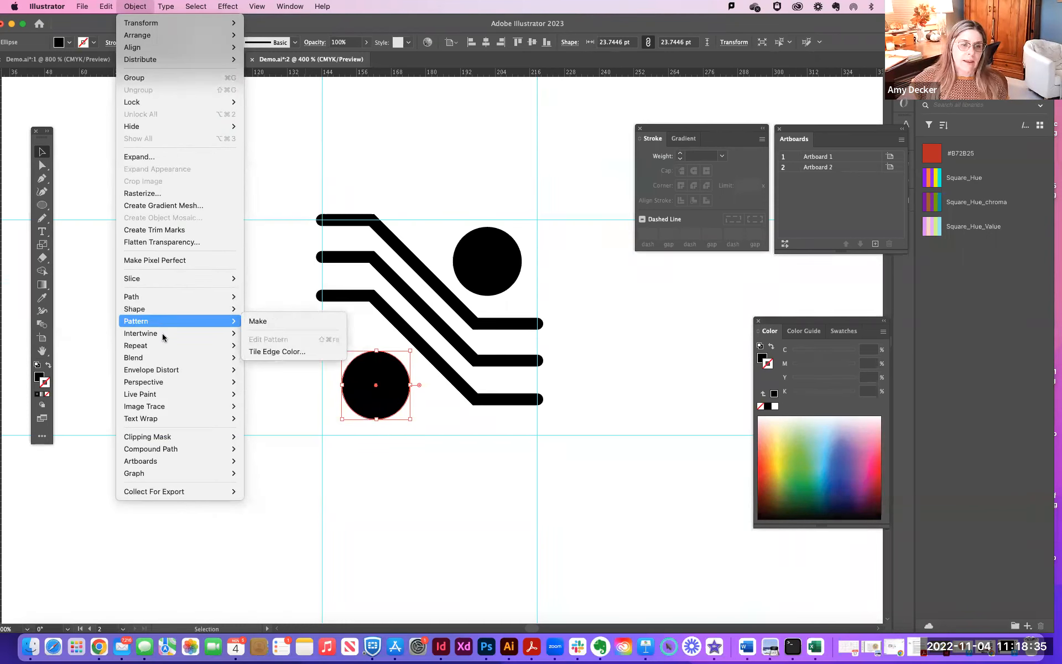
{"action": "mouse_move", "coordinate": [163, 338]}
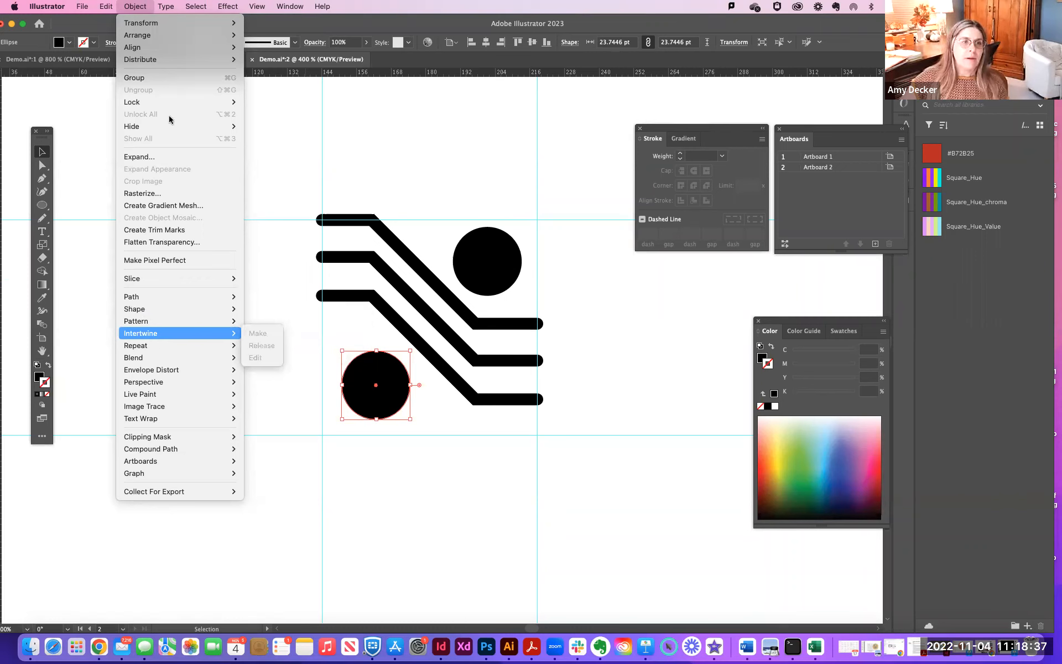
{"action": "mouse_move", "coordinate": [224, 6]}
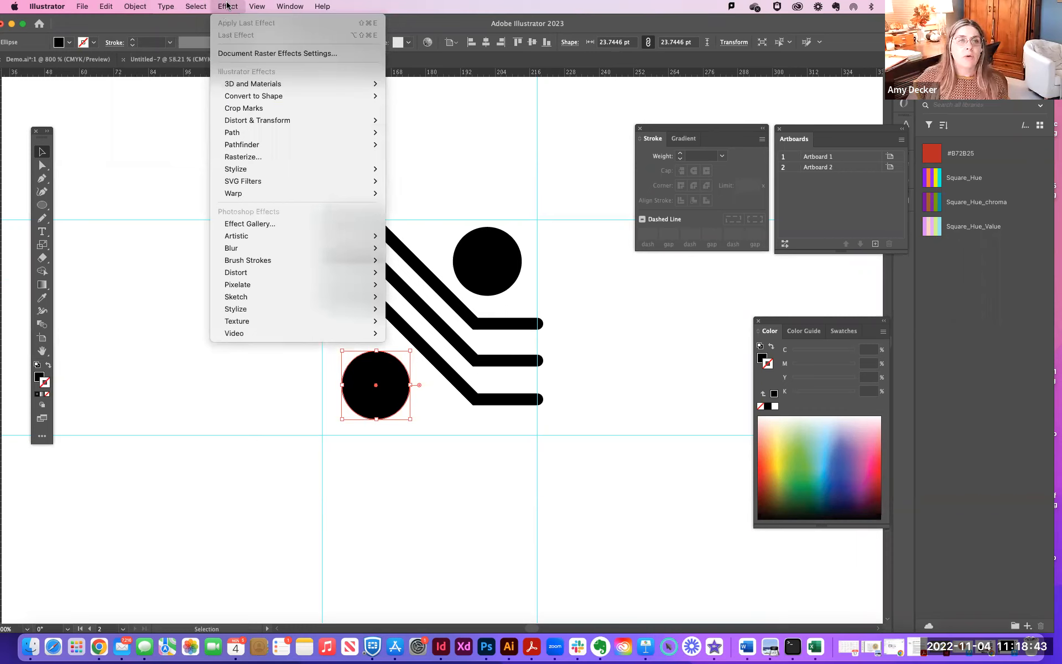
{"action": "mouse_move", "coordinate": [232, 120]}
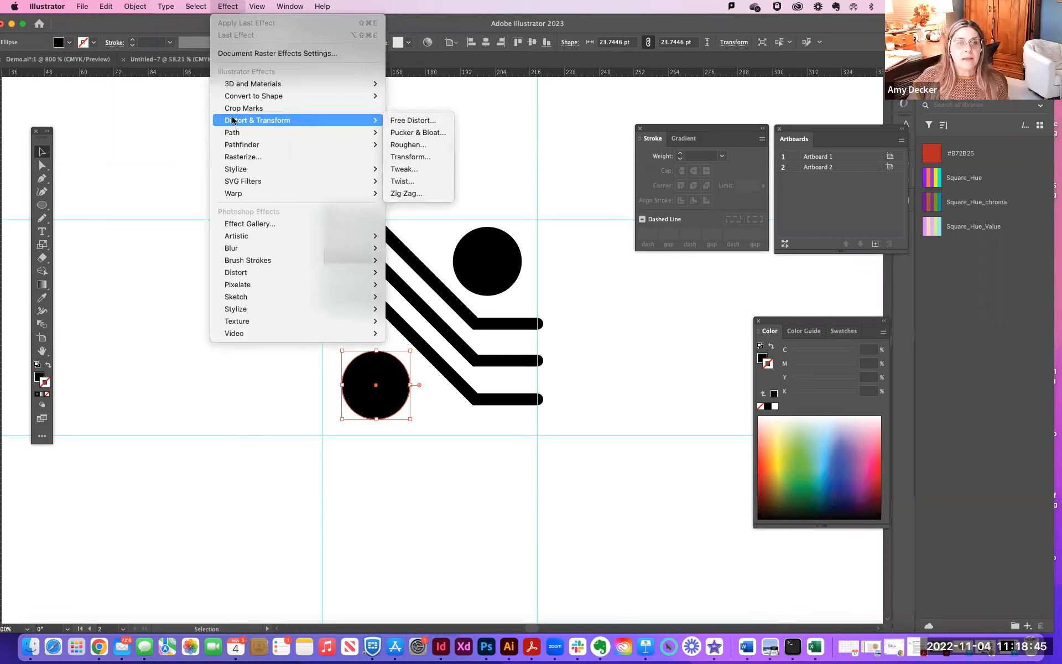
{"action": "left_click", "coordinate": [415, 132]}
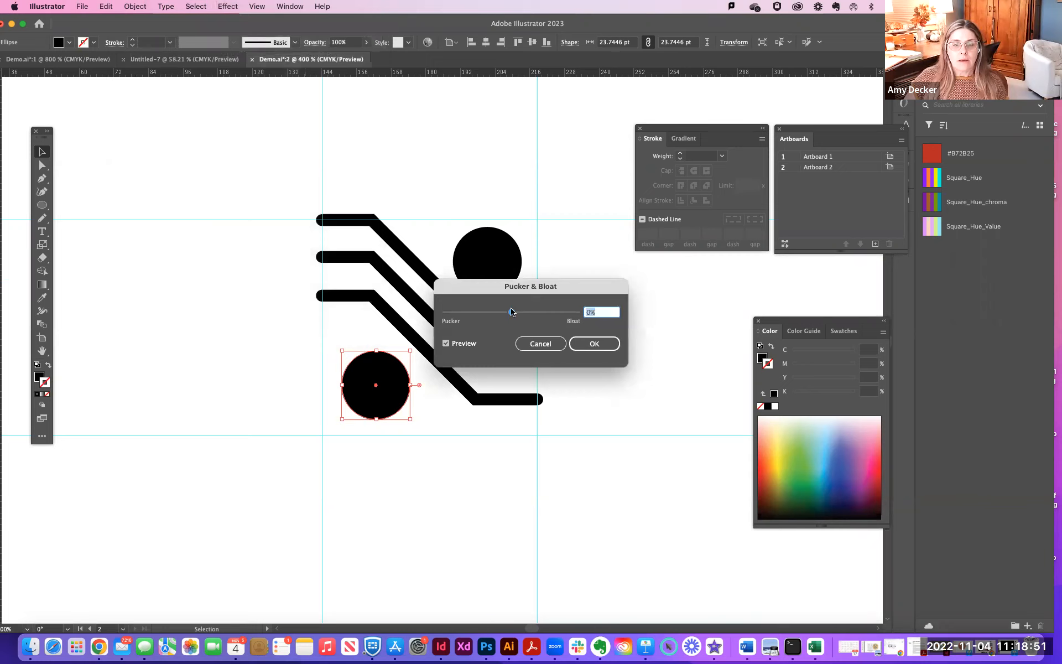
{"action": "left_click_drag", "start_coordinate": [512, 313], "coordinate": [544, 316]}
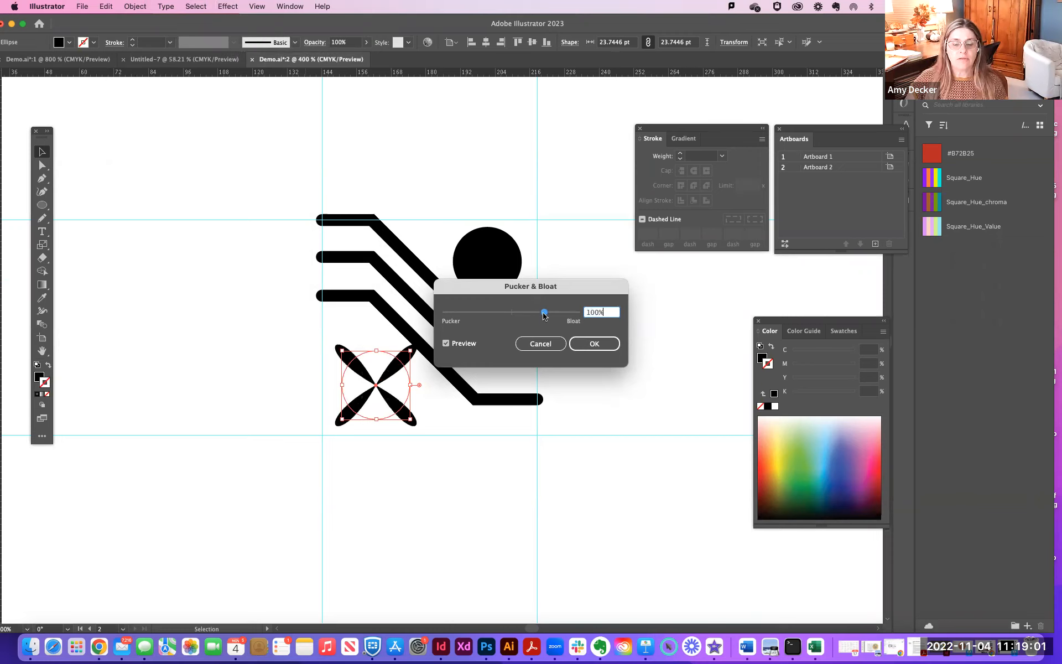
{"action": "left_click_drag", "start_coordinate": [544, 315], "coordinate": [481, 315]}
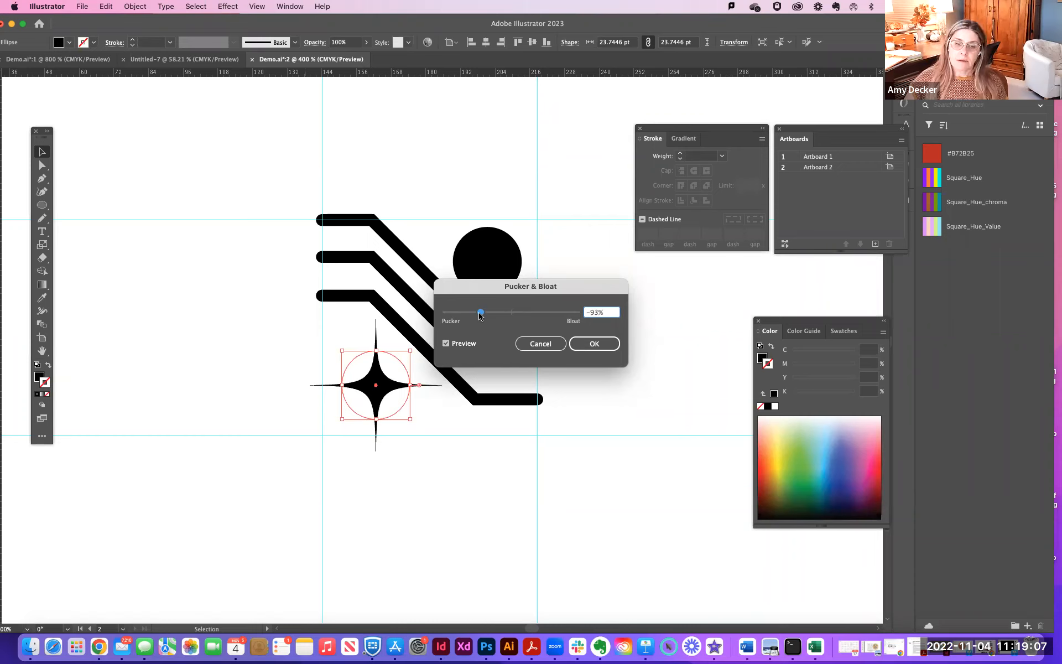
{"action": "left_click_drag", "start_coordinate": [481, 316], "coordinate": [521, 315]}
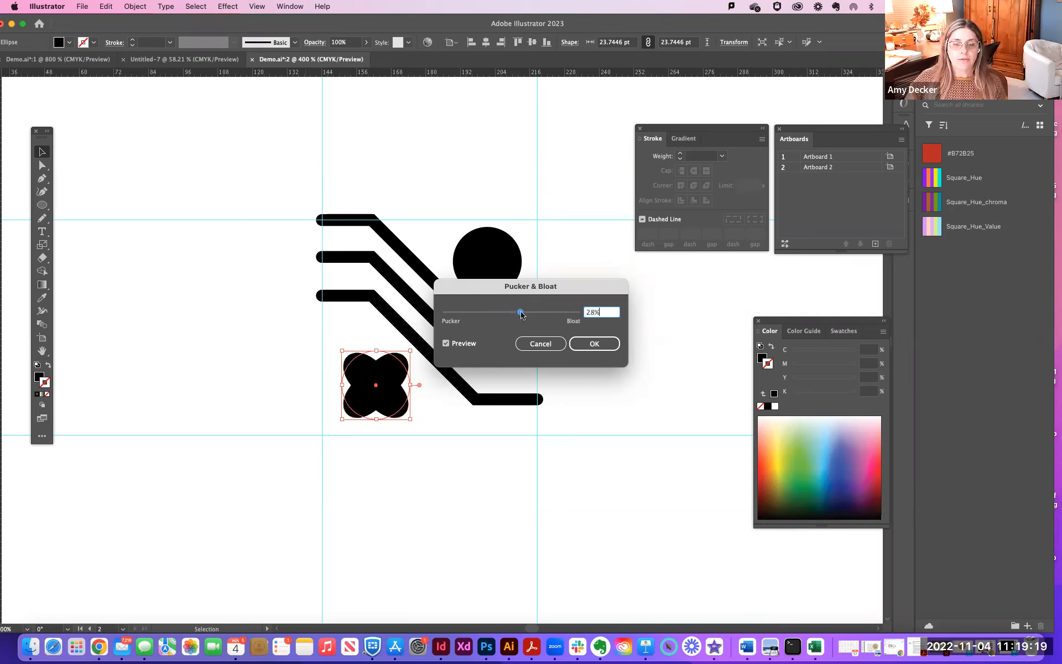
{"action": "left_click_drag", "start_coordinate": [525, 312], "coordinate": [534, 316]}
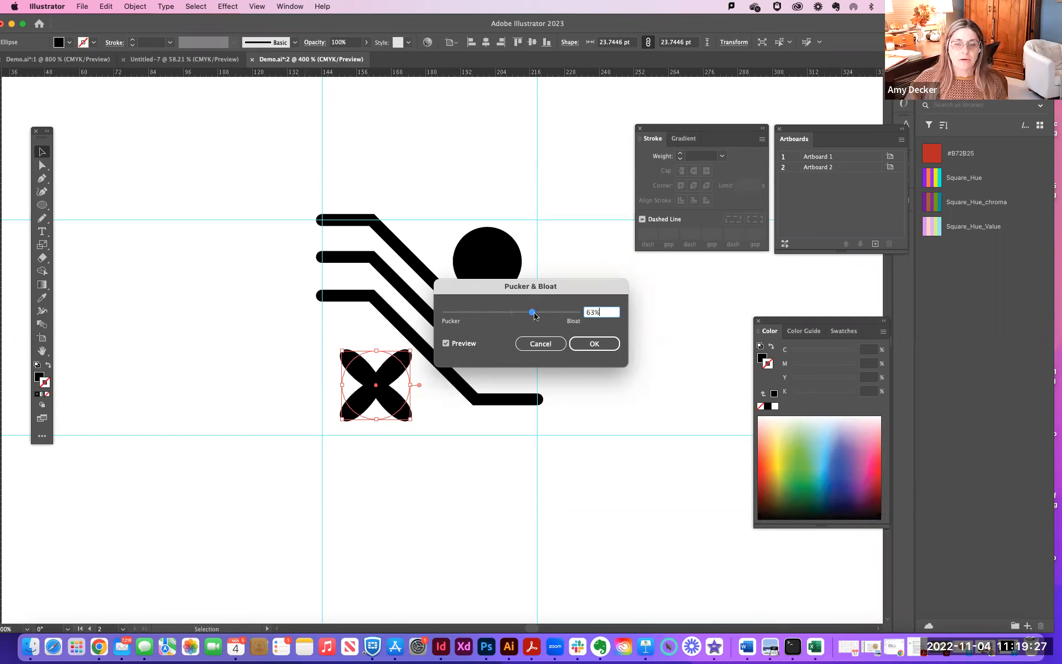
{"action": "left_click", "coordinate": [596, 345]}
{"action": "left_click", "coordinate": [540, 319]}
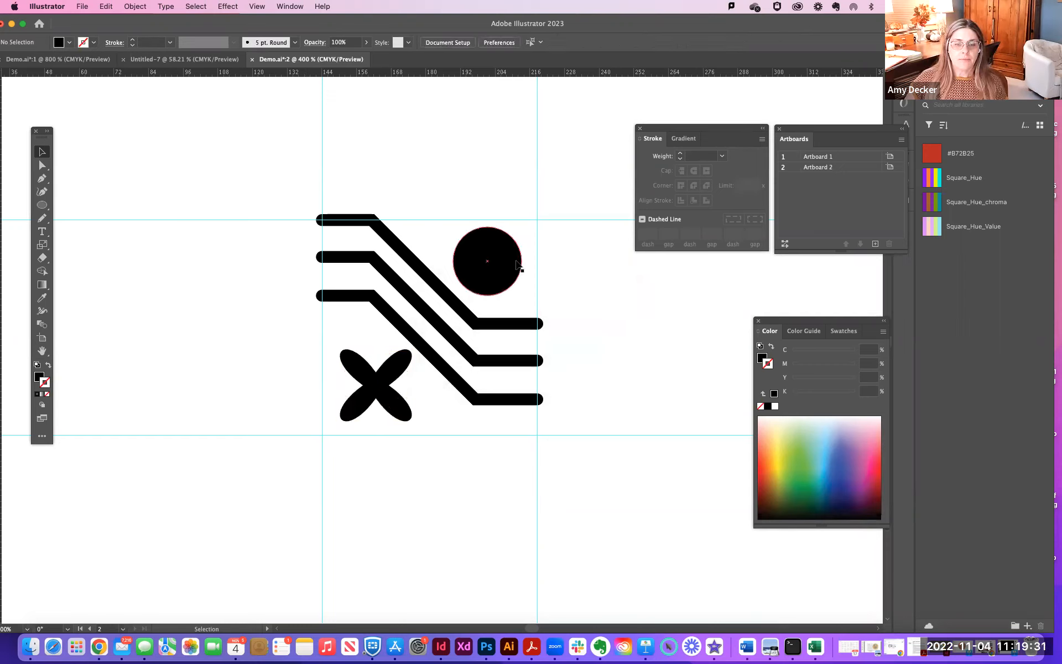
- Apply a Pucker & Bloat effect at -76% to the upper circle, turning it into a four-point star
{"action": "left_click", "coordinate": [491, 261]}
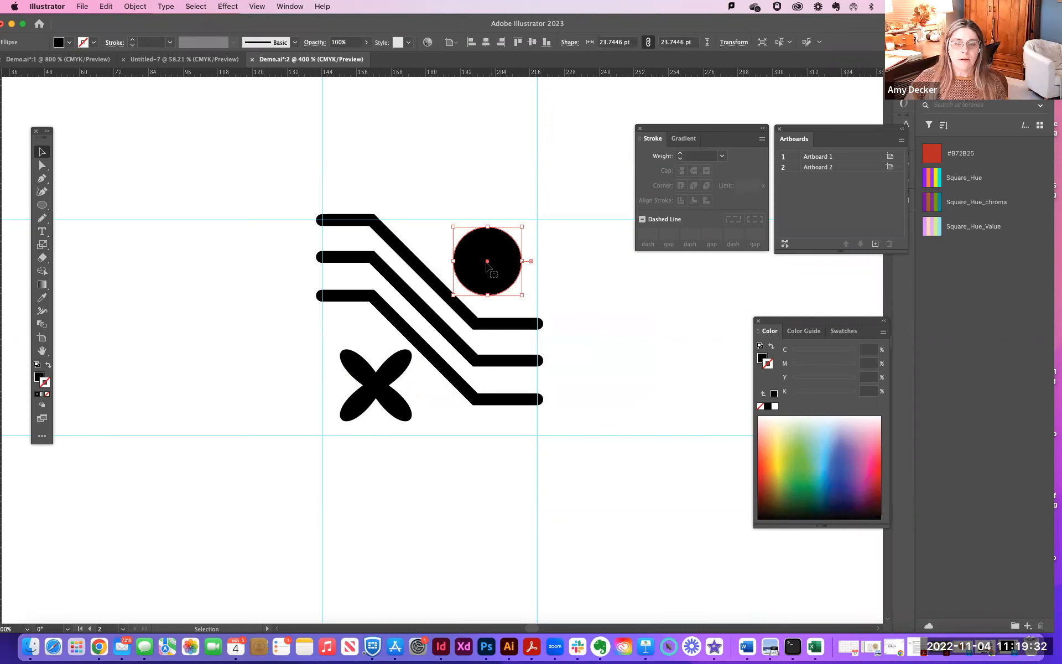
{"action": "left_click", "coordinate": [229, 6]}
{"action": "mouse_move", "coordinate": [254, 123]}
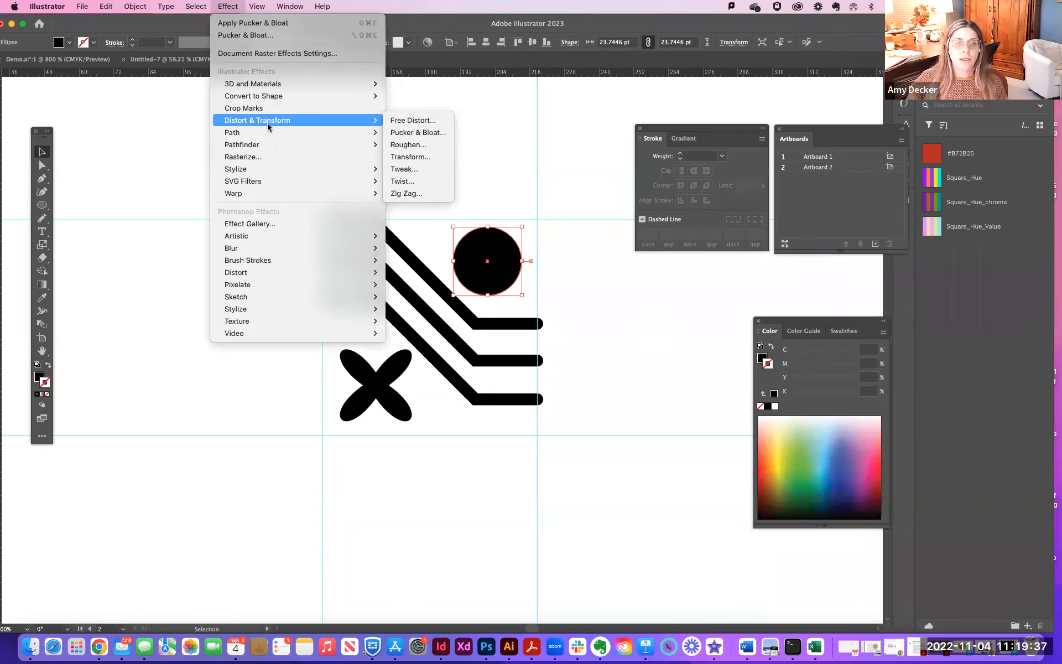
{"action": "left_click", "coordinate": [411, 133]}
{"action": "left_click_drag", "start_coordinate": [512, 314], "coordinate": [486, 315]}
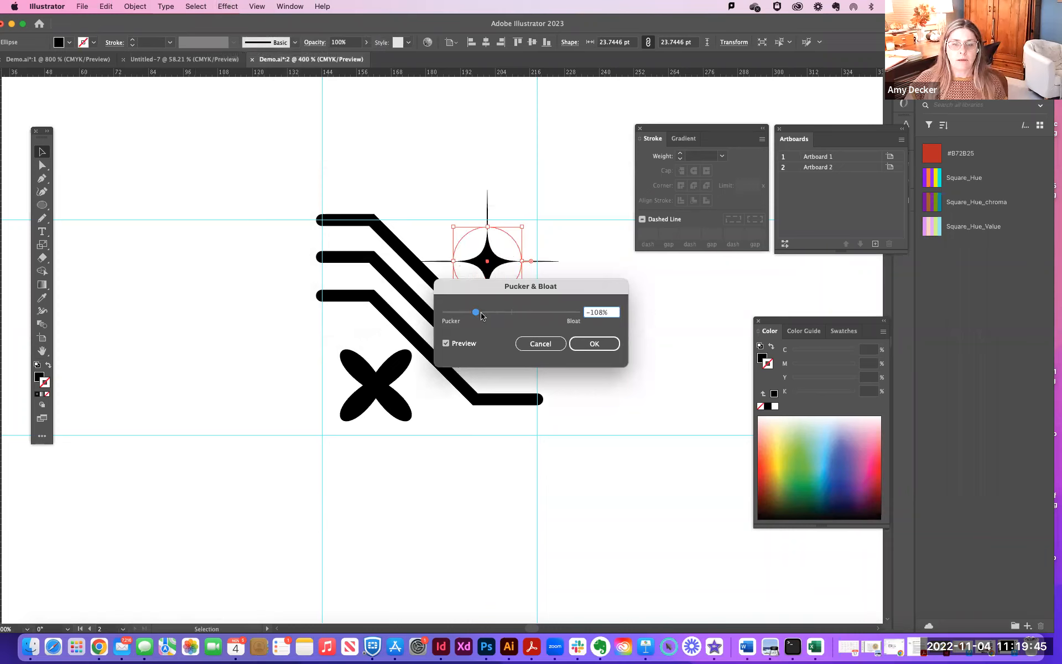
{"action": "left_click_drag", "start_coordinate": [486, 315], "coordinate": [487, 315]}
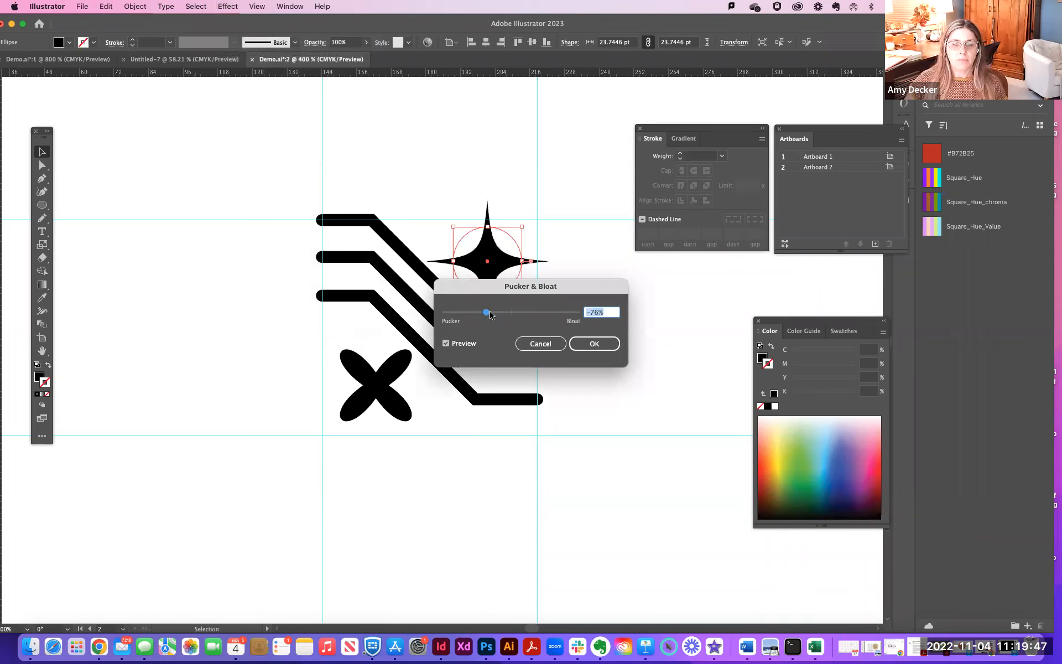
{"action": "left_click", "coordinate": [594, 344]}
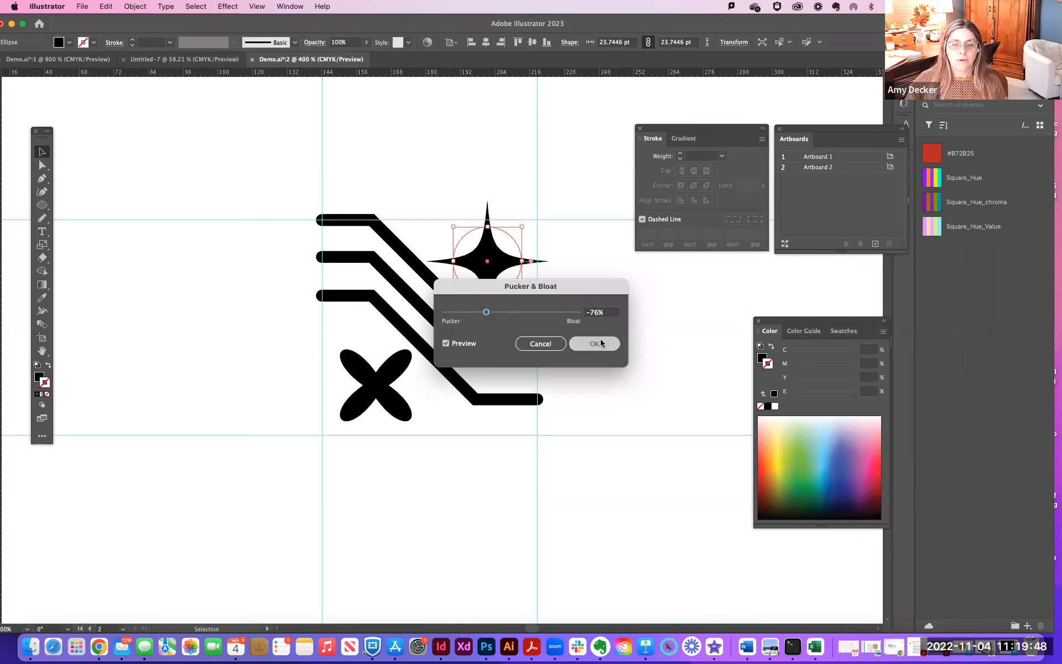
{"action": "left_click", "coordinate": [578, 241]}
- Scale the four-point star down proportionally to about 14.17 pt and place it in the corner space above the diagonals
{"action": "left_click_drag", "start_coordinate": [492, 260], "coordinate": [486, 253]}
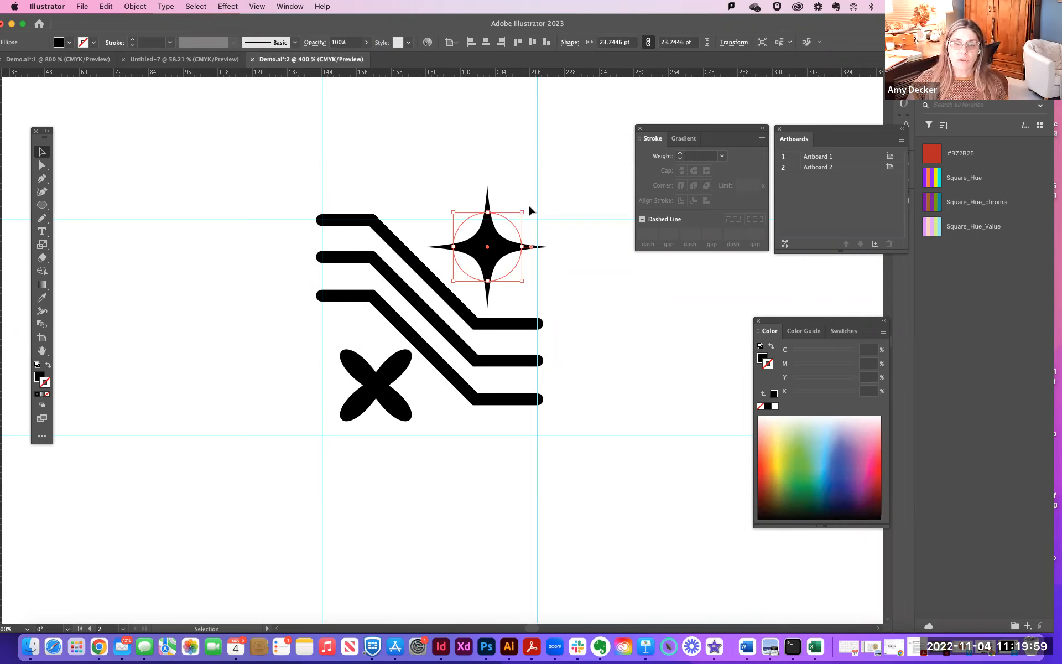
{"action": "left_click_drag", "start_coordinate": [523, 209], "coordinate": [520, 240]}
{"action": "key", "text": "super+z"}
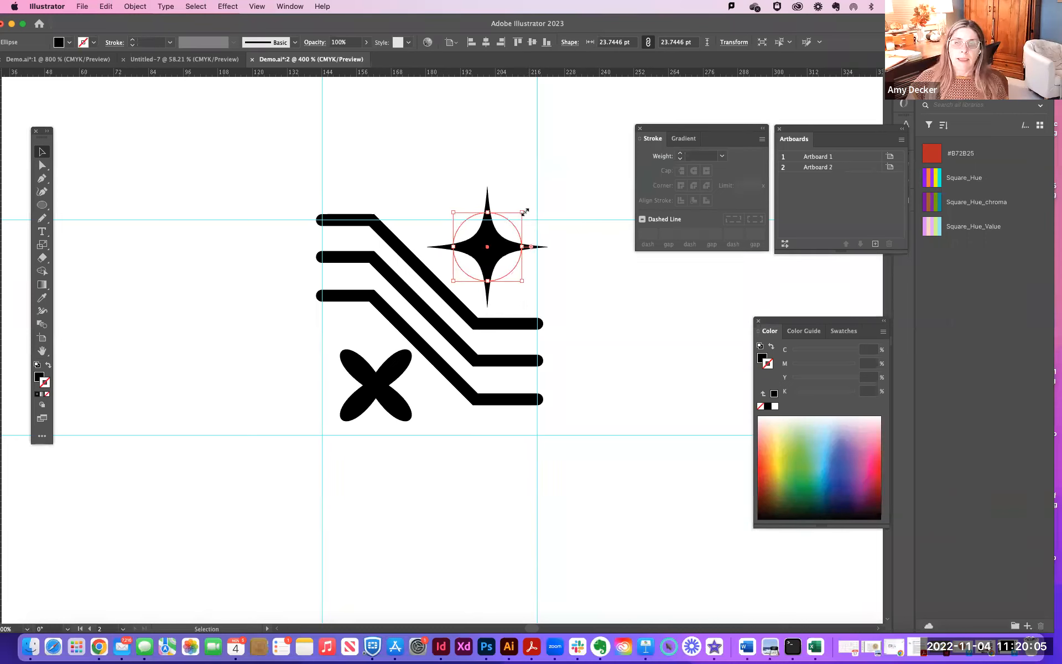
{"action": "left_click_drag", "start_coordinate": [522, 210], "coordinate": [493, 216]}
{"action": "left_click_drag", "start_coordinate": [484, 268], "coordinate": [504, 262]}
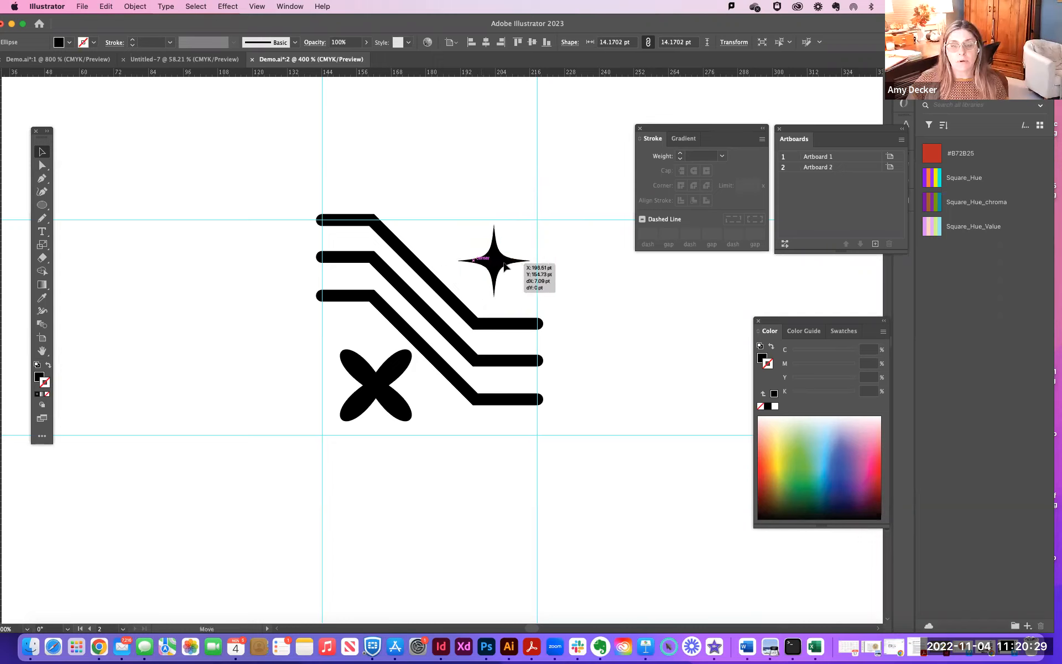
{"action": "left_click_drag", "start_coordinate": [578, 237], "coordinate": [593, 239]}
{"action": "left_click", "coordinate": [592, 240]}
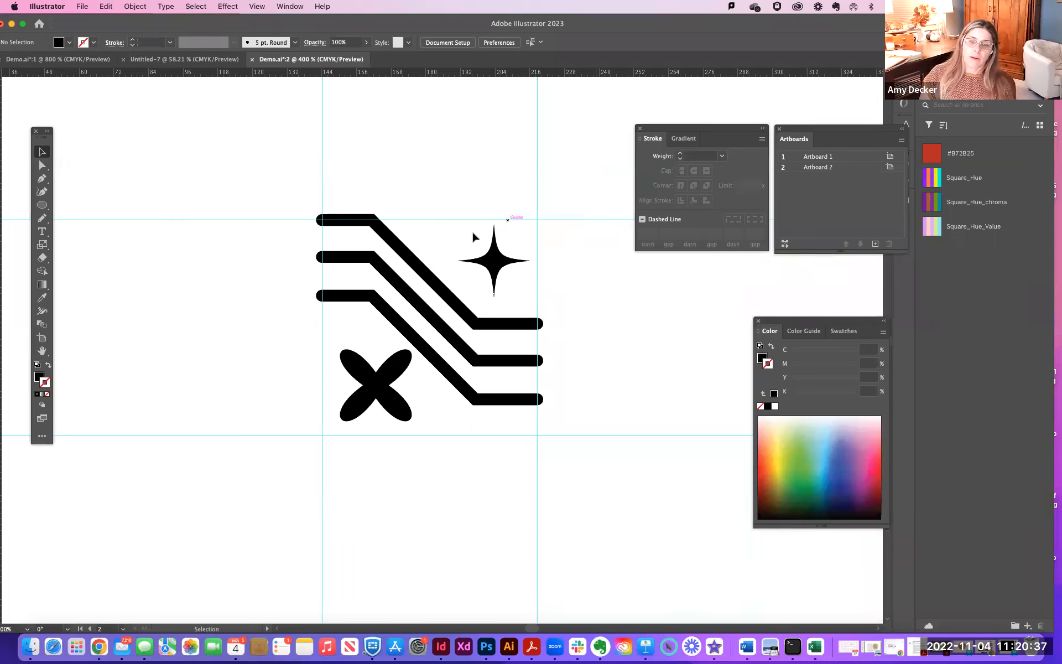
- Move the star slightly down, farther from the upper guide, and select it
{"action": "left_click_drag", "start_coordinate": [492, 269], "coordinate": [514, 270]}
{"action": "left_click", "coordinate": [574, 278]}
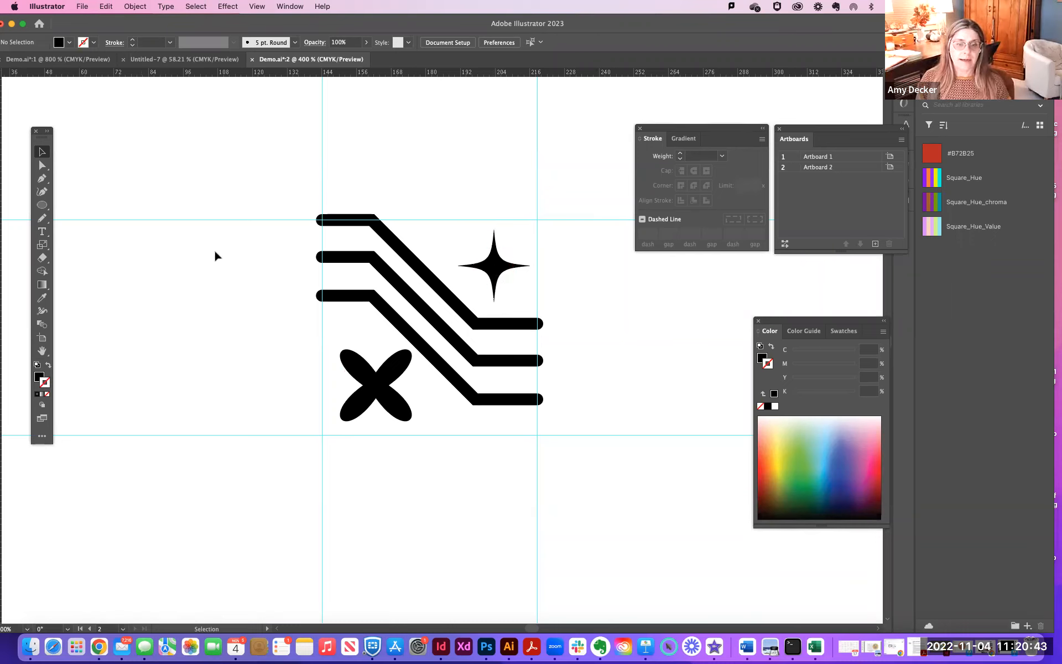
{"action": "left_click", "coordinate": [499, 272], "text": "super"}
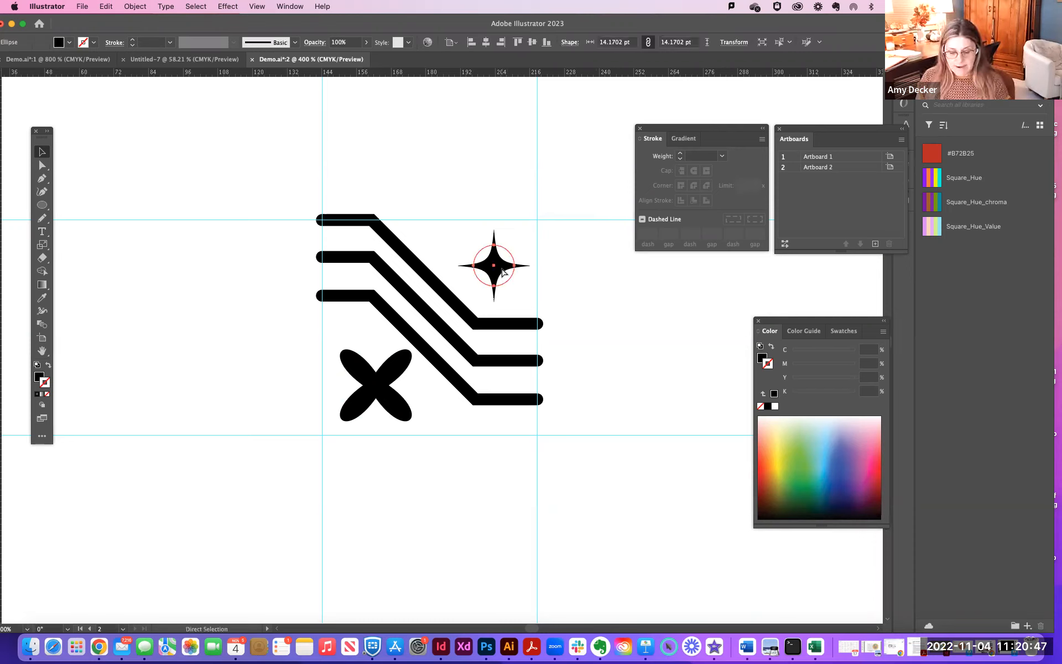
- Add two smaller copies of the four-point star, about 8.88 pt and 5.90 pt, to the upper left and upper right of the large star
{"action": "left_click_drag", "start_coordinate": [503, 272], "coordinate": [443, 250]}
{"action": "key", "text": "super+c"}
{"action": "key", "text": "super+v"}
{"action": "left_click_drag", "start_coordinate": [443, 350], "coordinate": [533, 227]}
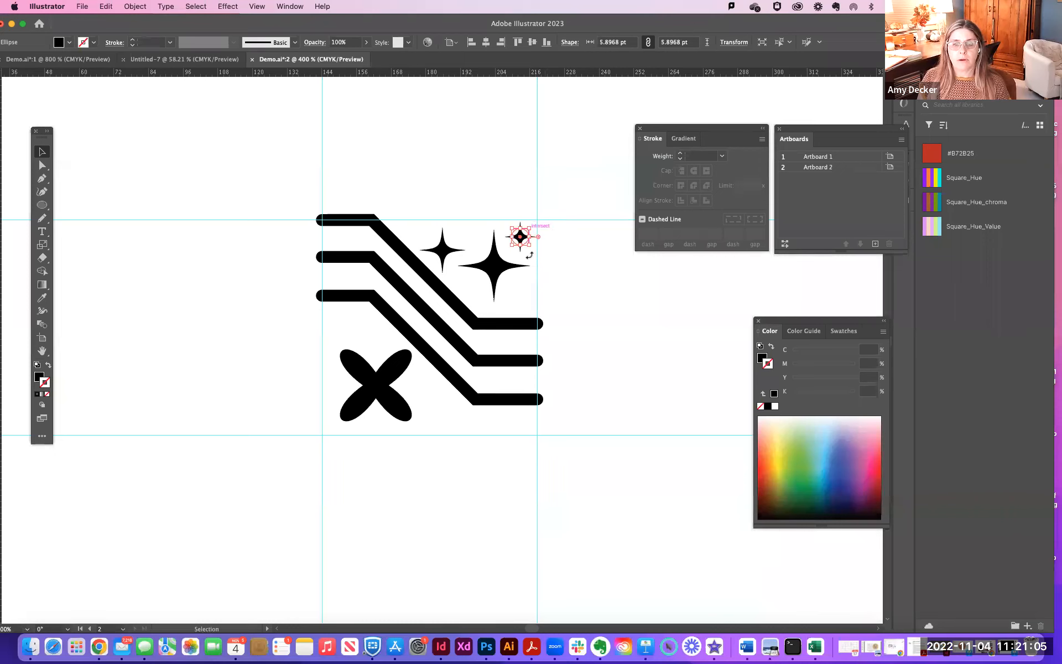
- Nudge the three stars into a balanced cluster, with the largest slightly lower and centred between the two smaller ones
{"action": "left_click", "coordinate": [563, 271]}
{"action": "left_click_drag", "start_coordinate": [493, 270], "coordinate": [497, 276]}
{"action": "left_click_drag", "start_coordinate": [444, 252], "coordinate": [452, 250]}
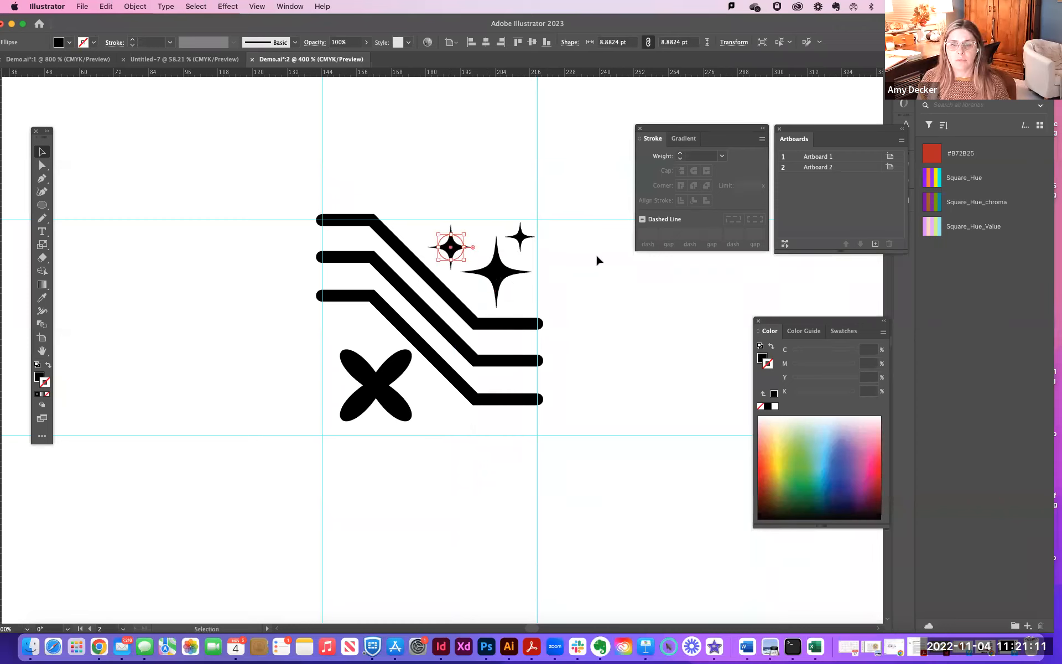
{"action": "left_click", "coordinate": [596, 253]}
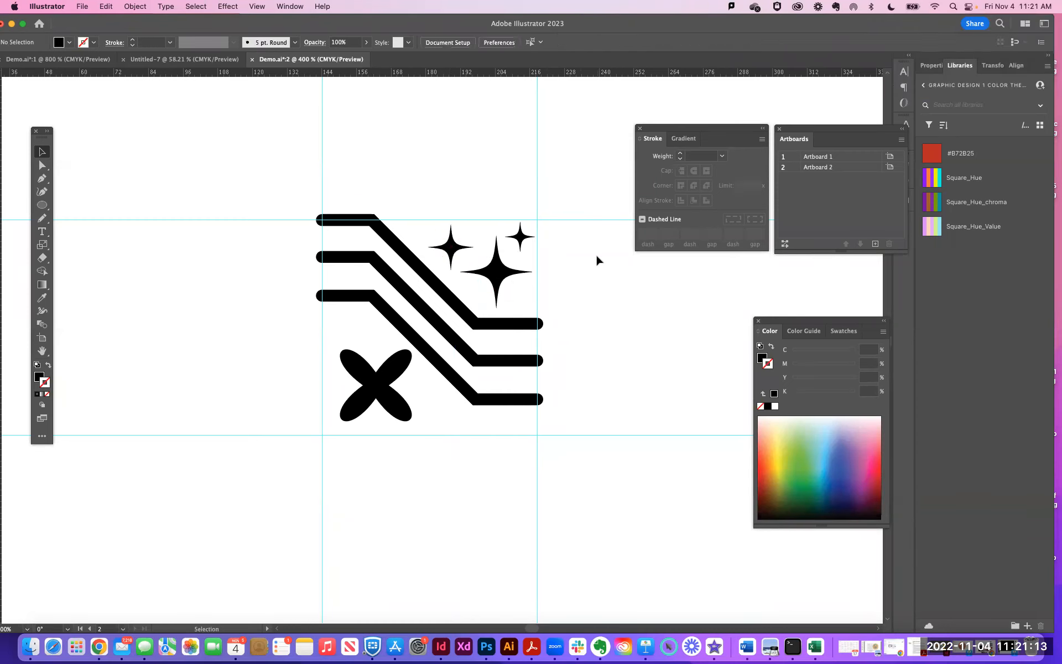
{"action": "left_click_drag", "start_coordinate": [504, 271], "coordinate": [500, 271]}
{"action": "left_click", "coordinate": [520, 237]}
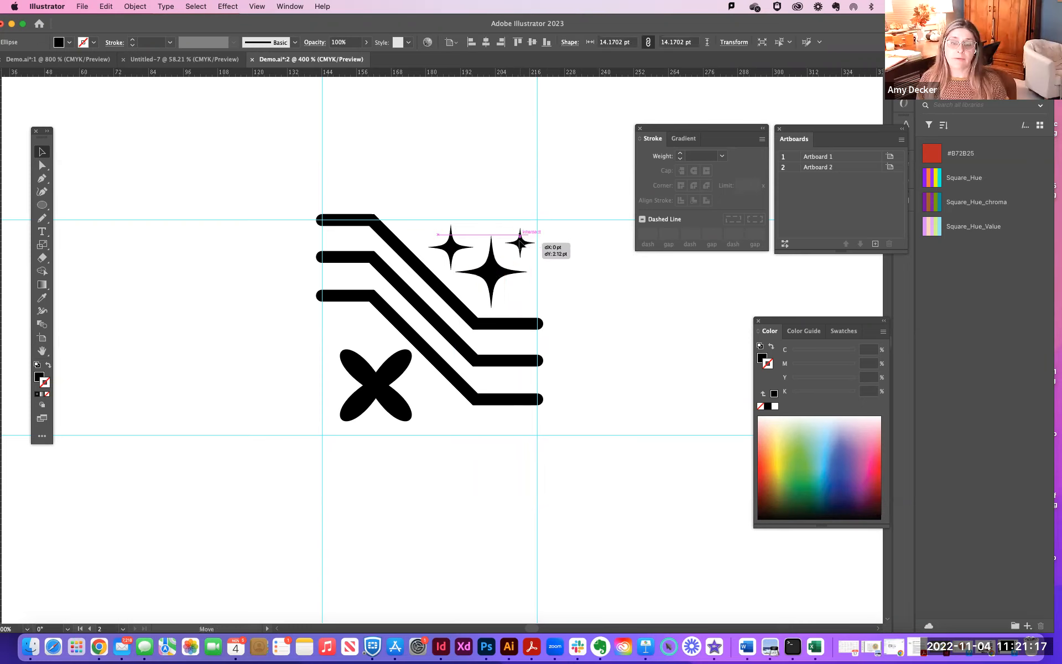
{"action": "left_click", "coordinate": [593, 248]}
{"action": "left_click_drag", "start_coordinate": [446, 248], "coordinate": [443, 249]}
{"action": "left_click_drag", "start_coordinate": [497, 280], "coordinate": [500, 280]}
{"action": "left_click", "coordinate": [599, 298]}
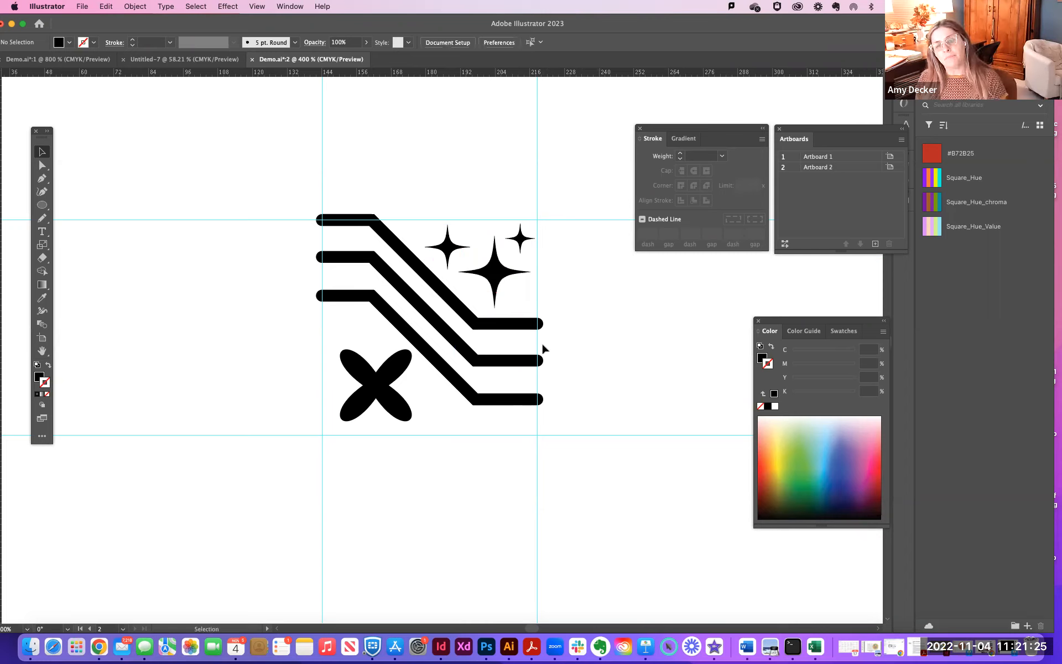
{"action": "left_click", "coordinate": [445, 332]}
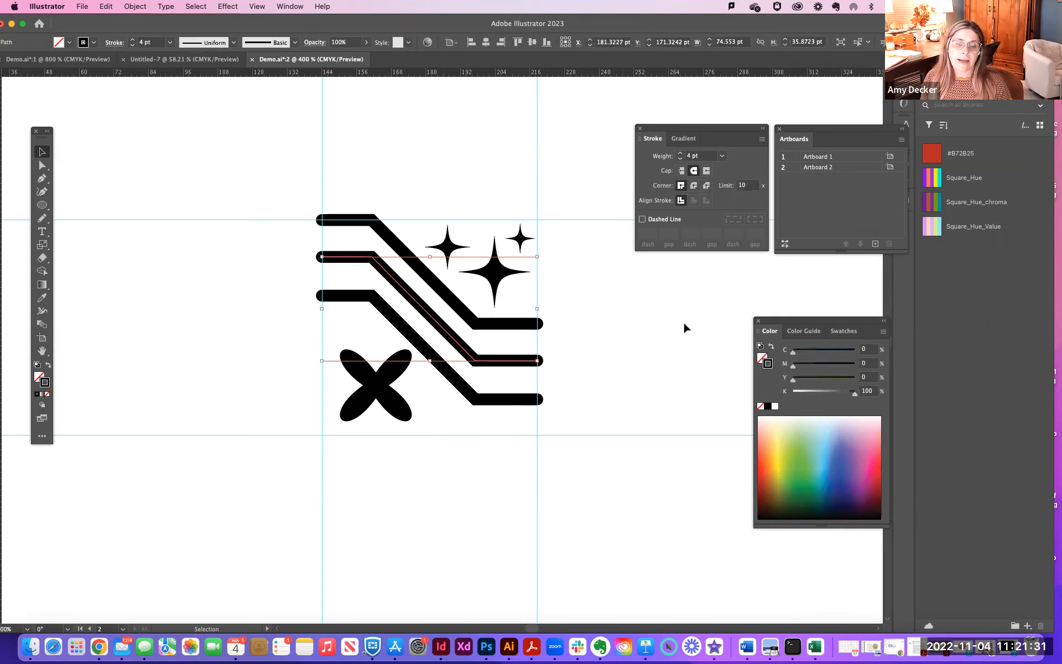
{"action": "mouse_move", "coordinate": [460, 349]}
{"action": "left_mouse_down"}
{"action": "mouse_move", "coordinate": [449, 382]}
{"action": "mouse_move", "coordinate": [459, 370]}
{"action": "left_mouse_up"}
{"action": "key", "text": "super+z"}
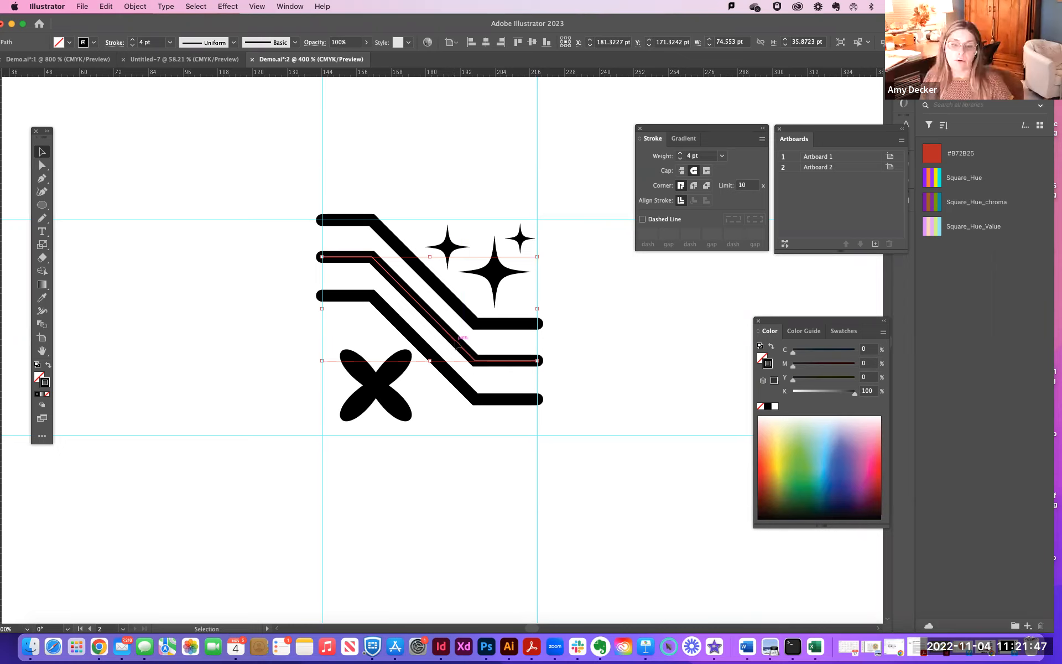
{"action": "left_click", "coordinate": [456, 344], "text": "shift"}
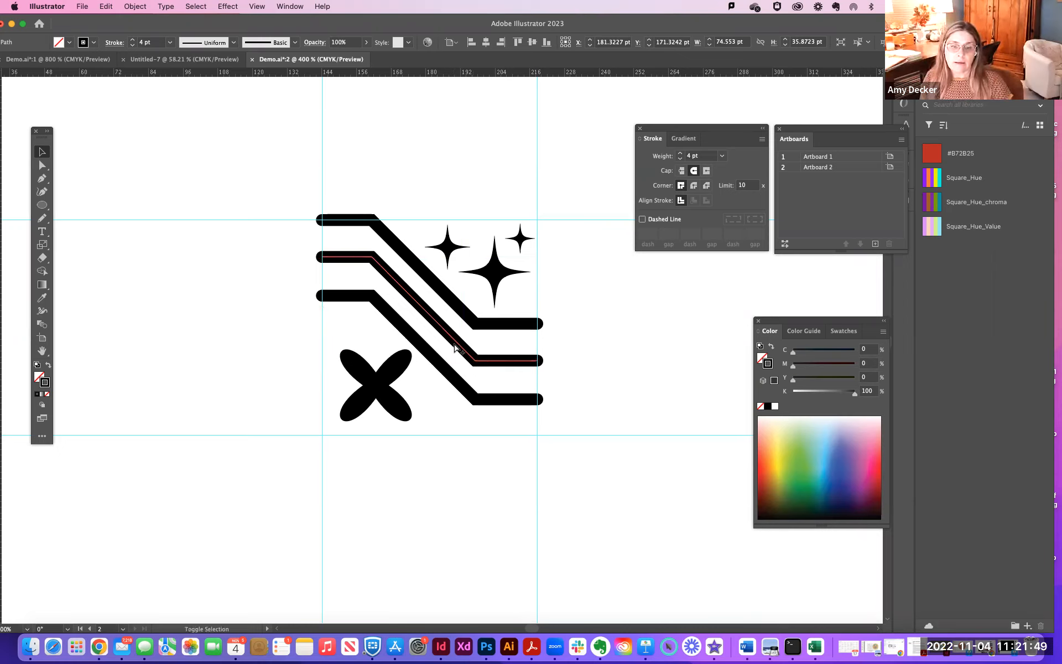
- Copy the middle angled line into the gap above the lowest line and set the copy's stroke to 2 pt
{"action": "left_click_drag", "start_coordinate": [456, 353], "coordinate": [452, 361]}
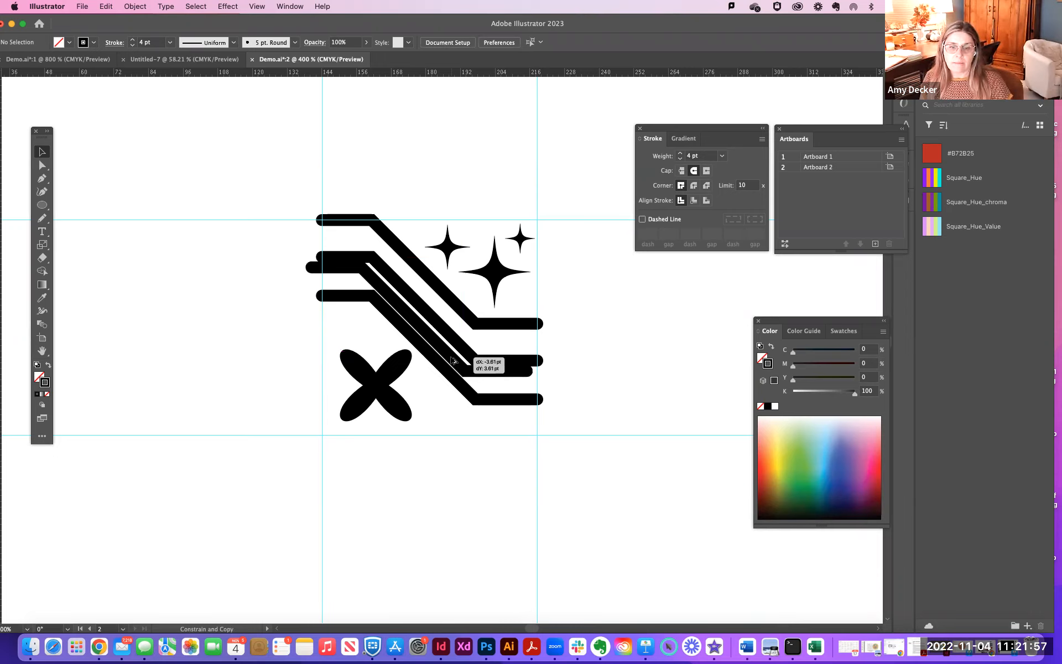
{"action": "left_click_drag", "start_coordinate": [452, 360], "coordinate": [453, 362]}
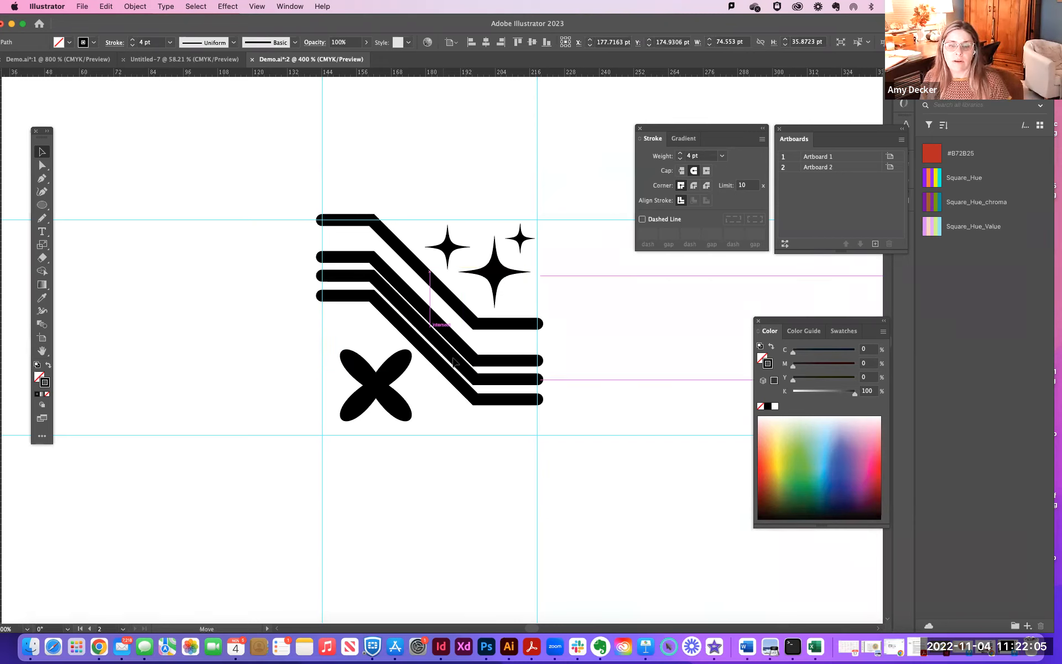
{"action": "left_click", "coordinate": [133, 46]}
{"action": "left_click", "coordinate": [133, 46]}
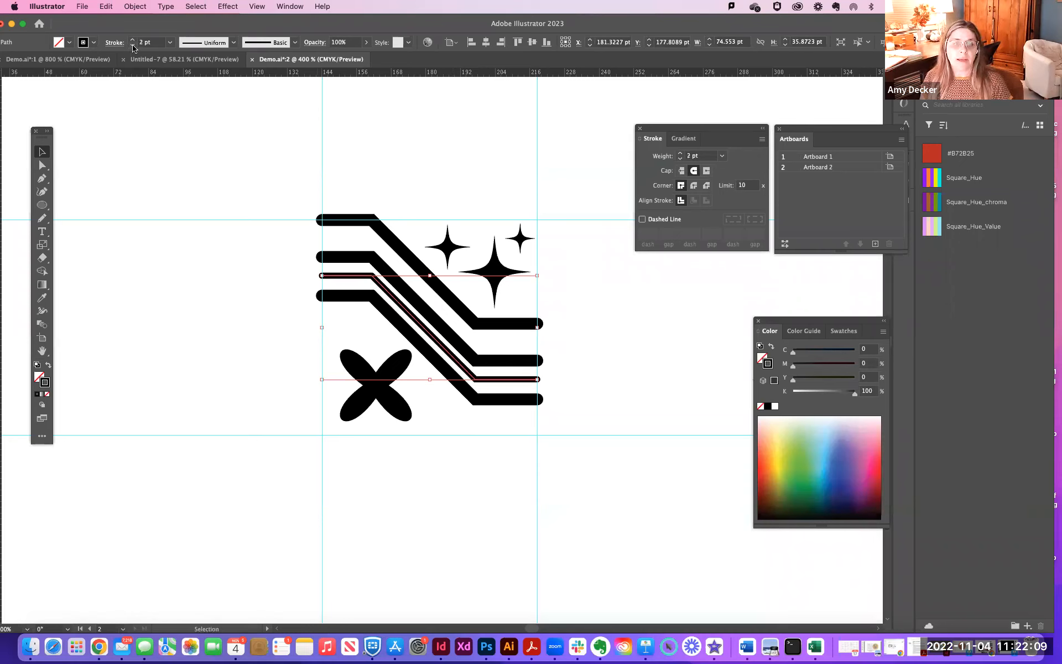
- Duplicate the thin 2 pt line into the gap between the uppermost and middle thick lines
{"action": "left_click", "coordinate": [567, 386]}
{"action": "left_click_drag", "start_coordinate": [505, 385], "coordinate": [579, 350]}
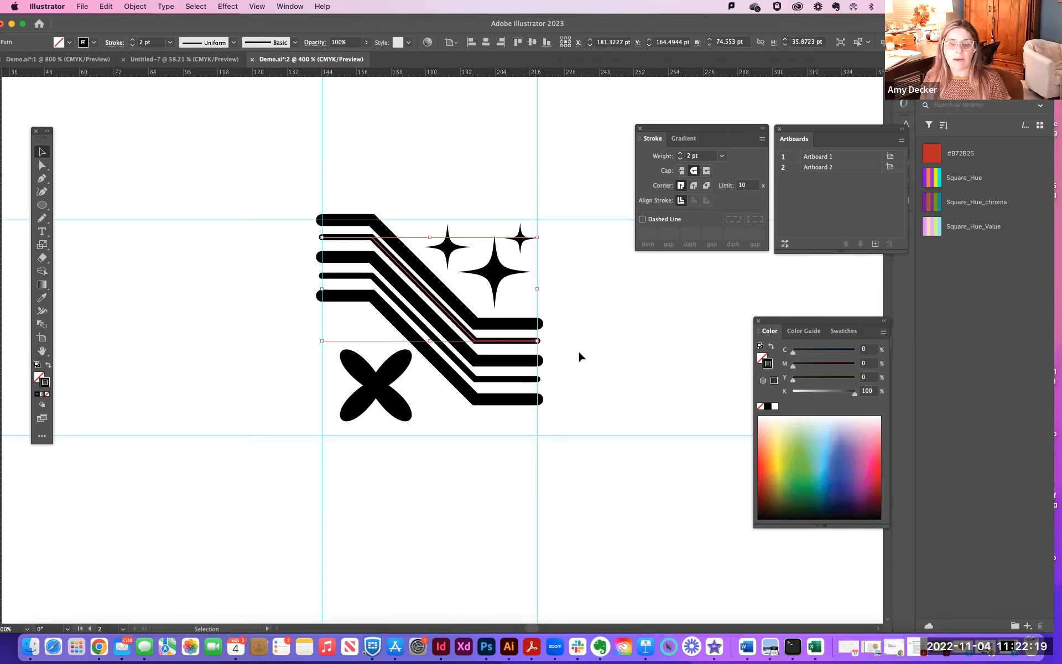
{"action": "left_click", "coordinate": [578, 350]}
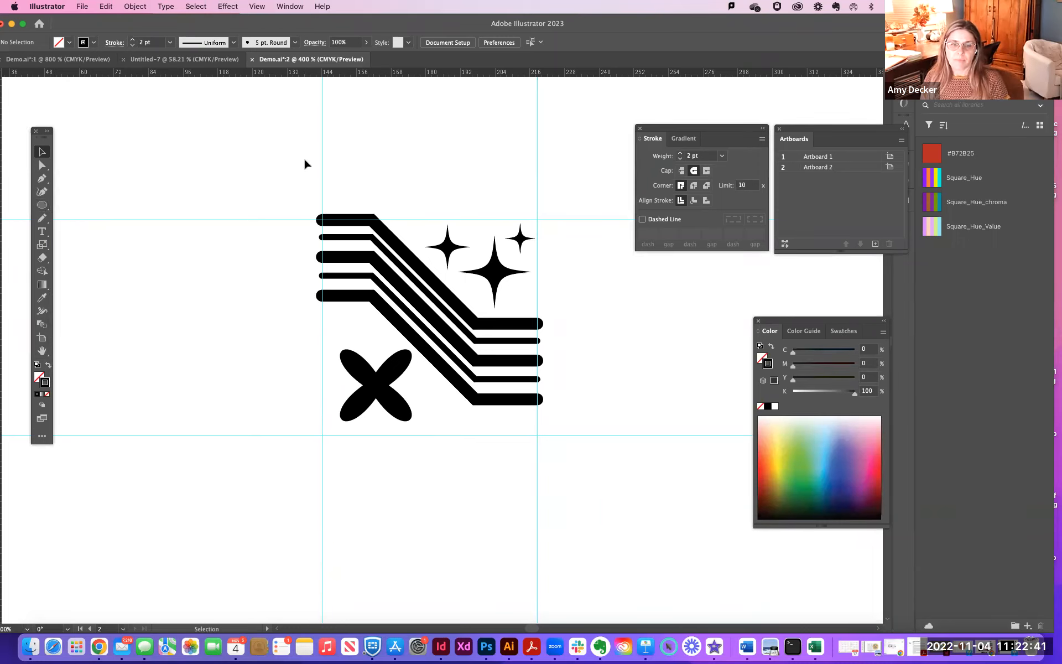
- Examine the uppermost line and the three stars up close, selecting each to compare their sizes and spacing
{"action": "key", "text": "super+equal"}
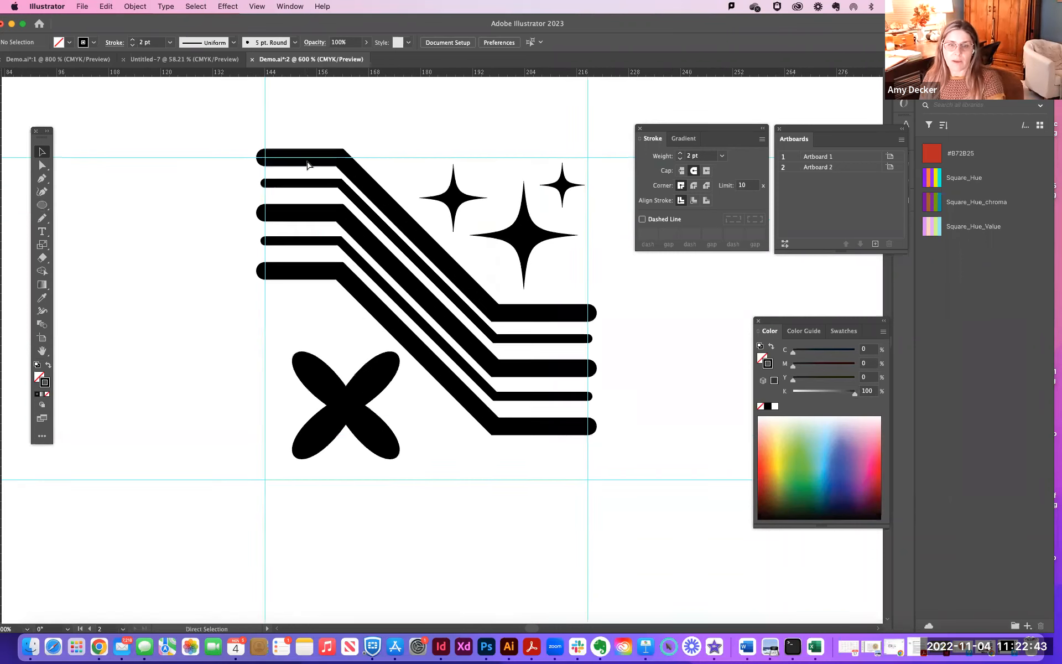
{"action": "left_click", "coordinate": [305, 160]}
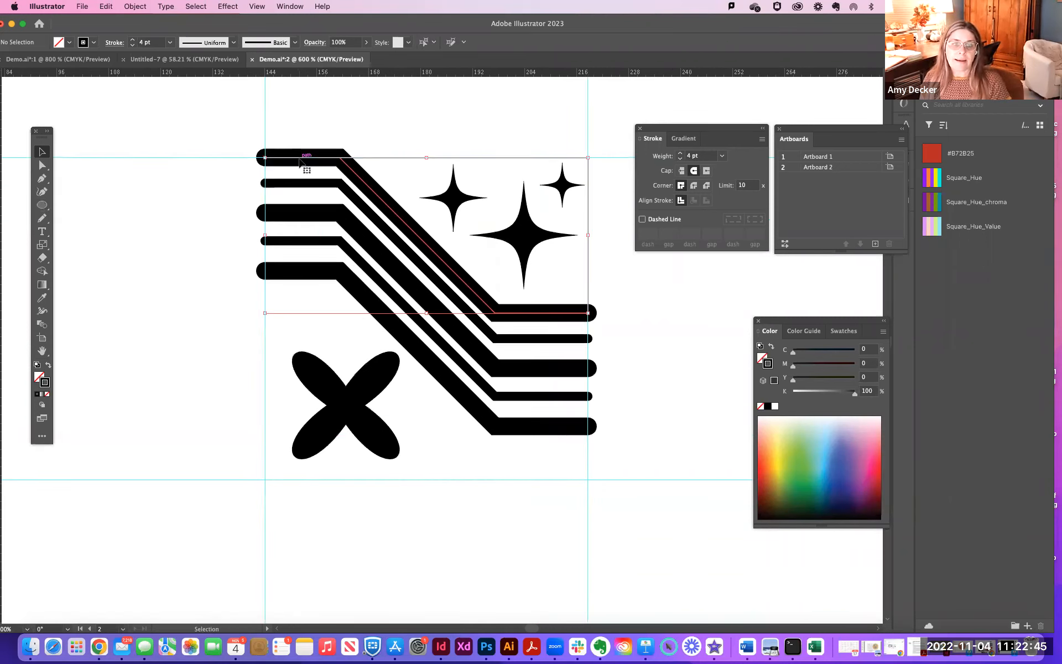
{"action": "left_click", "coordinate": [443, 202]}
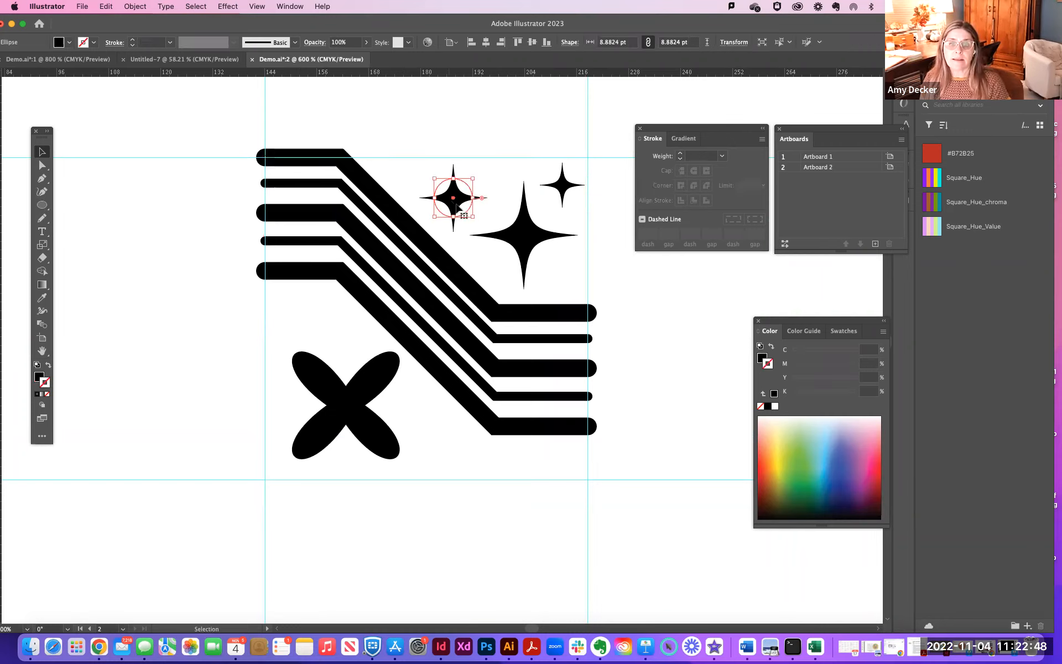
{"action": "left_click", "coordinate": [528, 246]}
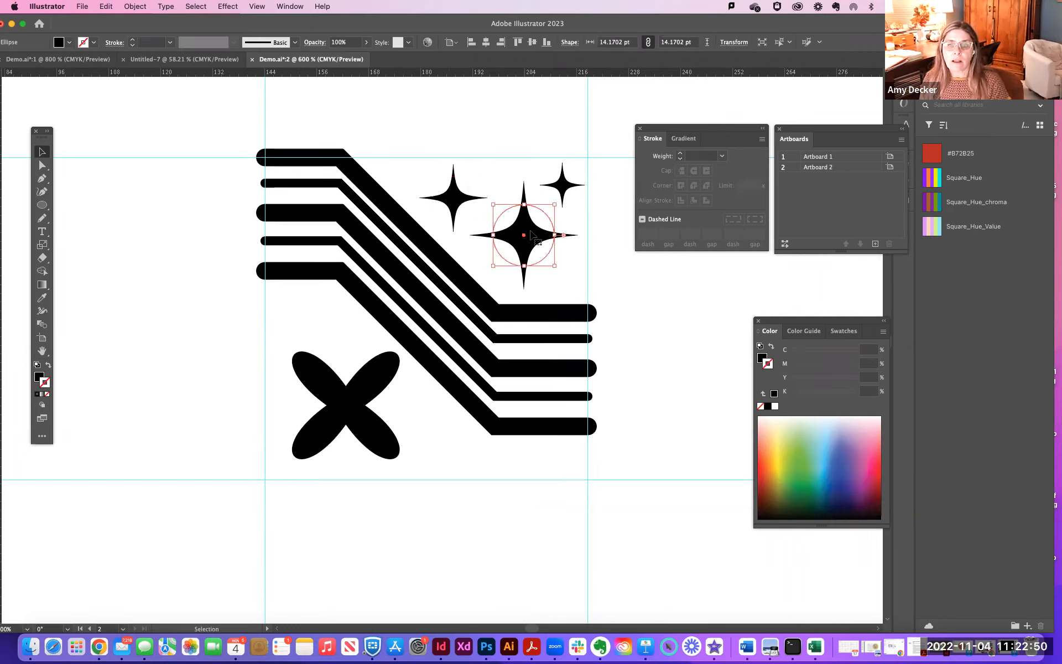
{"action": "left_click", "coordinate": [563, 187]}
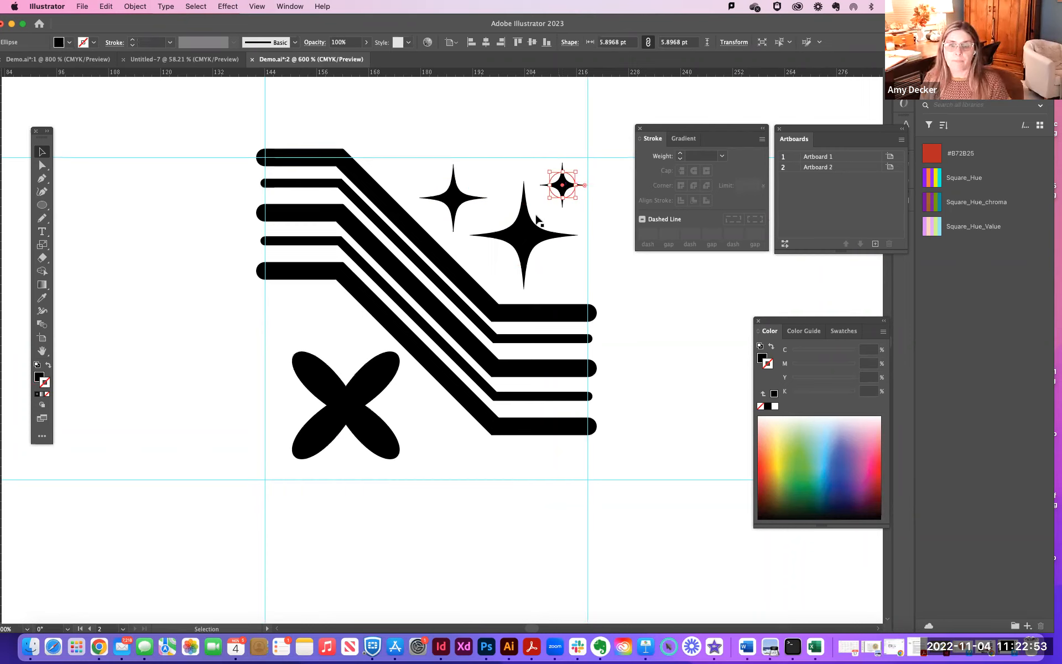
{"action": "left_click", "coordinate": [529, 241]}
{"action": "left_click", "coordinate": [452, 201]}
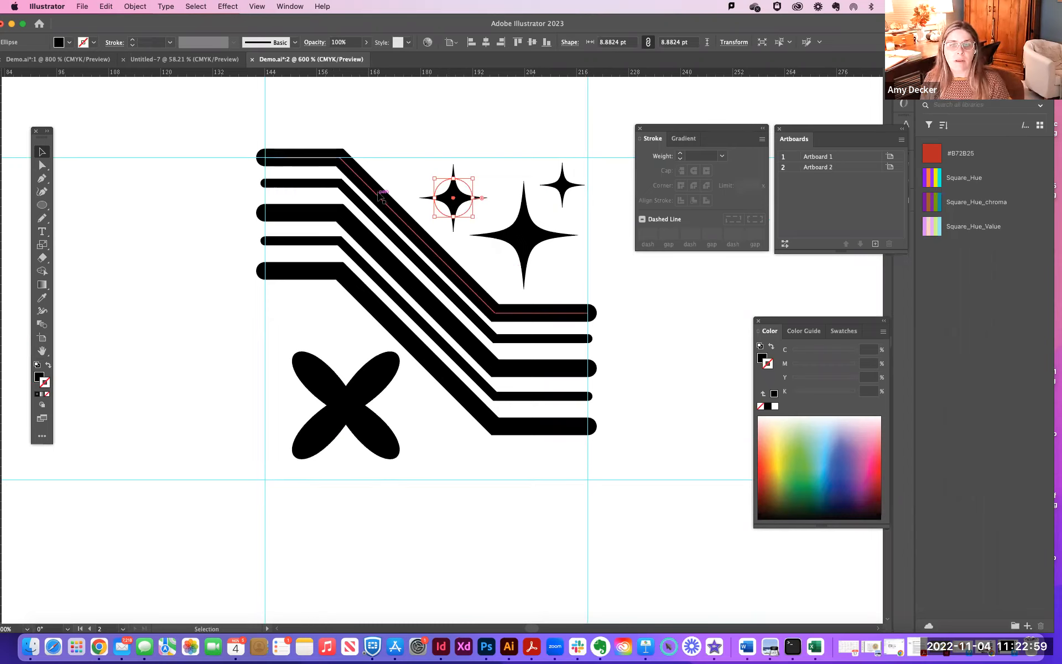
{"action": "left_click", "coordinate": [368, 209]}
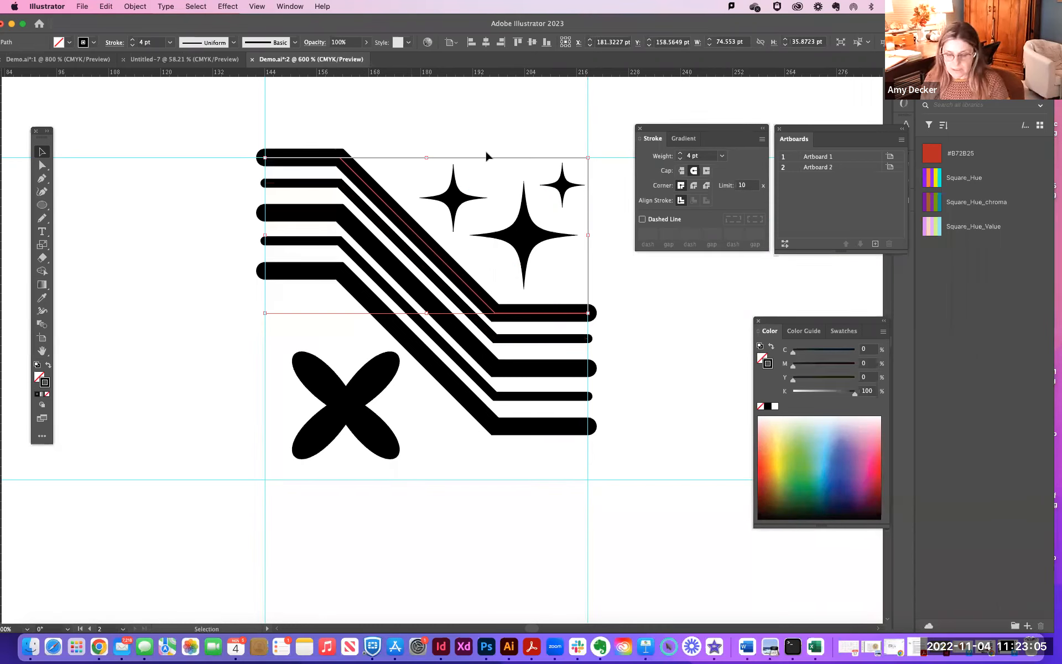
- Select the whole motif and place a horizontally aligned copy about 112 pt to the right of the original
{"action": "key", "text": "ctrl+minus"}
{"action": "scroll", "coordinate": [443, 211], "scroll_direction": "down", "scroll_amount": 4}
{"action": "scroll", "coordinate": [443, 211], "scroll_direction": "right", "scroll_amount": 5}
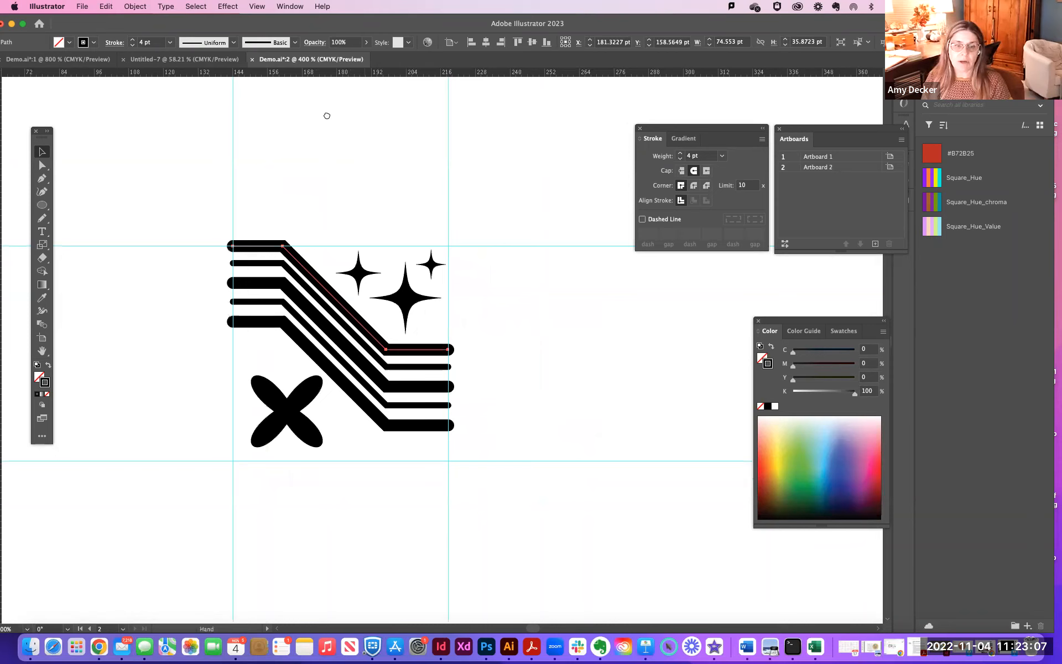
{"action": "left_click", "coordinate": [158, 162]}
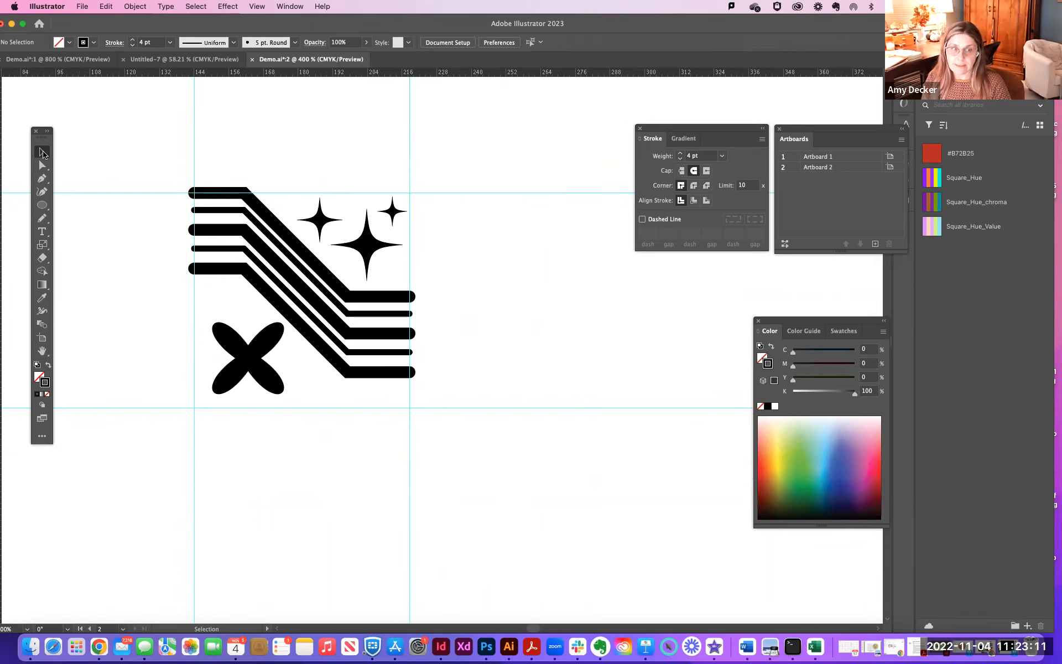
{"action": "left_click_drag", "start_coordinate": [151, 146], "coordinate": [430, 421]}
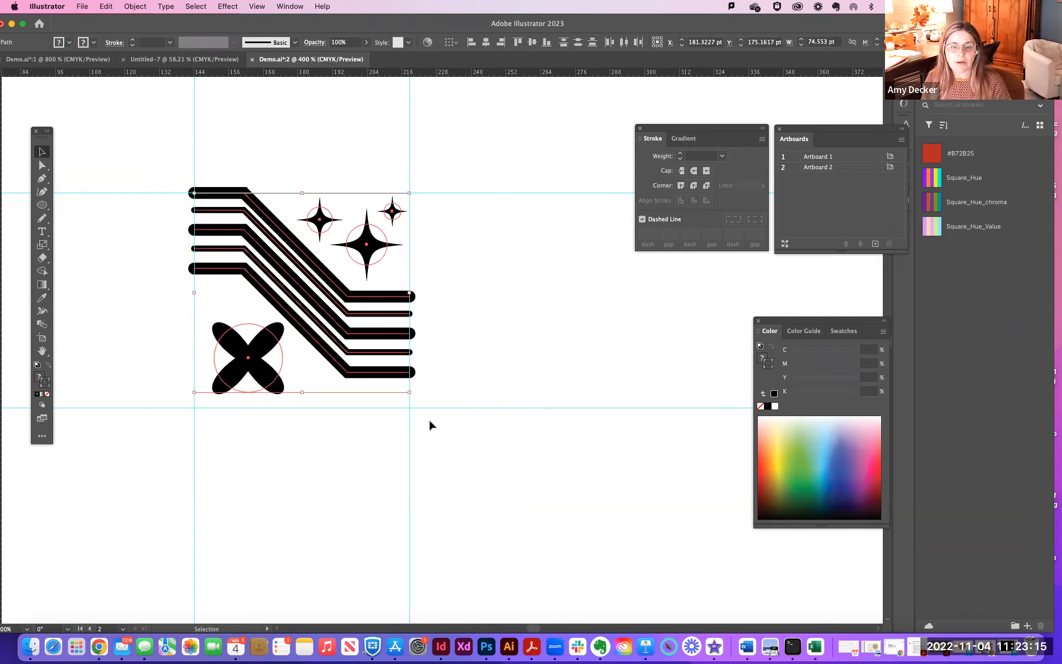
{"action": "key", "text": "a"}
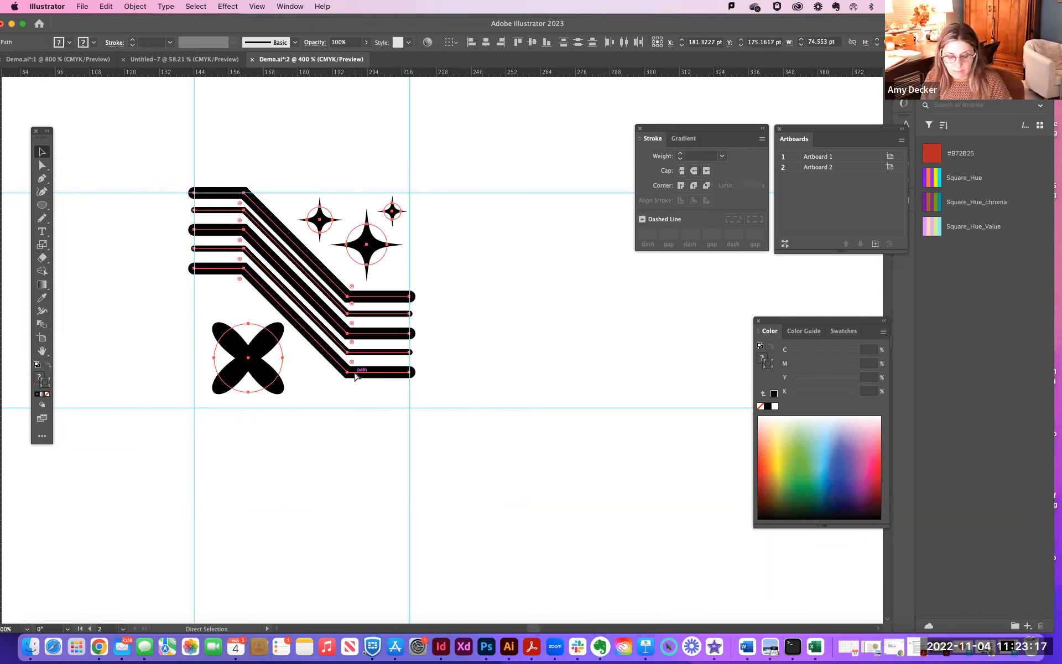
{"action": "left_click_drag", "start_coordinate": [355, 376], "coordinate": [708, 354]}
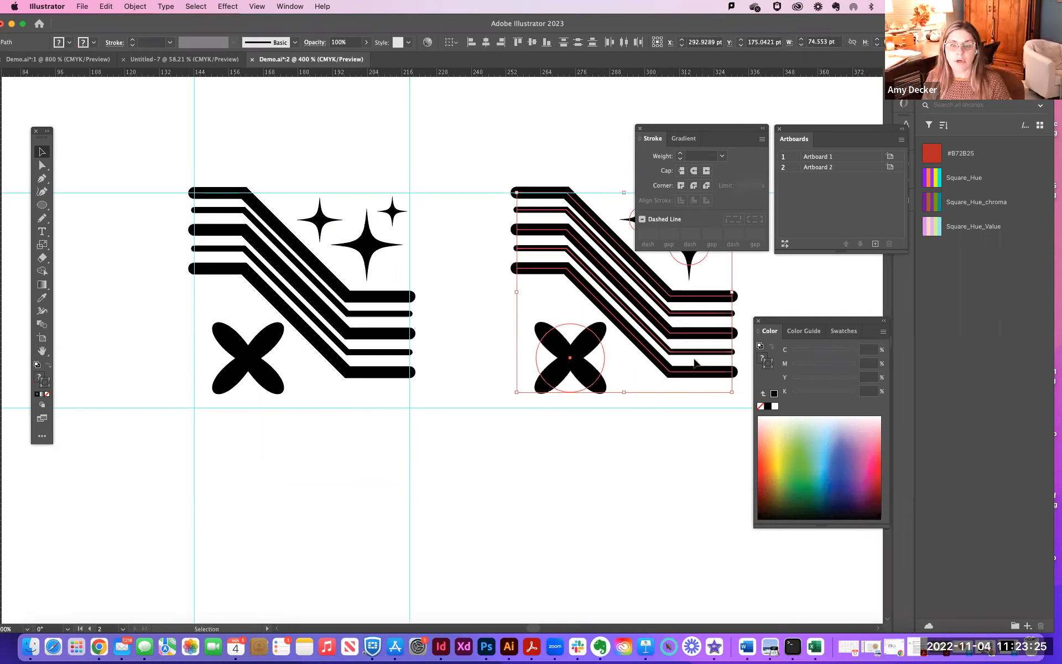
{"action": "left_click", "coordinate": [619, 452]}
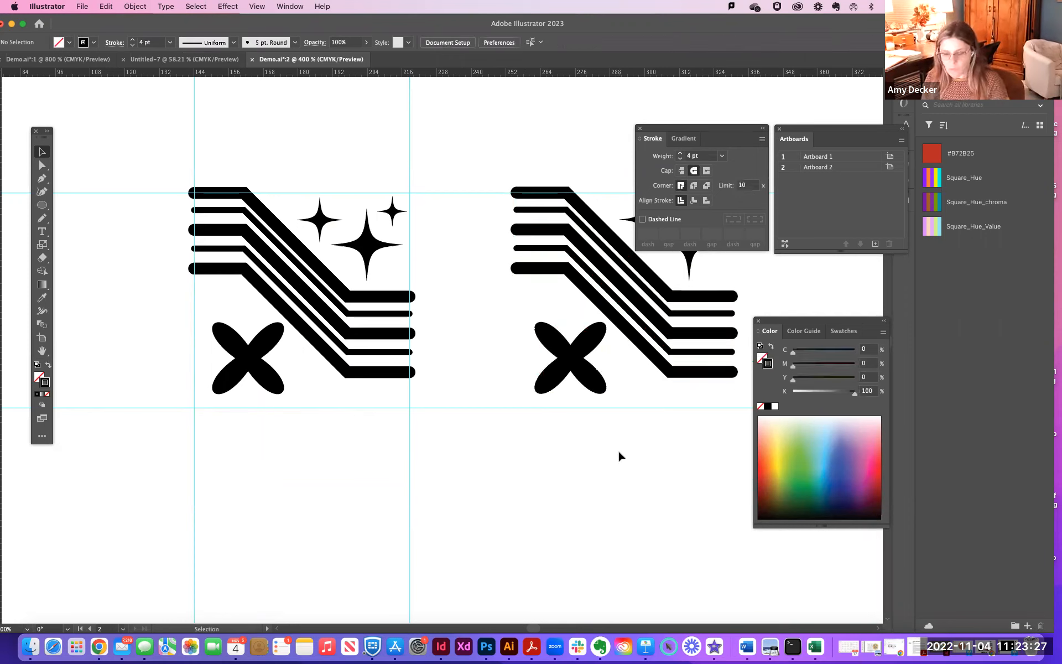
- Add two vertical guides at the left and right ends of the copied motif's lines
{"action": "key", "text": "super+minus"}
{"action": "key", "text": "super+minus"}
{"action": "key", "text": "super+minus"}
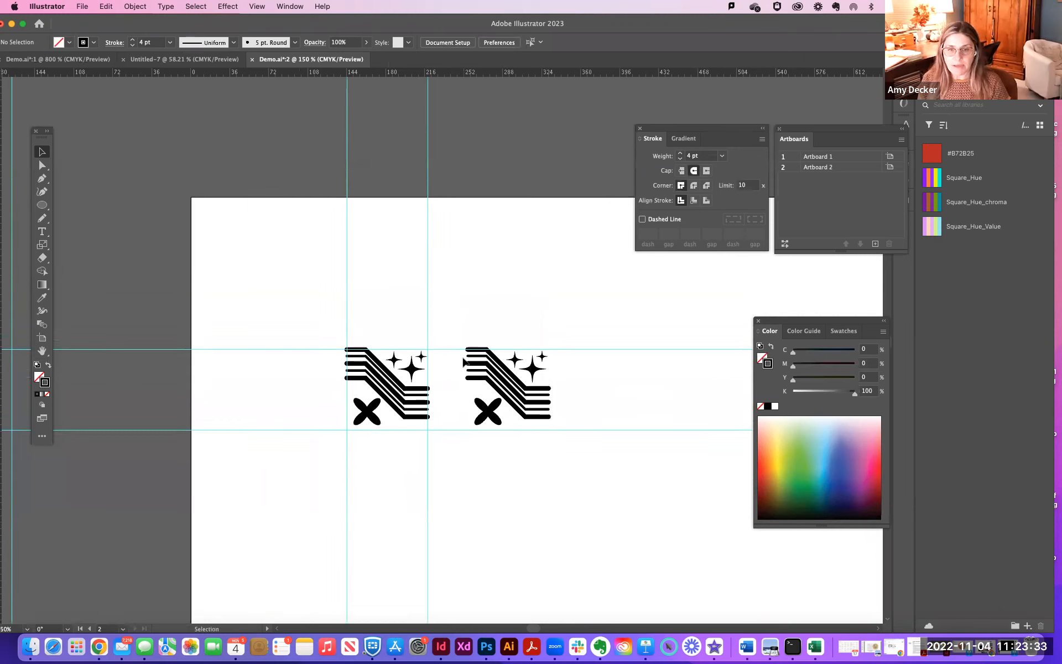
{"action": "key", "text": "super+equal"}
{"action": "key", "text": "super+equal"}
{"action": "key", "text": "super+equal"}
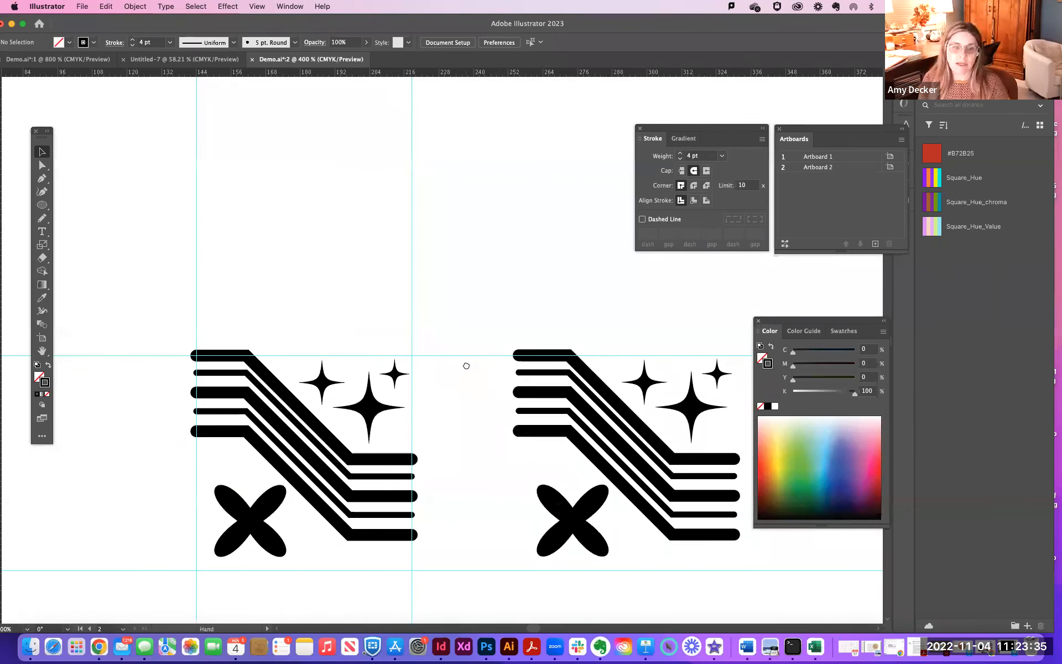
{"action": "left_click_drag", "start_coordinate": [465, 363], "coordinate": [397, 251]}
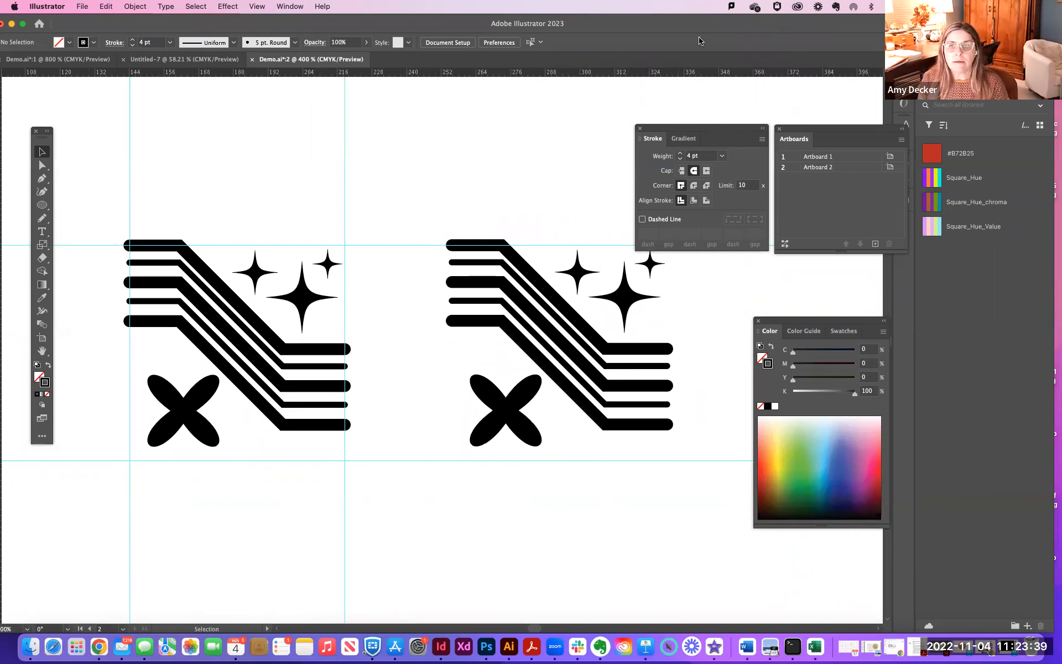
{"action": "left_click_drag", "start_coordinate": [698, 27], "coordinate": [724, 29]}
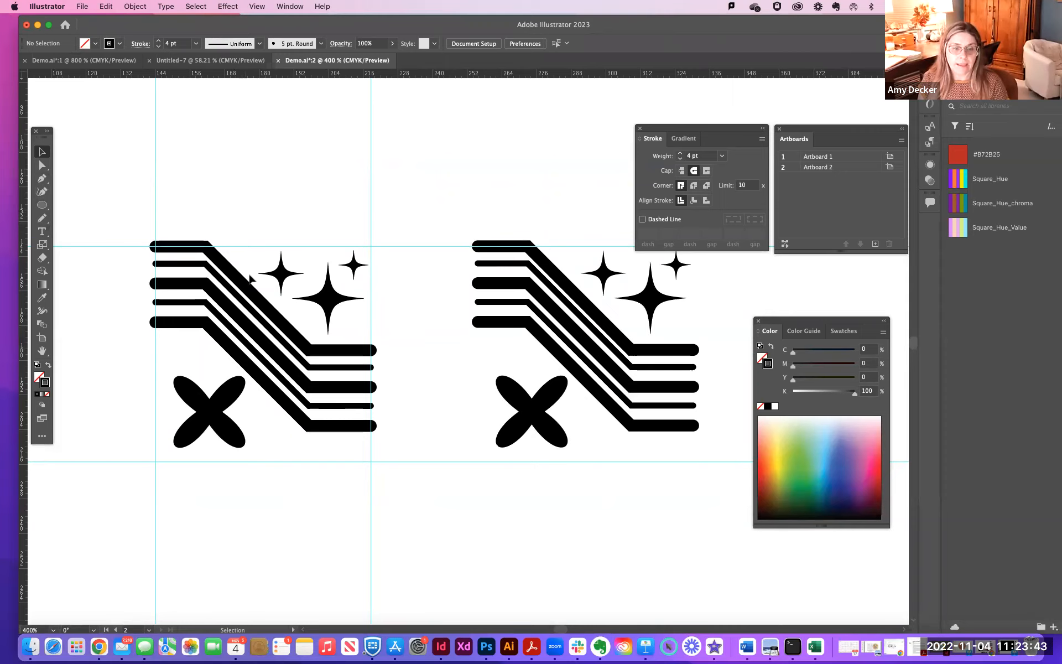
{"action": "left_click_drag", "start_coordinate": [23, 231], "coordinate": [477, 293]}
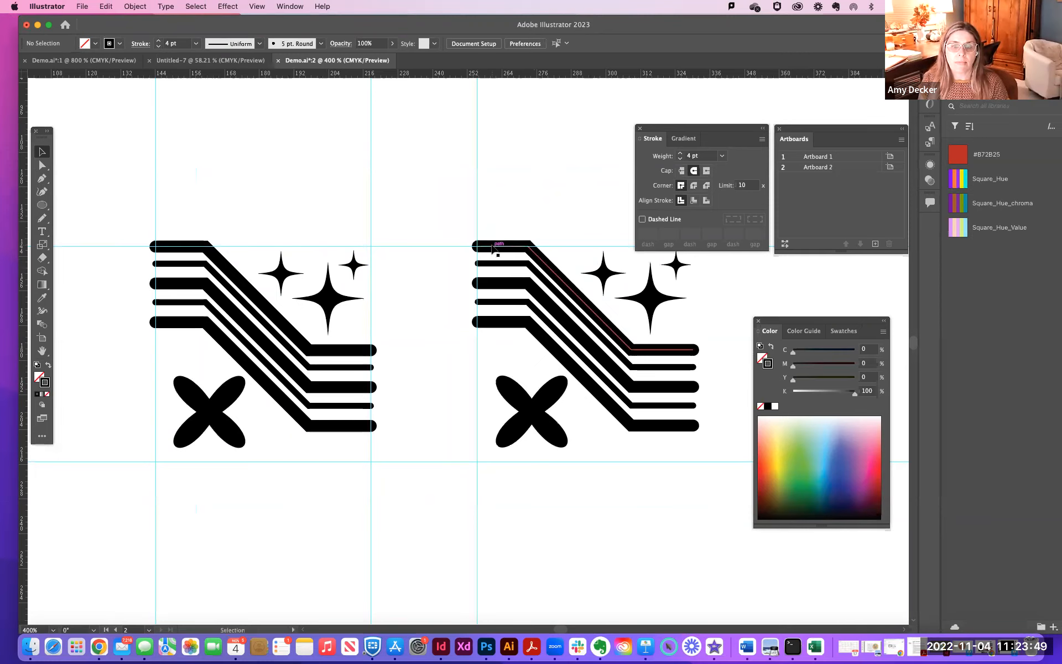
{"action": "left_click_drag", "start_coordinate": [26, 267], "coordinate": [695, 331]}
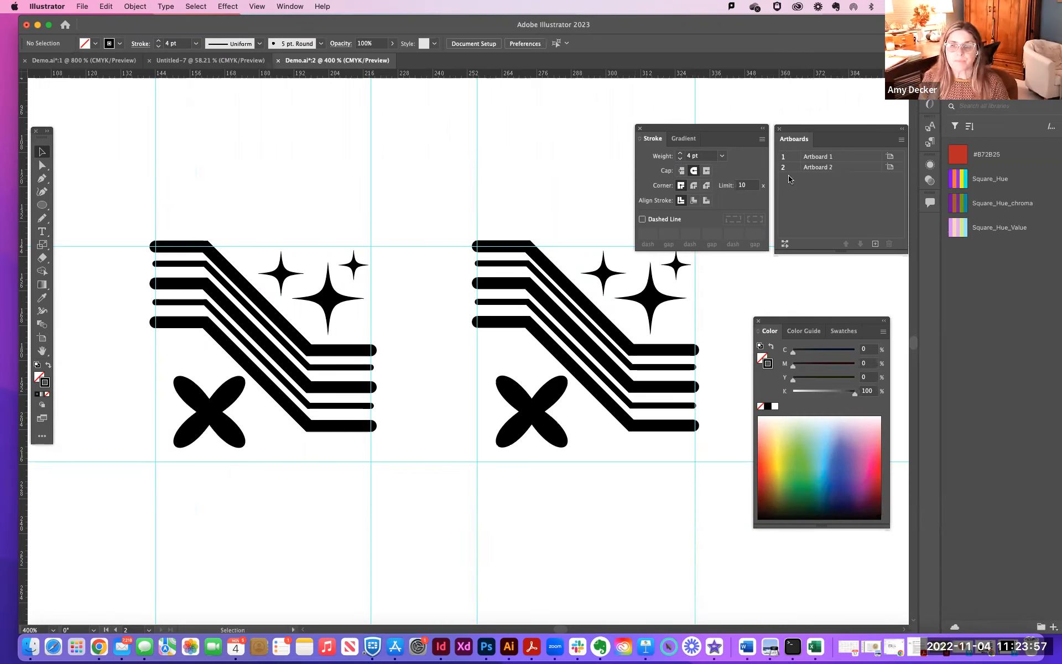
- Close the Artboards panel and move the Stroke and Color panels clear of the copied motif
{"action": "left_click", "coordinate": [777, 128]}
{"action": "left_click_drag", "start_coordinate": [722, 134], "coordinate": [830, 136]}
{"action": "left_click_drag", "start_coordinate": [791, 326], "coordinate": [804, 281]}
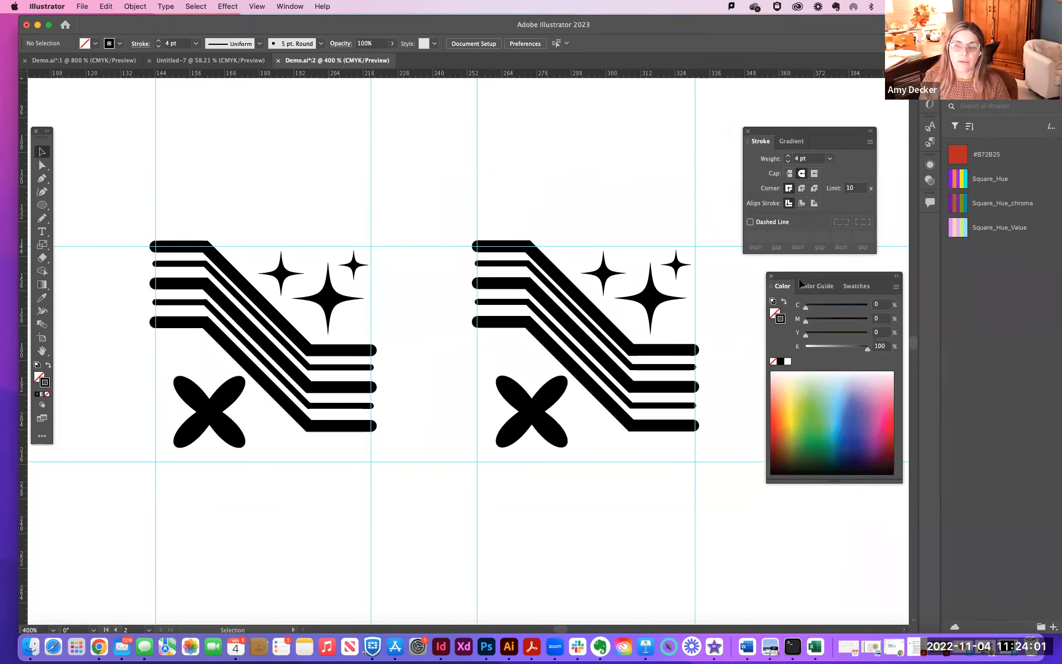
- Reduce the stroke weight of the copied motif's uppermost line to 3 pt
{"action": "left_click_drag", "start_coordinate": [453, 224], "coordinate": [536, 347]}
{"action": "left_click", "coordinate": [516, 214]}
{"action": "left_click", "coordinate": [511, 248]}
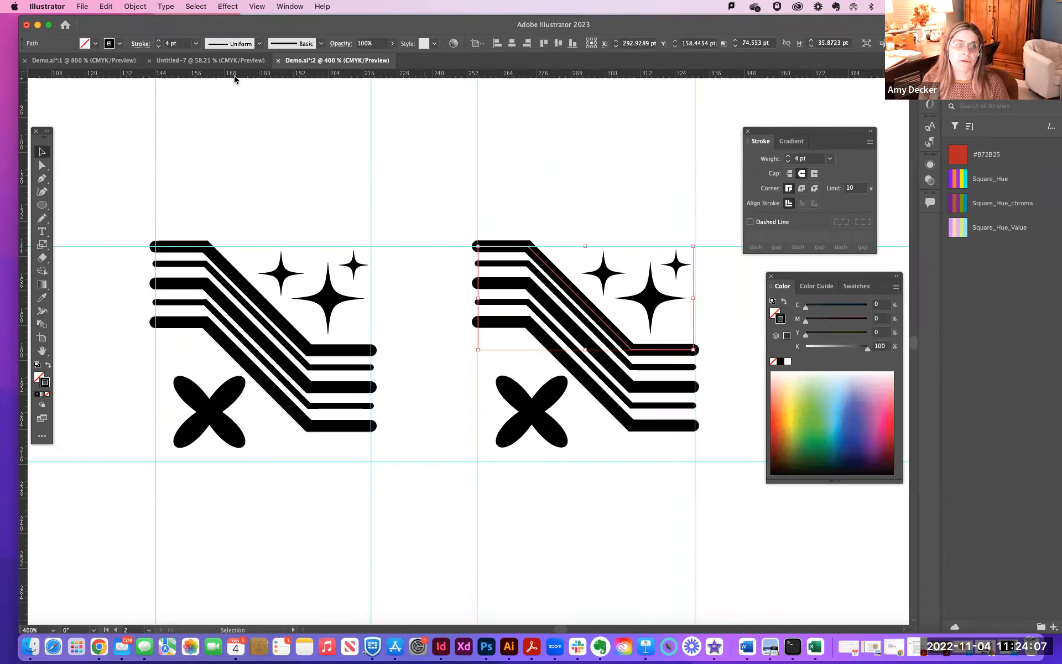
{"action": "left_click", "coordinate": [159, 46]}
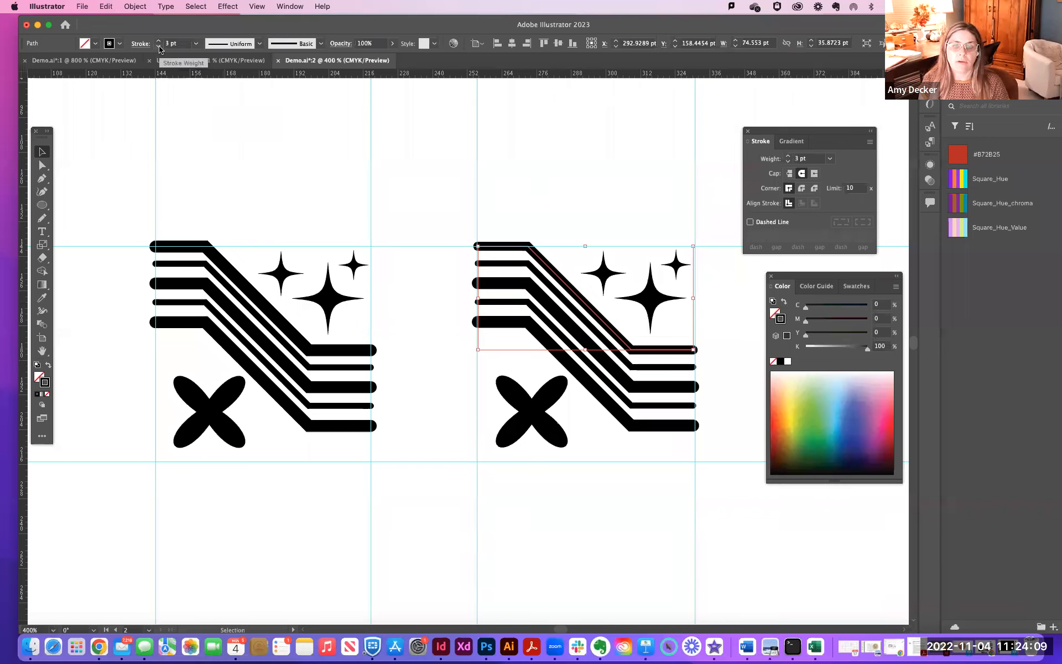
- Reduce the stroke weight of the copied motif's third and fifth lines to 3 pt
{"action": "left_click", "coordinate": [494, 284]}
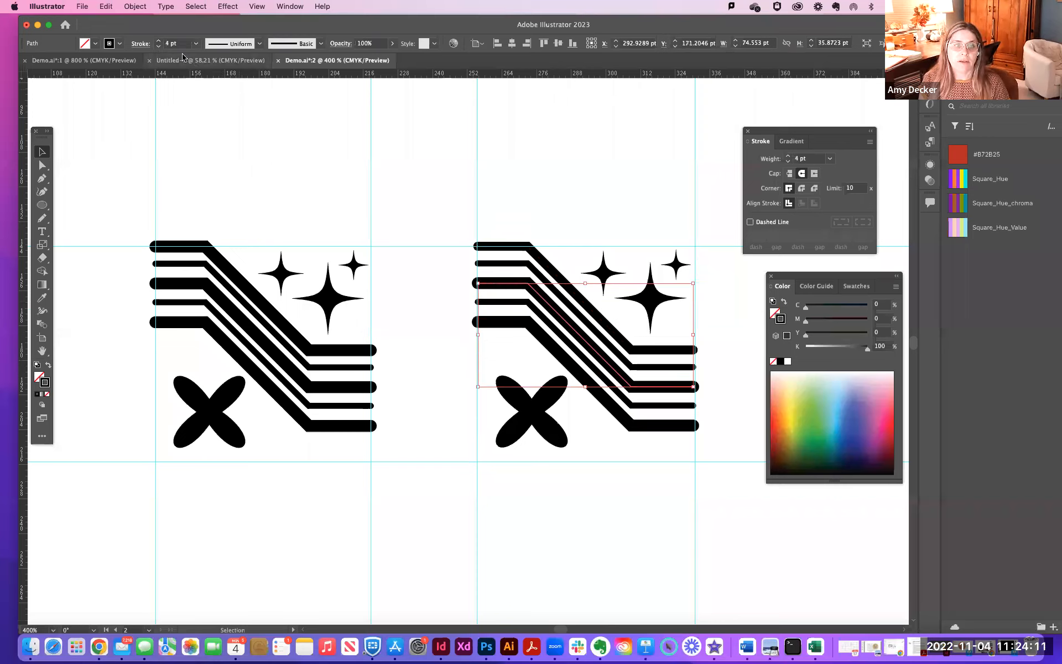
{"action": "left_click", "coordinate": [501, 321]}
{"action": "left_click", "coordinate": [160, 48]}
{"action": "left_click", "coordinate": [623, 243]}
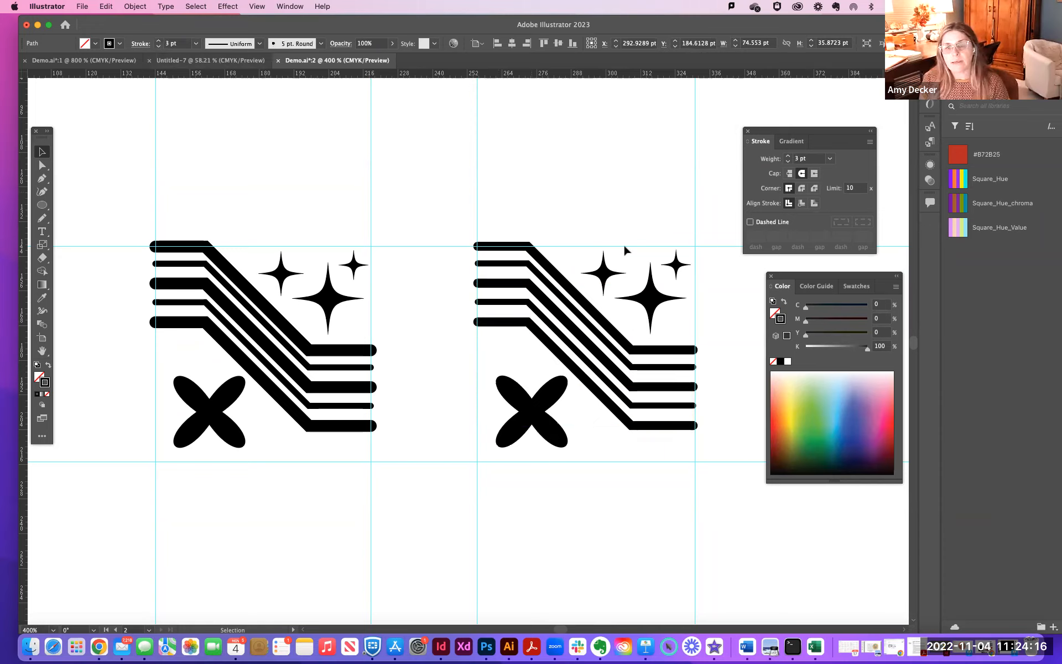
- Rotate each of the copied motif's three stars by about 45° so their points run diagonally
{"action": "left_click", "coordinate": [653, 303]}
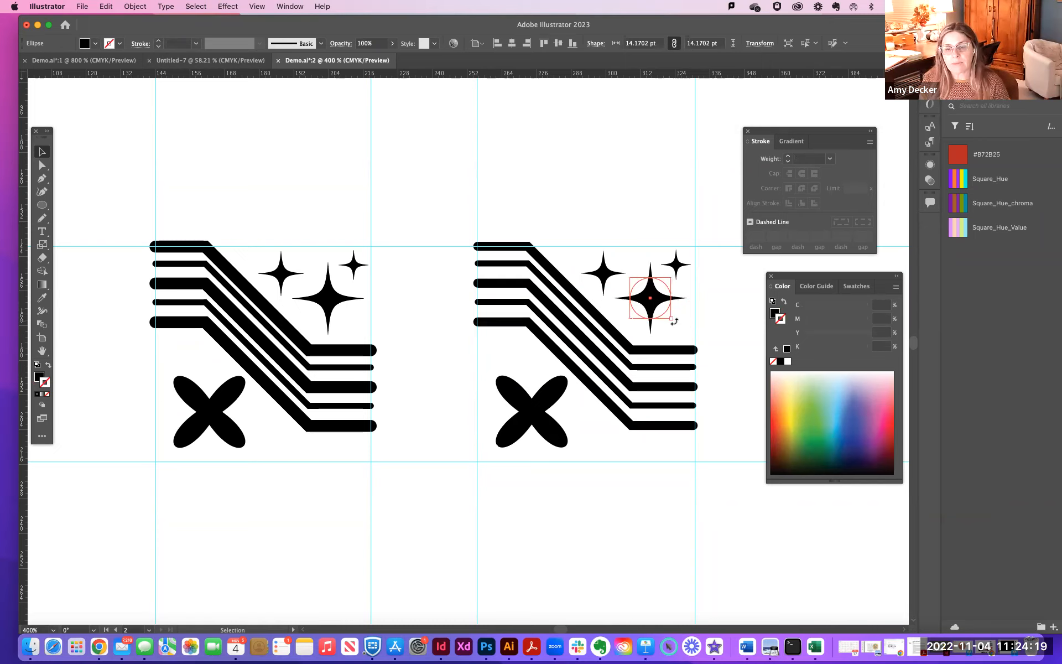
{"action": "left_click_drag", "start_coordinate": [674, 321], "coordinate": [656, 327]}
{"action": "left_click", "coordinate": [676, 265]}
{"action": "mouse_move", "coordinate": [681, 275]}
{"action": "left_mouse_down"}
{"action": "mouse_move", "coordinate": [687, 284]}
{"action": "mouse_move", "coordinate": [676, 283]}
{"action": "left_mouse_up"}
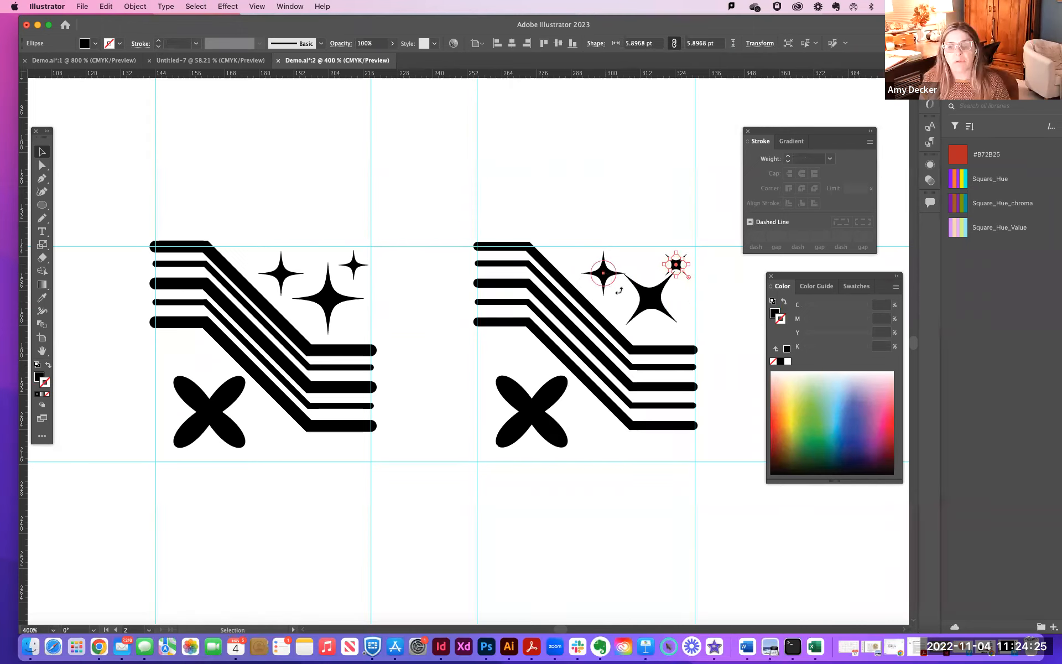
{"action": "left_click", "coordinate": [619, 286]}
{"action": "left_click_drag", "start_coordinate": [620, 290], "coordinate": [611, 271]}
- Reposition the copied motif's rotated stars, shifting the smallest inward and the largest slightly down and to the right
{"action": "left_click", "coordinate": [671, 238]}
{"action": "left_click_drag", "start_coordinate": [676, 263], "coordinate": [606, 272]}
{"action": "left_click", "coordinate": [680, 237]}
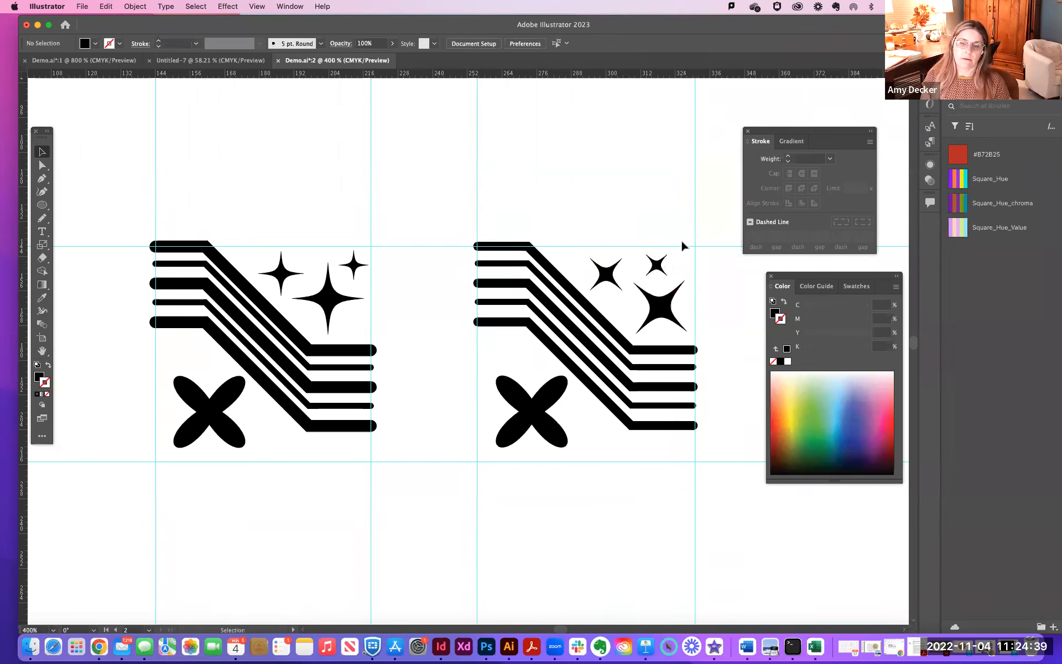
- Rotate the copied motif's petal shape into a slightly tilted upright cross and shift it a little upward
{"action": "left_click", "coordinate": [531, 412]}
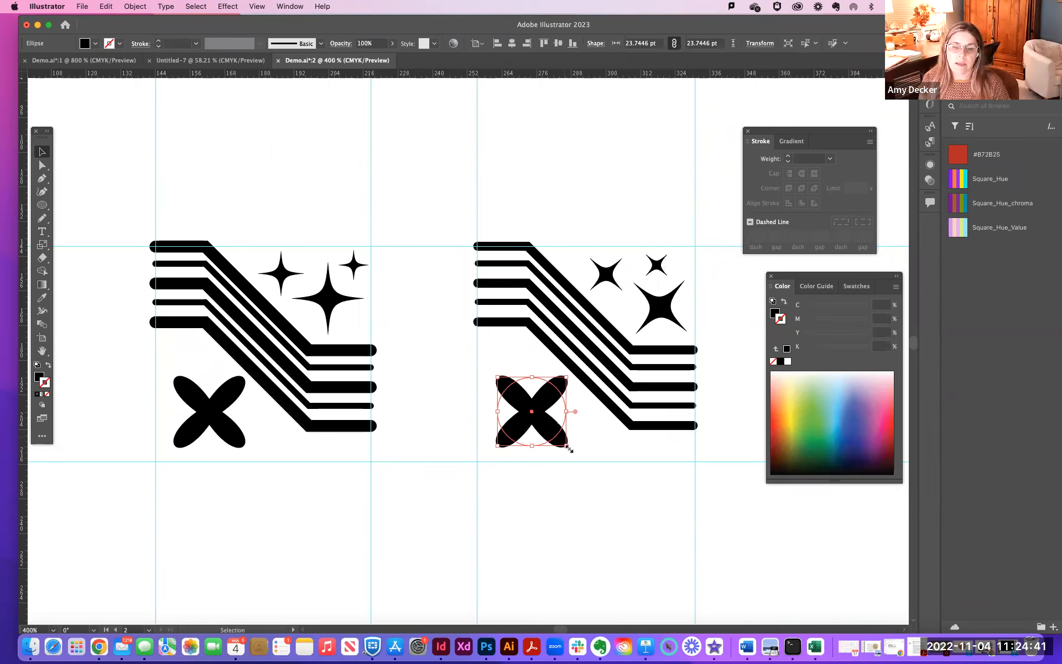
{"action": "left_click_drag", "start_coordinate": [564, 448], "coordinate": [537, 412]}
{"action": "left_click", "coordinate": [572, 416]}
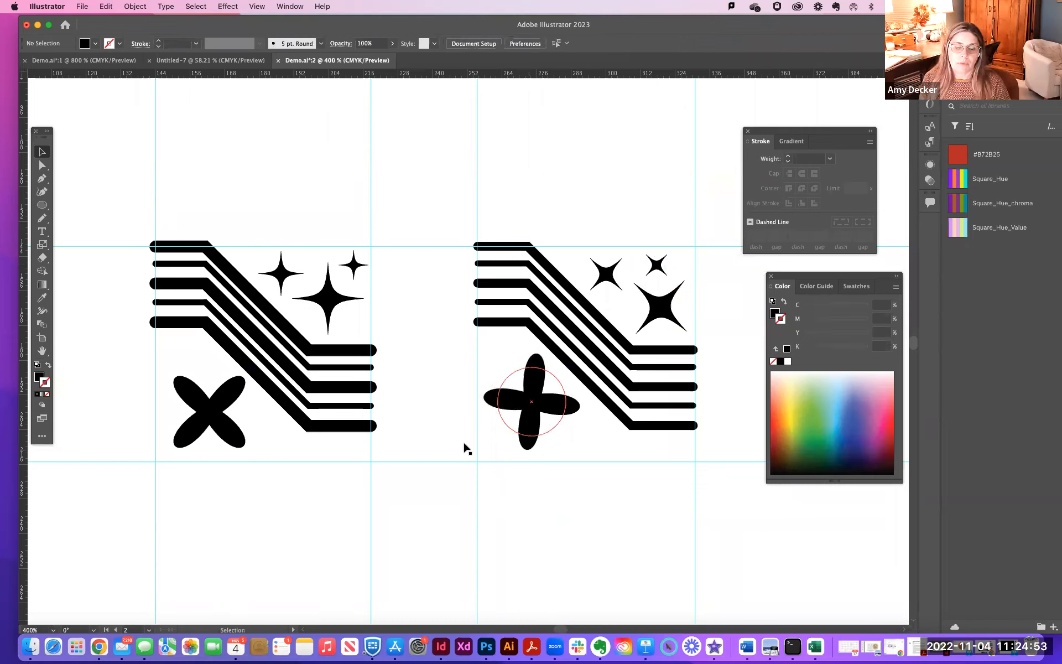
- Try a black bar about 74.55 by 4.98 pt across the base of the copied motif and remove it
{"action": "left_click", "coordinate": [42, 205]}
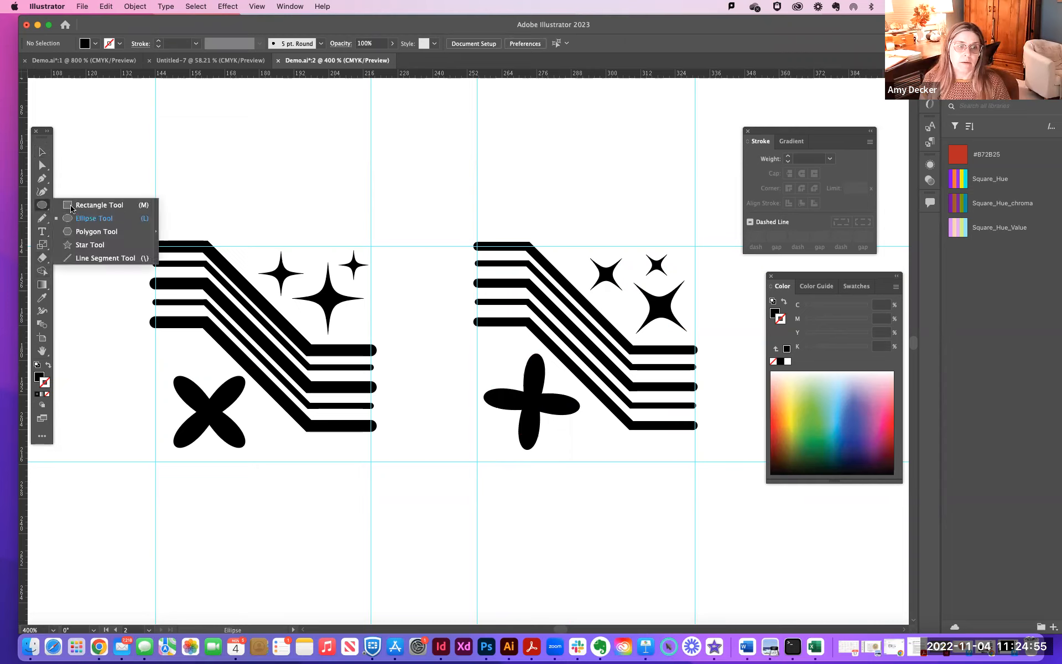
{"action": "left_click", "coordinate": [80, 206]}
{"action": "left_click_drag", "start_coordinate": [550, 442], "coordinate": [693, 456]}
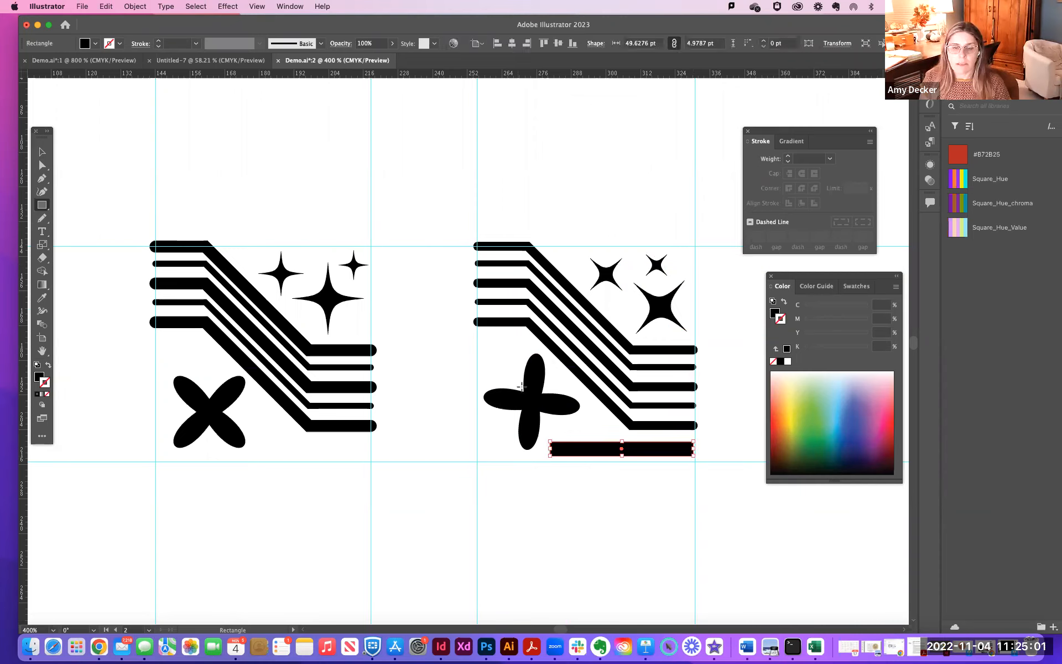
{"action": "left_click", "coordinate": [42, 151]}
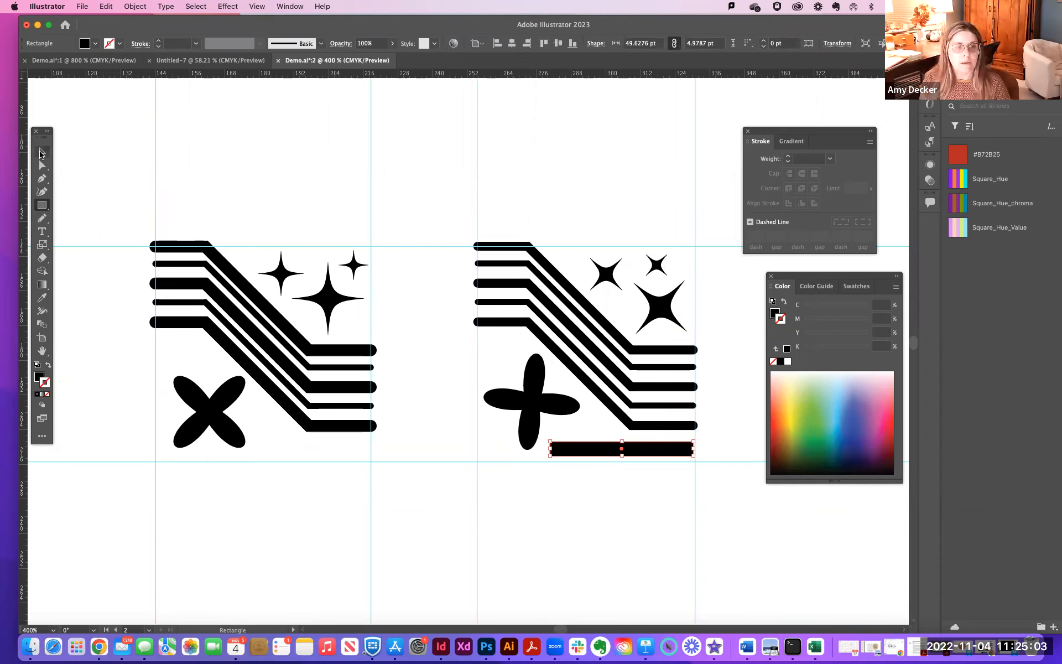
{"action": "left_click_drag", "start_coordinate": [528, 449], "coordinate": [480, 452]}
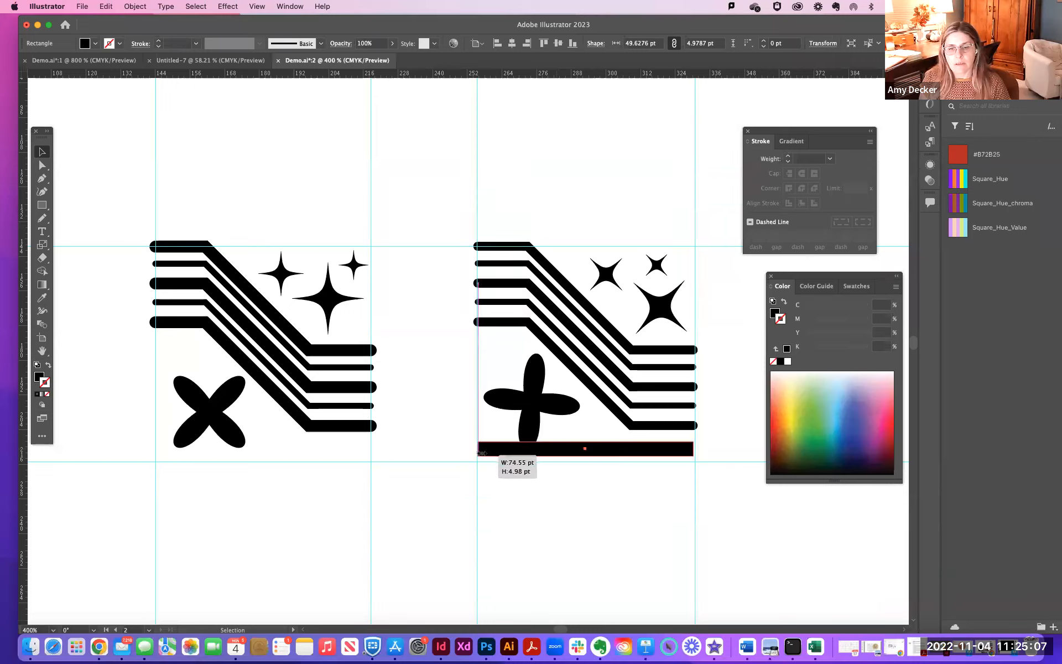
{"action": "left_click_drag", "start_coordinate": [604, 455], "coordinate": [607, 447]}
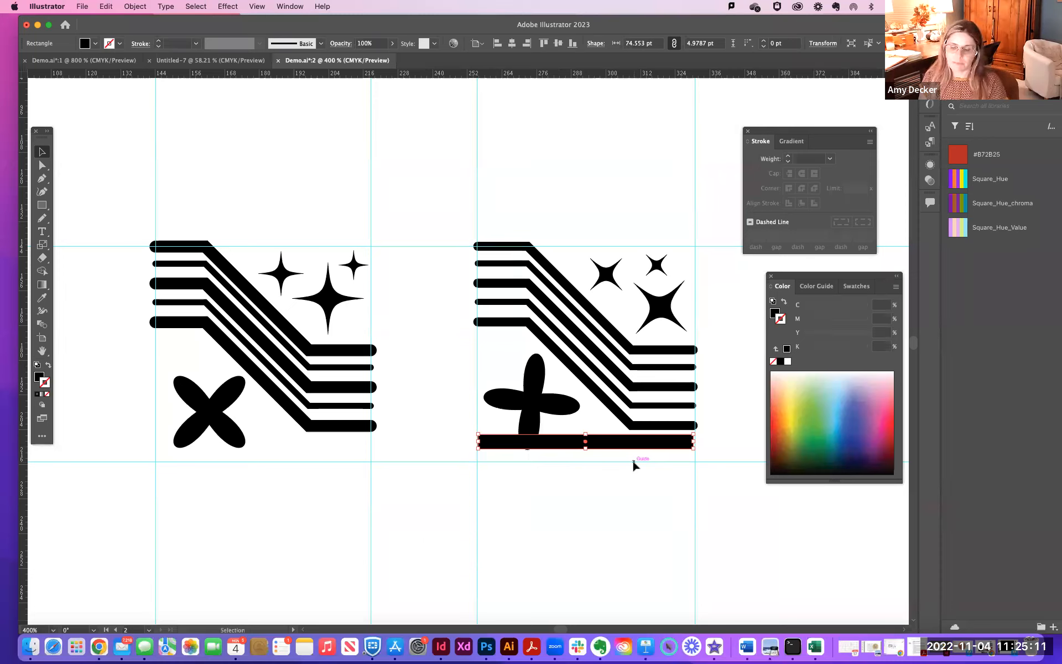
{"action": "key", "text": "Delete"}
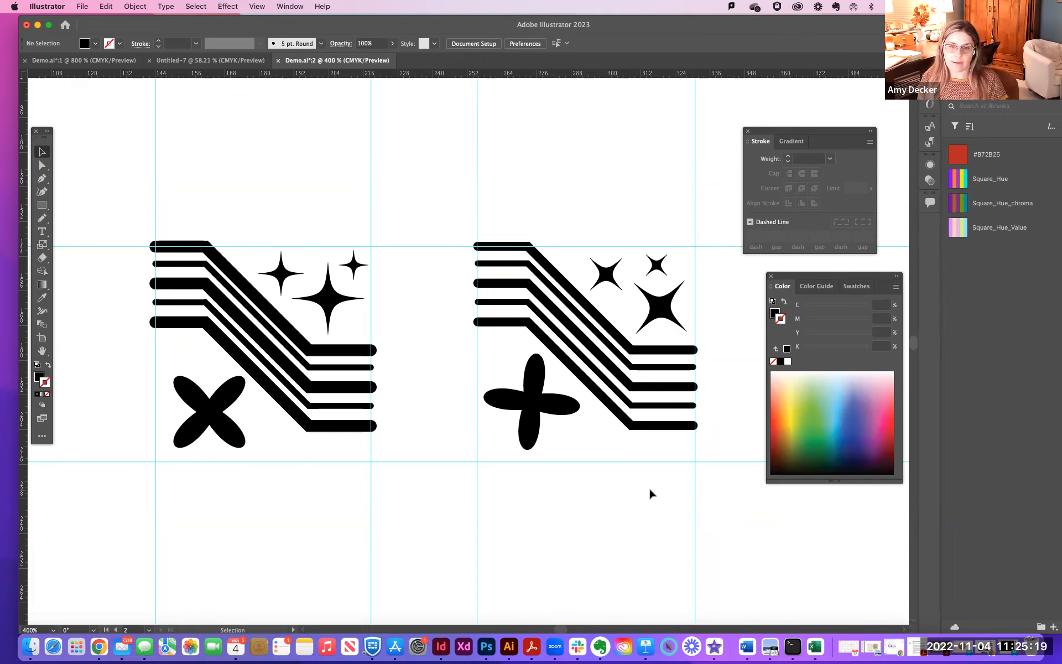
- Copy the whole second motif and place the duplicate about 117 pt to its right as a third motif
{"action": "key", "text": "super+minus"}
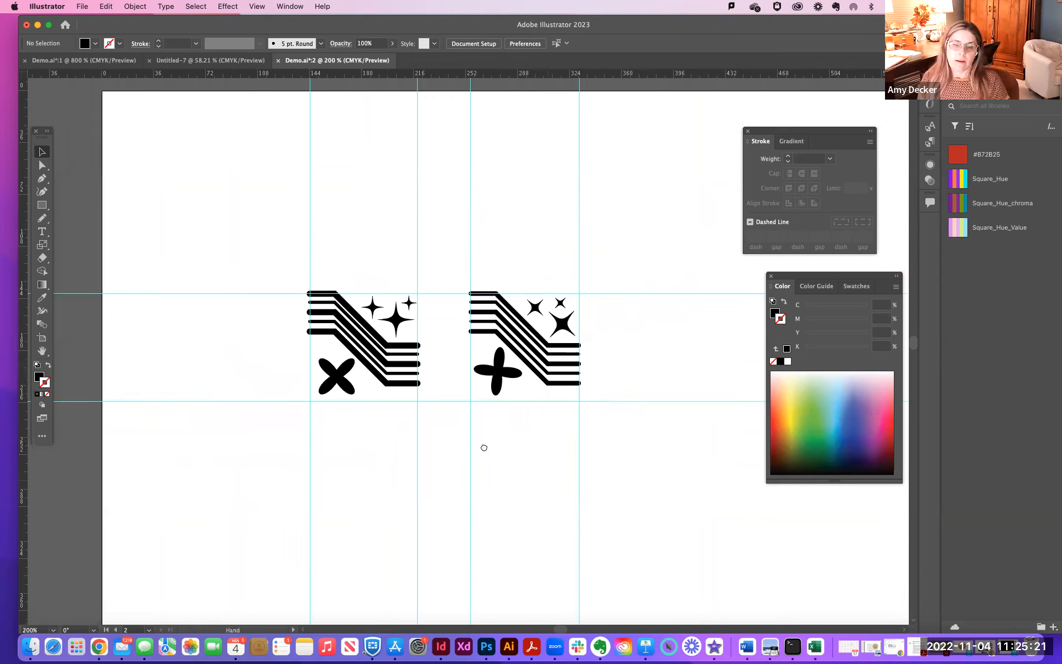
{"action": "left_click_drag", "start_coordinate": [484, 448], "coordinate": [423, 405]}
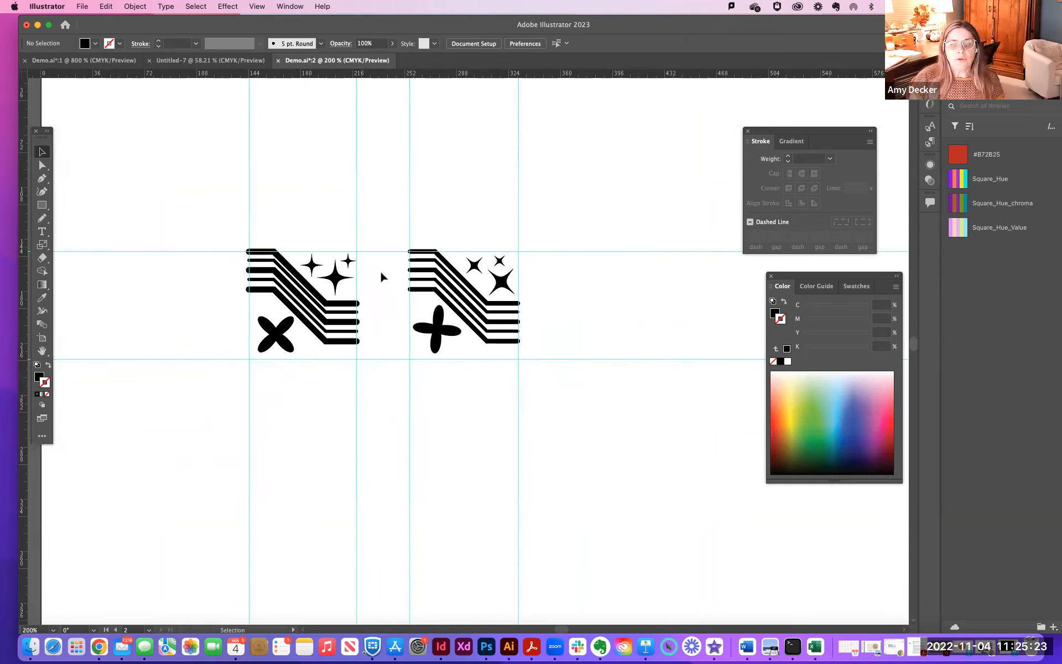
{"action": "left_click_drag", "start_coordinate": [393, 224], "coordinate": [519, 355]}
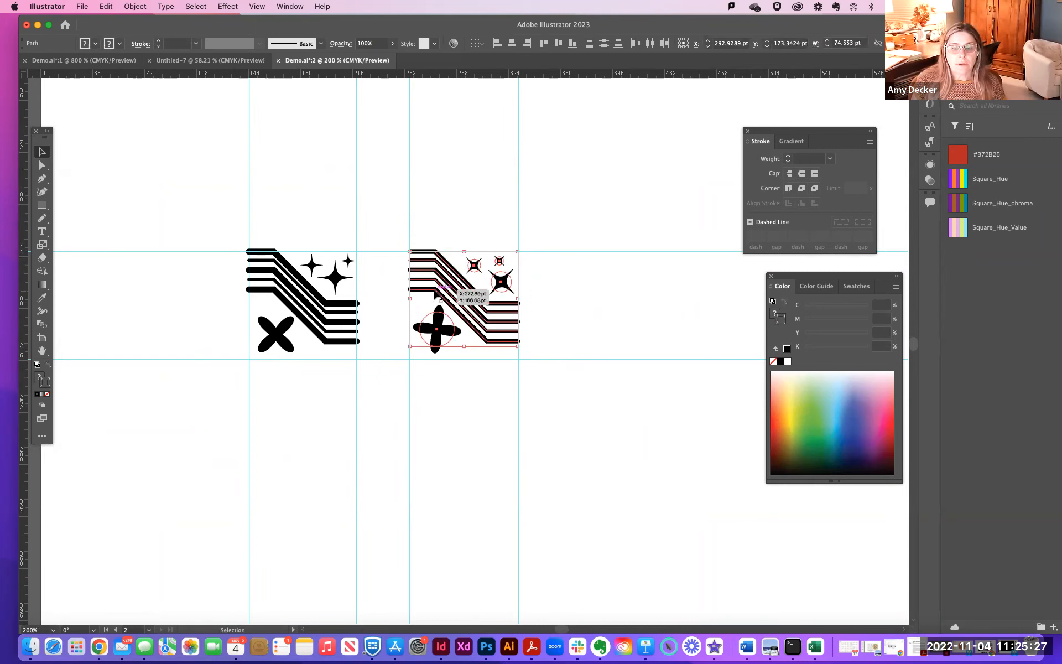
{"action": "key", "text": "super+c"}
{"action": "key", "text": "super+v"}
{"action": "left_click_drag", "start_coordinate": [457, 340], "coordinate": [647, 317]}
{"action": "left_click_drag", "start_coordinate": [490, 394], "coordinate": [487, 345]}
{"action": "key", "text": "a"}
{"action": "key", "text": "super+v"}
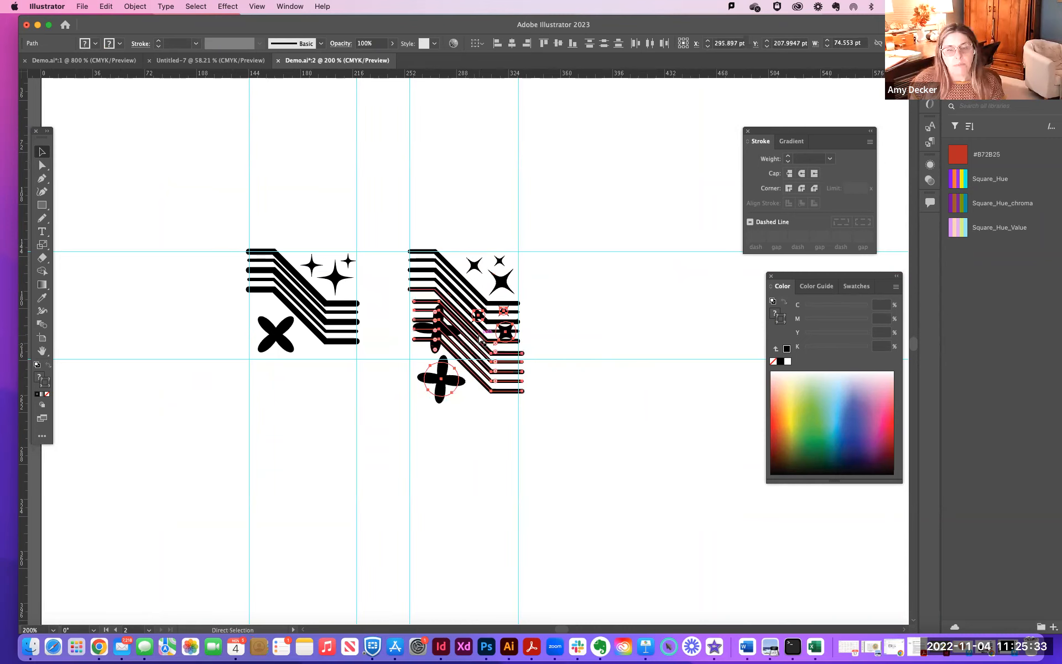
{"action": "left_click_drag", "start_coordinate": [503, 354], "coordinate": [636, 309]}
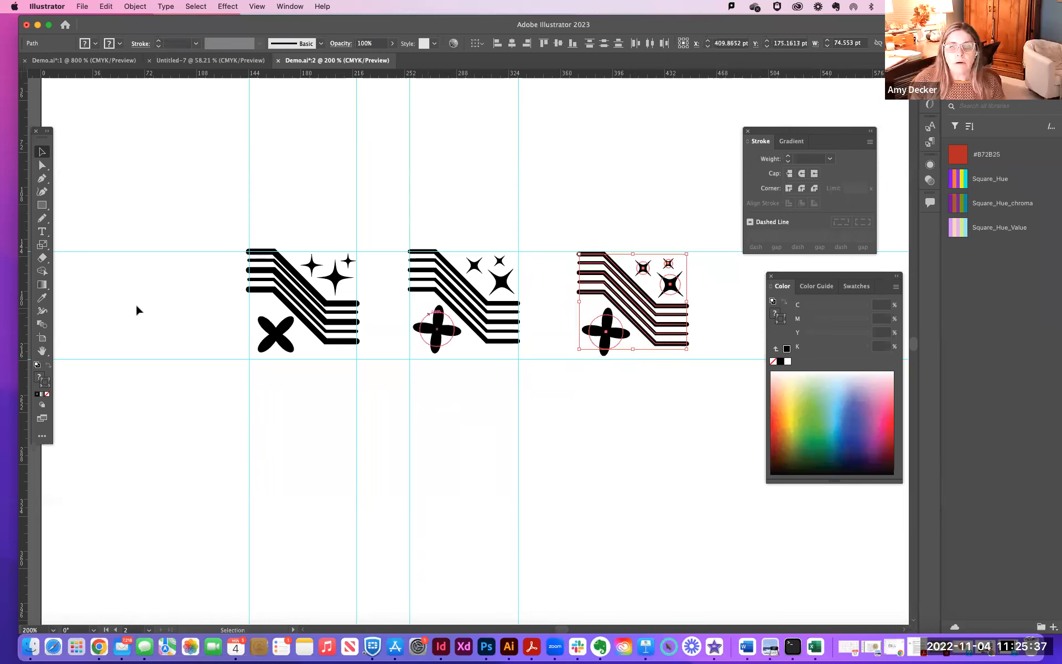
- Add two vertical guides at the left and right ends of the third motif's lines
{"action": "left_click_drag", "start_coordinate": [24, 119], "coordinate": [580, 314]}
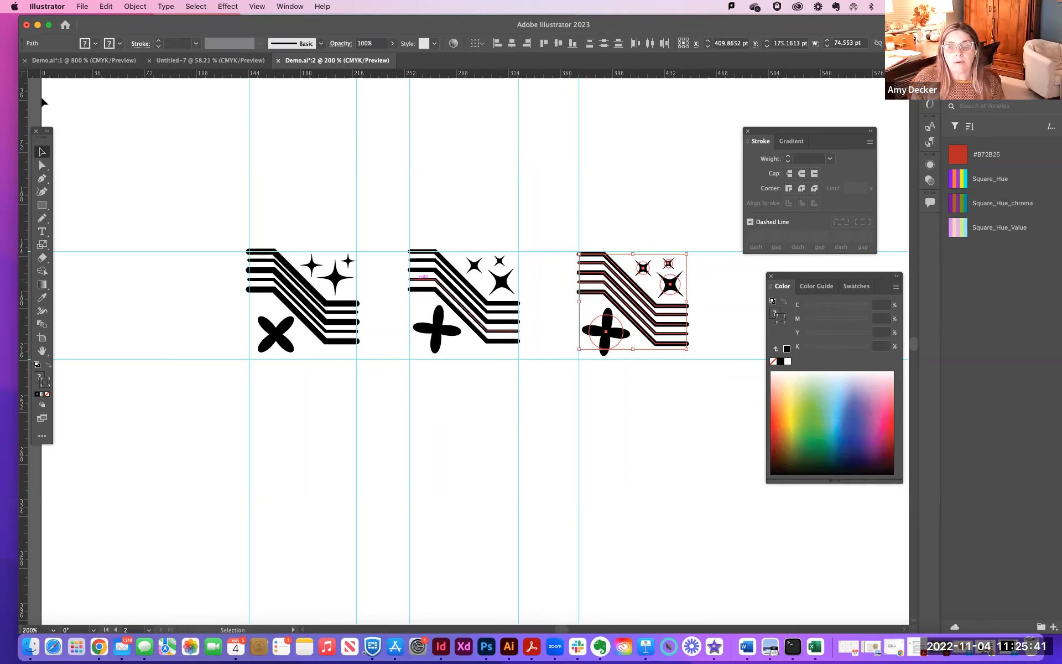
{"action": "left_click_drag", "start_coordinate": [675, 261], "coordinate": [686, 288]}
{"action": "left_click", "coordinate": [706, 298]}
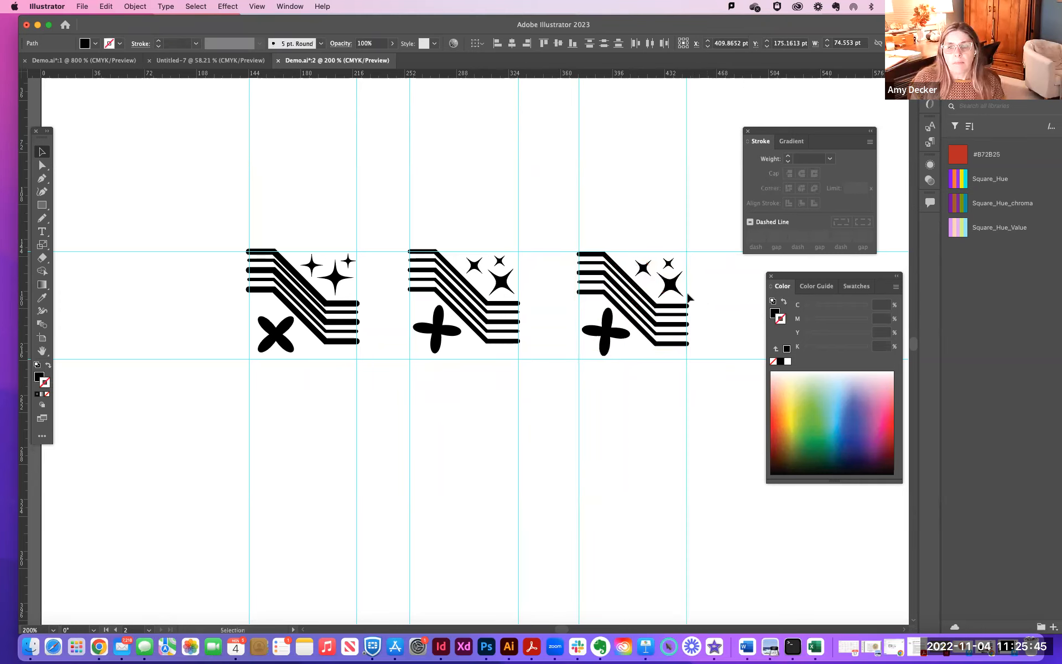
- Delete the three stars from the third motif and move its petal shape below the guide square
{"action": "key", "text": "a"}
{"action": "key", "text": "super+minus"}
{"action": "key", "text": "super+minus"}
{"action": "key", "text": "super+equal"}
{"action": "key", "text": "super+equal"}
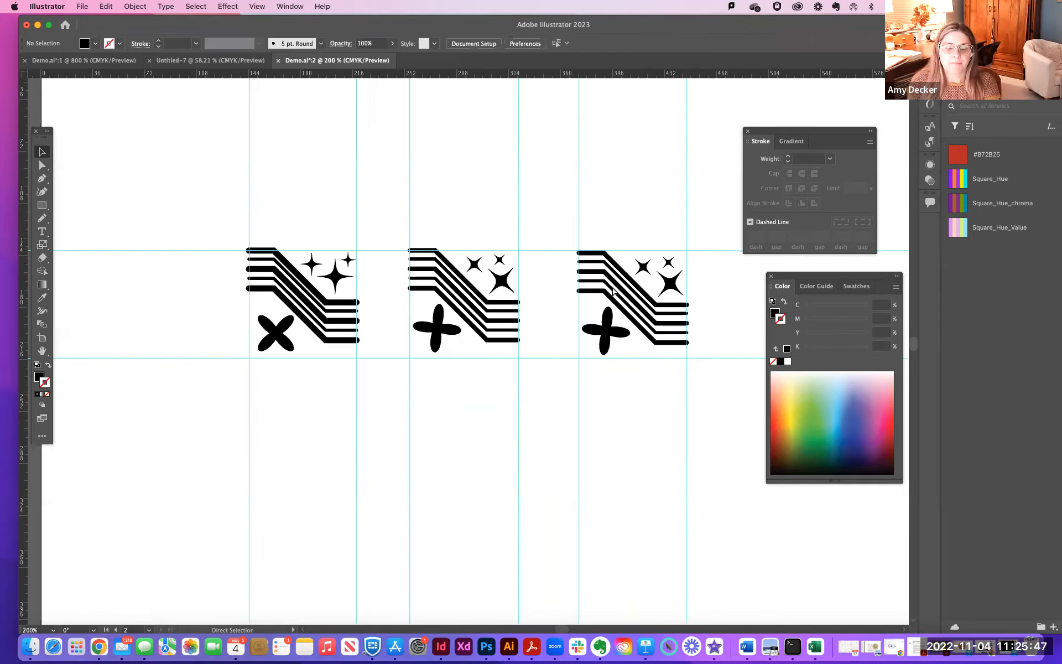
{"action": "key", "text": "super+equal"}
{"action": "key", "text": "v"}
{"action": "scroll", "coordinate": [553, 232], "scroll_direction": "right", "scroll_amount": 5}
{"action": "left_click_drag", "start_coordinate": [553, 233], "coordinate": [625, 300]}
{"action": "key", "text": "Delete"}
{"action": "left_click_drag", "start_coordinate": [501, 369], "coordinate": [507, 488]}
- Duplicate the third motif's five lines, rotate the duplicate 90°, and center it across the original lines
{"action": "left_click_drag", "start_coordinate": [510, 313], "coordinate": [526, 322]}
{"action": "key", "text": "super+c"}
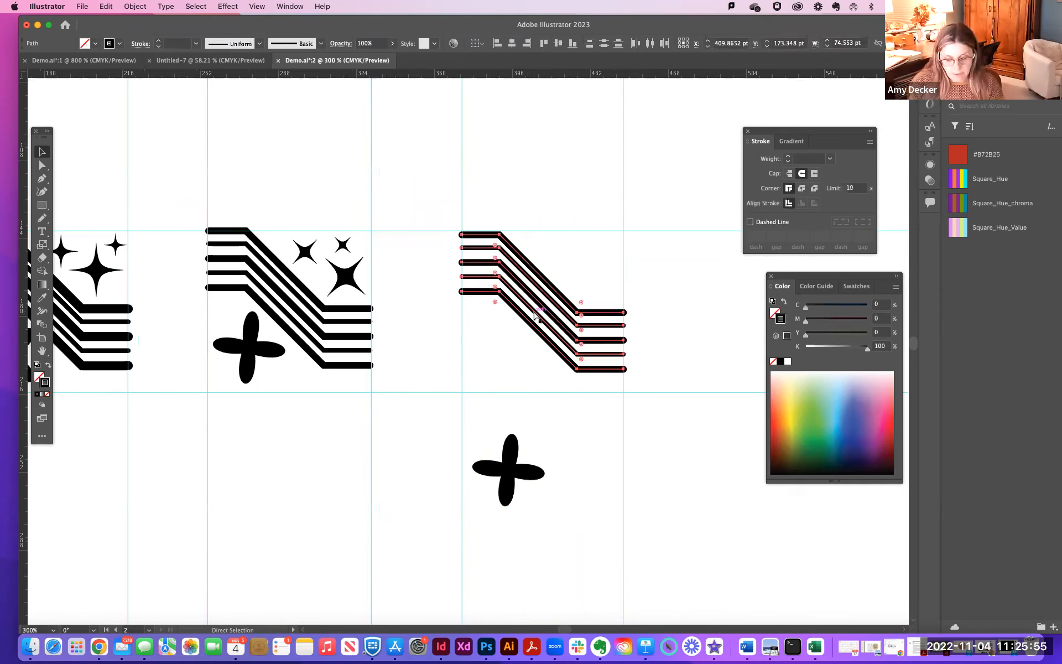
{"action": "key", "text": "super+v"}
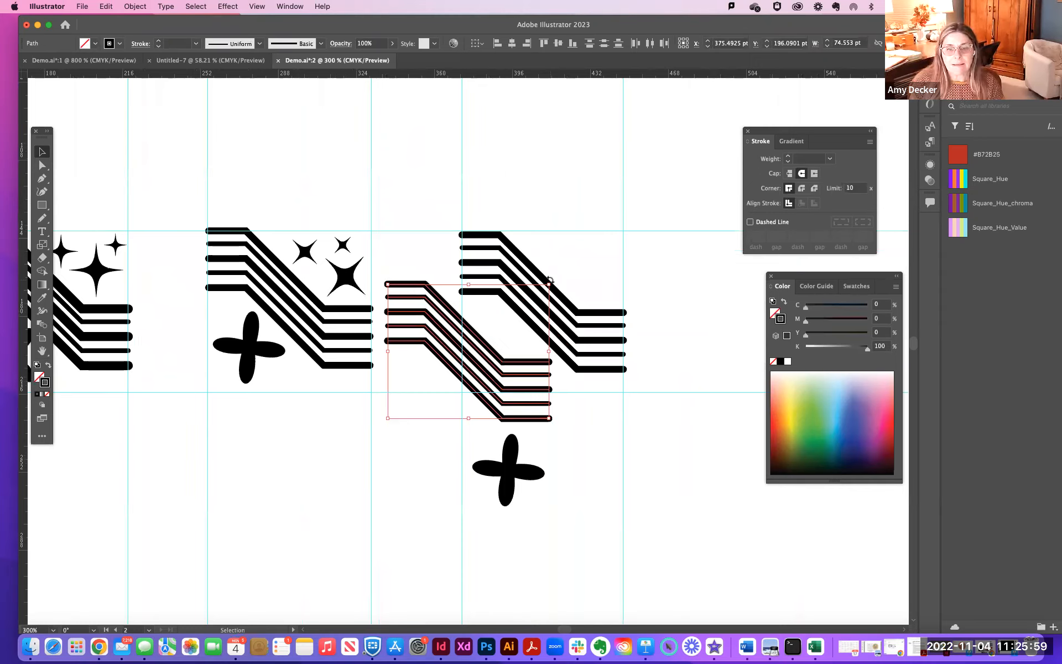
{"action": "left_click_drag", "start_coordinate": [559, 300], "coordinate": [474, 371]}
{"action": "left_click_drag", "start_coordinate": [473, 371], "coordinate": [553, 332]}
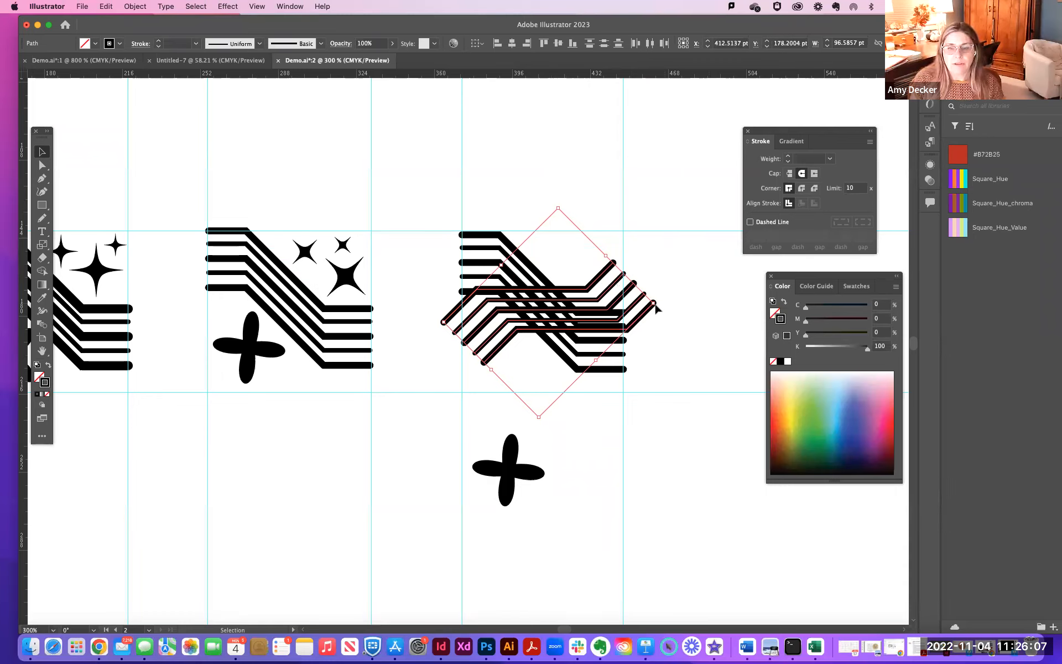
{"action": "left_click_drag", "start_coordinate": [659, 305], "coordinate": [614, 241]}
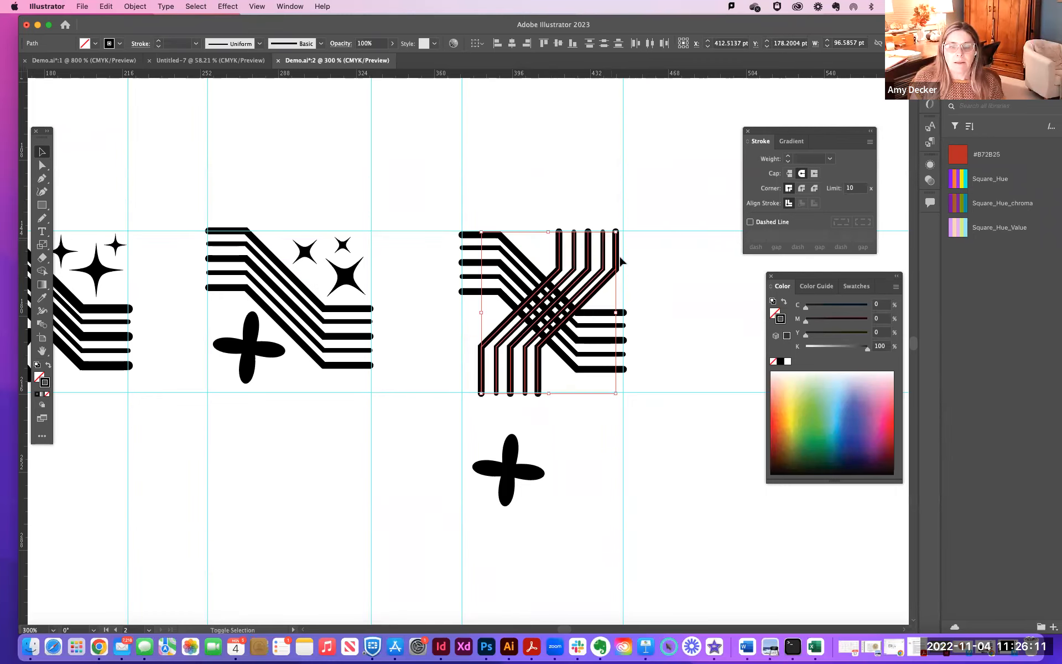
{"action": "left_click", "coordinate": [669, 327]}
- Color the strokes of the five lines with vertical ends pale green (C 41.57, M 0, Y 31.37, K 0)
{"action": "scroll", "coordinate": [570, 341], "scroll_direction": "up", "scroll_amount": 1}
{"action": "key", "text": "super+equal"}
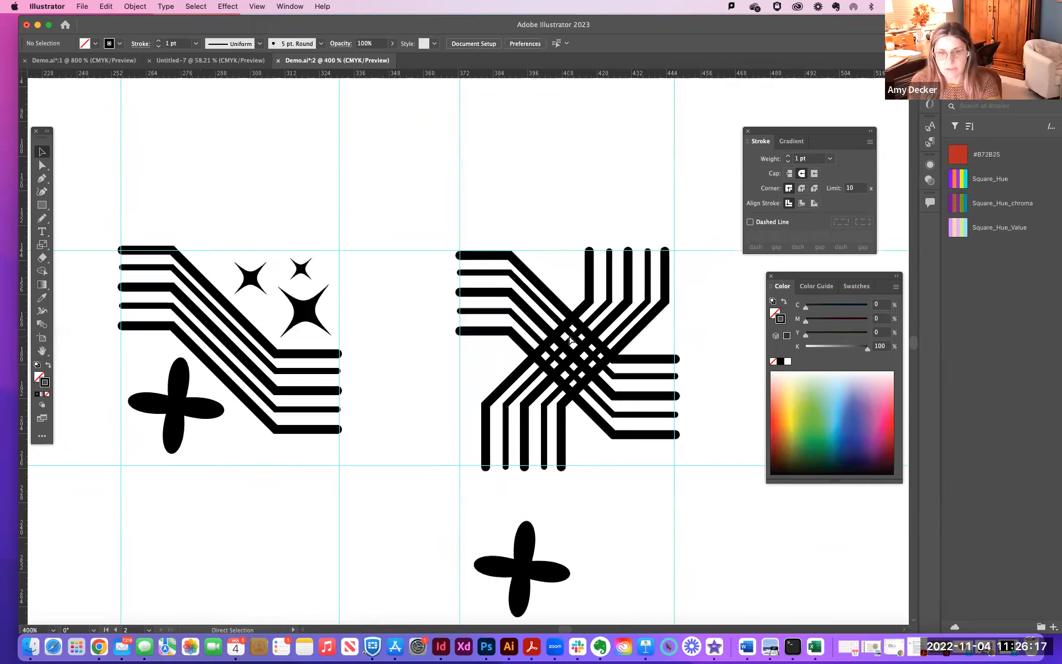
{"action": "key", "text": "super+equal"}
{"action": "key", "text": "super+equal"}
{"action": "left_click_drag", "start_coordinate": [572, 340], "coordinate": [396, 299]}
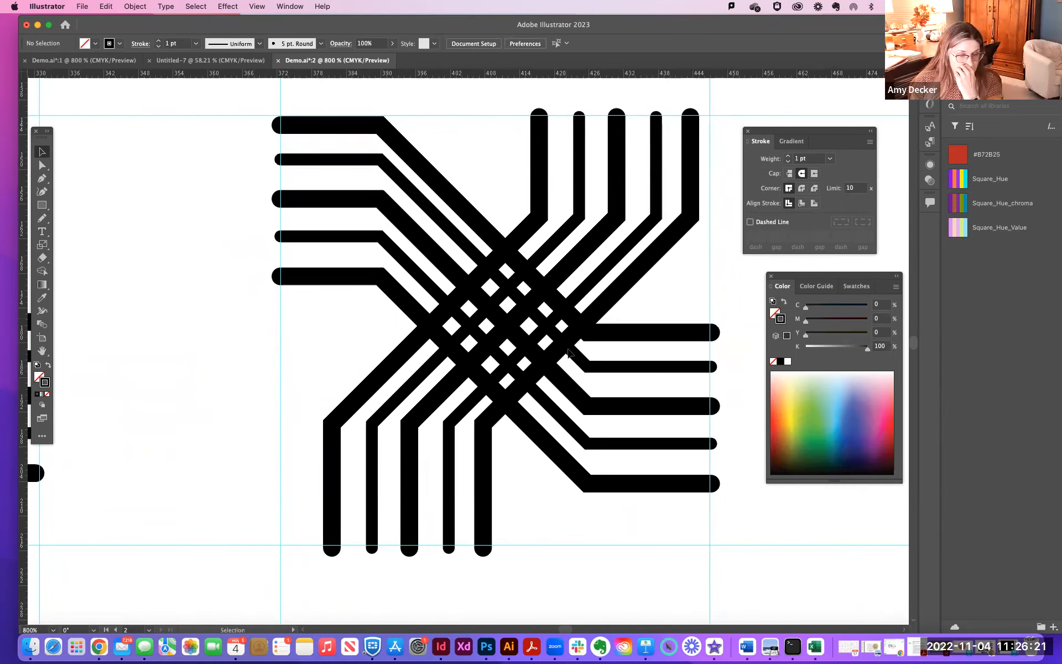
{"action": "left_click", "coordinate": [535, 223]}
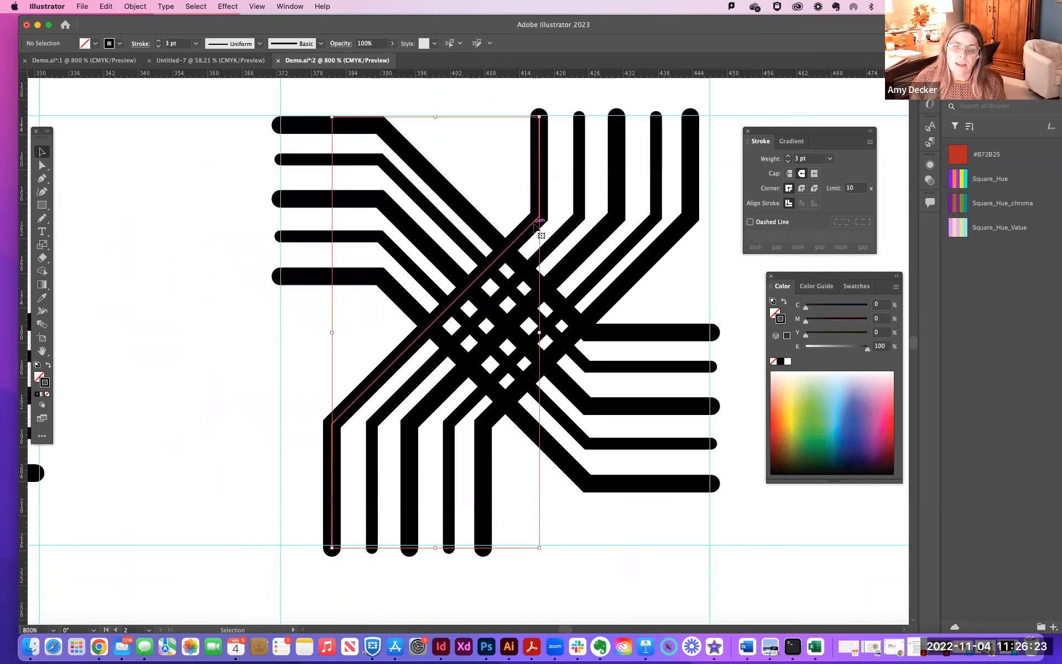
{"action": "mouse_move", "coordinate": [510, 156]}
{"action": "left_mouse_down"}
{"action": "mouse_move", "coordinate": [729, 177]}
{"action": "mouse_move", "coordinate": [711, 179]}
{"action": "left_mouse_up"}
{"action": "left_click", "coordinate": [828, 393]}
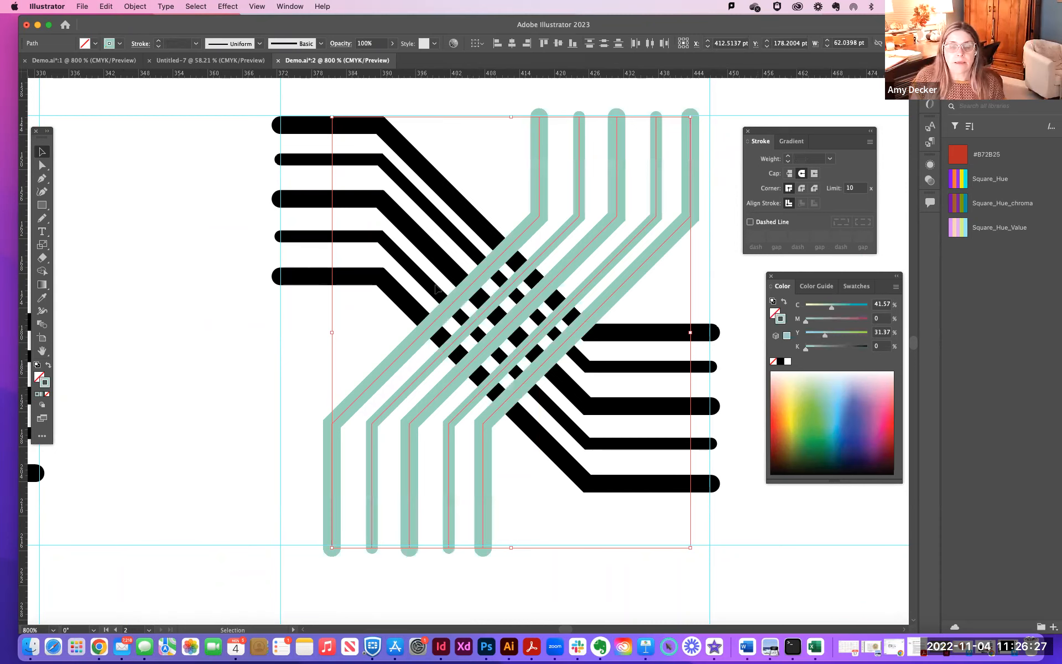
- Color the strokes of the five lines with horizontal ends orange (C 0, M 63.53, Y 98.04, K 0)
{"action": "left_click_drag", "start_coordinate": [299, 97], "coordinate": [325, 288]}
{"action": "left_click", "coordinate": [777, 402]}
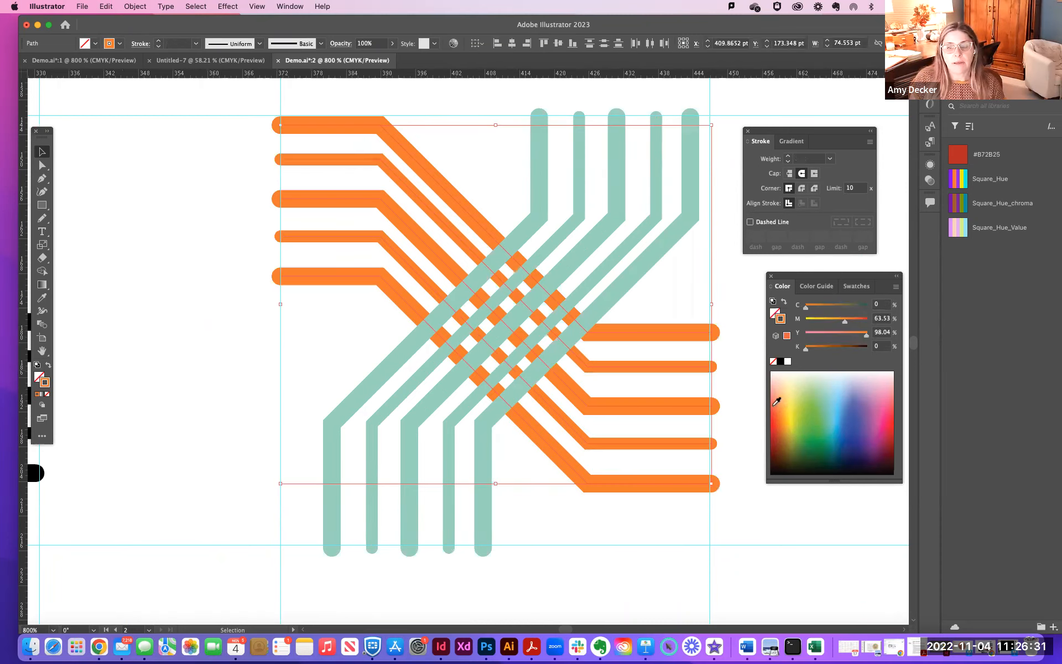
{"action": "left_click", "coordinate": [233, 300]}
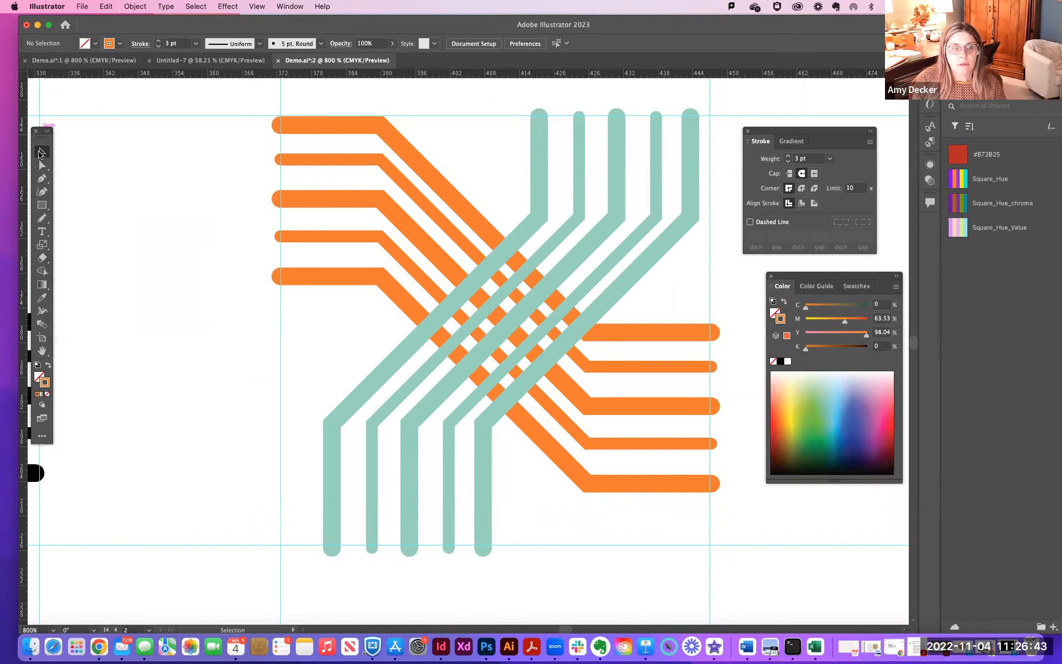
- Try to intertwine the ten orange and green lines by swapping the uppermost crossing
{"action": "left_click", "coordinate": [134, 6]}
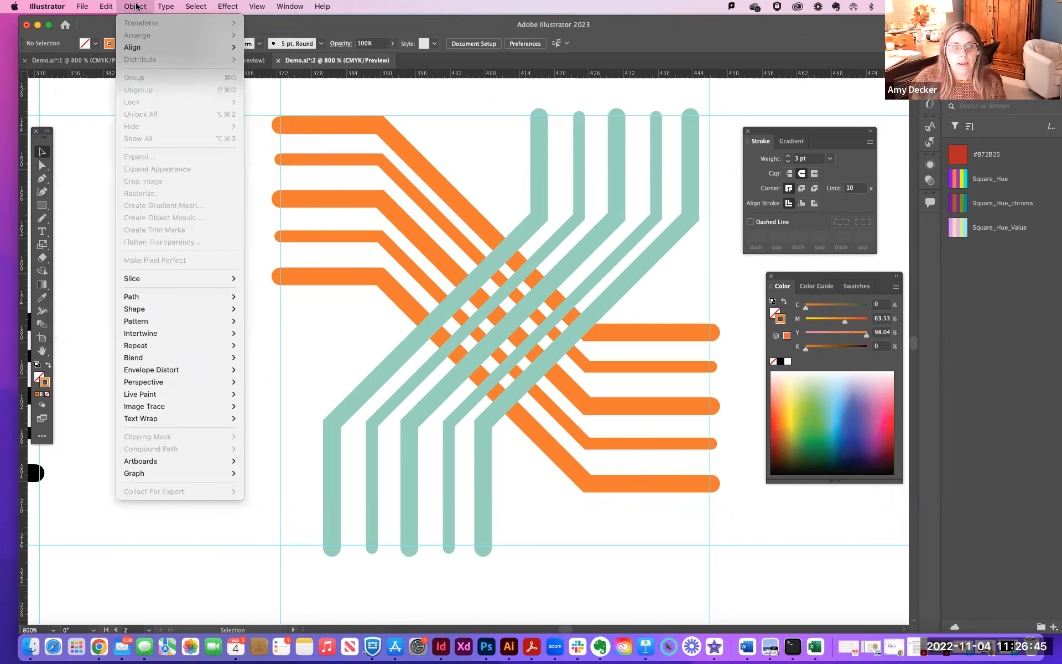
{"action": "mouse_move", "coordinate": [166, 333]}
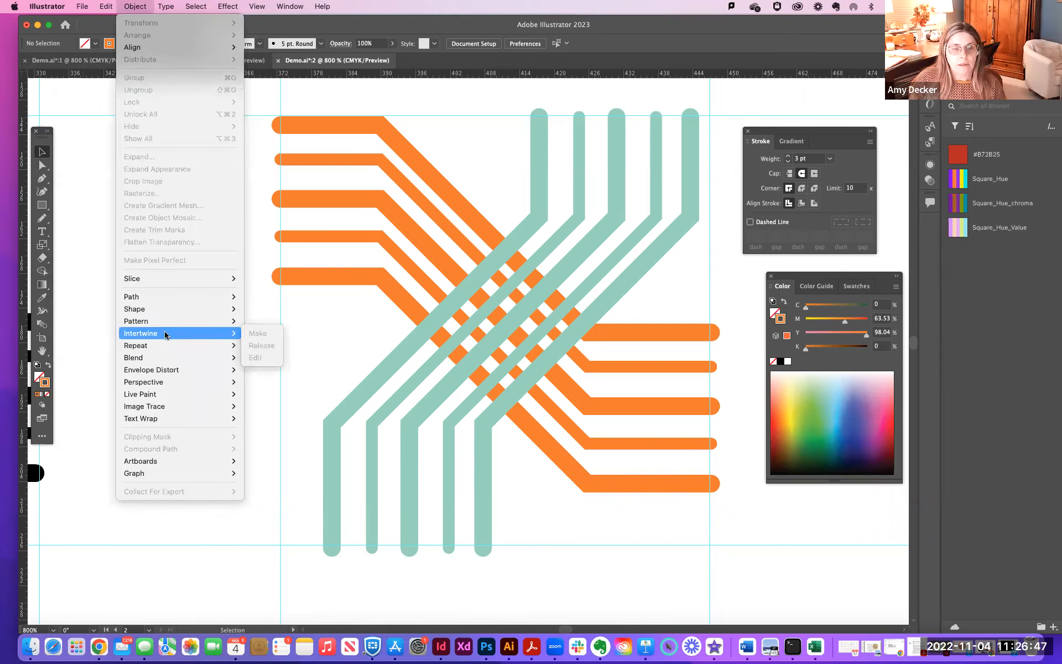
{"action": "left_click", "coordinate": [503, 203]}
{"action": "left_click_drag", "start_coordinate": [248, 101], "coordinate": [751, 559]}
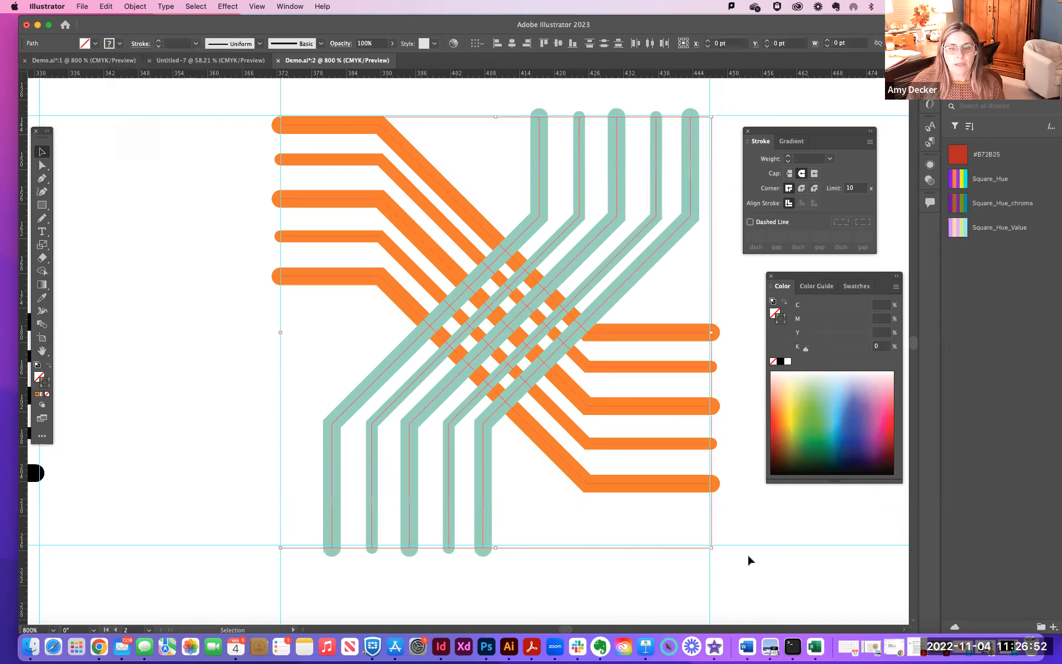
{"action": "left_click", "coordinate": [135, 7]}
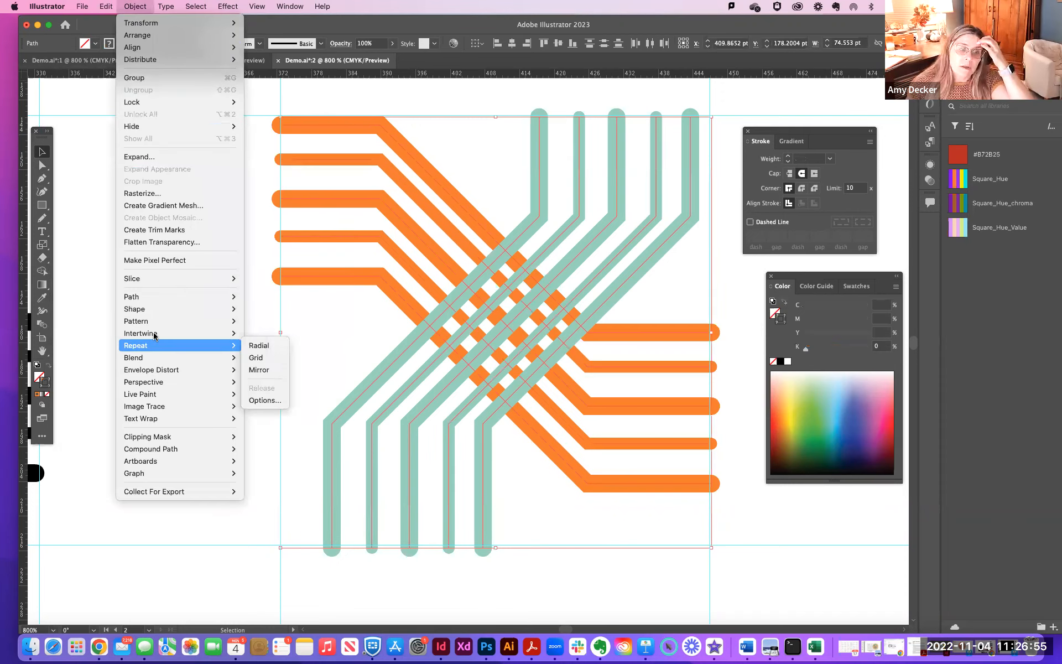
{"action": "left_click", "coordinate": [259, 334]}
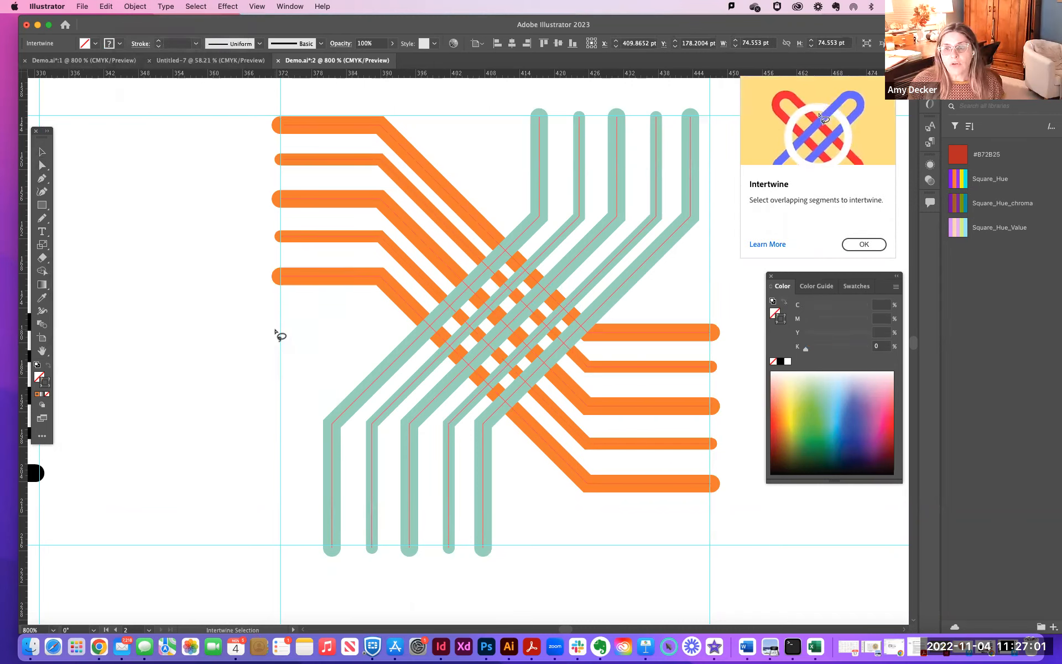
{"action": "left_click", "coordinate": [864, 244]}
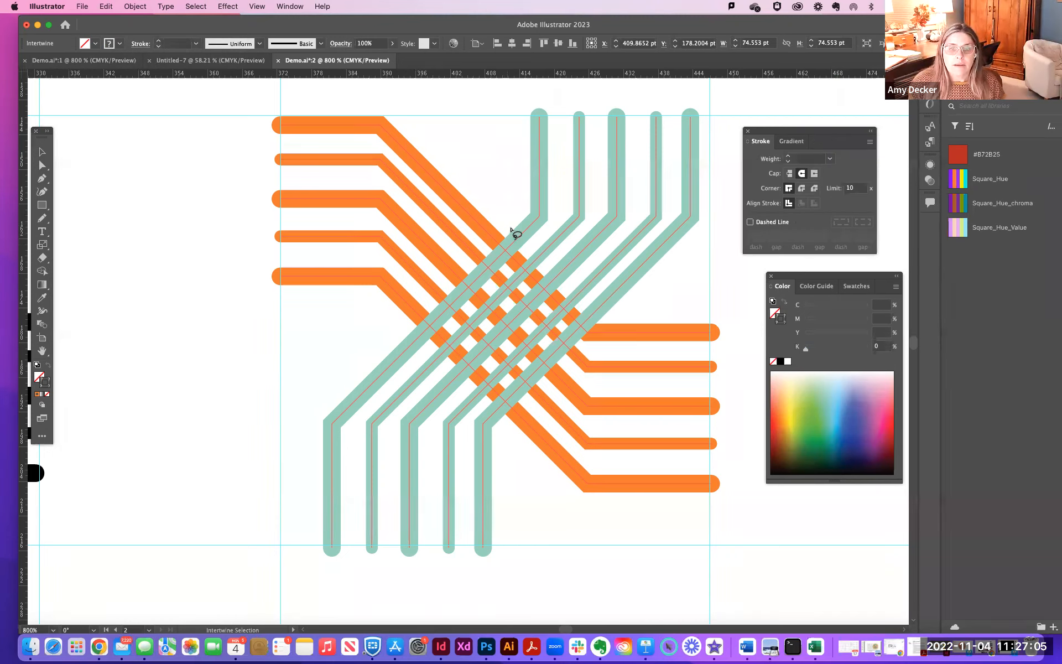
{"action": "mouse_move", "coordinate": [489, 237]}
{"action": "left_mouse_down"}
{"action": "mouse_move", "coordinate": [526, 246]}
{"action": "mouse_move", "coordinate": [509, 217]}
{"action": "mouse_move", "coordinate": [491, 255]}
{"action": "mouse_move", "coordinate": [511, 269]}
{"action": "mouse_move", "coordinate": [532, 243]}
{"action": "mouse_move", "coordinate": [535, 252]}
{"action": "mouse_move", "coordinate": [500, 225]}
{"action": "left_mouse_up"}
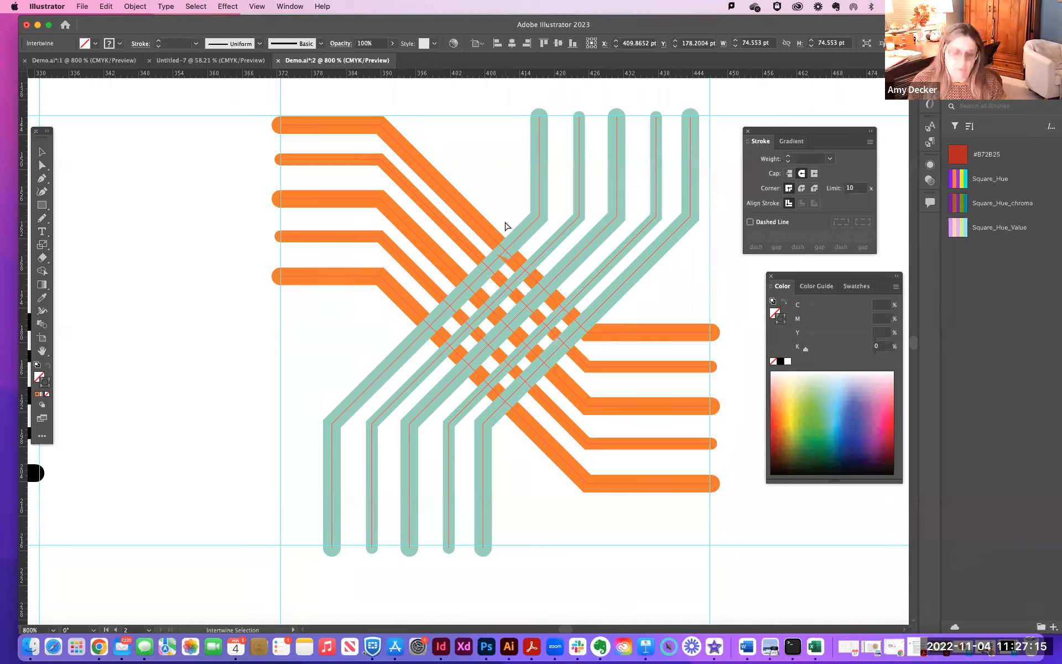
{"action": "key", "text": "Escape"}
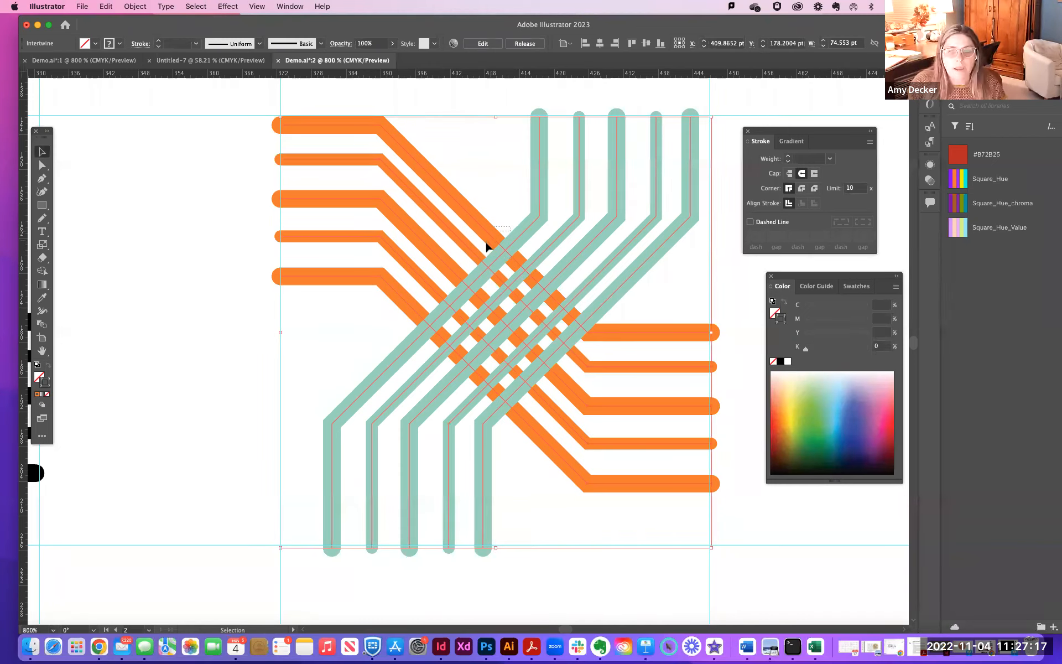
{"action": "left_click", "coordinate": [503, 208]}
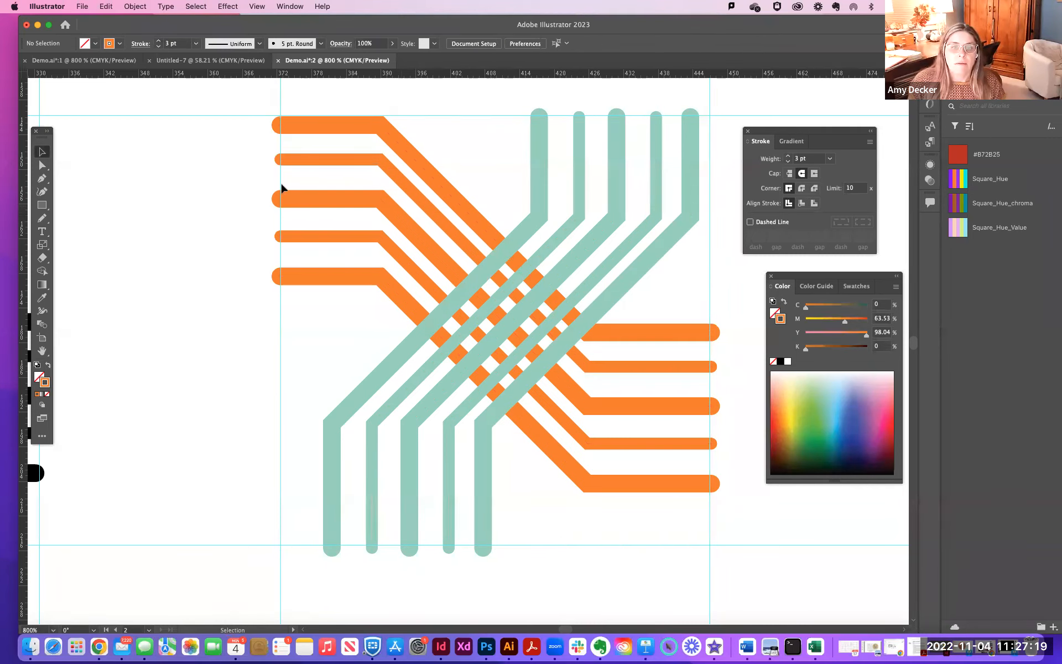
- Release the Intertwine on the crossing orange and green lines
{"action": "left_click_drag", "start_coordinate": [242, 105], "coordinate": [742, 576]}
{"action": "left_click", "coordinate": [133, 6]}
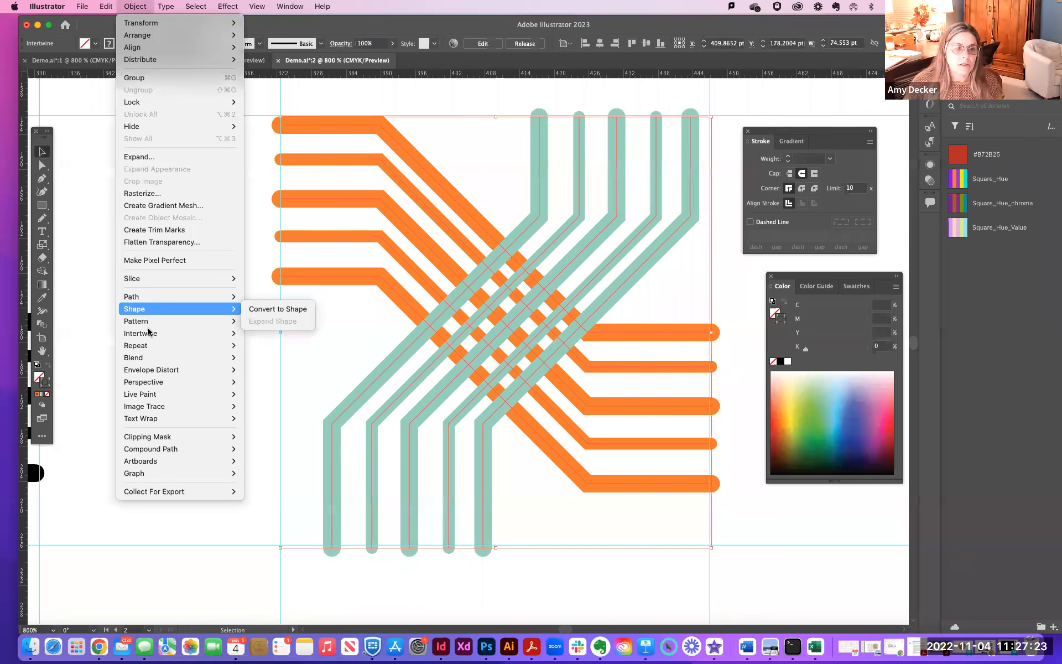
{"action": "mouse_move", "coordinate": [161, 334]}
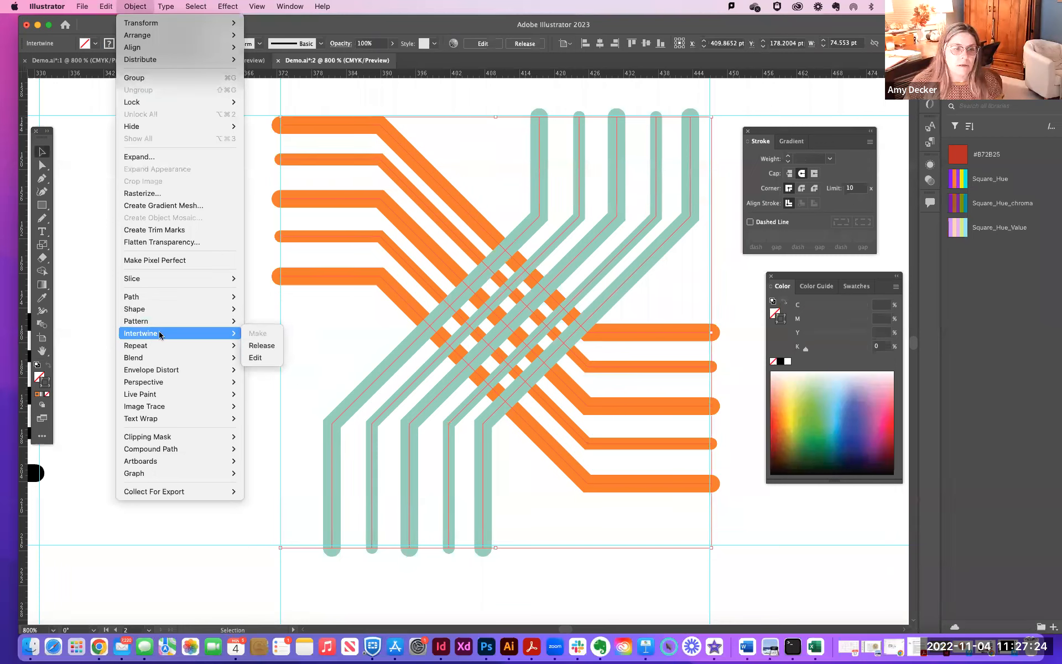
{"action": "left_click", "coordinate": [262, 345]}
- Make an Intertwine object from the five orange and five green lines
{"action": "left_click", "coordinate": [132, 6]}
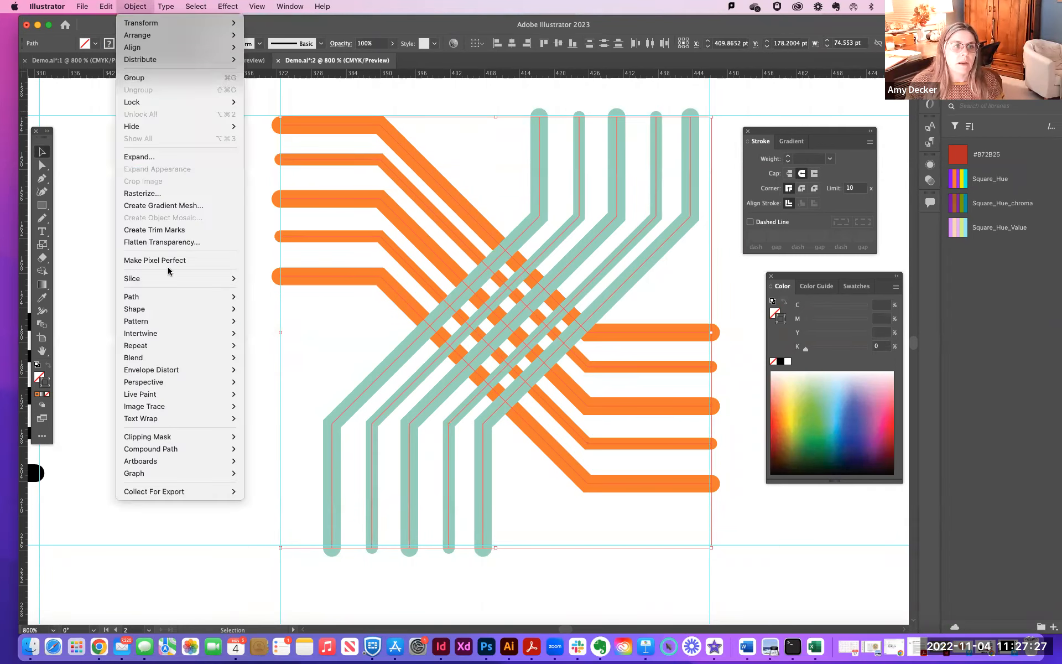
{"action": "mouse_move", "coordinate": [173, 334]}
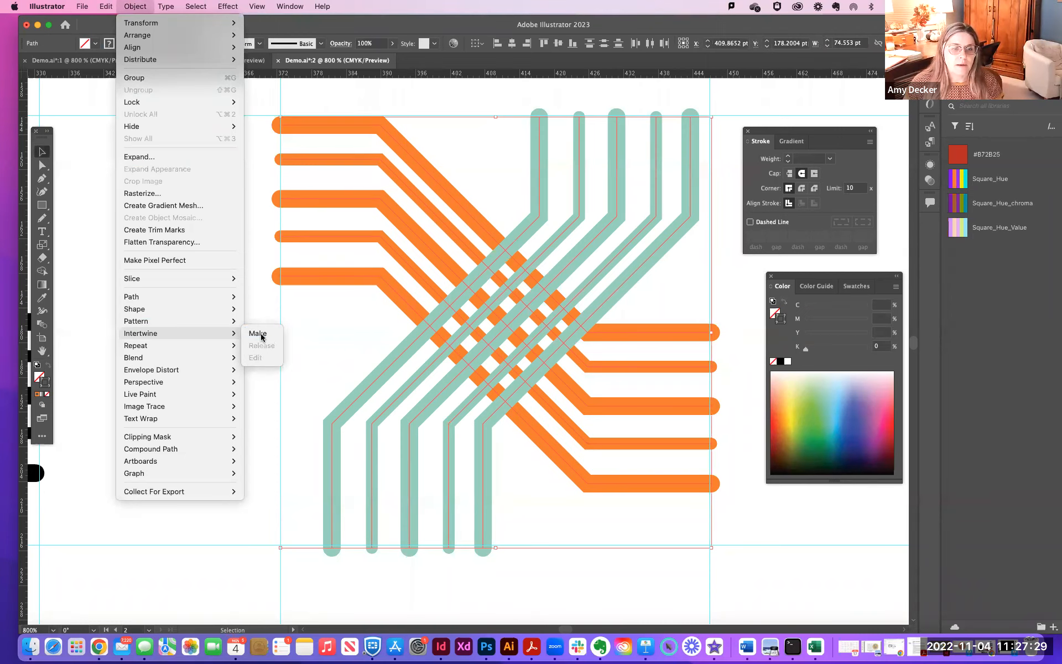
{"action": "left_click", "coordinate": [258, 334]}
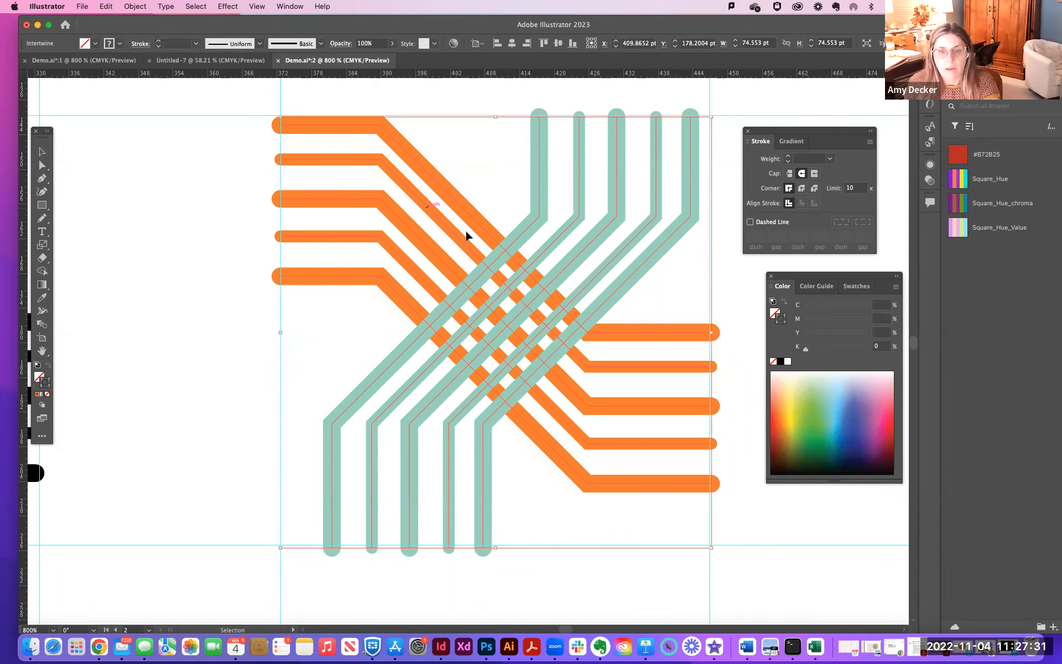
- Bring the first, third and fifth orange lines in front of the upper-left green line where they cross it
{"action": "key", "text": "super+equal"}
{"action": "key", "text": "super+equal"}
{"action": "key", "text": "super+equal"}
{"action": "scroll", "coordinate": [486, 250], "scroll_direction": "up", "scroll_amount": 10}
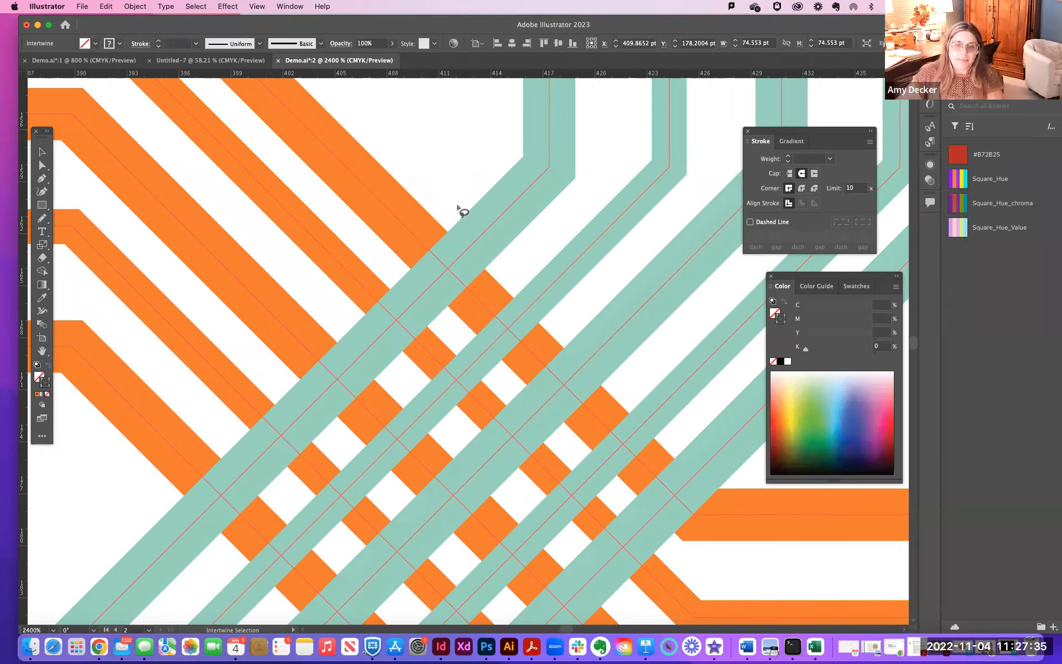
{"action": "mouse_move", "coordinate": [450, 213]}
{"action": "left_mouse_down"}
{"action": "mouse_move", "coordinate": [398, 265]}
{"action": "mouse_move", "coordinate": [446, 320]}
{"action": "mouse_move", "coordinate": [502, 274]}
{"action": "mouse_move", "coordinate": [502, 259]}
{"action": "mouse_move", "coordinate": [448, 214]}
{"action": "left_mouse_up"}
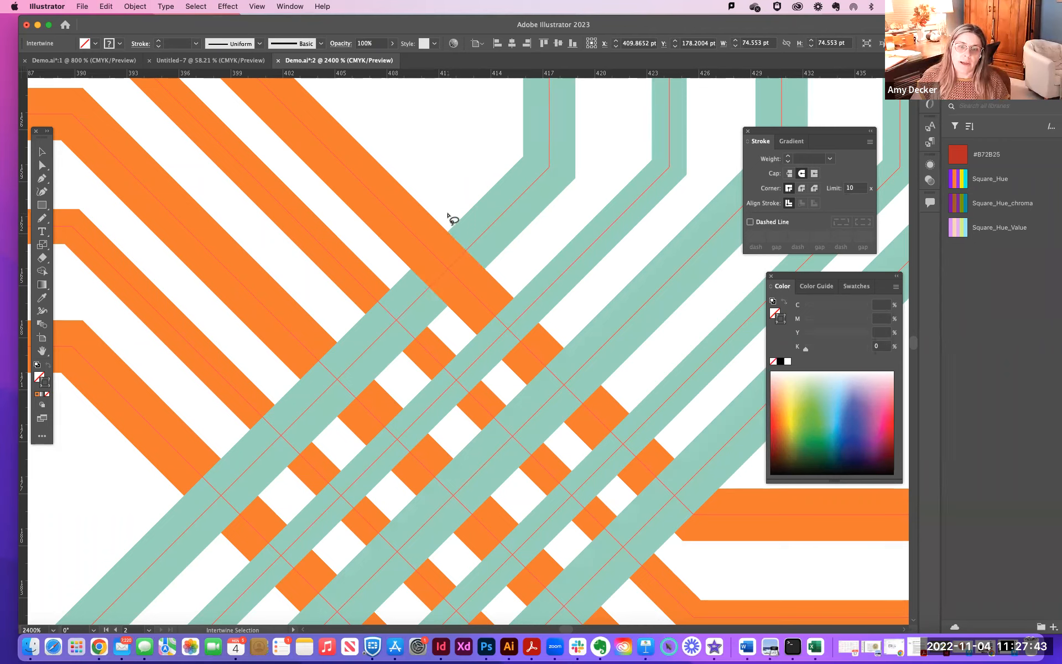
{"action": "mouse_move", "coordinate": [334, 326]}
{"action": "left_mouse_down"}
{"action": "mouse_move", "coordinate": [290, 373]}
{"action": "mouse_move", "coordinate": [306, 407]}
{"action": "mouse_move", "coordinate": [345, 430]}
{"action": "mouse_move", "coordinate": [381, 400]}
{"action": "mouse_move", "coordinate": [383, 370]}
{"action": "left_mouse_up"}
{"action": "left_click_drag", "start_coordinate": [349, 327], "coordinate": [339, 331]}
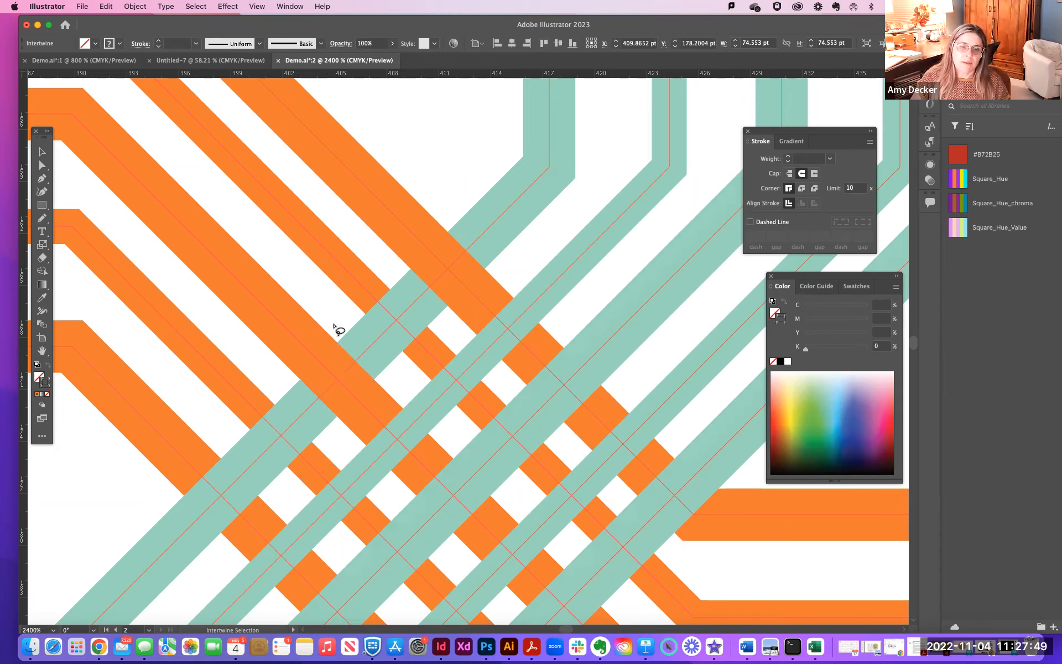
{"action": "mouse_move", "coordinate": [273, 497]}
{"action": "left_mouse_down"}
{"action": "mouse_move", "coordinate": [204, 451]}
{"action": "mouse_move", "coordinate": [178, 466]}
{"action": "mouse_move", "coordinate": [171, 496]}
{"action": "mouse_move", "coordinate": [211, 543]}
{"action": "mouse_move", "coordinate": [277, 498]}
{"action": "left_mouse_up"}
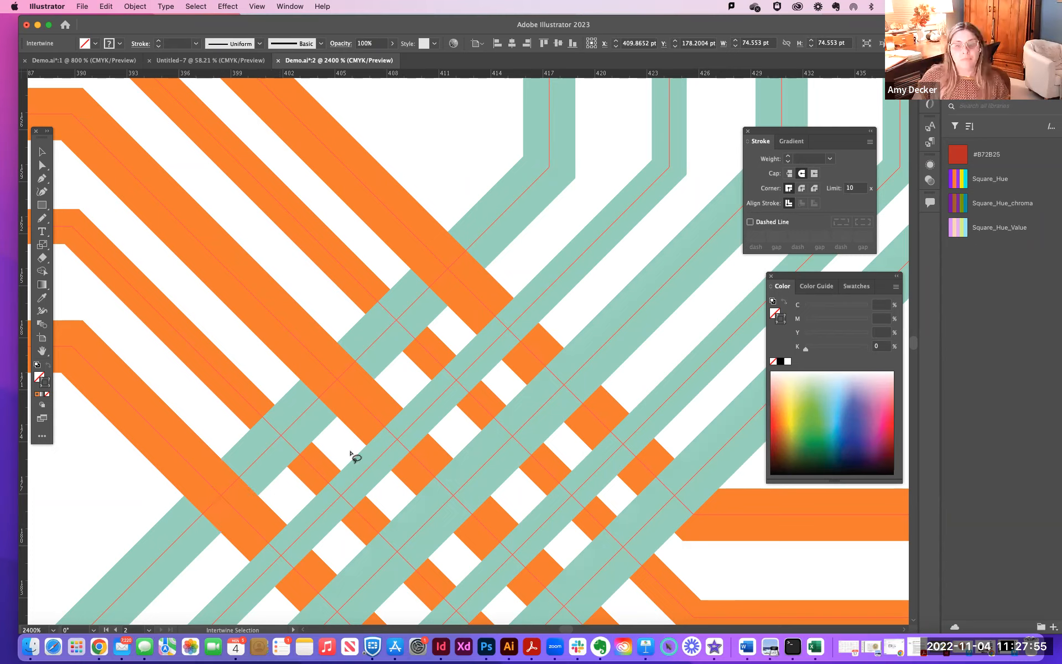
- Pass the second and fourth orange lines over the second green line, and the first, third and fifth orange lines over the third green line
{"action": "mouse_move", "coordinate": [429, 365]}
{"action": "left_mouse_down"}
{"action": "mouse_move", "coordinate": [421, 399]}
{"action": "mouse_move", "coordinate": [471, 407]}
{"action": "mouse_move", "coordinate": [489, 393]}
{"action": "mouse_move", "coordinate": [483, 358]}
{"action": "mouse_move", "coordinate": [453, 353]}
{"action": "left_mouse_up"}
{"action": "mouse_move", "coordinate": [344, 457]}
{"action": "left_mouse_down"}
{"action": "mouse_move", "coordinate": [308, 498]}
{"action": "mouse_move", "coordinate": [320, 530]}
{"action": "mouse_move", "coordinate": [360, 529]}
{"action": "mouse_move", "coordinate": [377, 506]}
{"action": "mouse_move", "coordinate": [377, 479]}
{"action": "mouse_move", "coordinate": [343, 458]}
{"action": "left_mouse_up"}
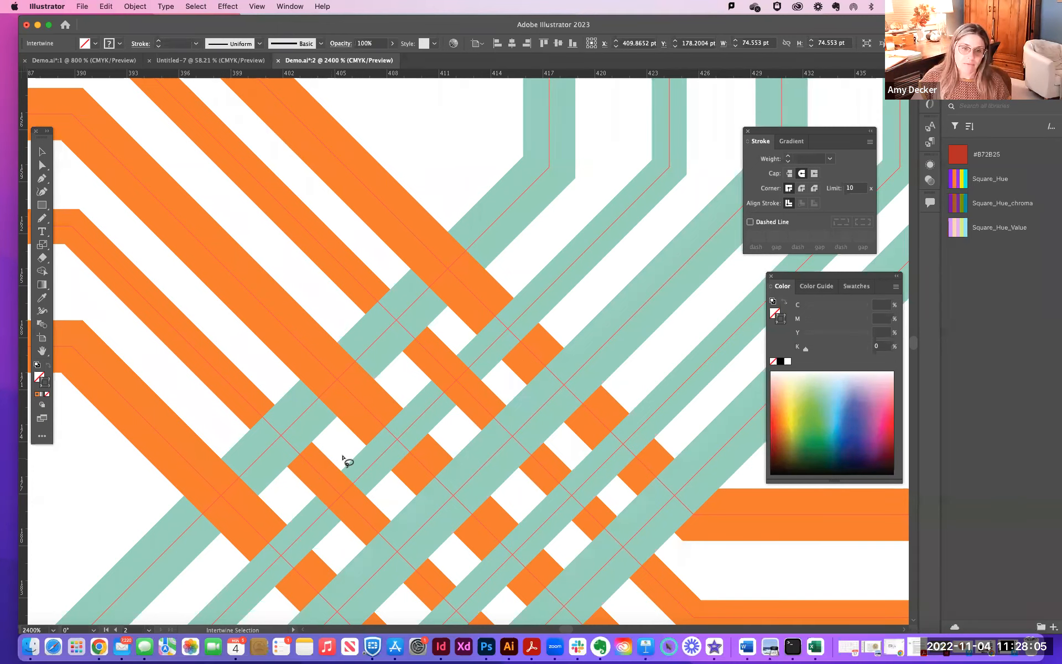
{"action": "key", "text": "space"}
{"action": "left_click_drag", "start_coordinate": [423, 463], "coordinate": [372, 299]}
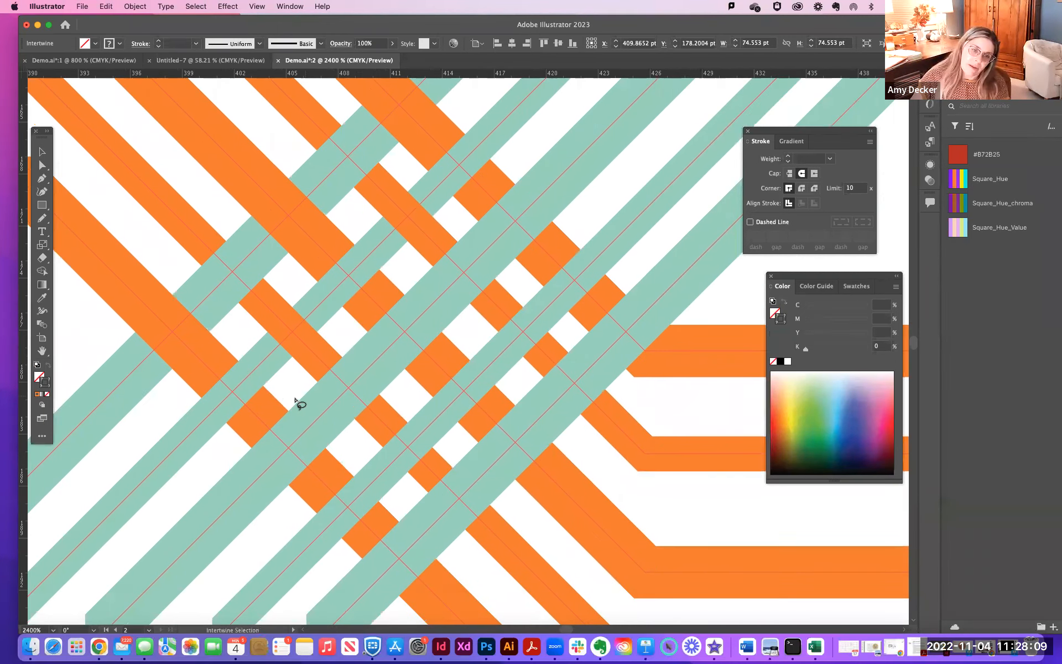
{"action": "mouse_move", "coordinate": [293, 402]}
{"action": "left_mouse_down"}
{"action": "mouse_move", "coordinate": [268, 412]}
{"action": "mouse_move", "coordinate": [235, 460]}
{"action": "mouse_move", "coordinate": [256, 491]}
{"action": "mouse_move", "coordinate": [305, 487]}
{"action": "mouse_move", "coordinate": [334, 451]}
{"action": "mouse_move", "coordinate": [331, 419]}
{"action": "mouse_move", "coordinate": [289, 403]}
{"action": "left_mouse_up"}
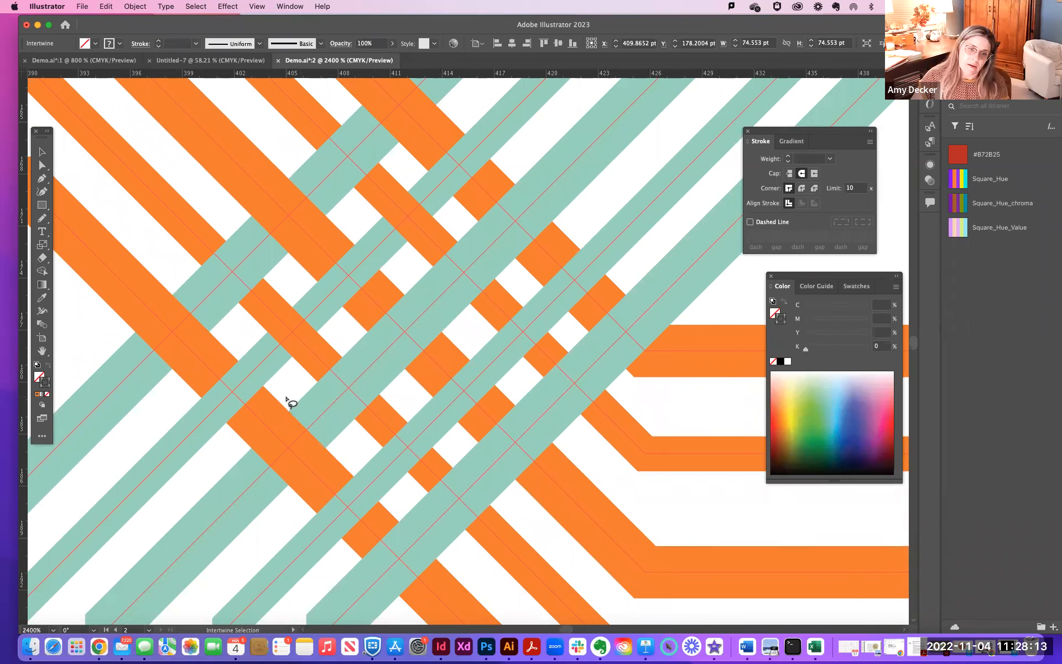
{"action": "mouse_move", "coordinate": [407, 282]}
{"action": "left_mouse_down"}
{"action": "mouse_move", "coordinate": [364, 326]}
{"action": "mouse_move", "coordinate": [361, 347]}
{"action": "mouse_move", "coordinate": [405, 389]}
{"action": "mouse_move", "coordinate": [453, 324]}
{"action": "mouse_move", "coordinate": [433, 298]}
{"action": "mouse_move", "coordinate": [436, 307]}
{"action": "mouse_move", "coordinate": [405, 285]}
{"action": "left_mouse_up"}
{"action": "mouse_move", "coordinate": [522, 166]}
{"action": "left_mouse_down"}
{"action": "mouse_move", "coordinate": [468, 227]}
{"action": "mouse_move", "coordinate": [517, 269]}
{"action": "mouse_move", "coordinate": [574, 207]}
{"action": "mouse_move", "coordinate": [520, 168]}
{"action": "left_mouse_up"}
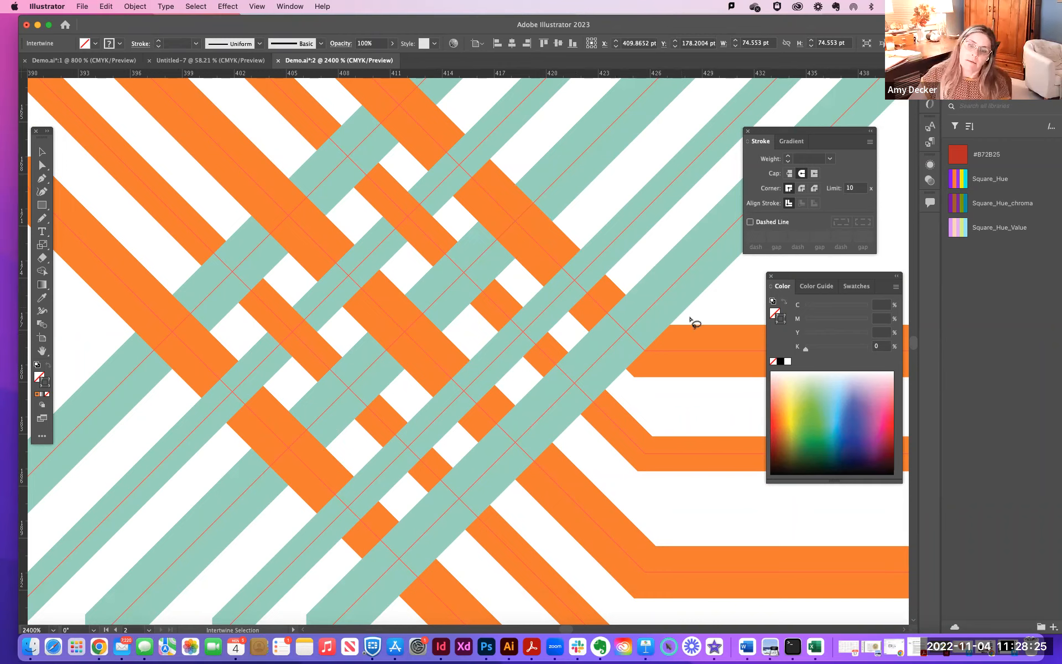
- Pass the second and fourth orange lines over the fourth green line, and the first, third and fifth over the fifth, finishing the weave
{"action": "mouse_move", "coordinate": [697, 316]}
{"action": "left_mouse_down"}
{"action": "mouse_move", "coordinate": [651, 284]}
{"action": "mouse_move", "coordinate": [615, 289]}
{"action": "mouse_move", "coordinate": [591, 332]}
{"action": "mouse_move", "coordinate": [611, 383]}
{"action": "mouse_move", "coordinate": [645, 367]}
{"action": "mouse_move", "coordinate": [695, 317]}
{"action": "left_mouse_up"}
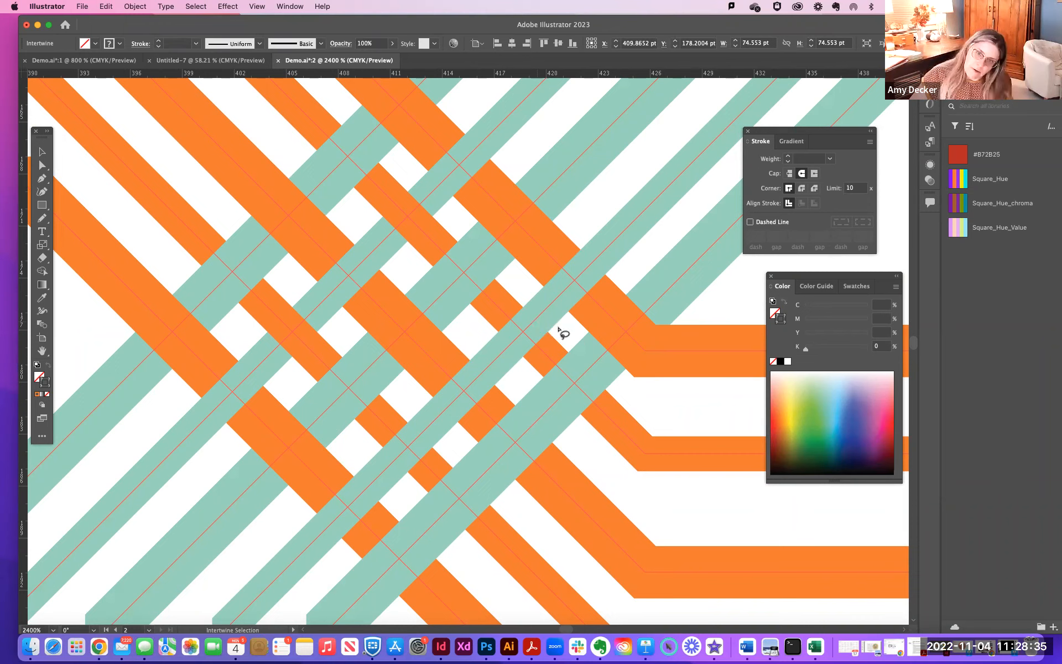
{"action": "mouse_move", "coordinate": [548, 315]}
{"action": "left_mouse_down"}
{"action": "mouse_move", "coordinate": [530, 298]}
{"action": "mouse_move", "coordinate": [495, 329]}
{"action": "mouse_move", "coordinate": [510, 353]}
{"action": "mouse_move", "coordinate": [553, 344]}
{"action": "mouse_move", "coordinate": [565, 330]}
{"action": "left_mouse_up"}
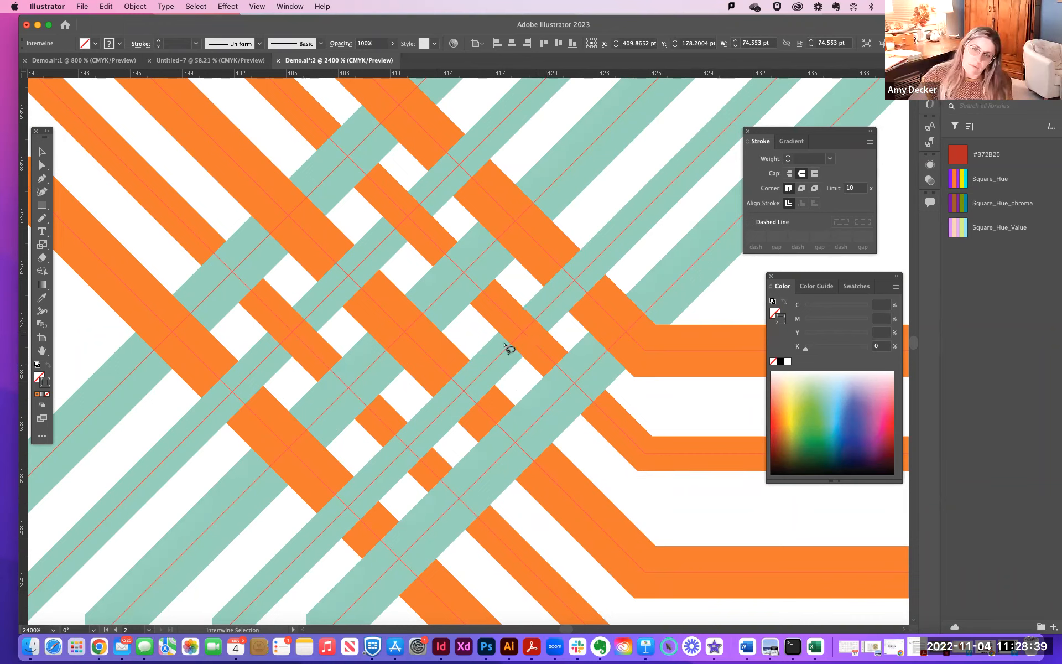
{"action": "mouse_move", "coordinate": [409, 412]}
{"action": "left_mouse_down"}
{"action": "mouse_move", "coordinate": [374, 450]}
{"action": "mouse_move", "coordinate": [409, 481]}
{"action": "mouse_move", "coordinate": [454, 448]}
{"action": "mouse_move", "coordinate": [443, 425]}
{"action": "mouse_move", "coordinate": [406, 410]}
{"action": "left_mouse_up"}
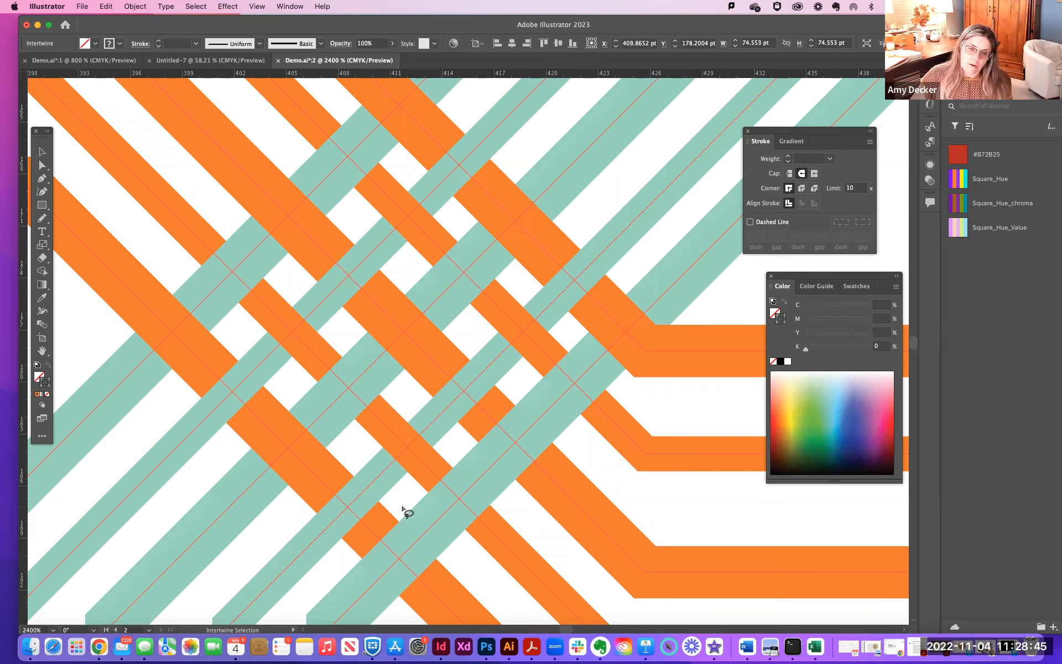
{"action": "mouse_move", "coordinate": [403, 513]}
{"action": "left_mouse_down"}
{"action": "mouse_move", "coordinate": [360, 557]}
{"action": "mouse_move", "coordinate": [358, 581]}
{"action": "mouse_move", "coordinate": [399, 612]}
{"action": "mouse_move", "coordinate": [448, 557]}
{"action": "mouse_move", "coordinate": [403, 512]}
{"action": "left_mouse_up"}
{"action": "mouse_move", "coordinate": [494, 471]}
{"action": "left_mouse_down"}
{"action": "mouse_move", "coordinate": [521, 500]}
{"action": "mouse_move", "coordinate": [565, 448]}
{"action": "left_mouse_up"}
{"action": "mouse_move", "coordinate": [530, 414]}
{"action": "left_mouse_down"}
{"action": "mouse_move", "coordinate": [514, 392]}
{"action": "mouse_move", "coordinate": [463, 442]}
{"action": "left_mouse_up"}
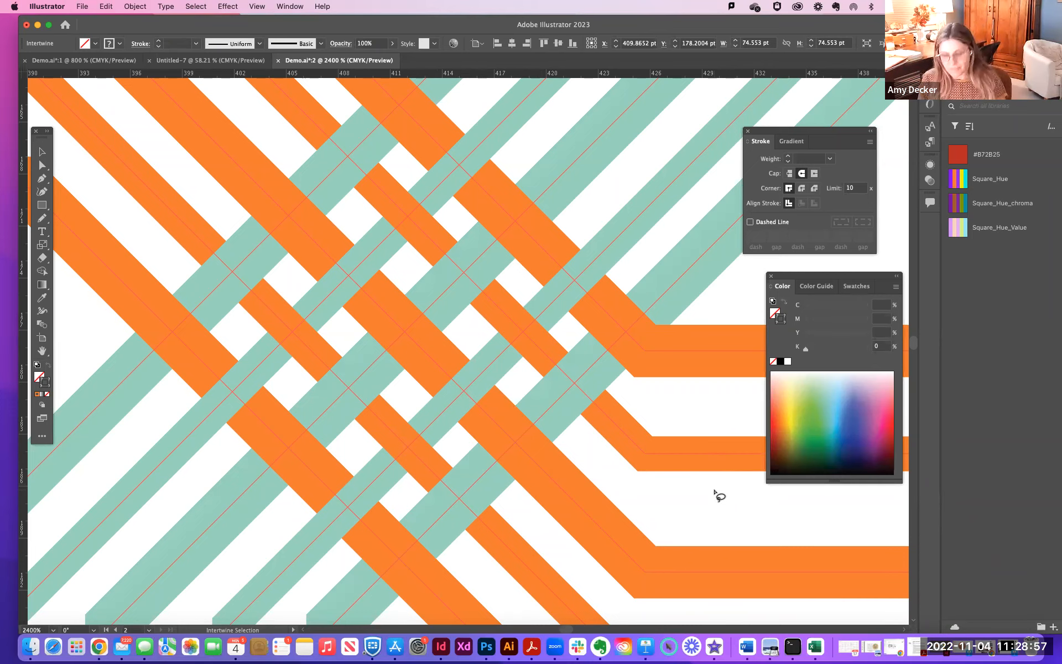
{"action": "key", "text": "super+minus"}
{"action": "key", "text": "super+minus"}
{"action": "key", "text": "super+minus"}
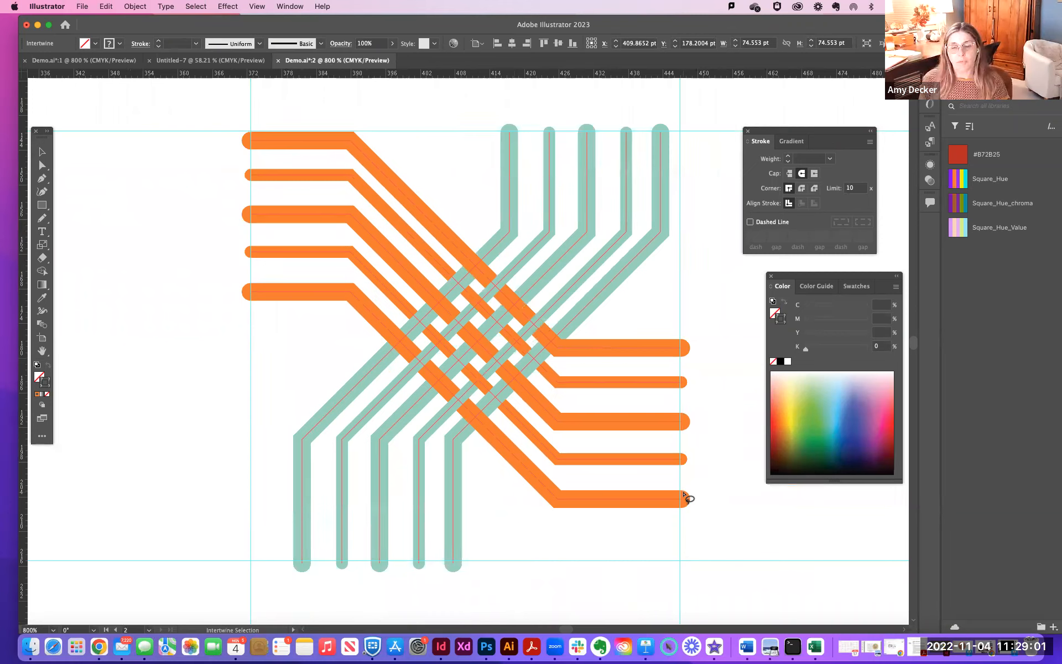
{"action": "left_click", "coordinate": [40, 154]}
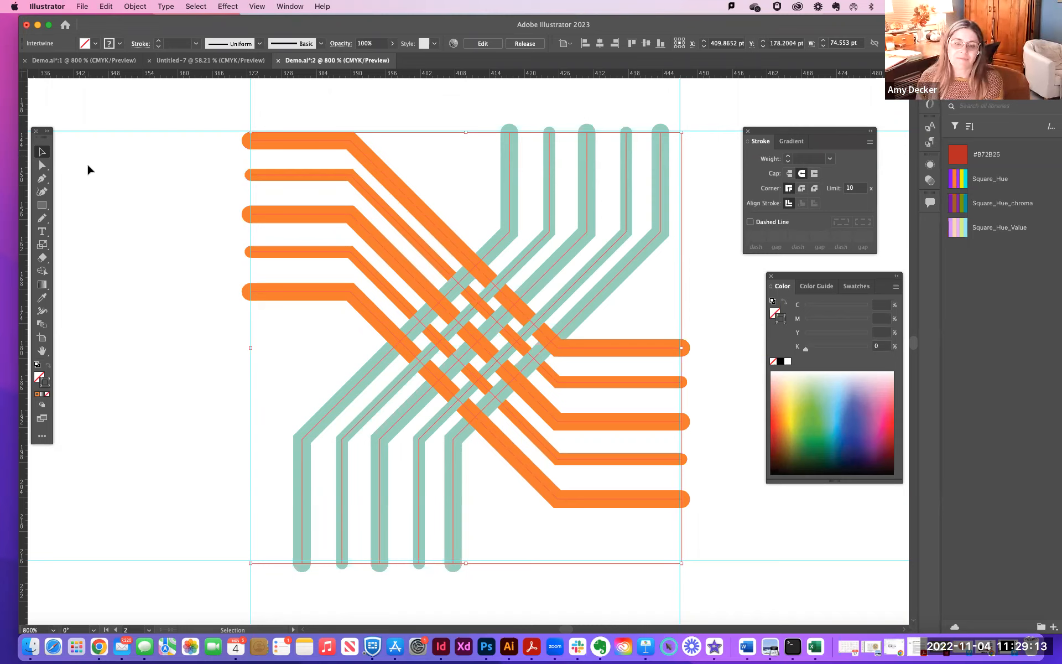
{"action": "left_click", "coordinate": [145, 209]}
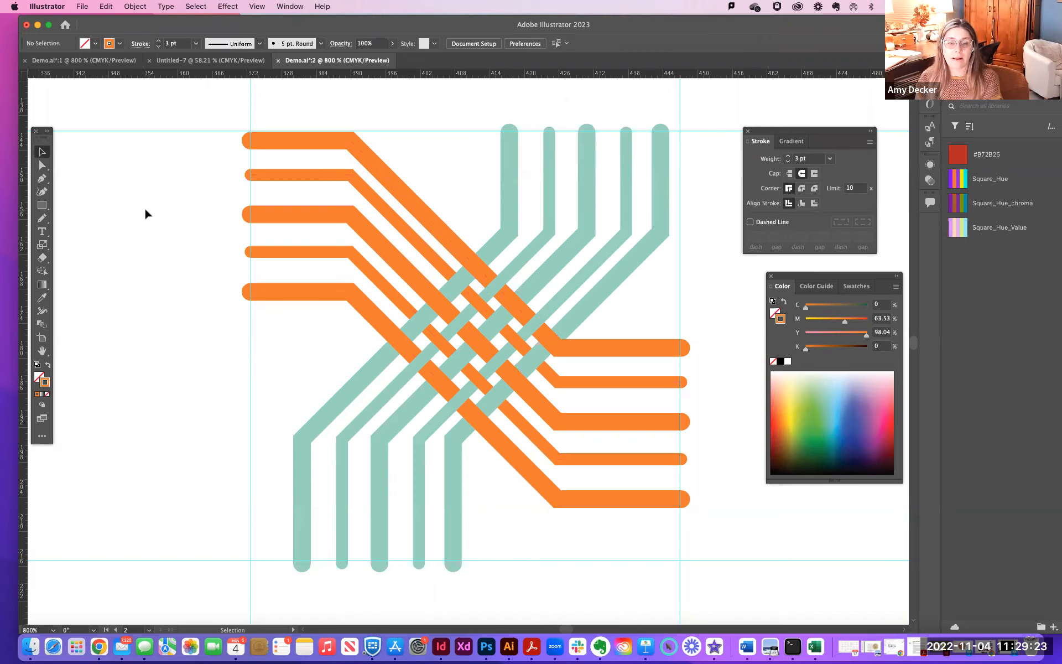
- Shrink the black petal shape and place four copies of it in the gaps around the woven lines, keeping the left one largest
{"action": "scroll", "coordinate": [145, 213], "scroll_direction": "down", "scroll_amount": 2}
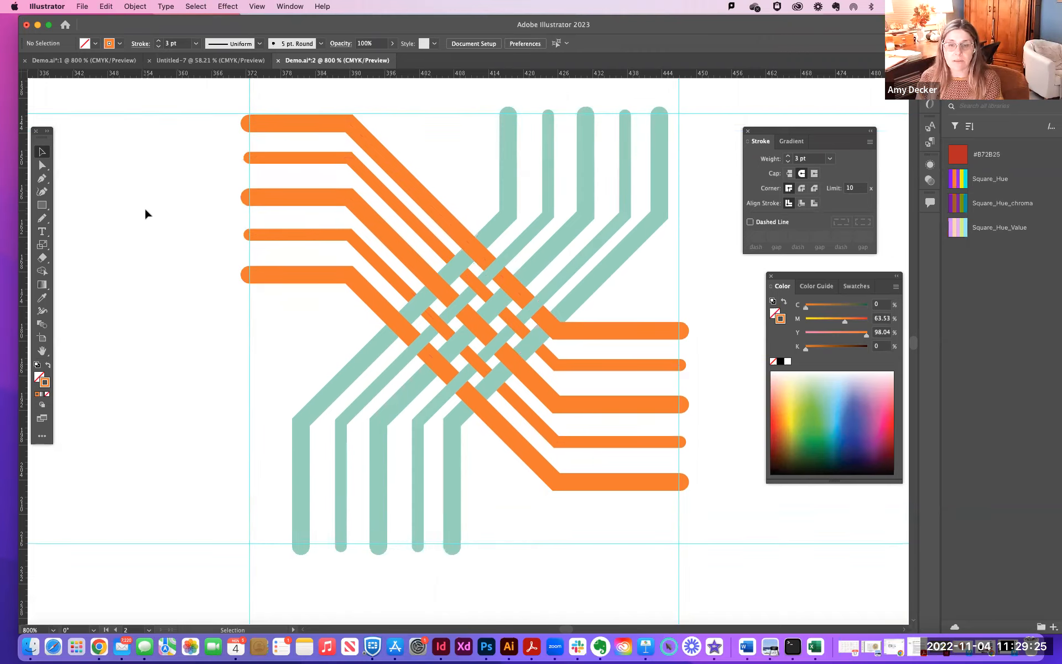
{"action": "key", "text": "super+minus"}
{"action": "key", "text": "super+minus"}
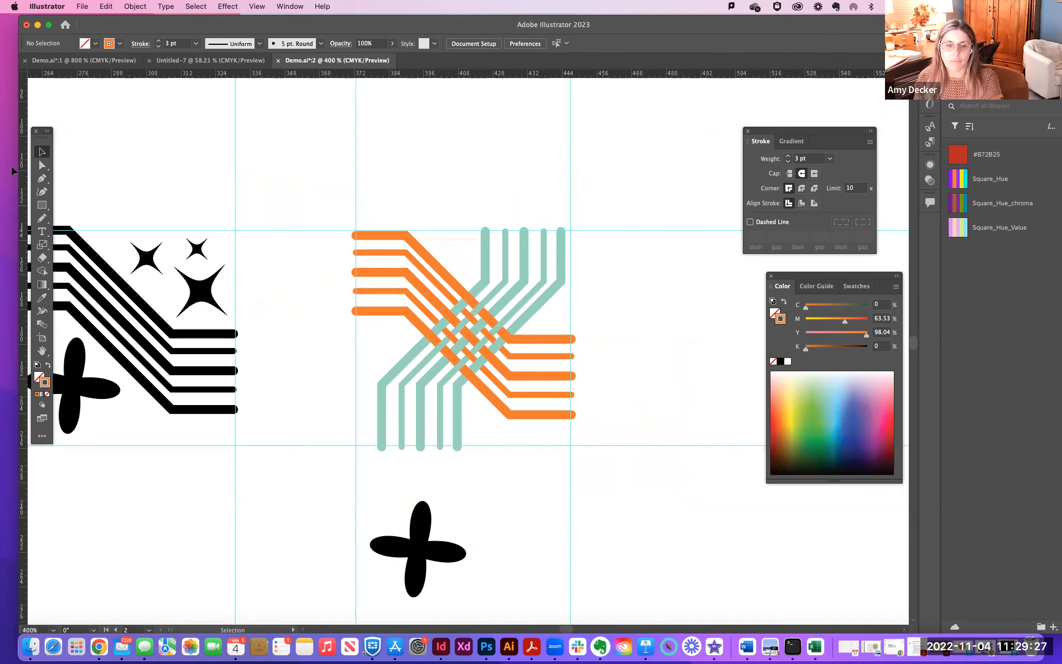
{"action": "left_click_drag", "start_coordinate": [423, 579], "coordinate": [374, 375]}
{"action": "left_click_drag", "start_coordinate": [326, 338], "coordinate": [461, 259]}
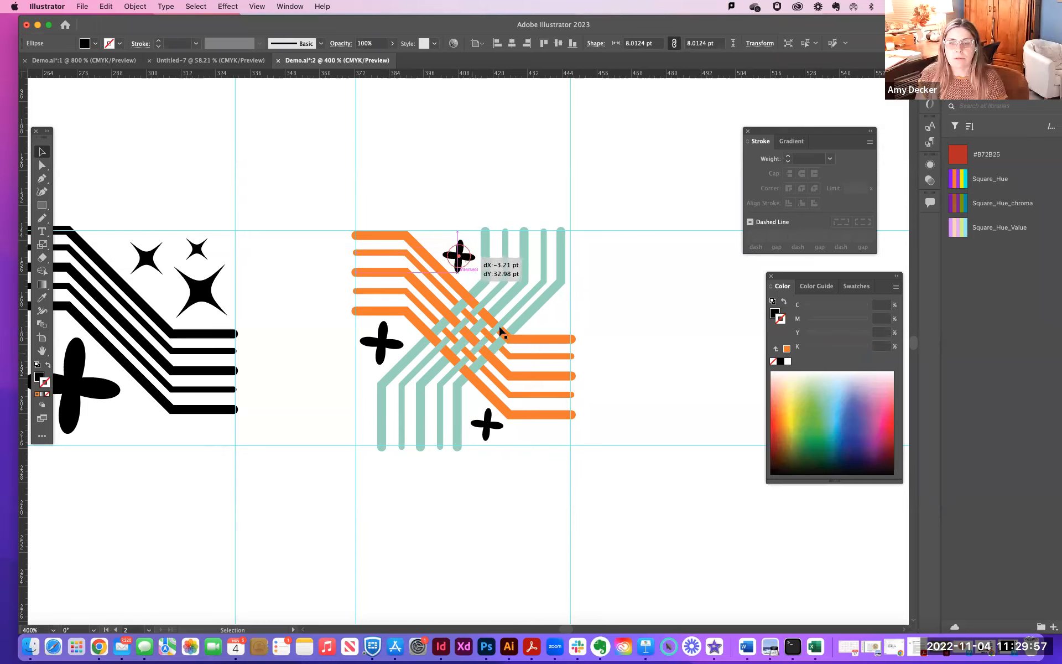
{"action": "key", "text": "super+v"}
{"action": "left_click_drag", "start_coordinate": [477, 365], "coordinate": [554, 319]}
- Rotate the petal shape on the woven motif's left side into a diagonal X orientation
{"action": "left_click", "coordinate": [389, 348]}
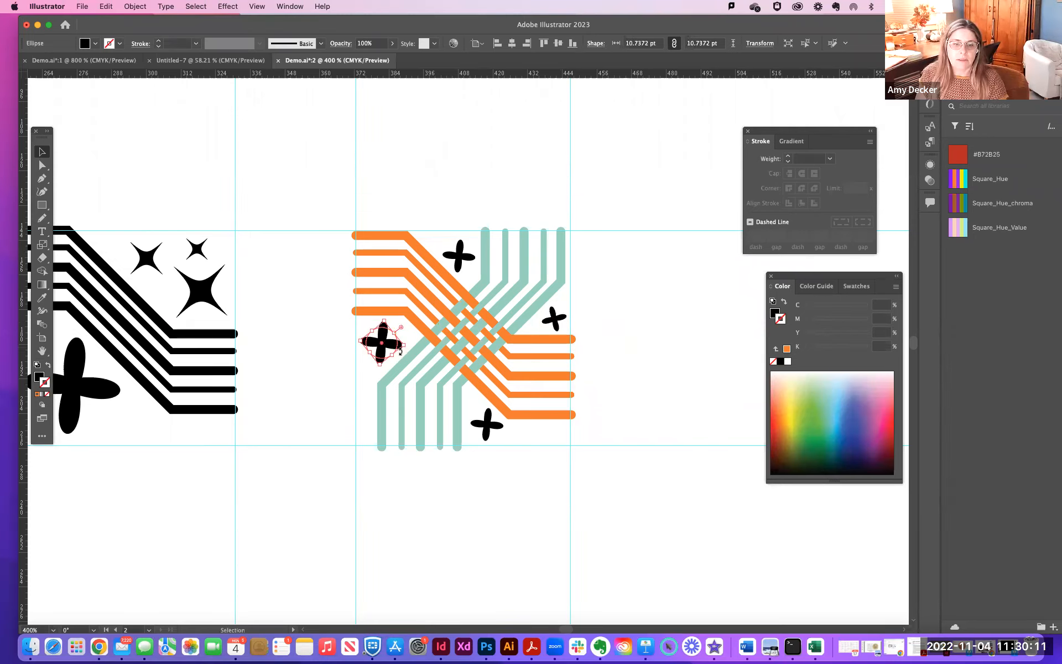
{"action": "left_click_drag", "start_coordinate": [399, 352], "coordinate": [396, 358]}
{"action": "left_click", "coordinate": [311, 370]}
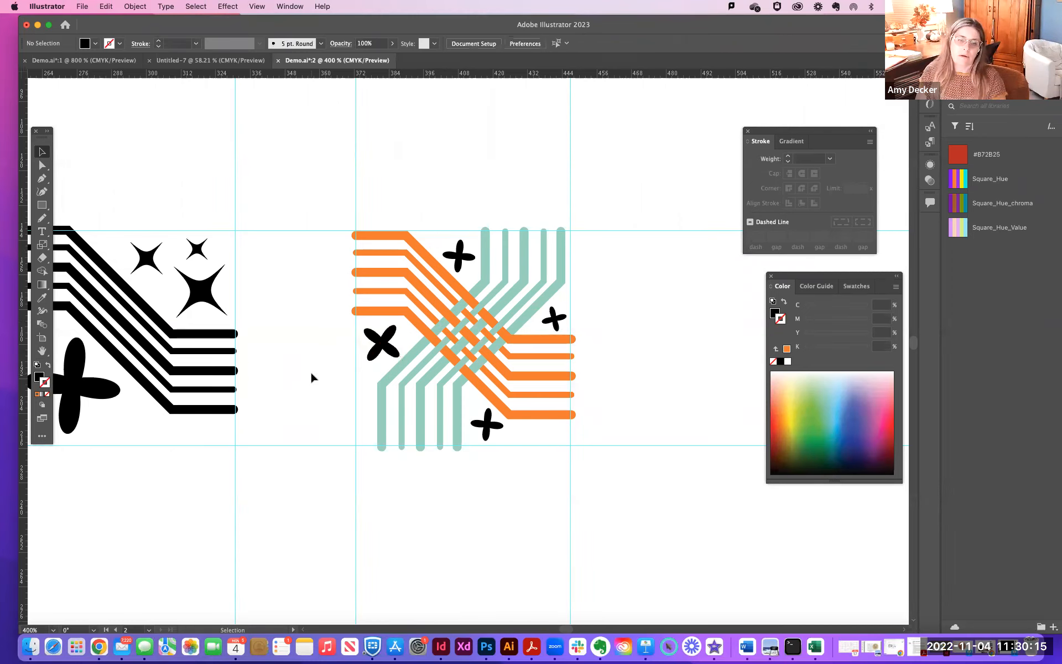
{"action": "key", "text": "super+minus"}
{"action": "key", "text": "super+minus"}
{"action": "key", "text": "super+minus"}
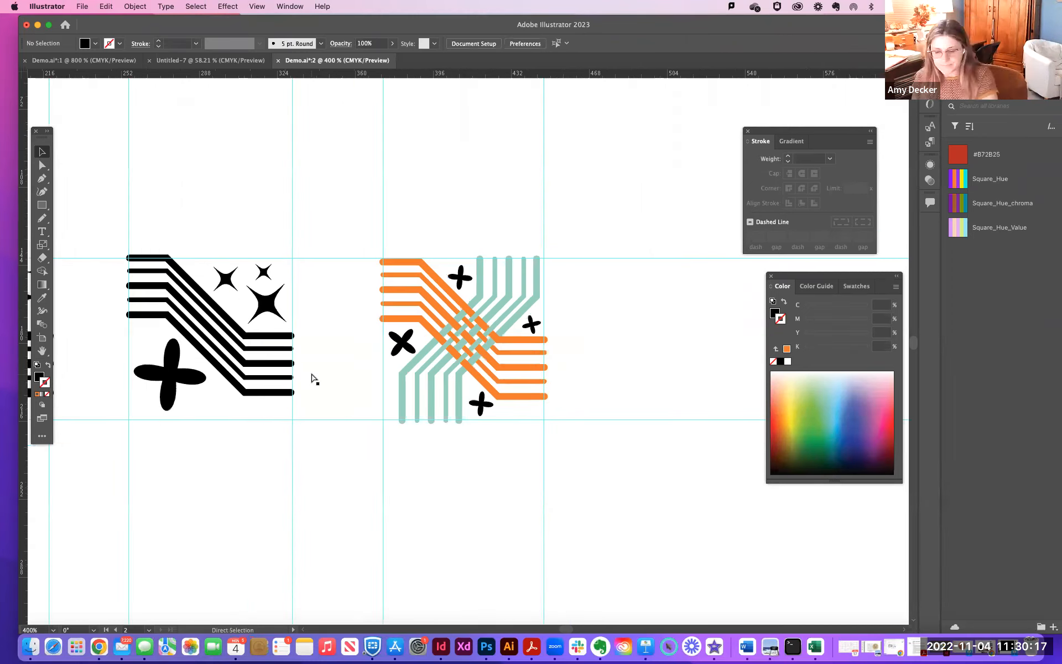
- Make a new pattern from the whole woven orange-and-green motif together with its four black petal shapes
{"action": "left_click_drag", "start_coordinate": [332, 413], "coordinate": [440, 415]}
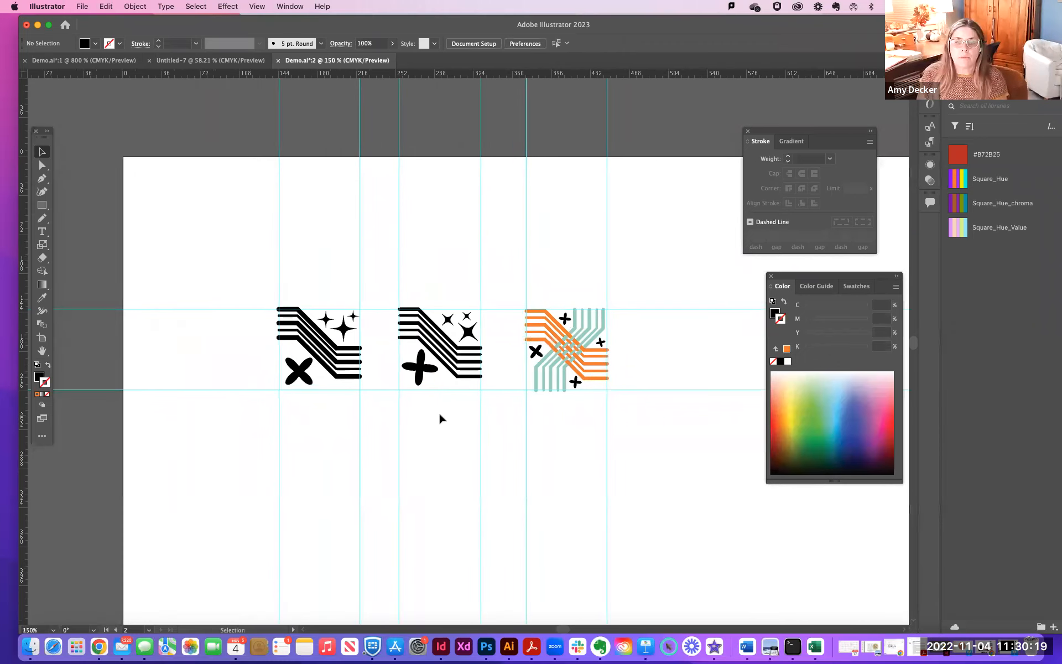
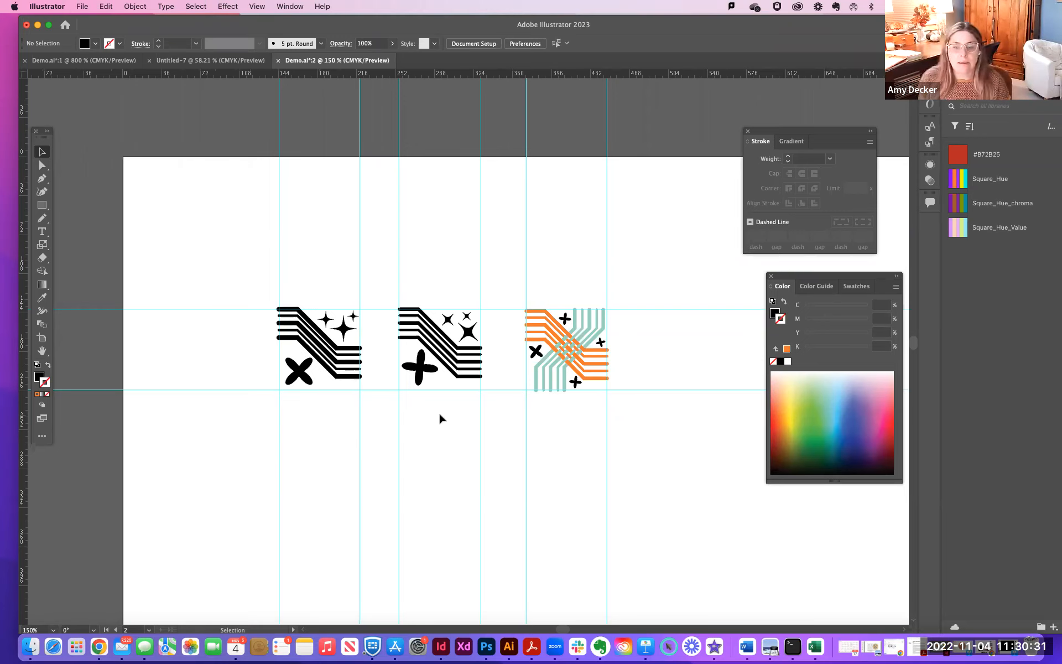
{"action": "scroll", "coordinate": [633, 426], "scroll_direction": "up", "scroll_amount": 2}
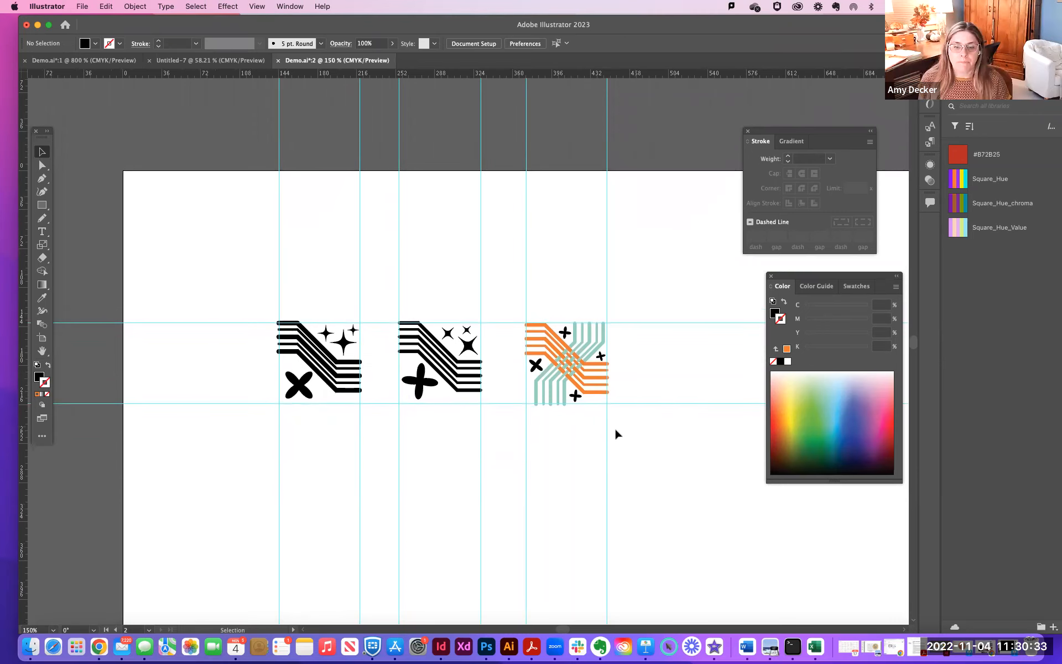
{"action": "scroll", "coordinate": [603, 425], "scroll_direction": "right", "scroll_amount": 3}
{"action": "scroll", "coordinate": [566, 426], "scroll_direction": "up", "scroll_amount": 4}
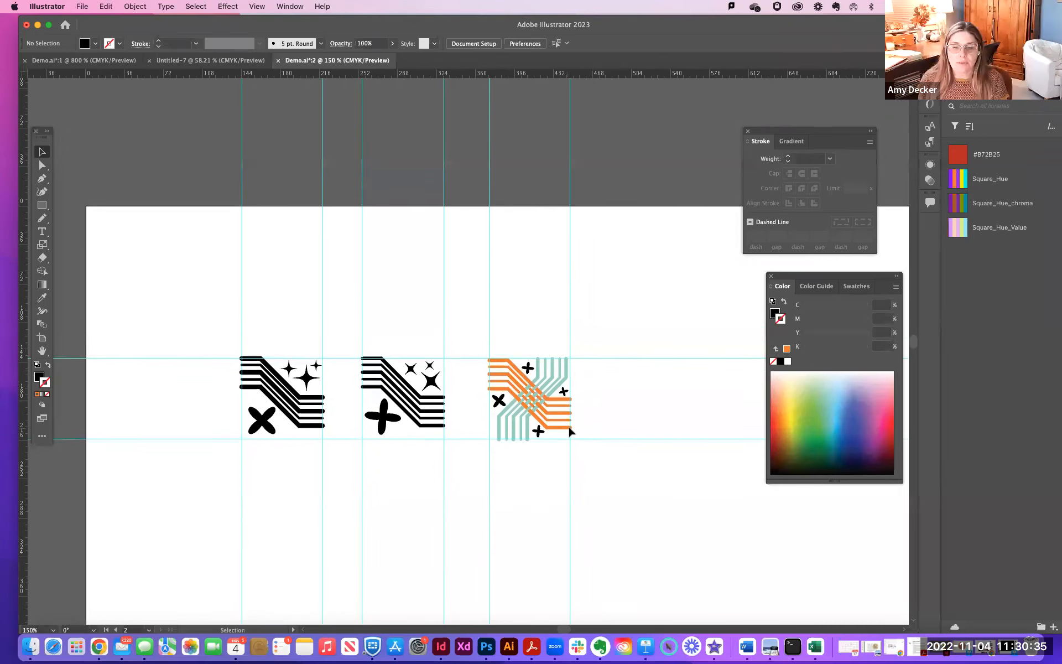
{"action": "scroll", "coordinate": [569, 424], "scroll_direction": "up", "scroll_amount": 5}
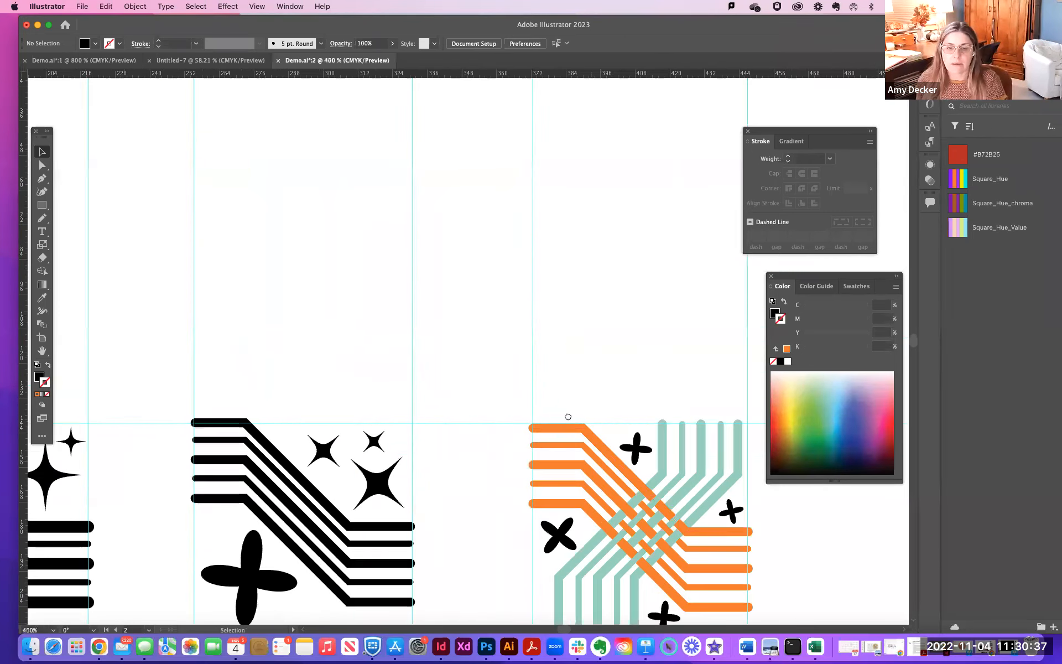
{"action": "scroll", "coordinate": [503, 249], "scroll_direction": "down", "scroll_amount": 3}
{"action": "scroll", "coordinate": [503, 248], "scroll_direction": "right", "scroll_amount": 2}
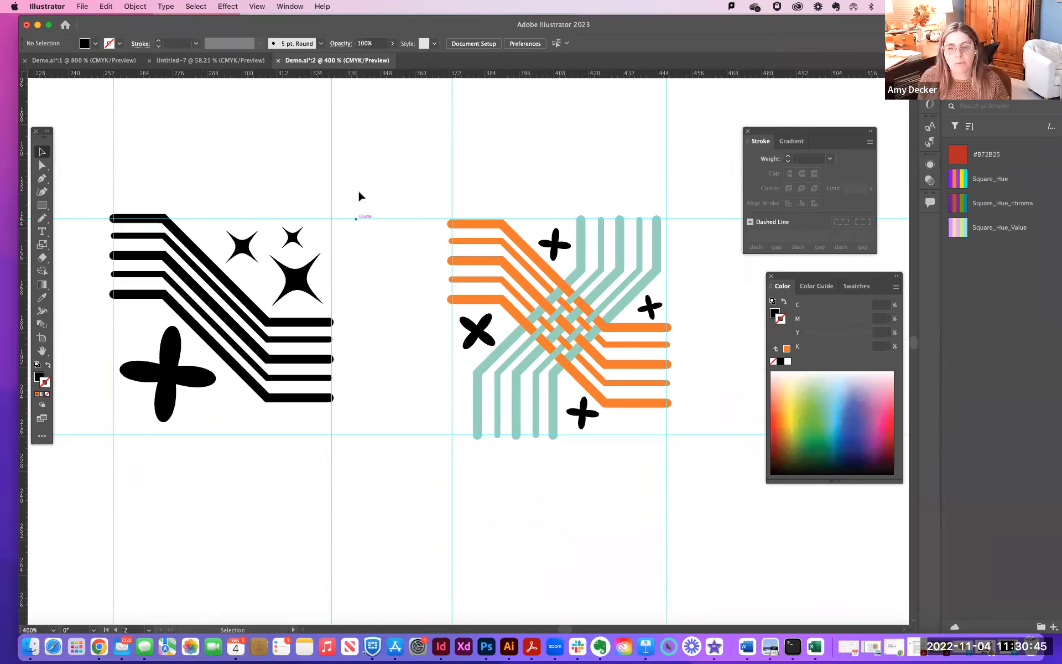
{"action": "left_click_drag", "start_coordinate": [421, 185], "coordinate": [691, 459]}
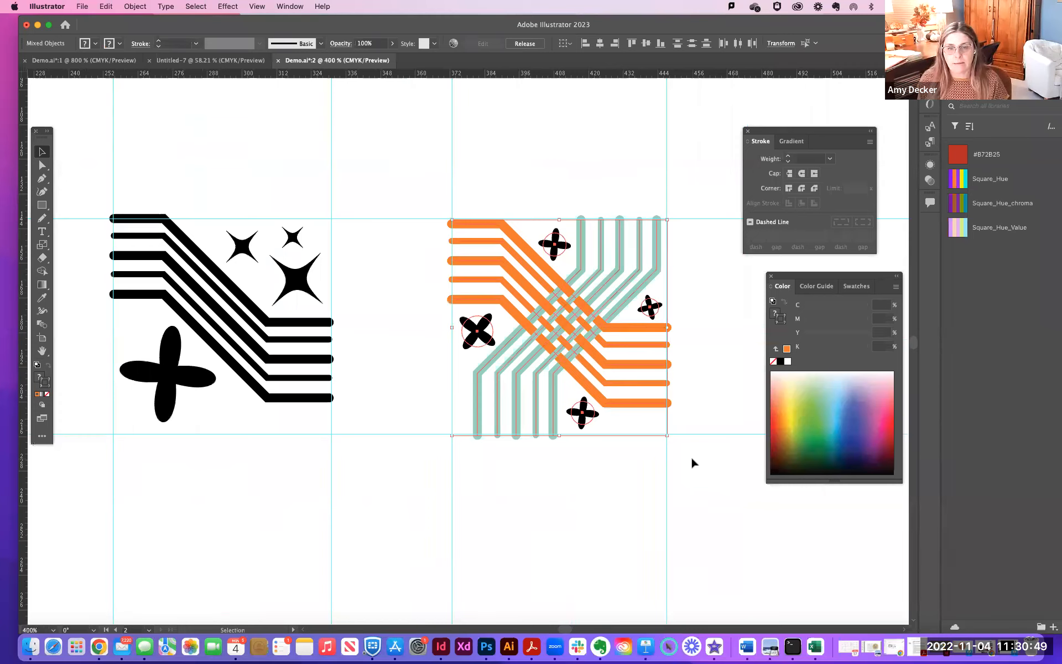
{"action": "left_click", "coordinate": [135, 6]}
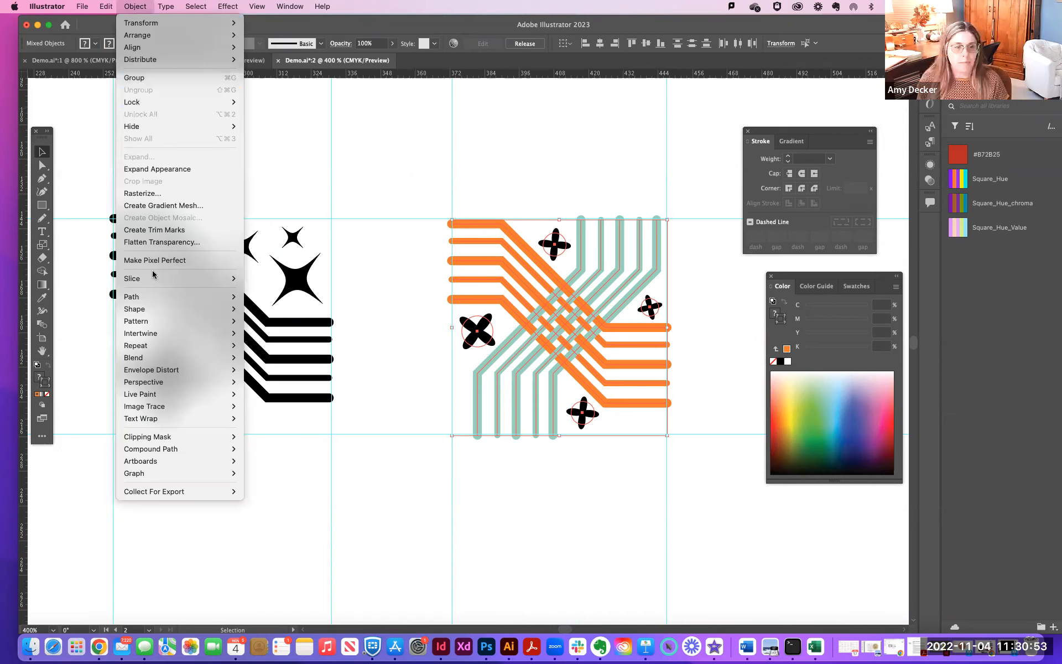
{"action": "mouse_move", "coordinate": [153, 324]}
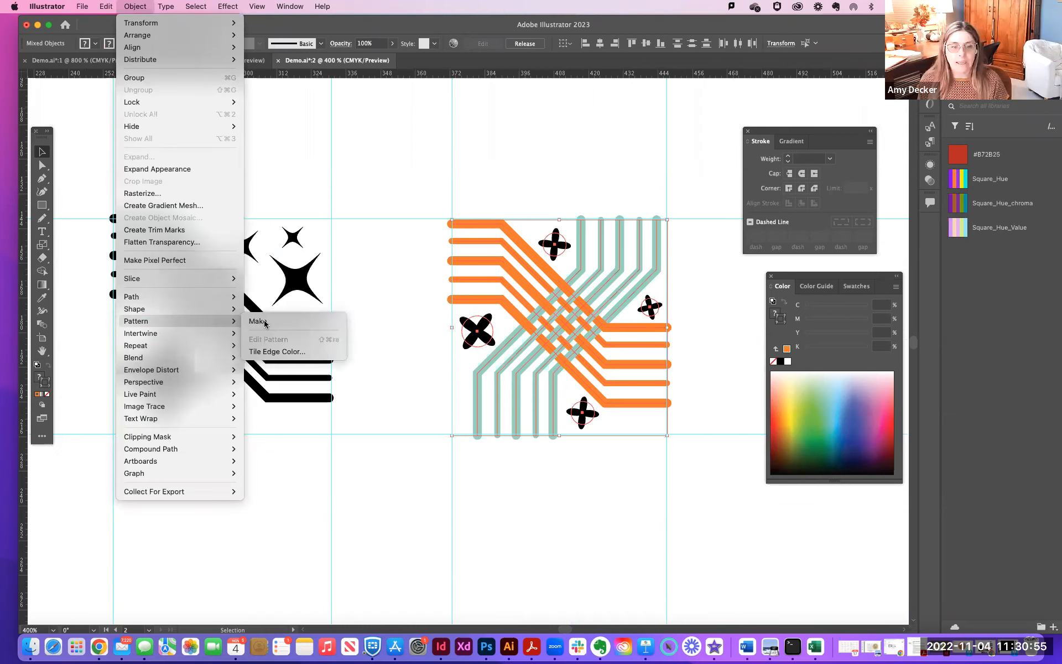
{"action": "left_click", "coordinate": [264, 323]}
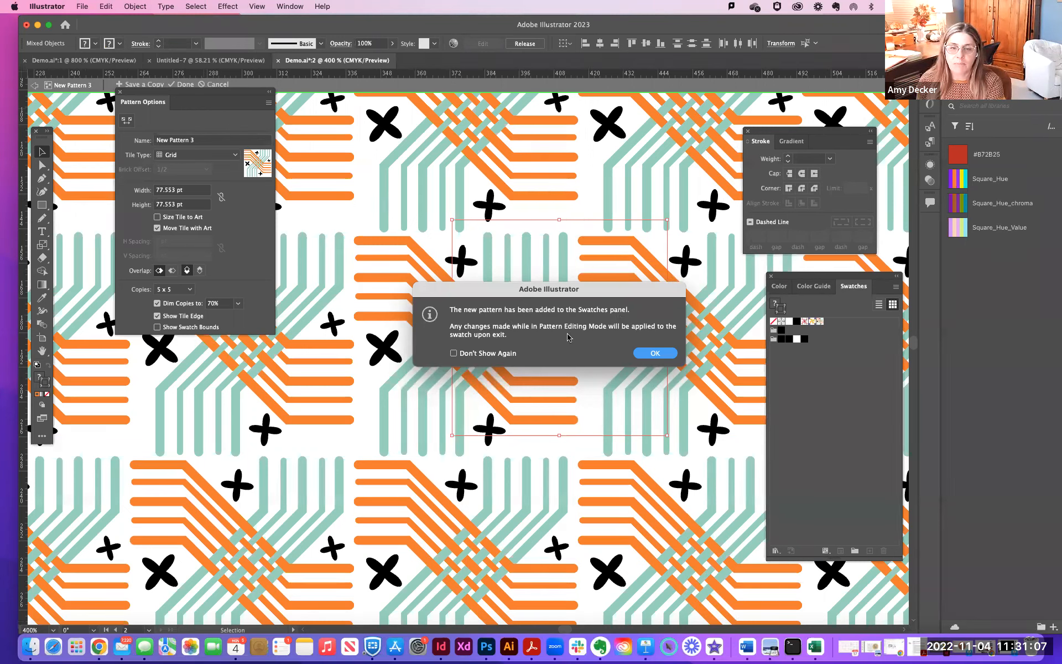
{"action": "left_click", "coordinate": [656, 353]}
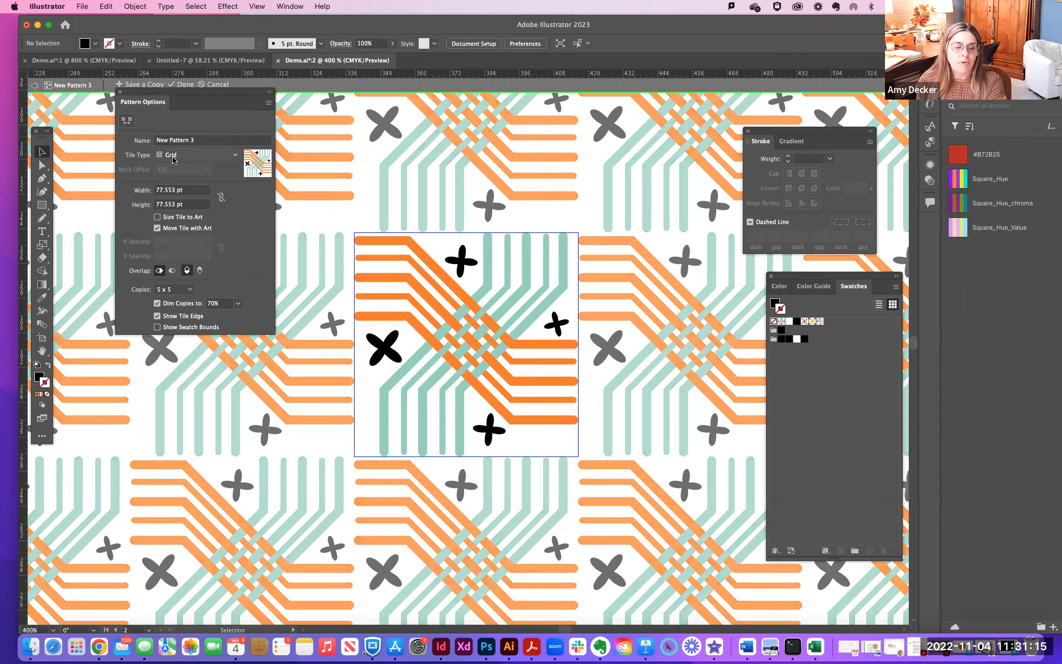
- Move the pattern settings clear of the document's upper edge and set the tile type to Brick by Row
{"action": "left_click_drag", "start_coordinate": [188, 91], "coordinate": [294, 233]}
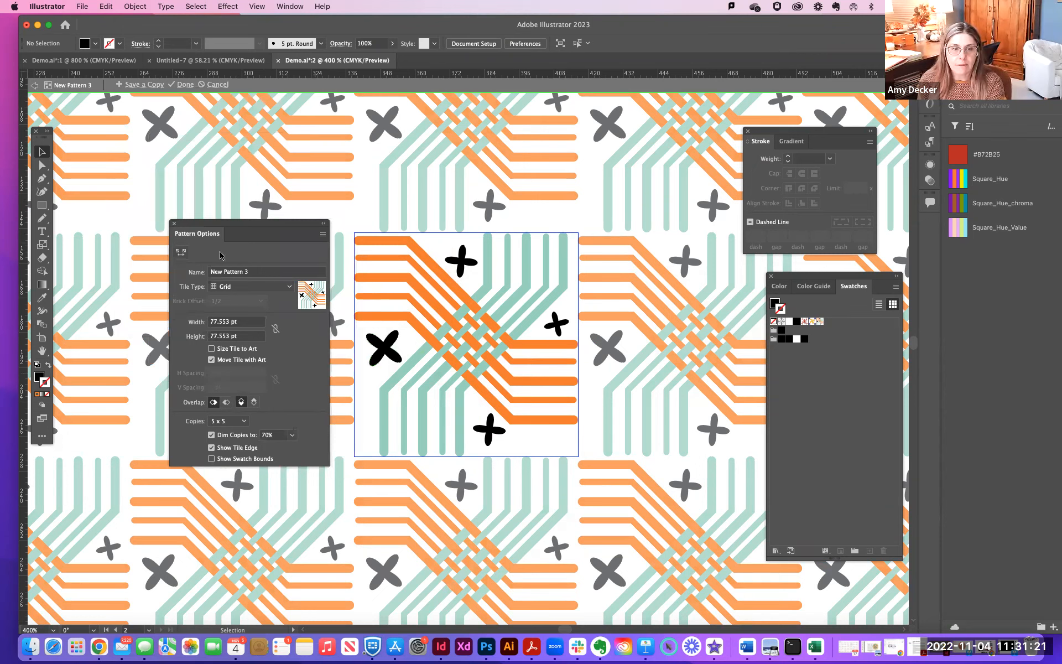
{"action": "left_click", "coordinate": [213, 287]}
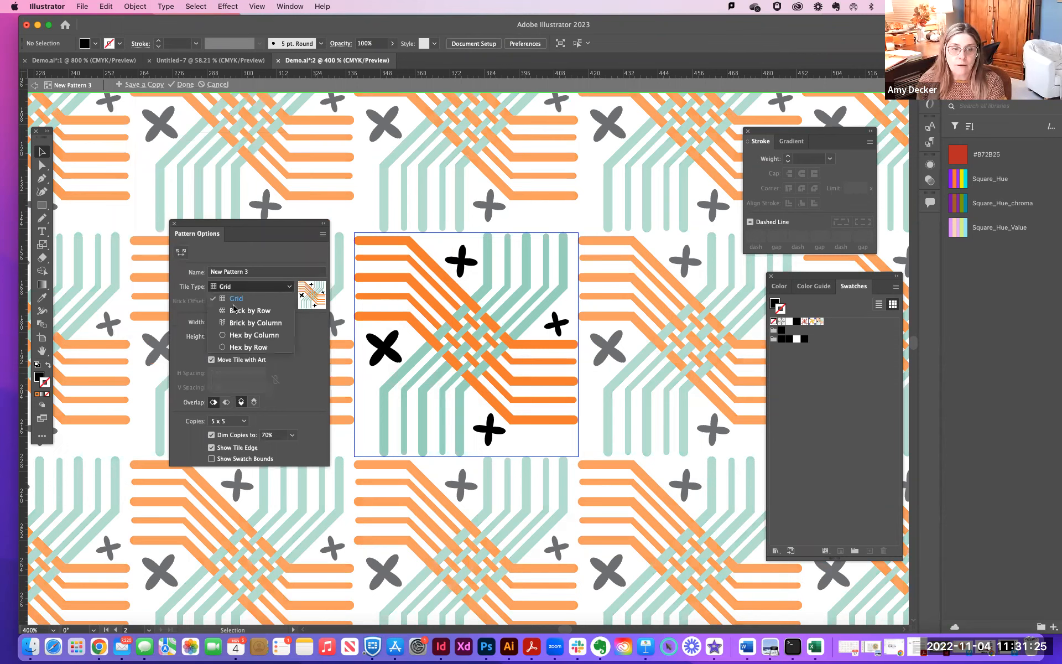
{"action": "left_click", "coordinate": [234, 312]}
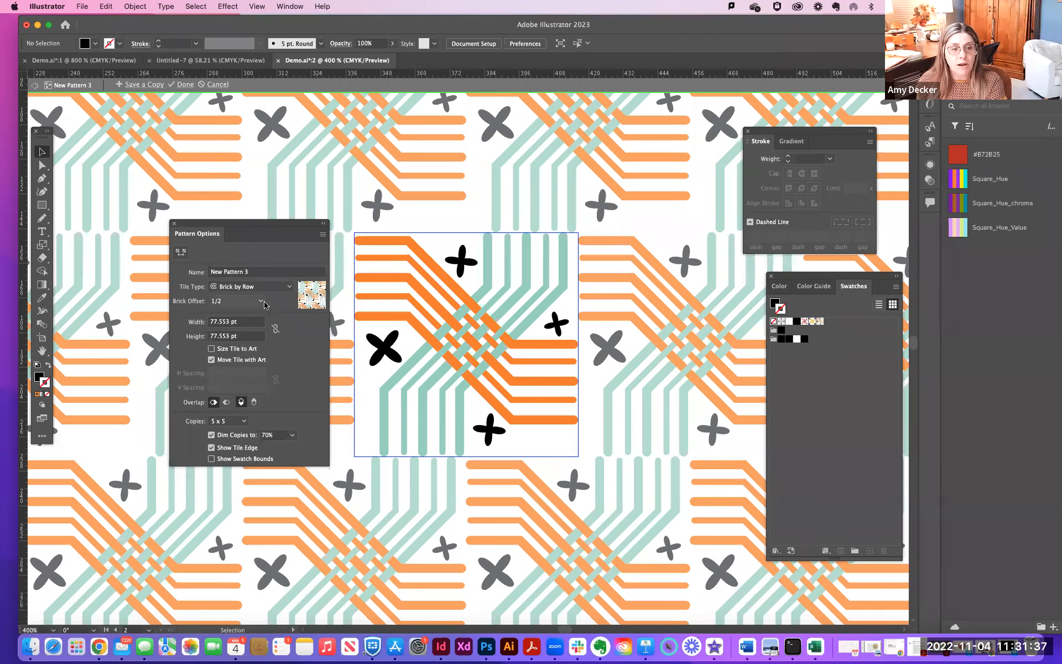
- Try brick offsets of 1/3, 1/4 and 2/3 on the pattern and return the offset to 1/2
{"action": "left_click", "coordinate": [265, 304]}
{"action": "left_click", "coordinate": [239, 326]}
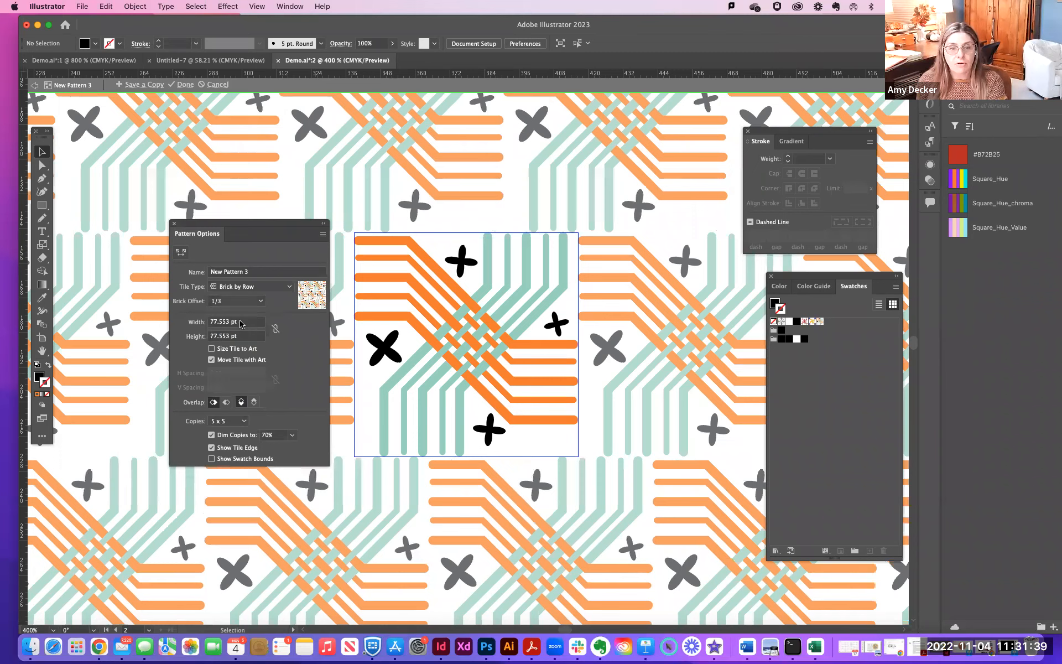
{"action": "left_click", "coordinate": [261, 304]}
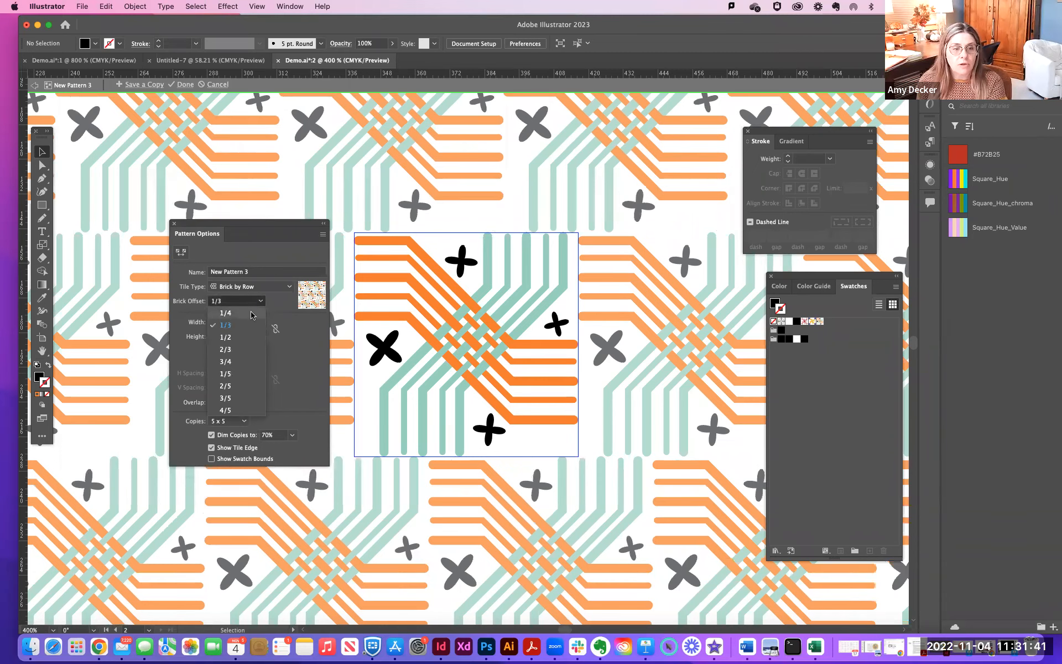
{"action": "left_click", "coordinate": [252, 313]}
{"action": "left_click", "coordinate": [260, 304]}
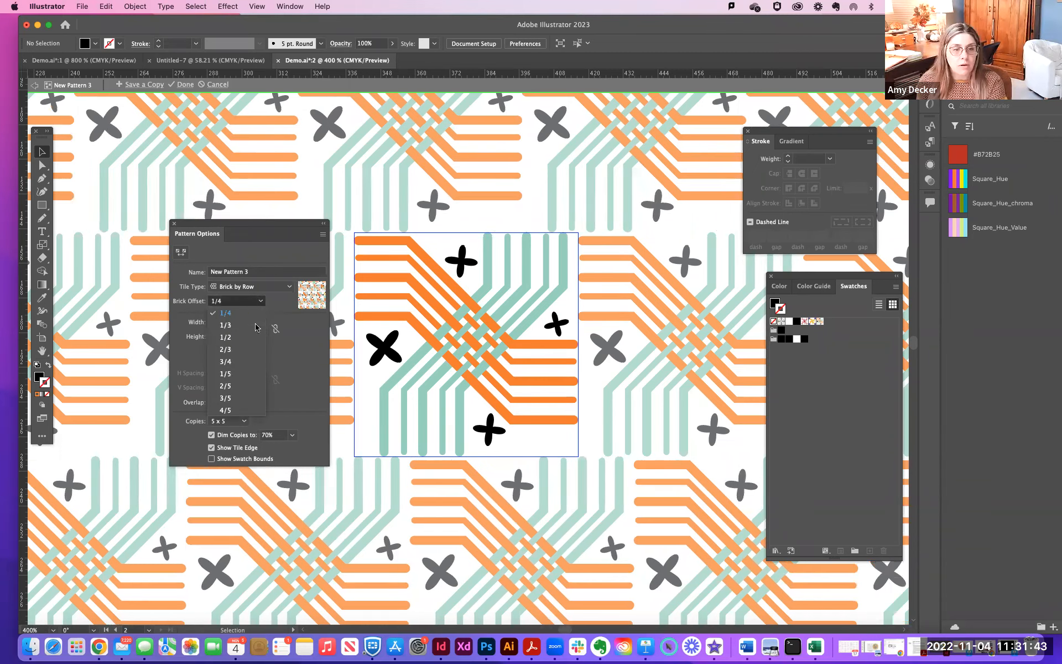
{"action": "left_click", "coordinate": [258, 351]}
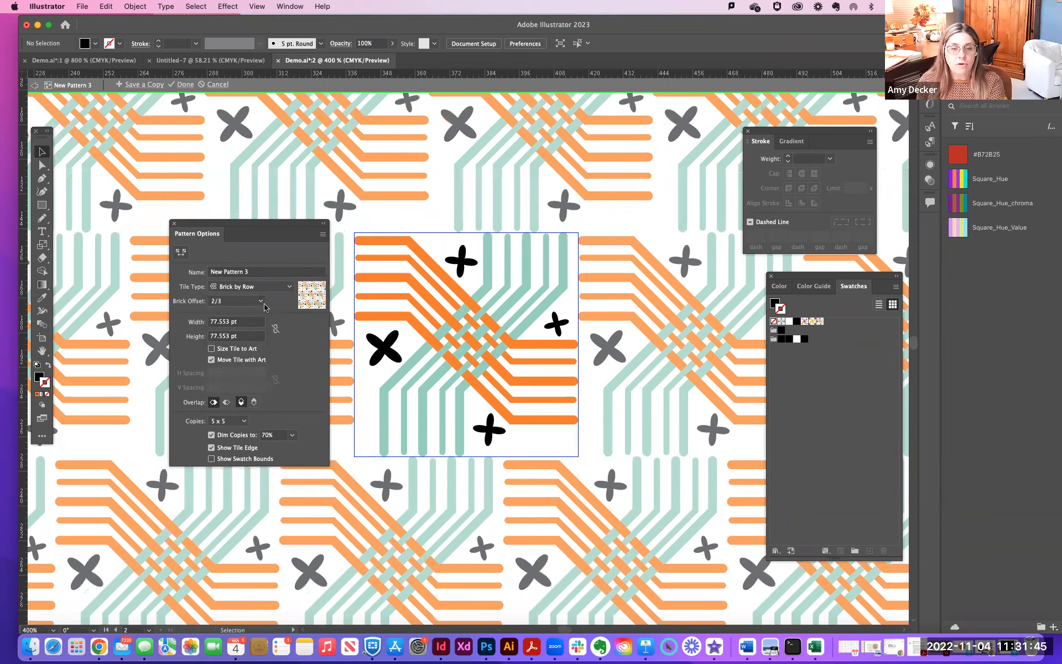
{"action": "left_click", "coordinate": [262, 304]}
{"action": "left_click", "coordinate": [257, 336]}
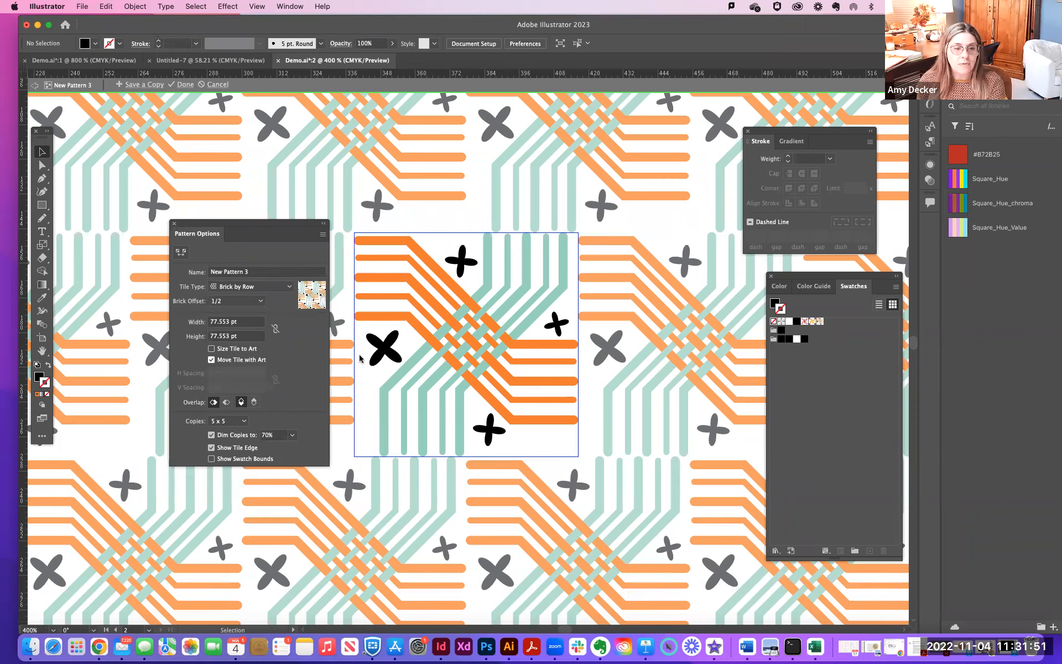
- Select the intertwined lines in the tile, try a 4/5 brick offset and set the offset to 1/4
{"action": "left_click", "coordinate": [486, 347]}
{"action": "left_click", "coordinate": [261, 302]}
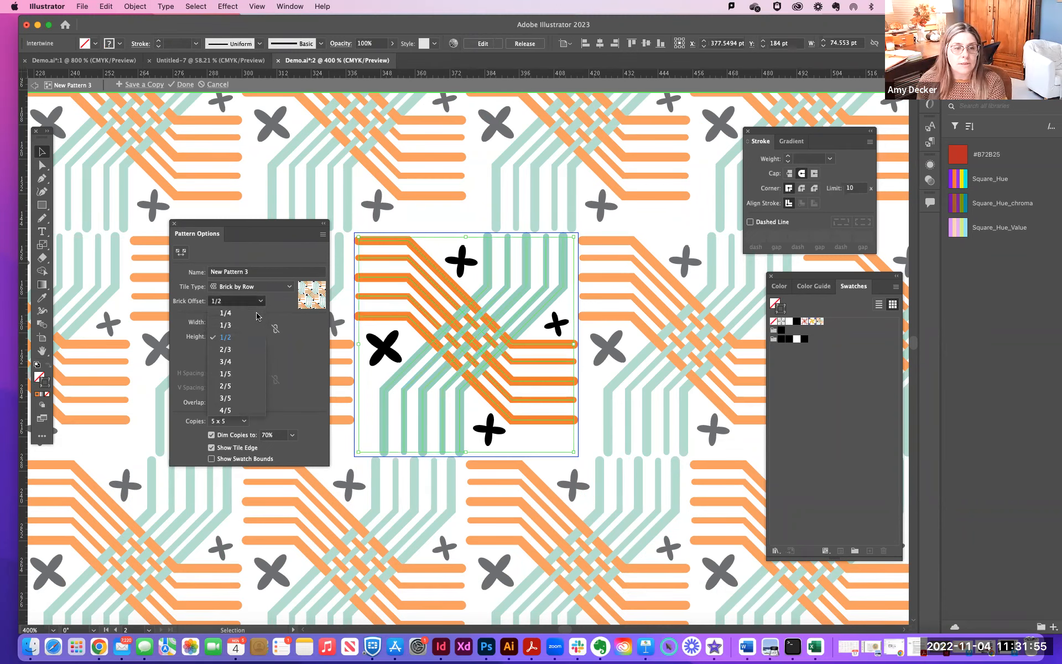
{"action": "left_click", "coordinate": [247, 410]}
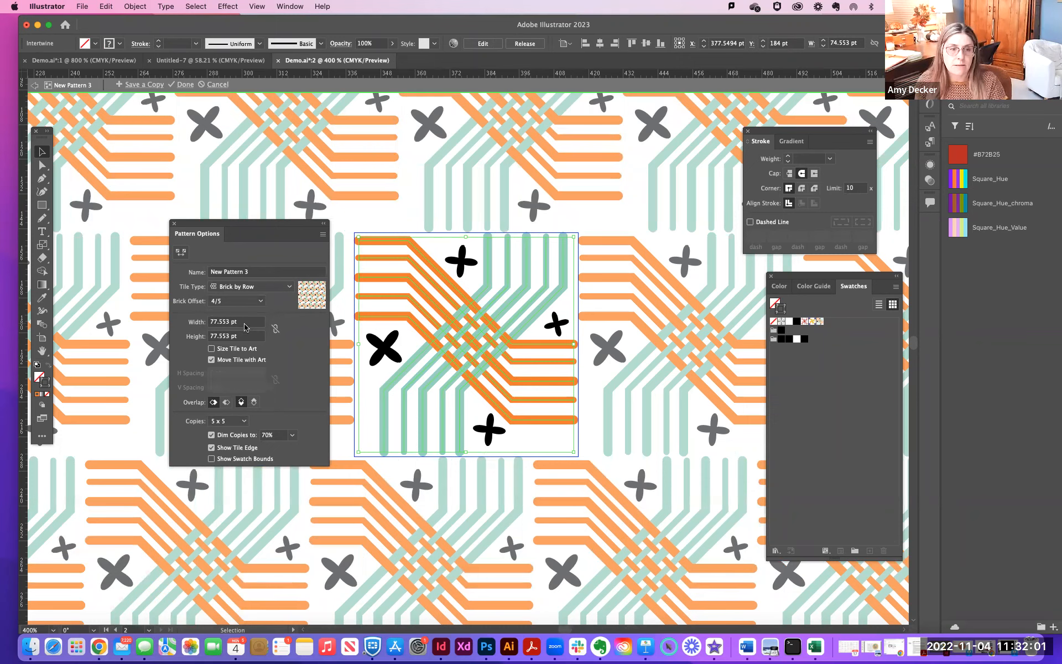
{"action": "left_click", "coordinate": [260, 302]}
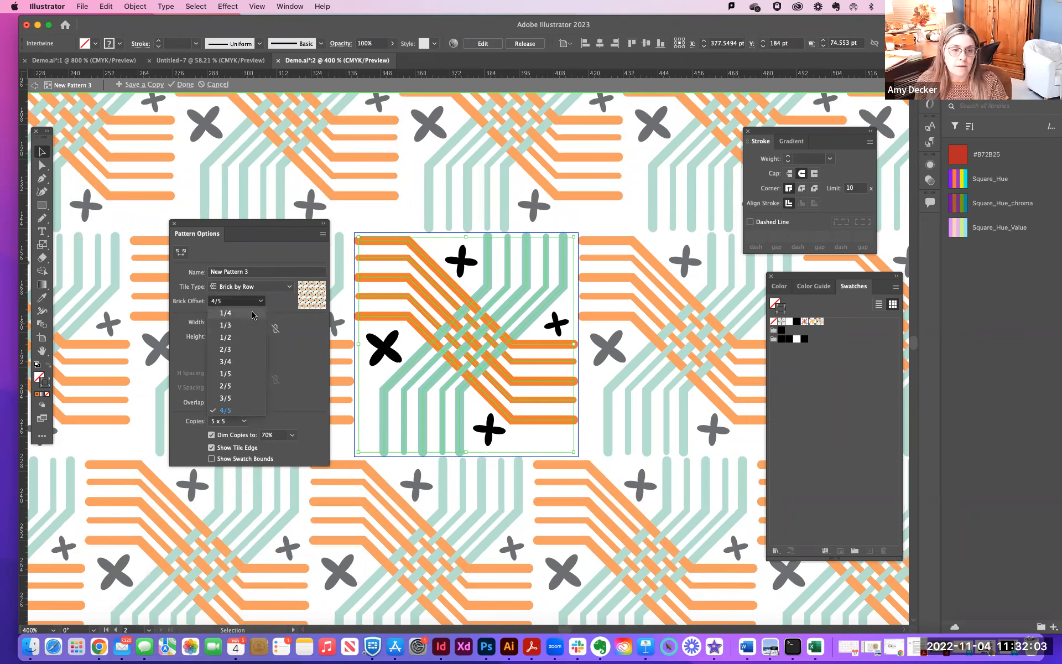
{"action": "left_click", "coordinate": [252, 313]}
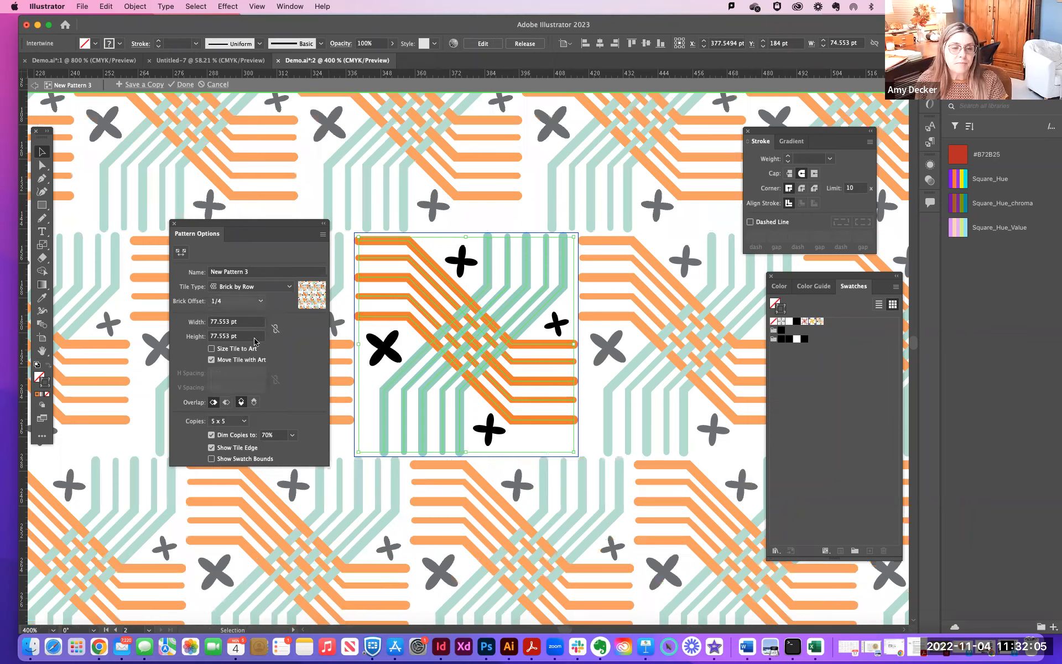
- Set the tile overlap to right in front and bottom in front, and toggle the tile edge and swatch bounds display
{"action": "left_click", "coordinate": [226, 403]}
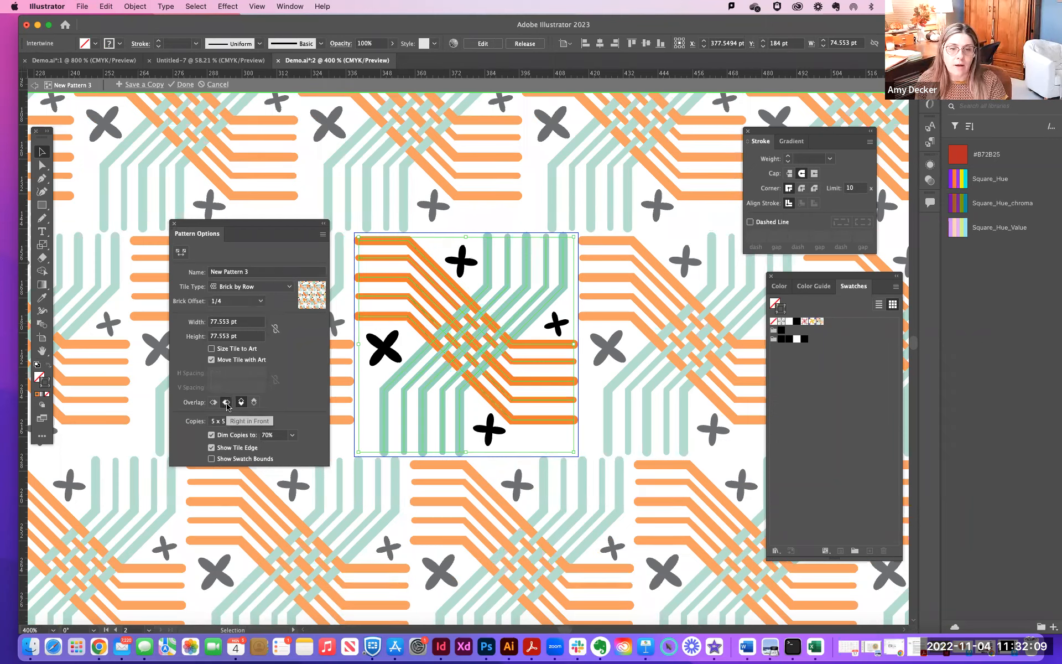
{"action": "left_click", "coordinate": [253, 404]}
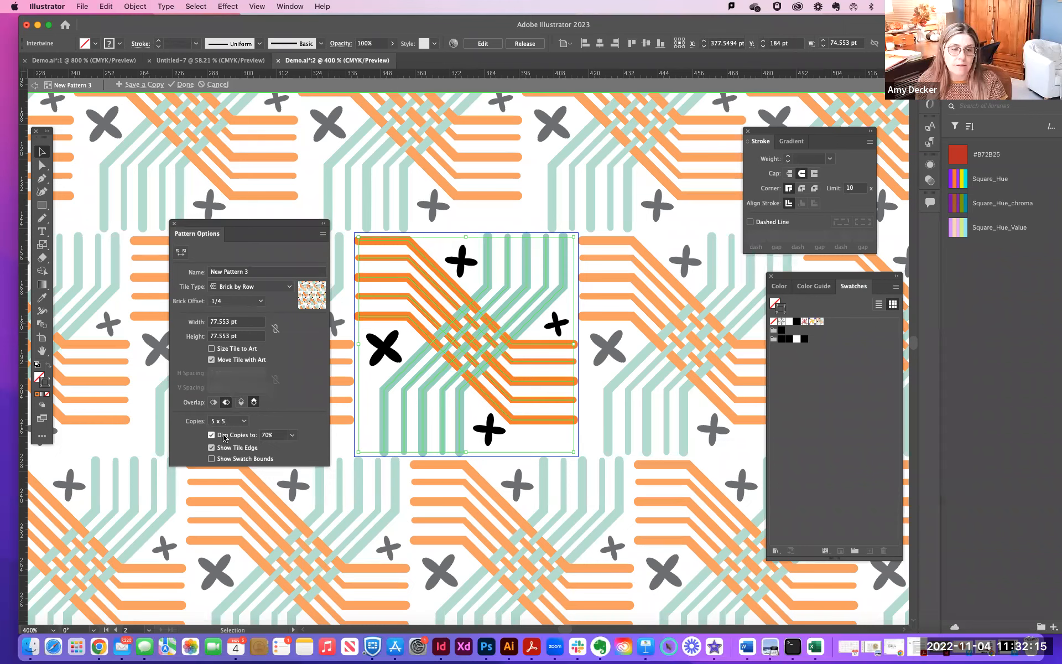
{"action": "left_click", "coordinate": [211, 448]}
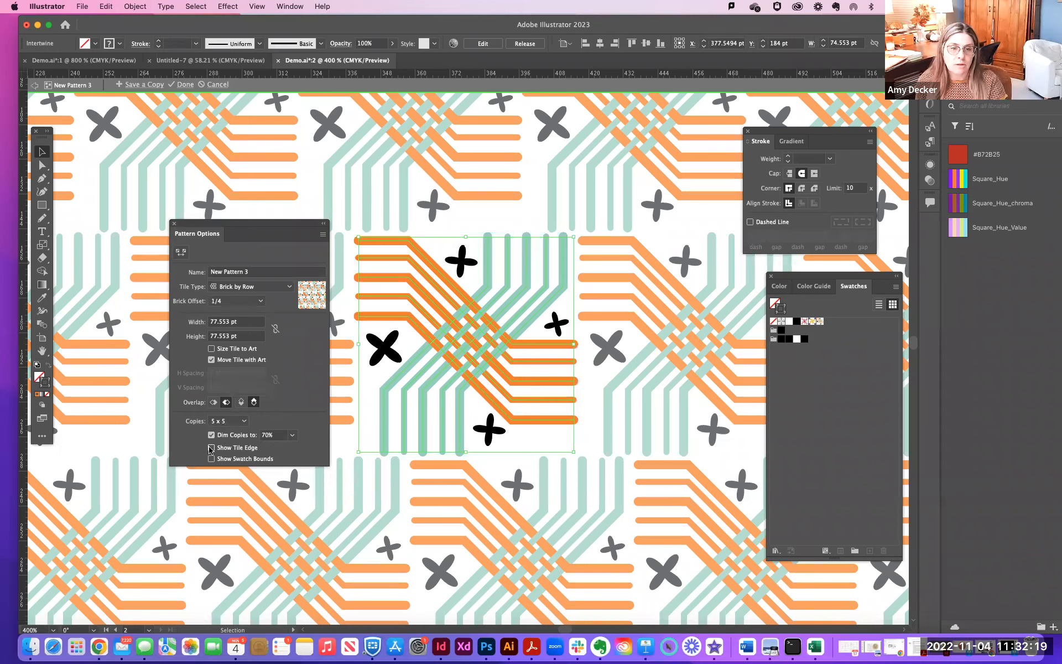
{"action": "left_click", "coordinate": [210, 448]}
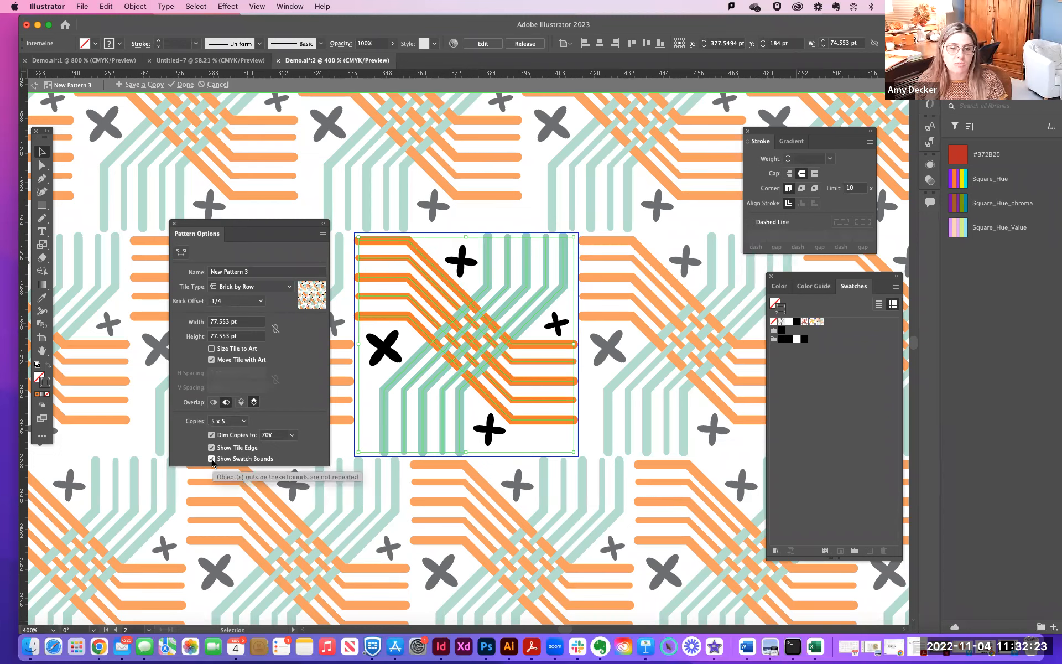
{"action": "left_click", "coordinate": [211, 459]}
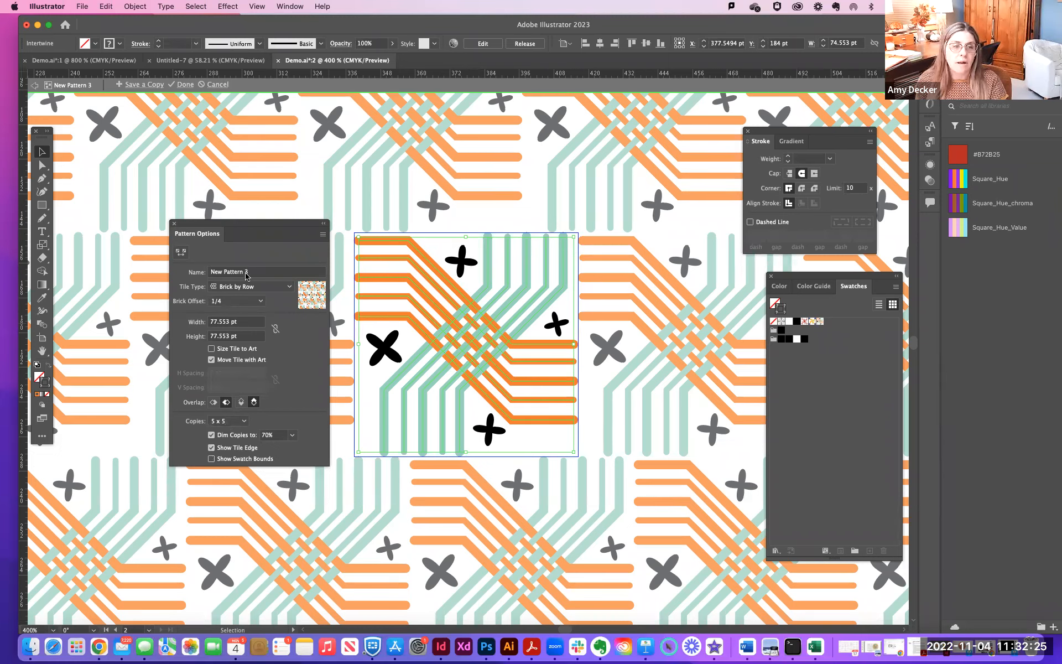
- Try the Brick by Column, Hex by Column and Hex by Row tile types and return the pattern to Brick by Row with a 1/2 offset
{"action": "left_click", "coordinate": [242, 290]}
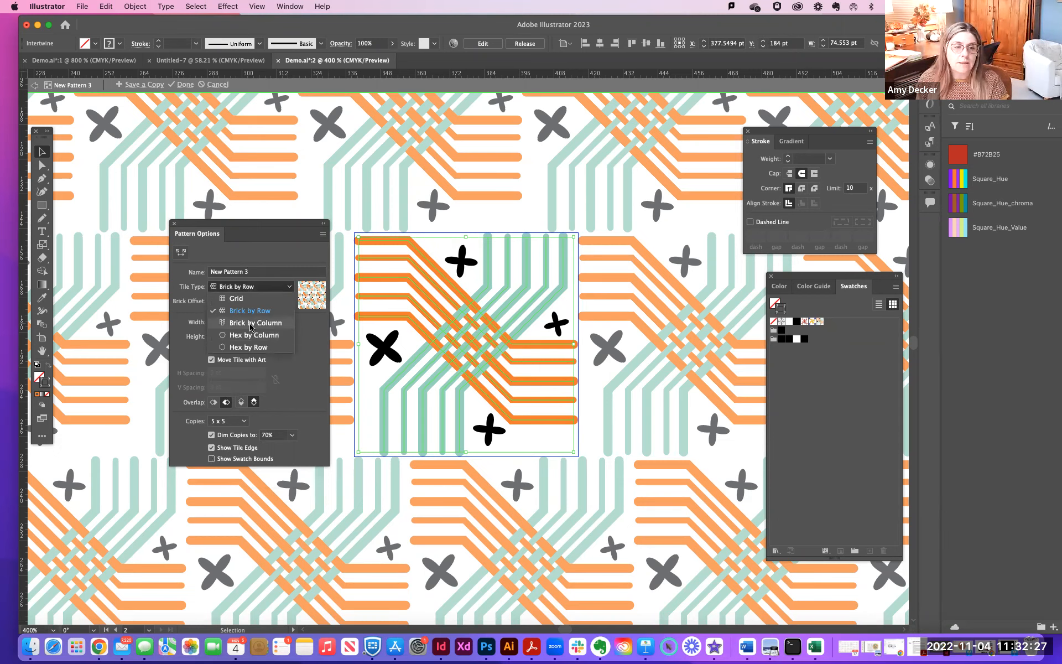
{"action": "left_click", "coordinate": [250, 324]}
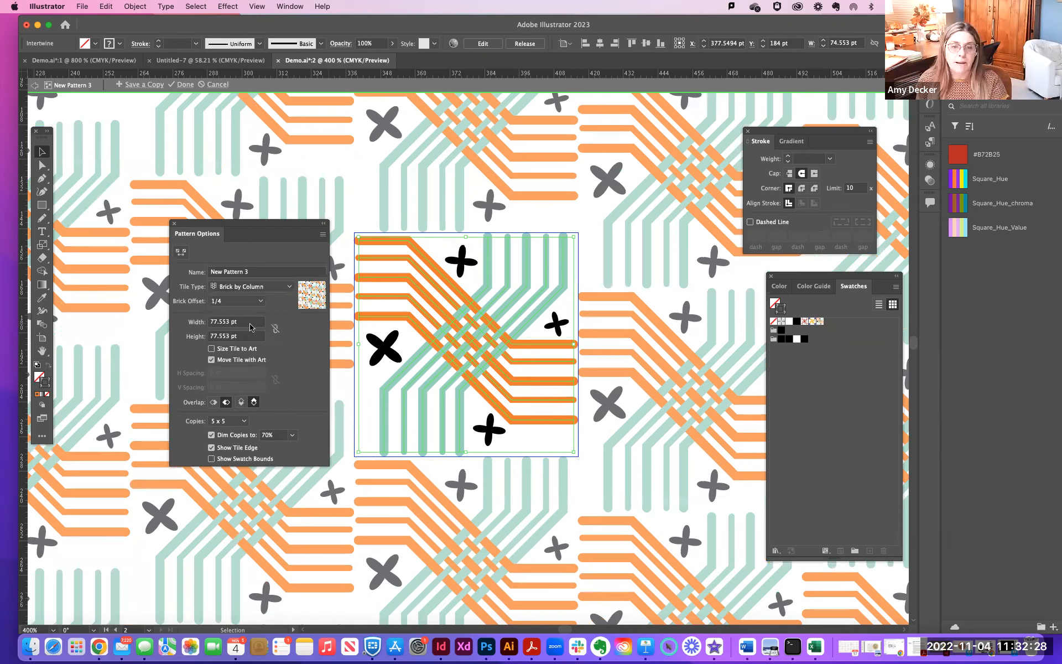
{"action": "left_click", "coordinate": [253, 288]}
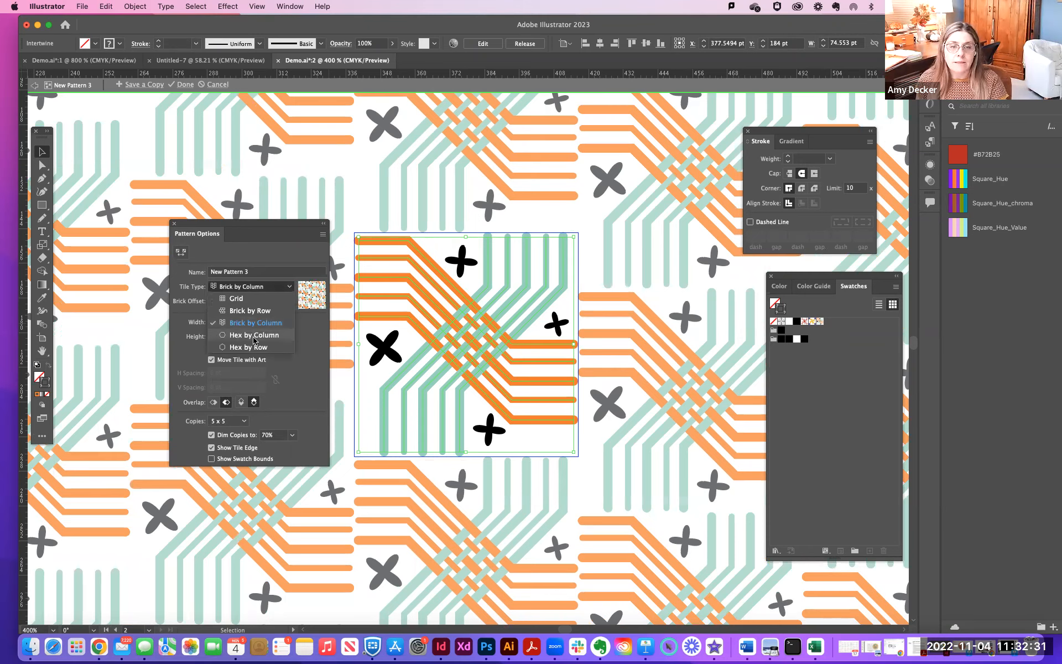
{"action": "left_click", "coordinate": [255, 336]}
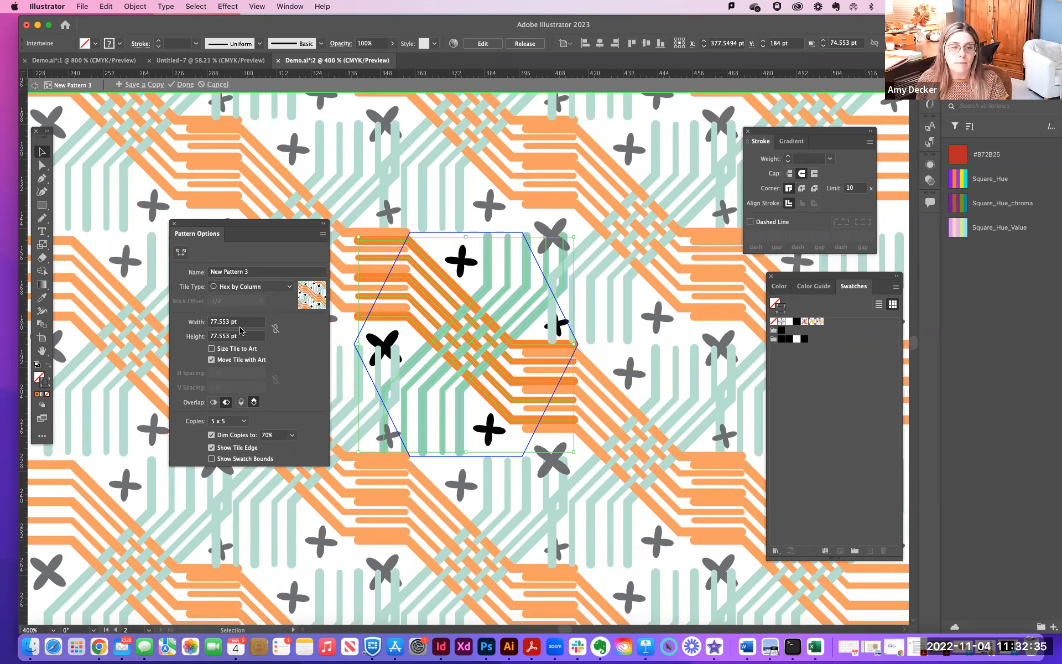
{"action": "left_click", "coordinate": [244, 288]}
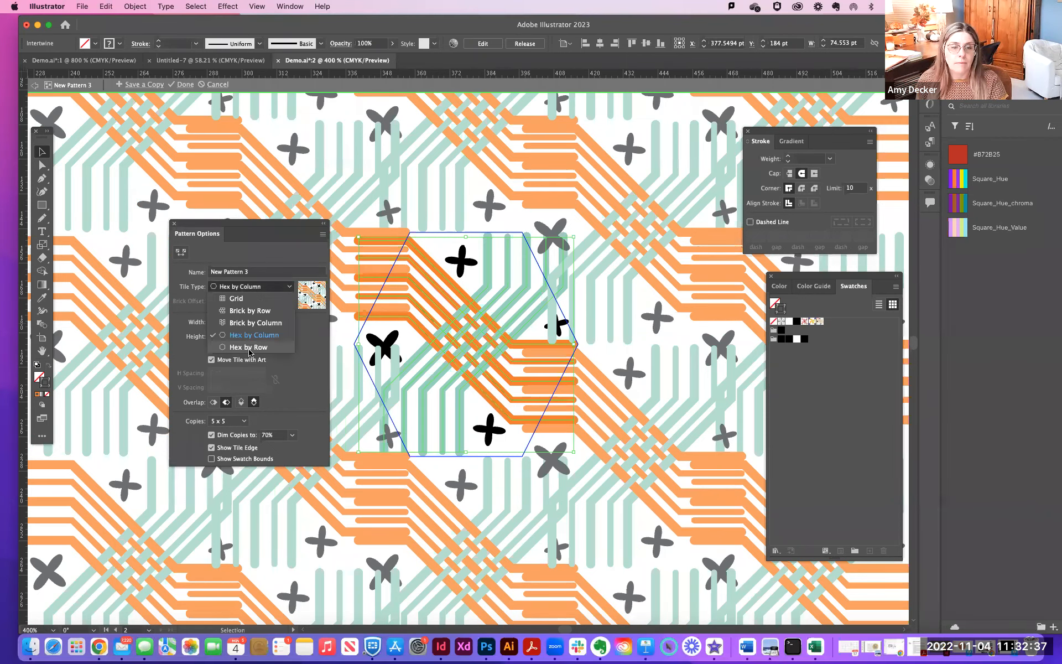
{"action": "left_click", "coordinate": [248, 347]}
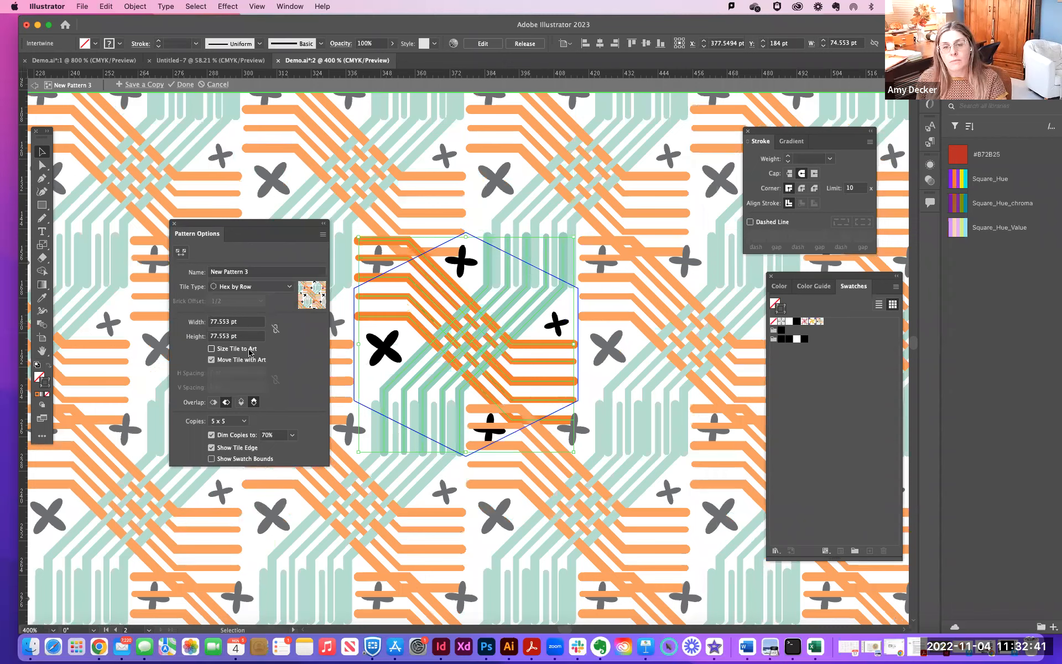
{"action": "left_click", "coordinate": [246, 289]}
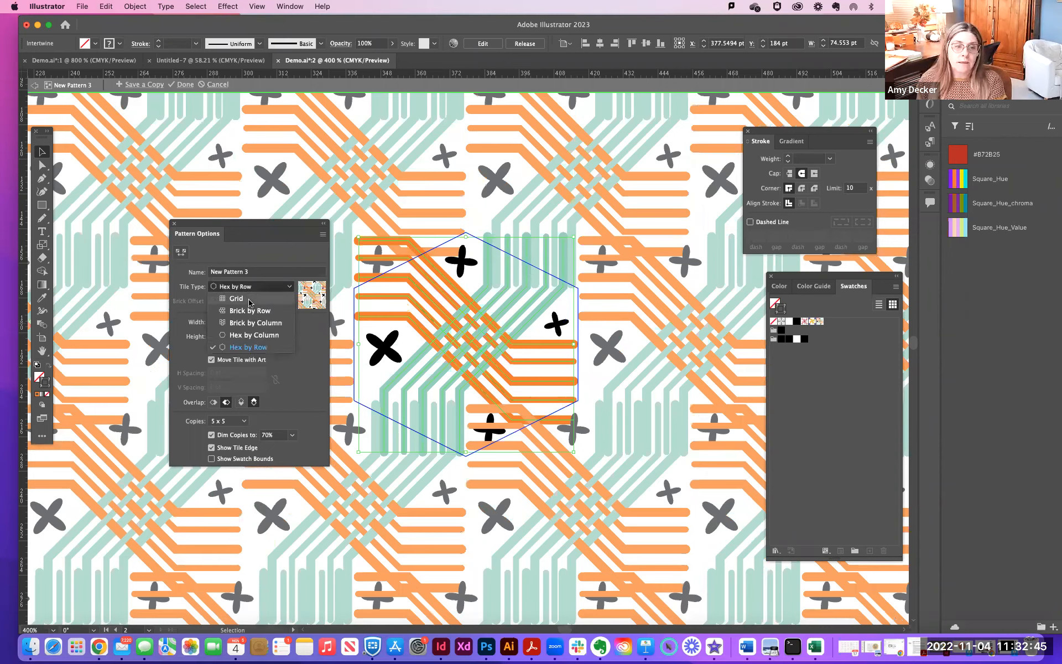
{"action": "left_click", "coordinate": [250, 311]}
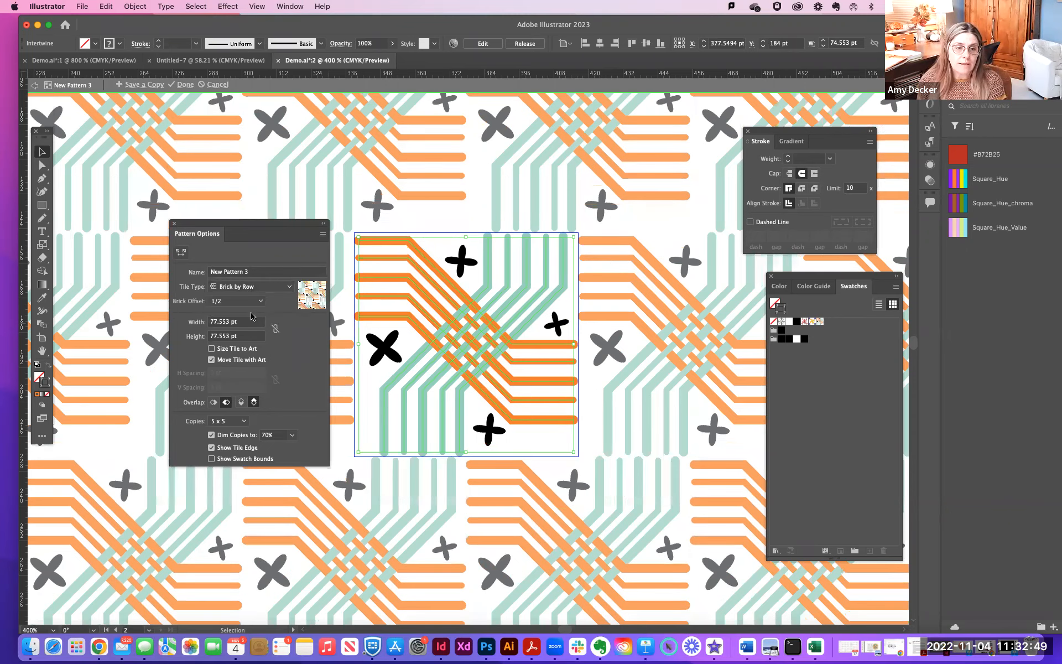
- Size the tile to the art and set its spacing to 2 pt horizontally and 5 pt vertically
{"action": "left_click", "coordinate": [216, 353]}
{"action": "left_click", "coordinate": [216, 353]}
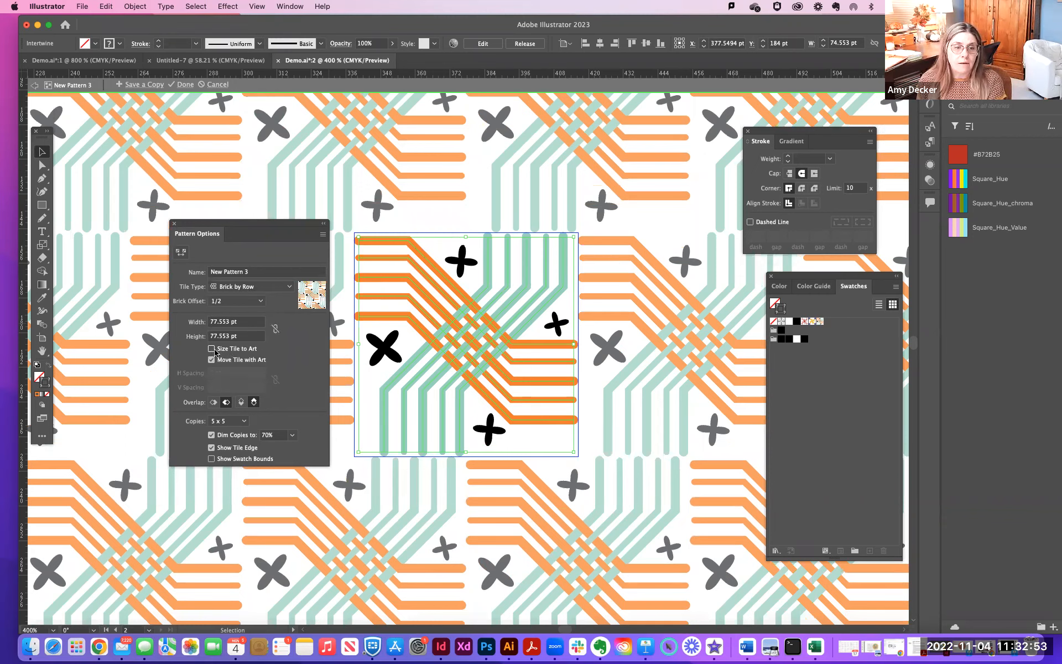
{"action": "left_click", "coordinate": [214, 351]}
{"action": "left_click", "coordinate": [214, 374]}
{"action": "left_click_drag", "start_coordinate": [214, 374], "coordinate": [206, 376]}
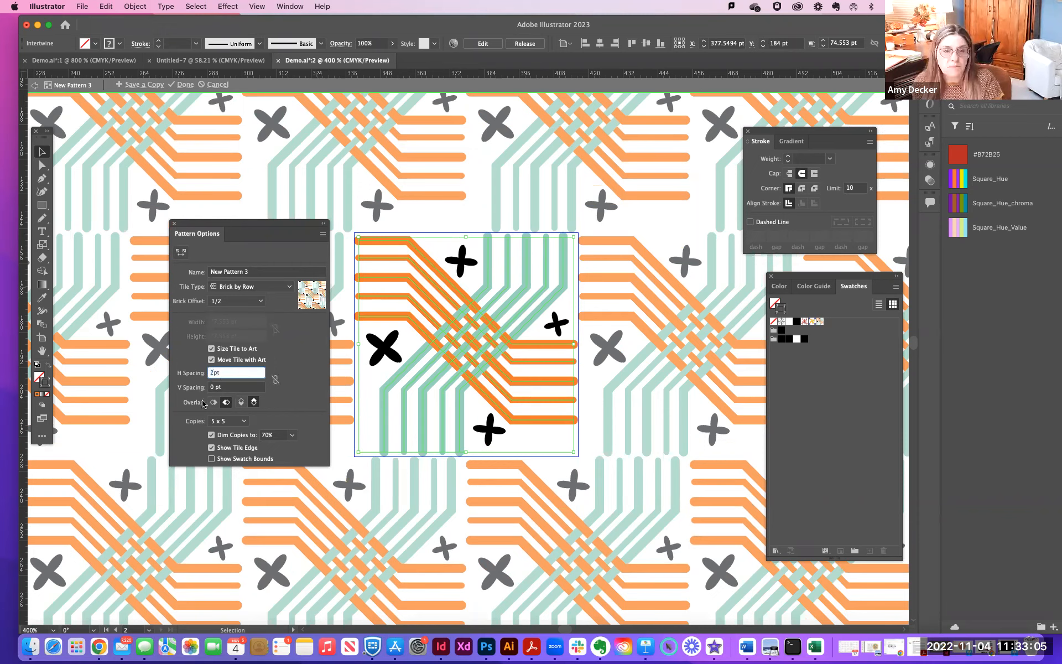
{"action": "left_click", "coordinate": [213, 389]}
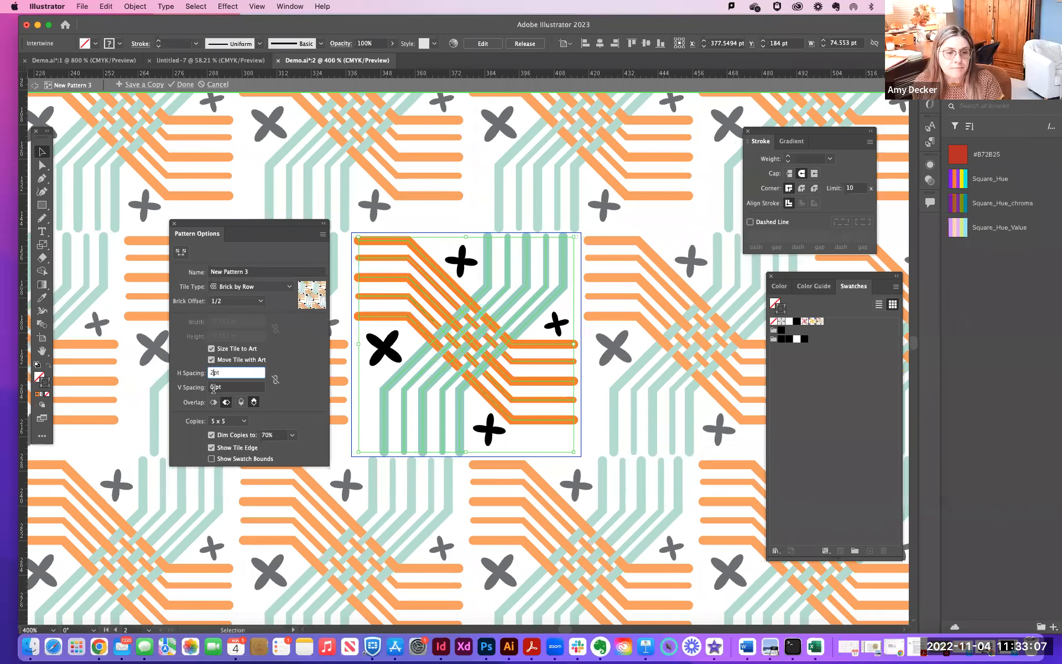
{"action": "double_click", "coordinate": [214, 388]}
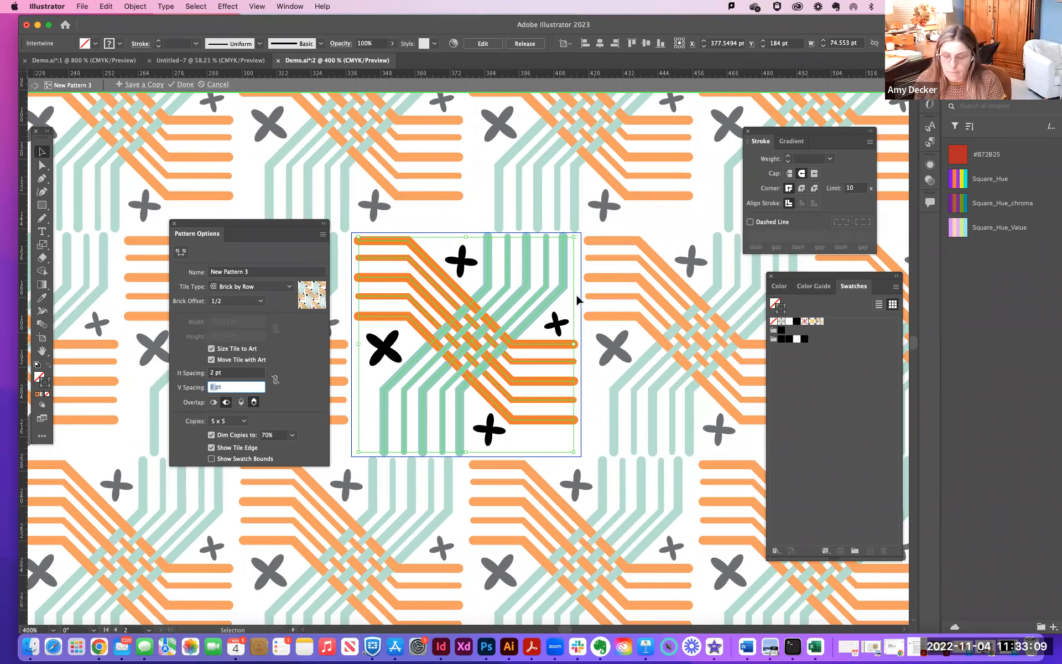
{"action": "type", "text": "5"}
{"action": "key", "text": "Return"}
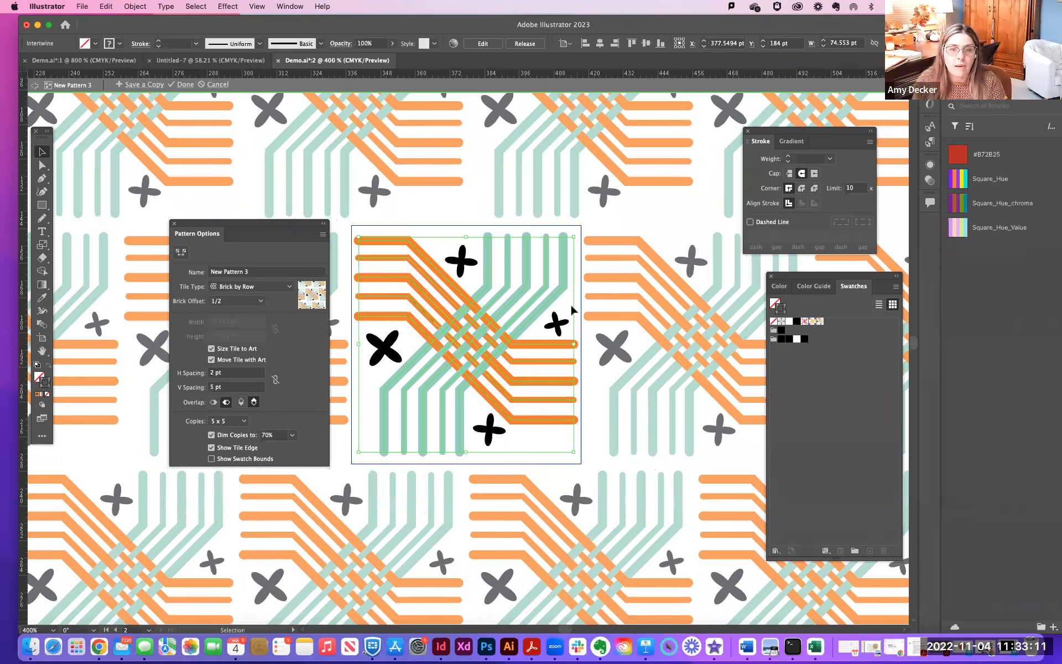
- Set both the vertical and horizontal tile spacing to -5 pt so the repeats overlap
{"action": "double_click", "coordinate": [210, 387]}
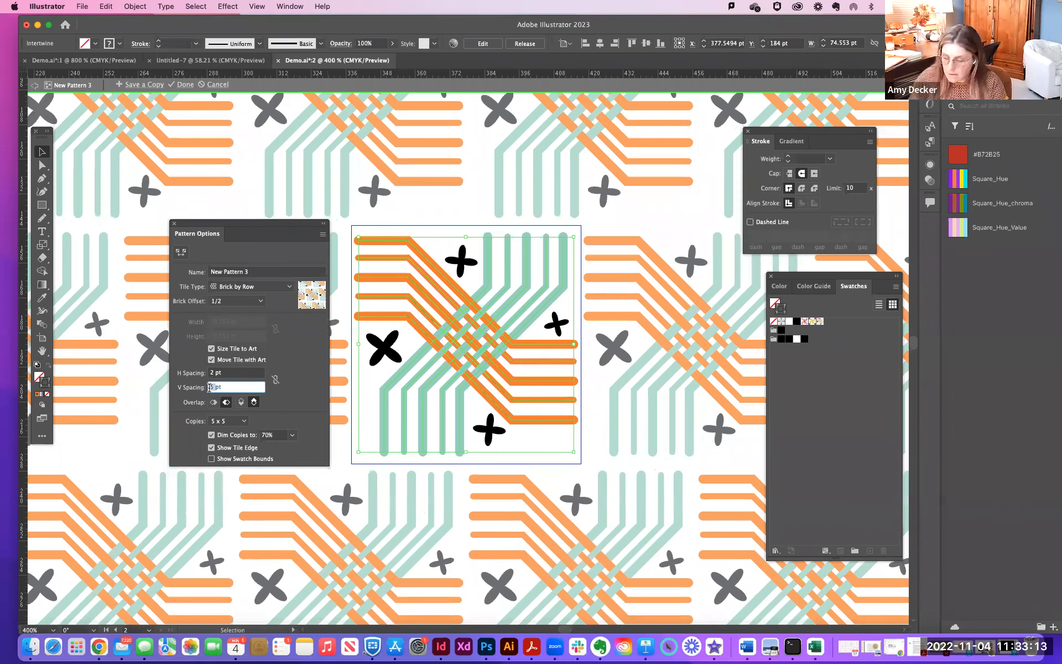
{"action": "type", "text": "-5"}
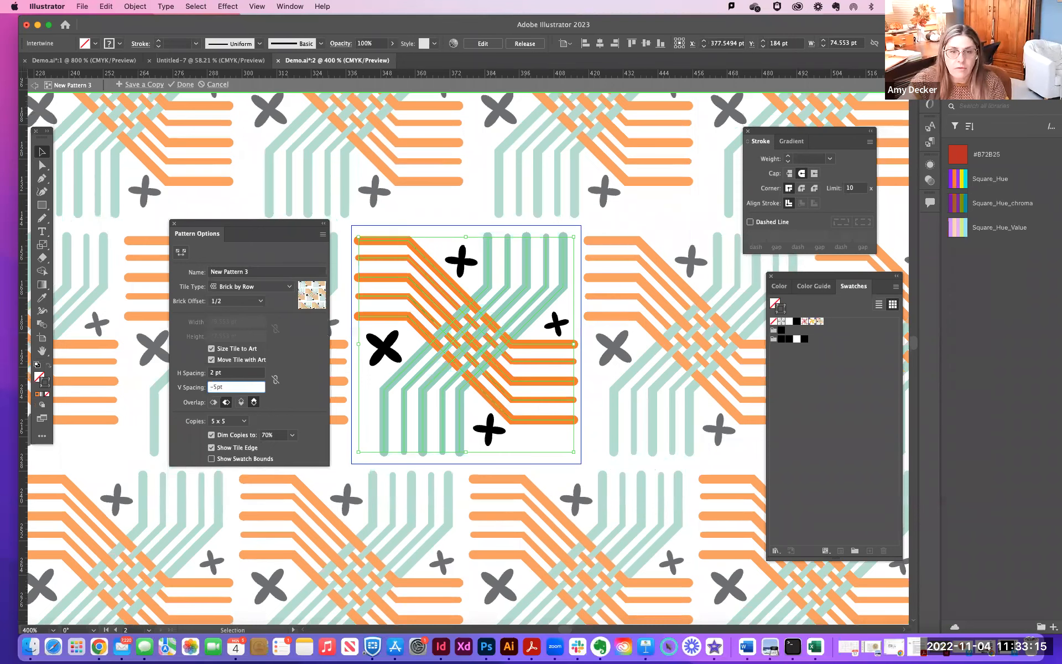
{"action": "key", "text": "Return"}
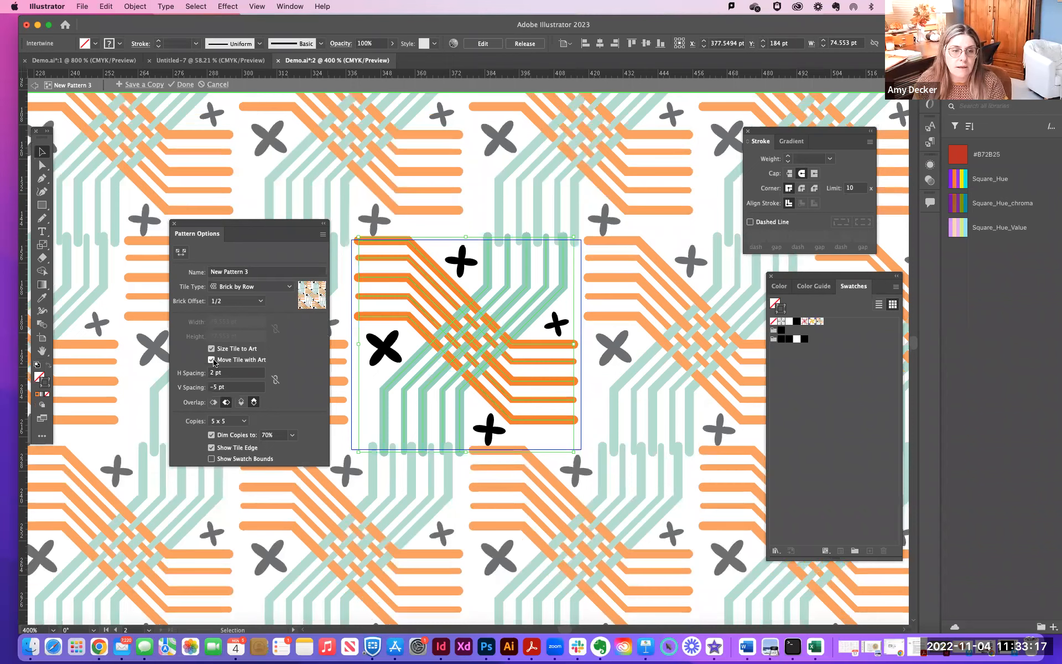
{"action": "double_click", "coordinate": [209, 375]}
{"action": "type", "text": "-5"}
{"action": "key", "text": "Return"}
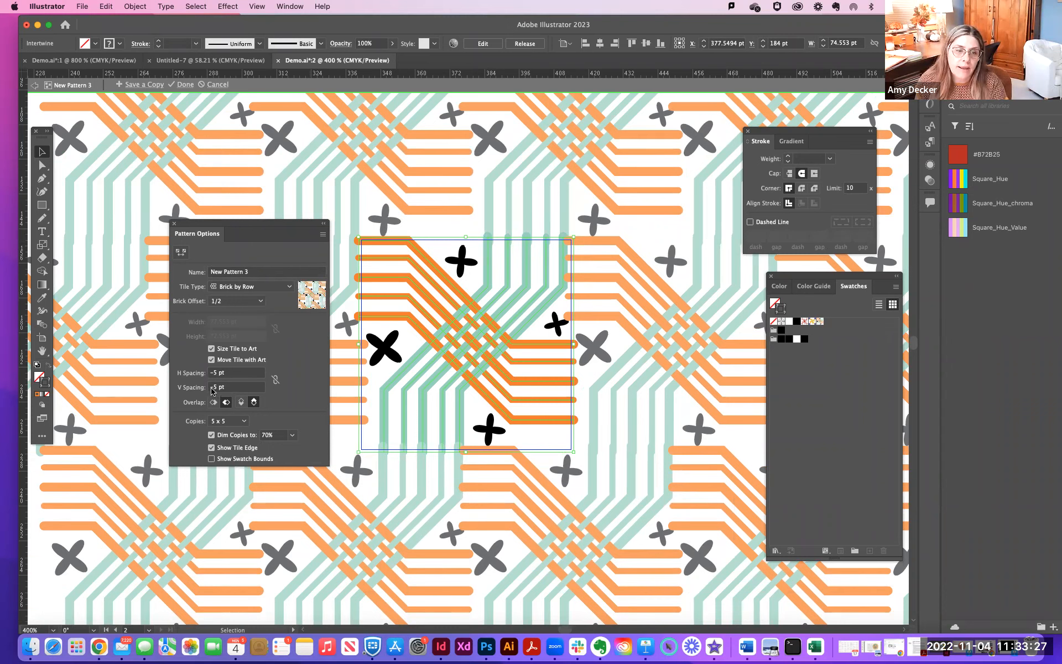
- Try a vertical tile spacing of 0 pt and return it to -5 pt
{"action": "left_click_drag", "start_coordinate": [219, 388], "coordinate": [208, 389]}
{"action": "type", "text": "0"}
{"action": "key", "text": "Return"}
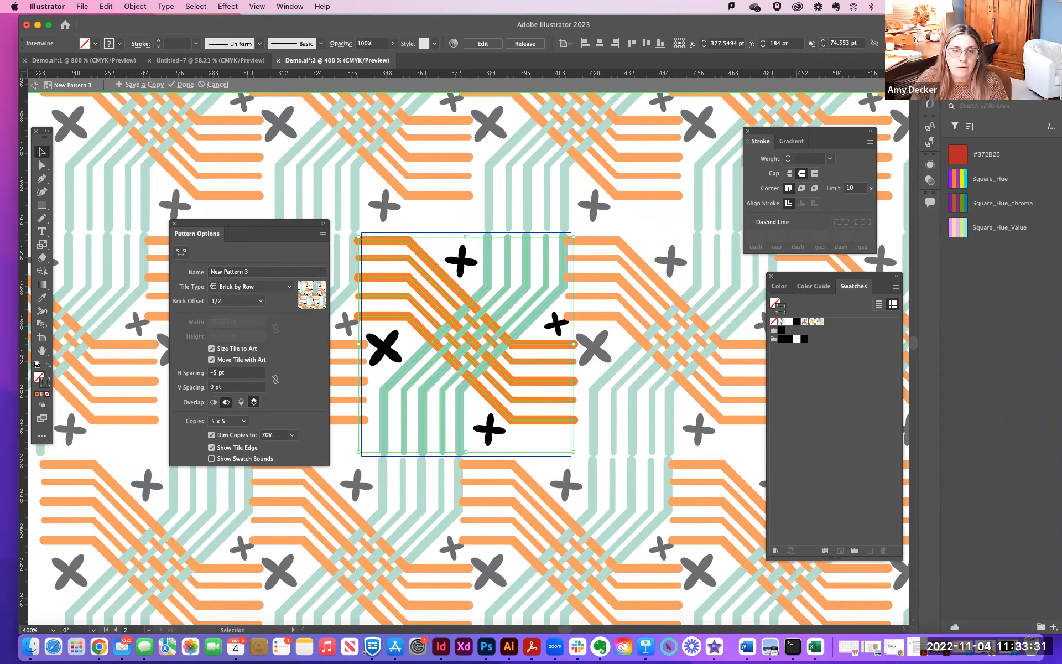
{"action": "left_click_drag", "start_coordinate": [215, 390], "coordinate": [207, 389]}
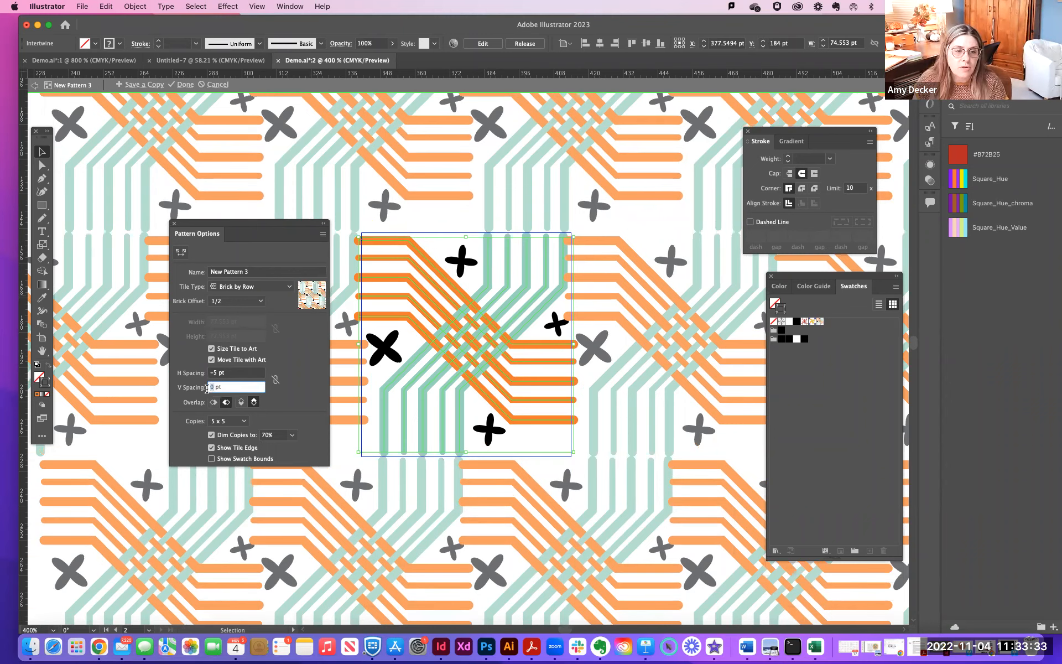
{"action": "type", "text": "-"}
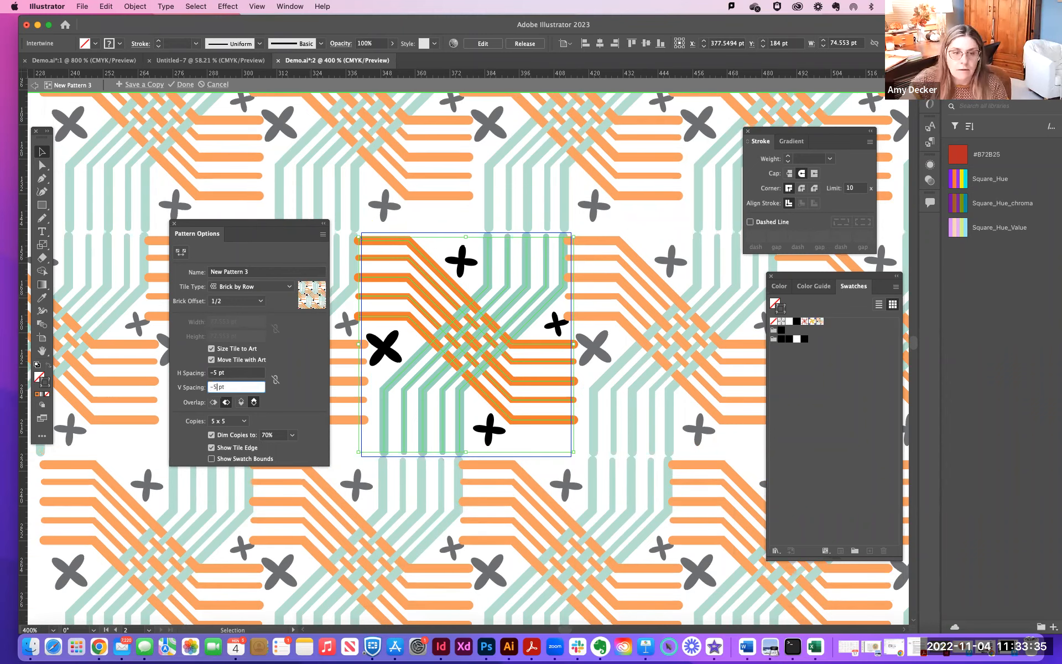
{"action": "type", "text": "5"}
{"action": "key", "text": "Return"}
- Try a horizontal tile spacing of 0 pt and return it to -5 pt
{"action": "left_click_drag", "start_coordinate": [219, 373], "coordinate": [209, 373]}
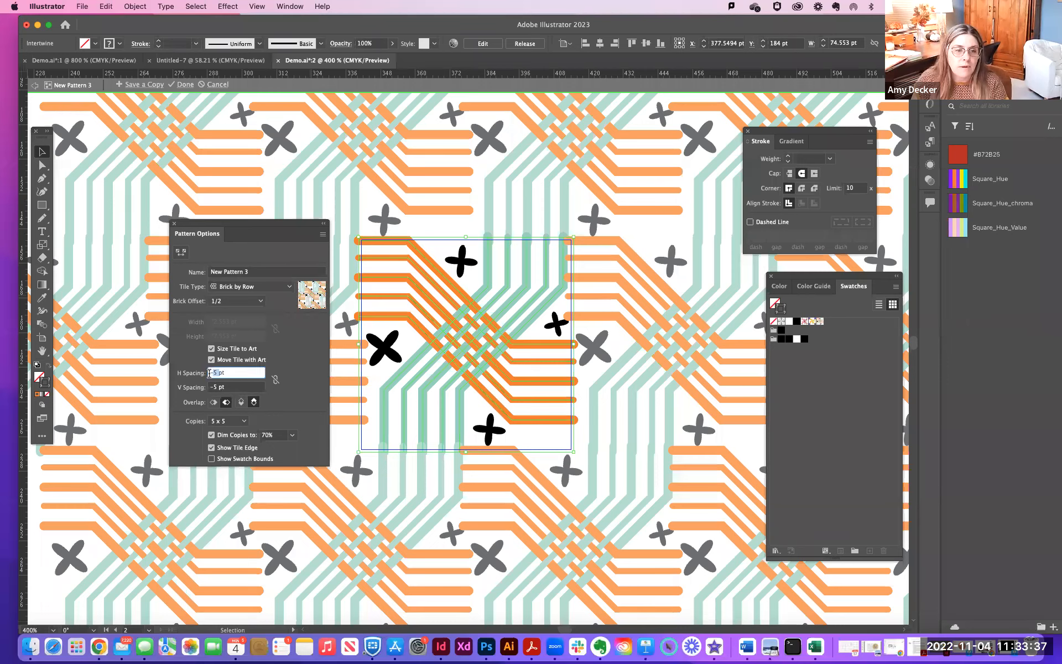
{"action": "type", "text": "0"}
{"action": "key", "text": "Return"}
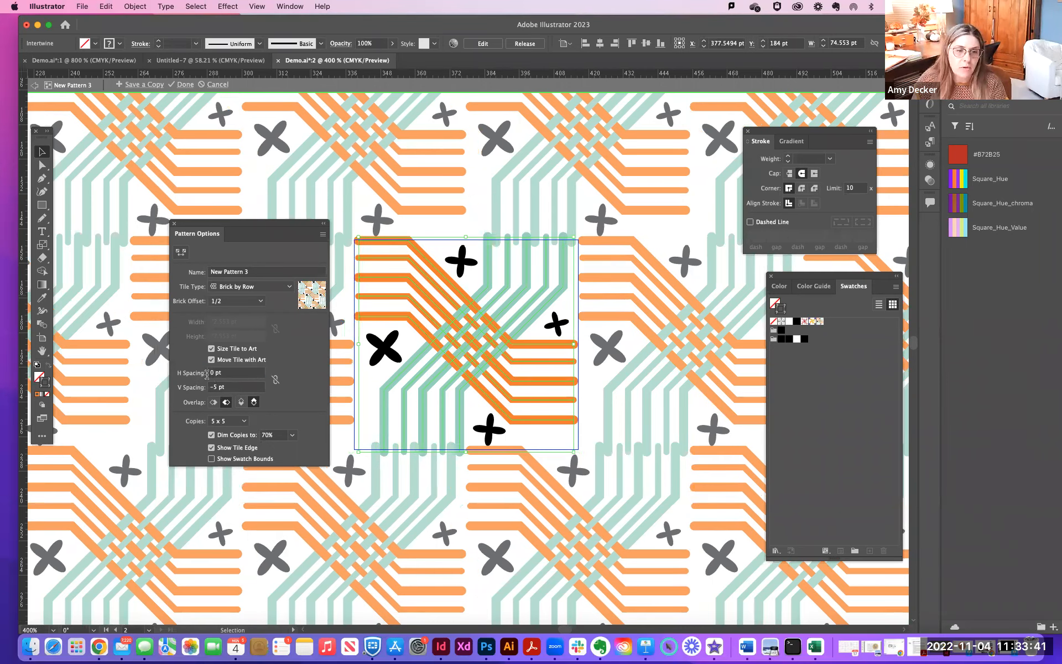
{"action": "left_click_drag", "start_coordinate": [217, 373], "coordinate": [209, 371]}
{"action": "type", "text": "-5"}
{"action": "key", "text": "Return"}
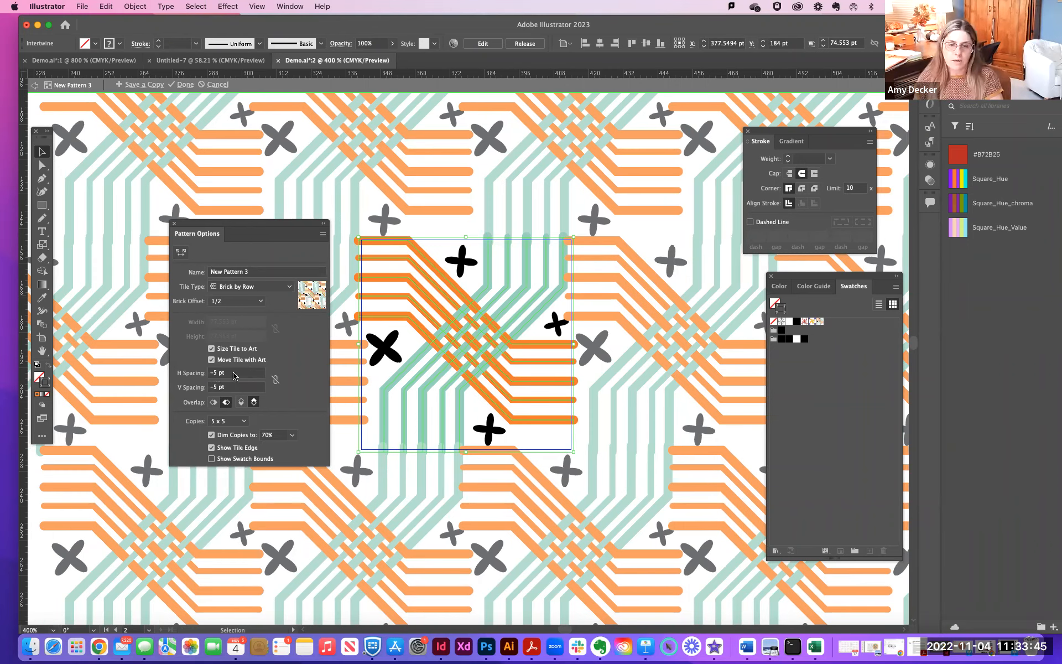
- Move the pattern settings off the tile, view the whole repeat at 150% and name the pattern PATTERN 1 WOVEN
{"action": "left_click_drag", "start_coordinate": [268, 226], "coordinate": [823, 332]}
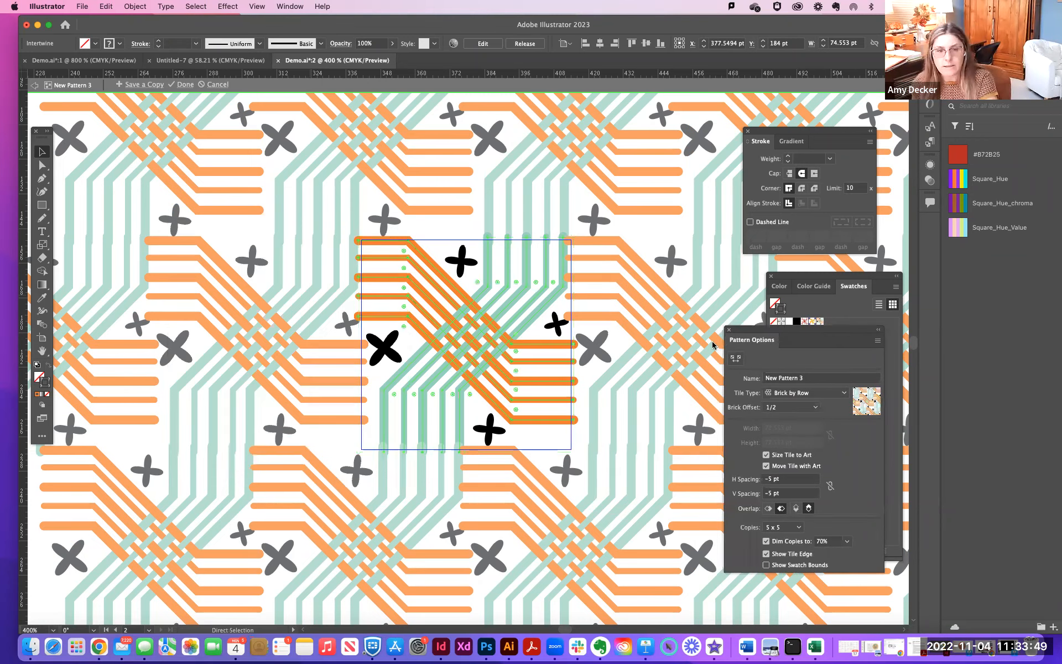
{"action": "key", "text": "super+minus"}
{"action": "key", "text": "super+minus"}
{"action": "key", "text": "super+minus"}
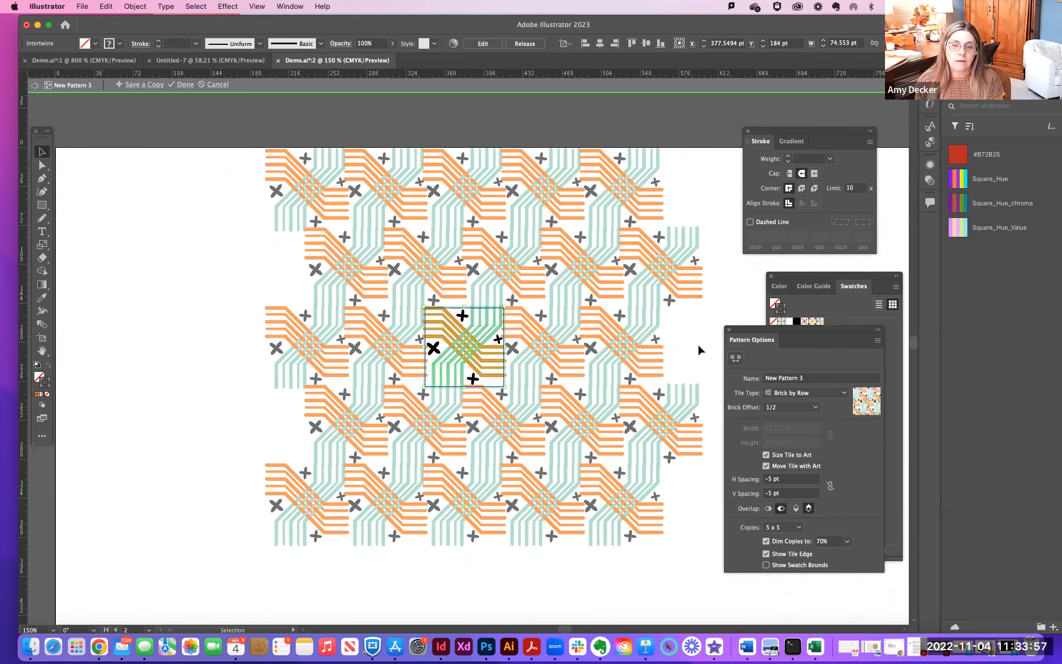
{"action": "scroll", "coordinate": [698, 349], "scroll_direction": "up", "scroll_amount": 2}
{"action": "left_click_drag", "start_coordinate": [806, 378], "coordinate": [760, 380]}
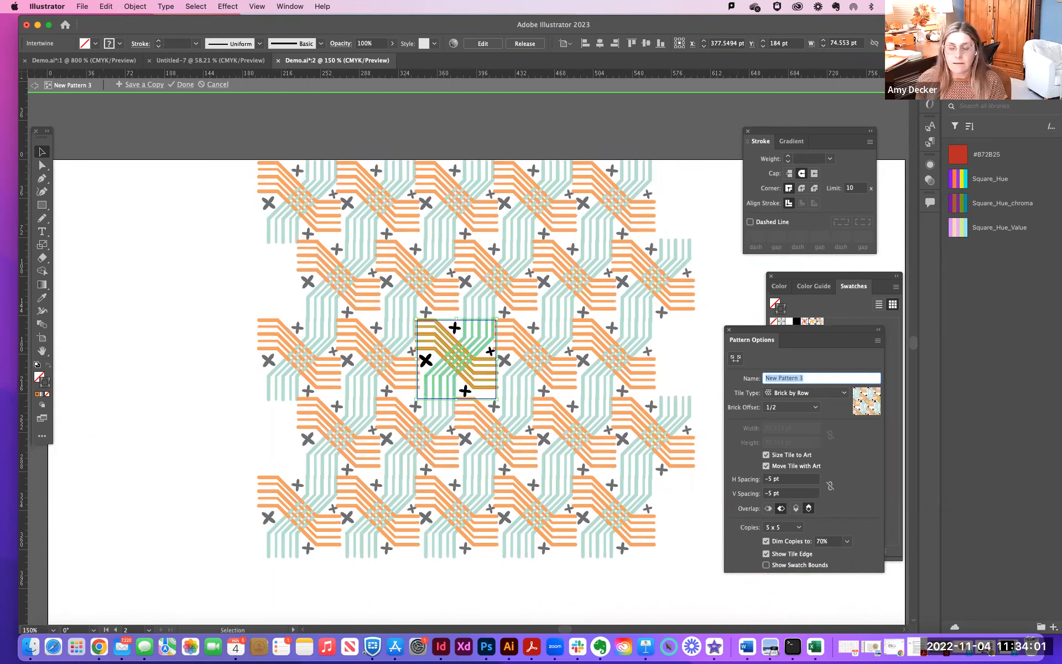
{"action": "type", "text": "PATTERN 1"}
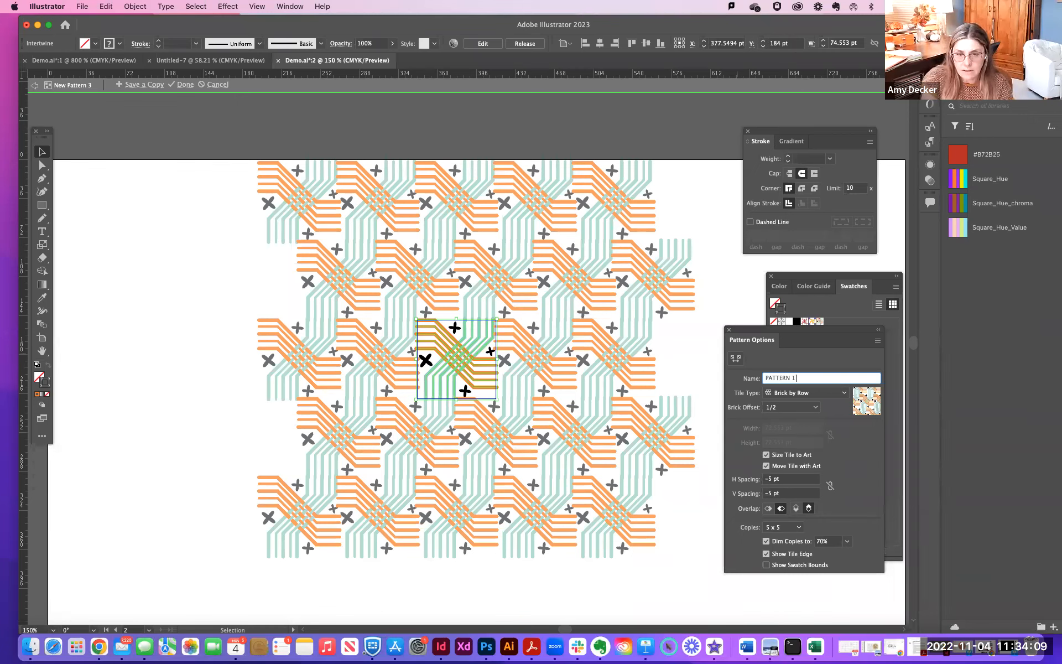
{"action": "type", "text": "WOVEN"}
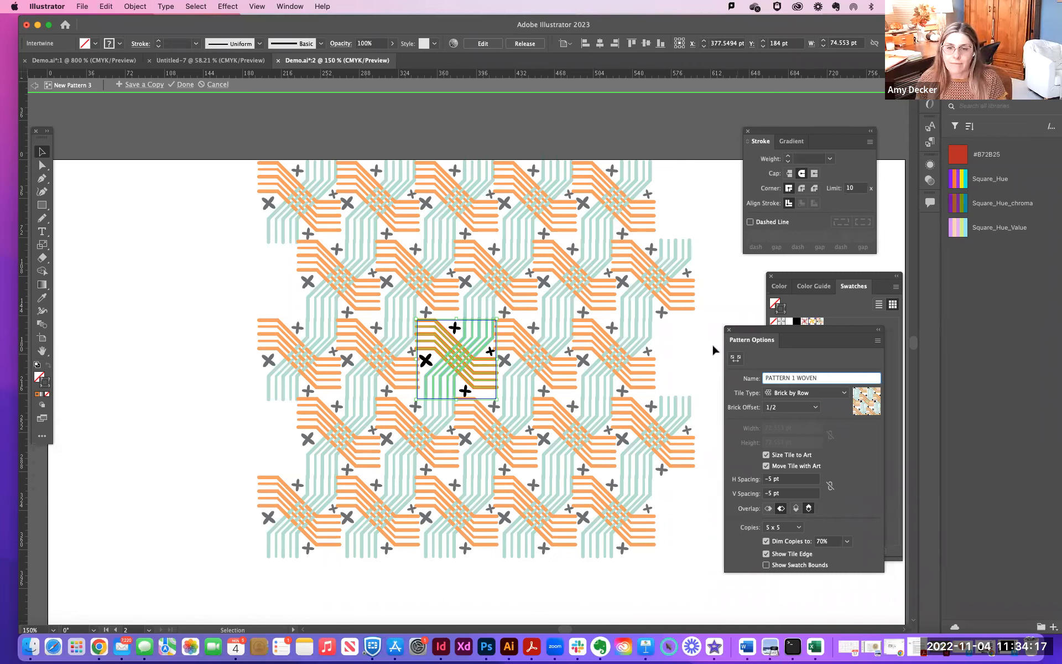
{"action": "left_click", "coordinate": [699, 363]}
- Move the pattern settings away from the swatches and exit pattern editing mode
{"action": "left_click_drag", "start_coordinate": [744, 339], "coordinate": [92, 239]}
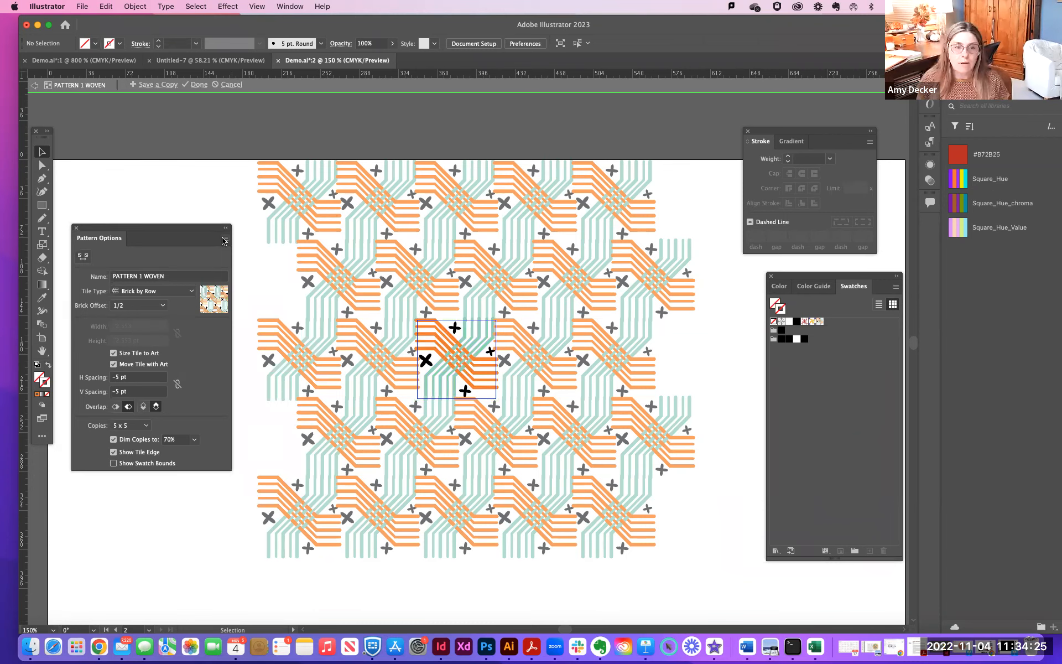
{"action": "left_click", "coordinate": [225, 240]}
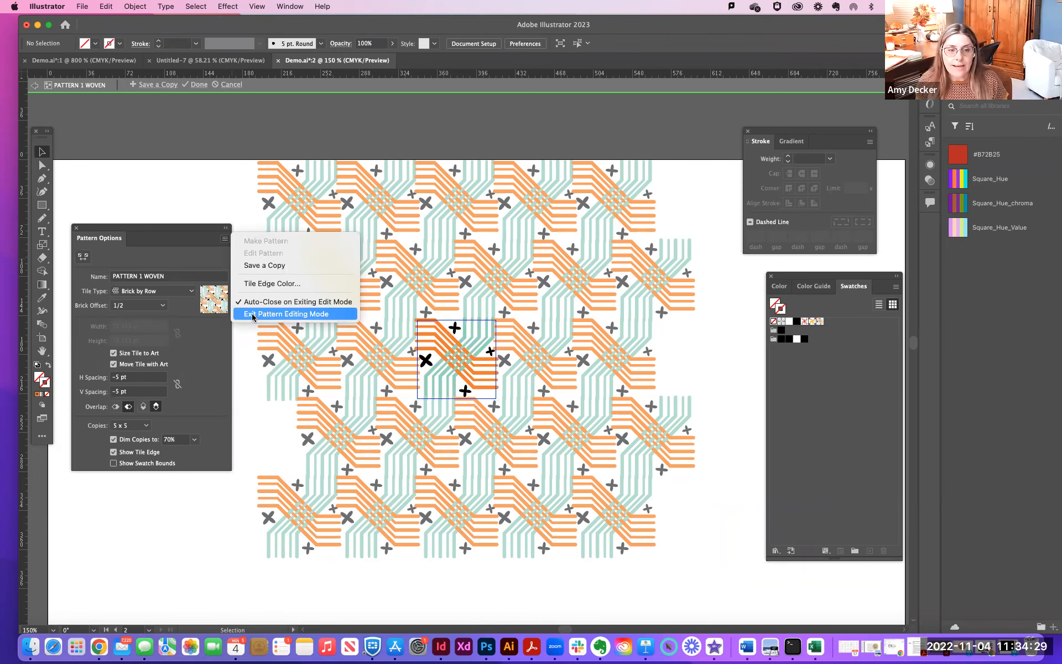
{"action": "left_click", "coordinate": [277, 318]}
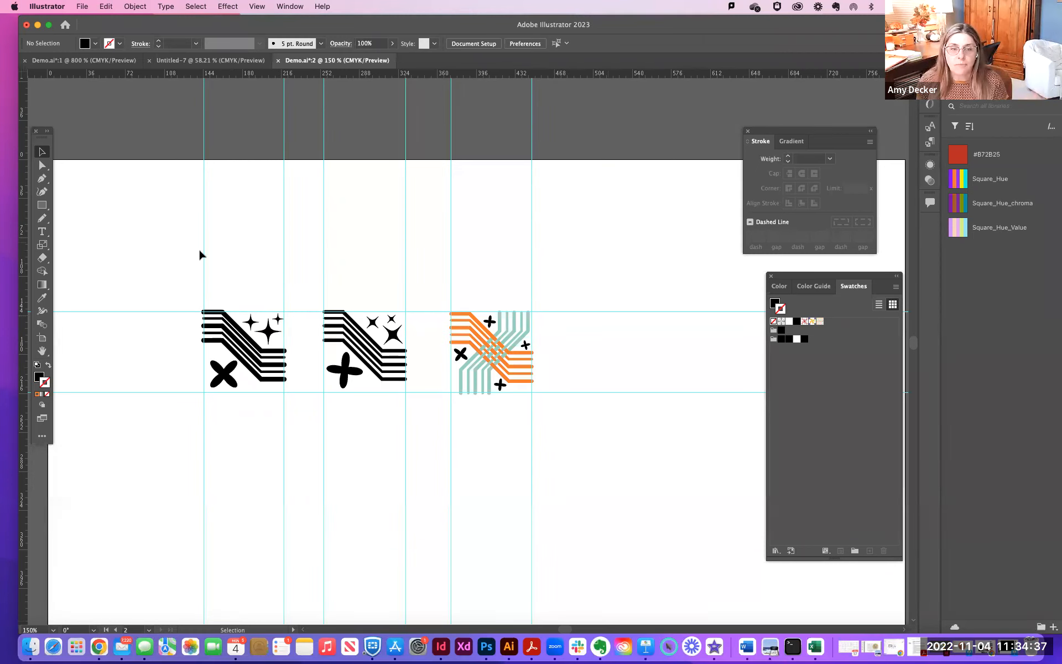
- Draw a rectangle about 202 × 209 pt in the empty area beside the woven orange-and-green motif
{"action": "left_click_drag", "start_coordinate": [498, 247], "coordinate": [417, 175]}
{"action": "left_click", "coordinate": [43, 206]}
{"action": "left_click_drag", "start_coordinate": [519, 168], "coordinate": [738, 395]}
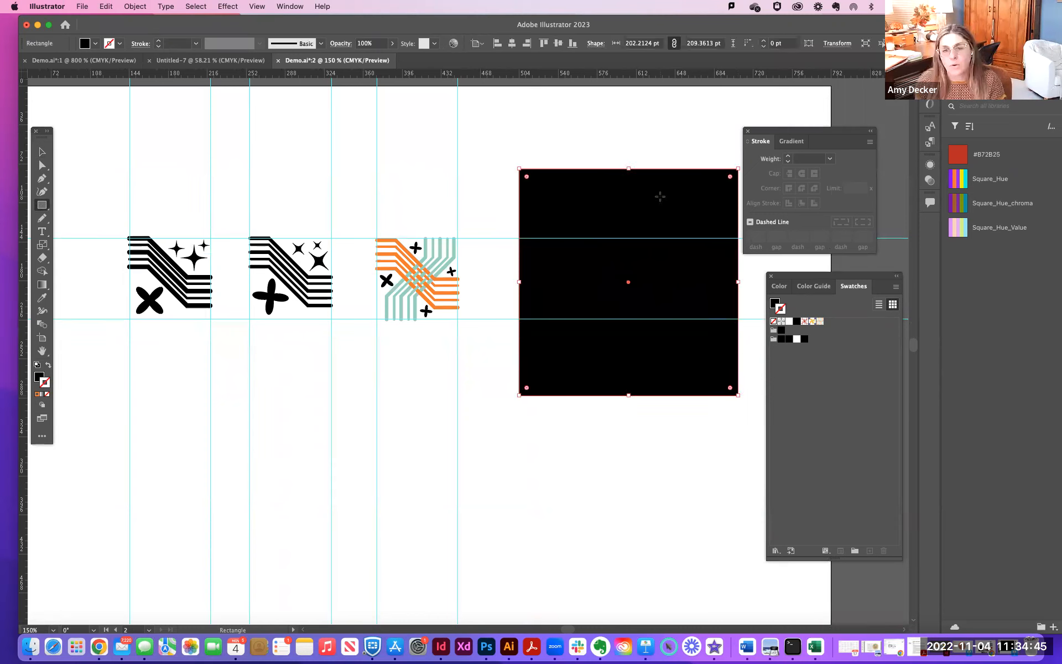
- Check that the swatches are shown and move them slightly up toward the black rectangle
{"action": "left_click", "coordinate": [289, 6]}
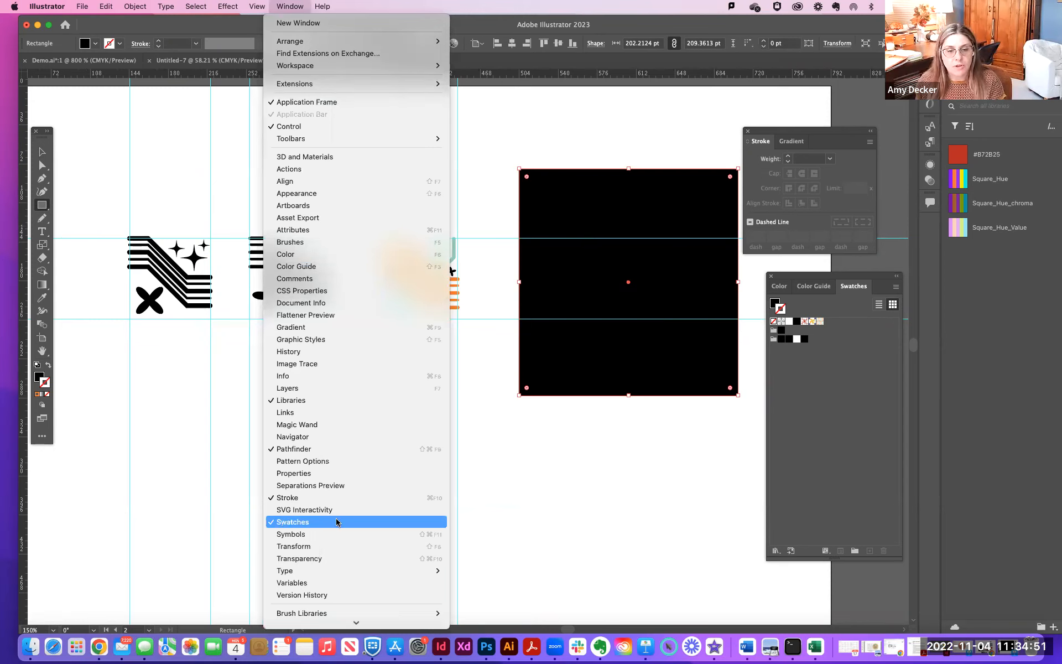
{"action": "left_click", "coordinate": [862, 326]}
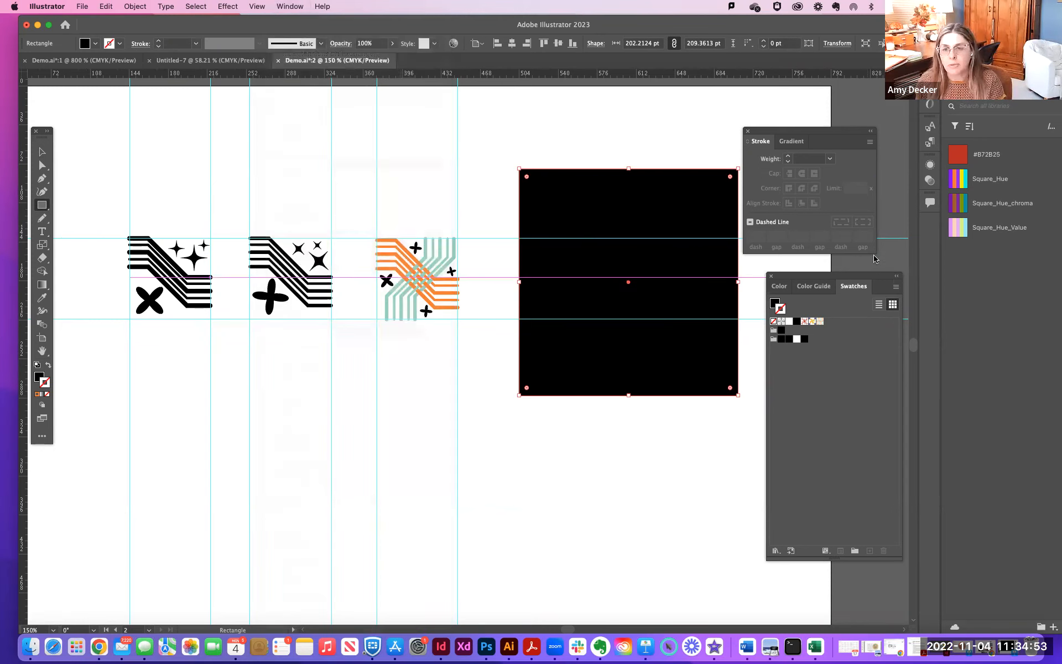
{"action": "left_click_drag", "start_coordinate": [881, 281], "coordinate": [873, 255]}
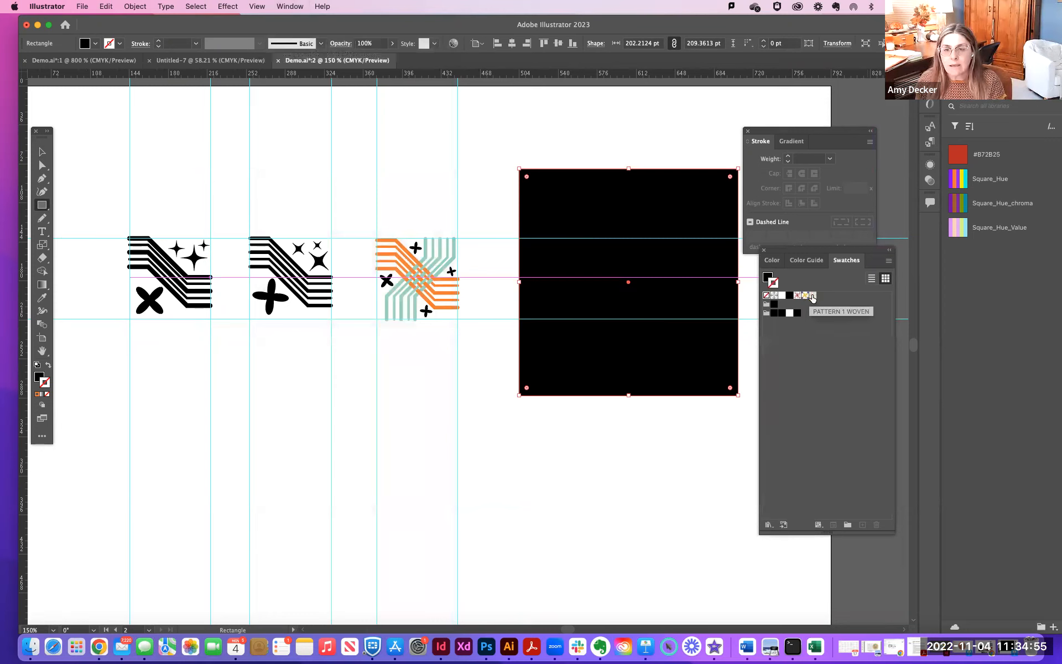
- Fill the black rectangle with the PATTERN 1 WOVEN swatch and leave its stroke set to none
{"action": "left_click", "coordinate": [813, 296]}
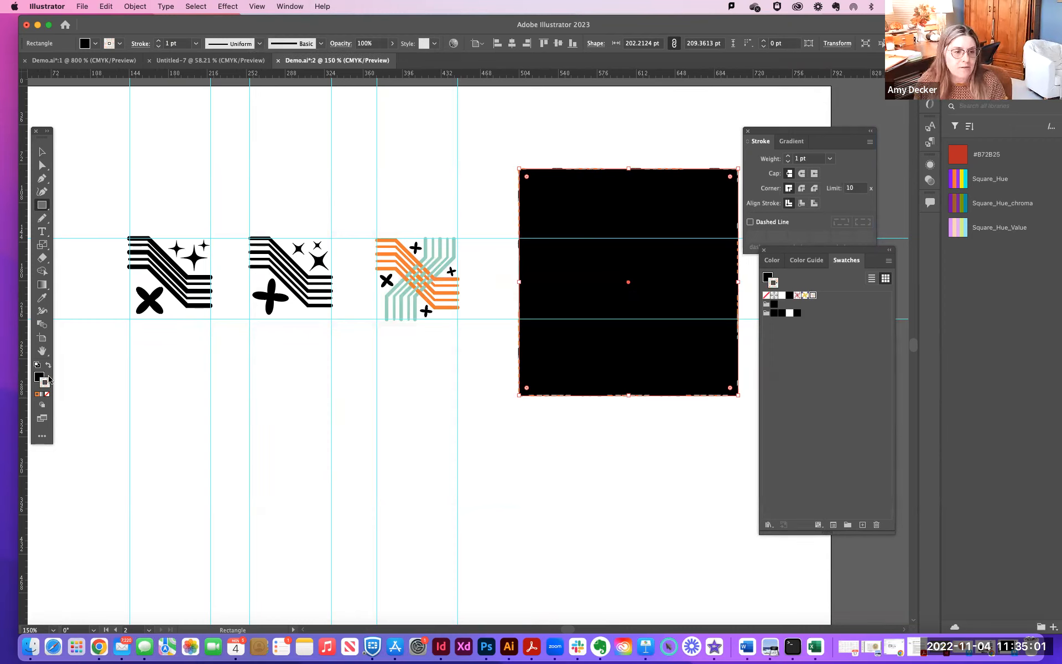
{"action": "left_click", "coordinate": [47, 393]}
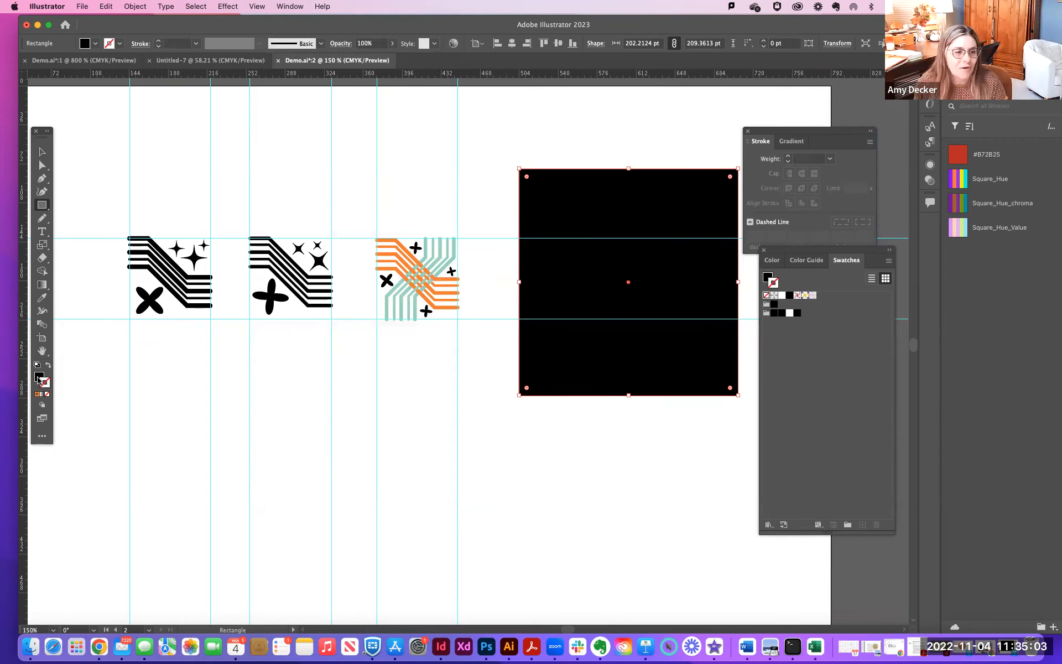
{"action": "left_click", "coordinate": [39, 377]}
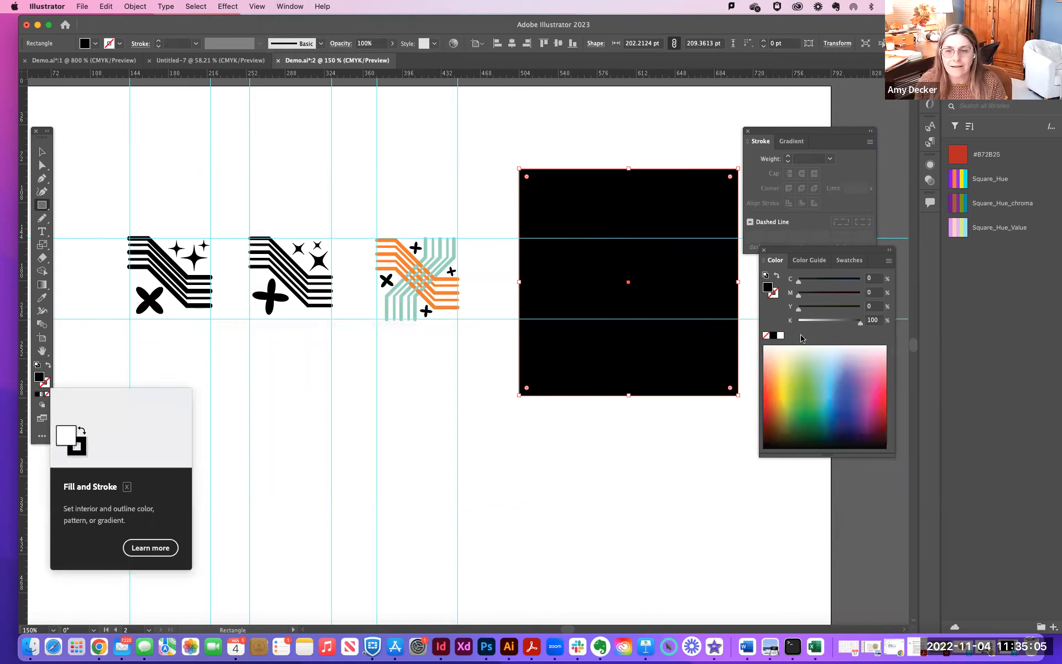
{"action": "left_click", "coordinate": [848, 260]}
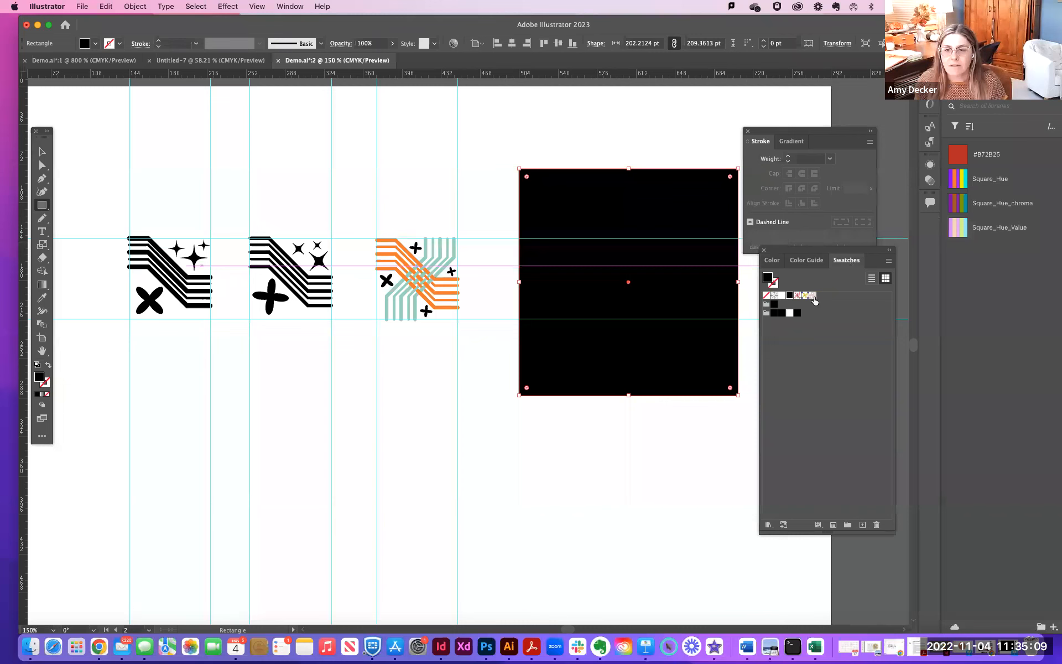
{"action": "left_click", "coordinate": [813, 296]}
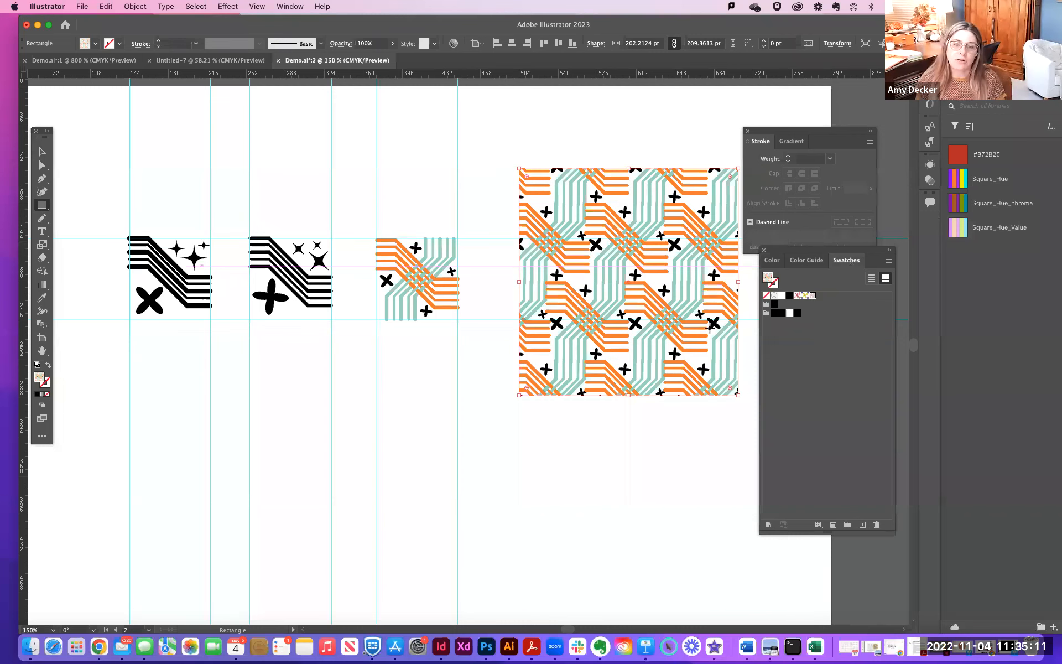
- Move the patterned rectangle up toward the motif and, after undoing a trial vertical stretch, enlarge it proportionally to about 236 × 244 pt
{"action": "left_click", "coordinate": [40, 155]}
{"action": "left_click", "coordinate": [612, 135]}
{"action": "left_click_drag", "start_coordinate": [663, 367], "coordinate": [618, 543]}
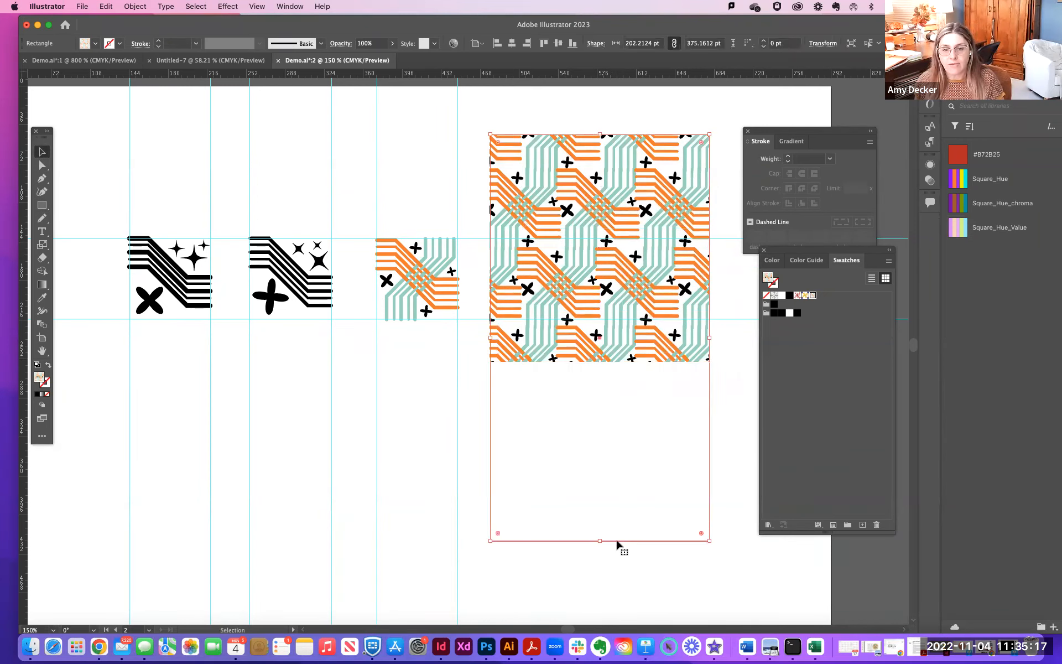
{"action": "key", "text": "super+z"}
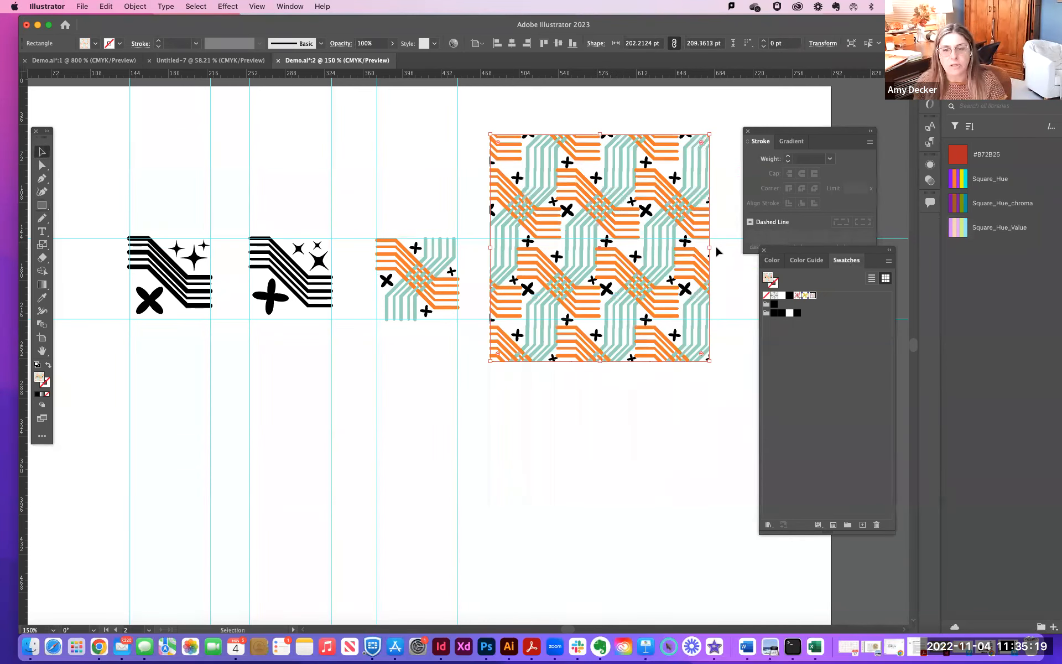
{"action": "left_click_drag", "start_coordinate": [709, 360], "coordinate": [747, 407]}
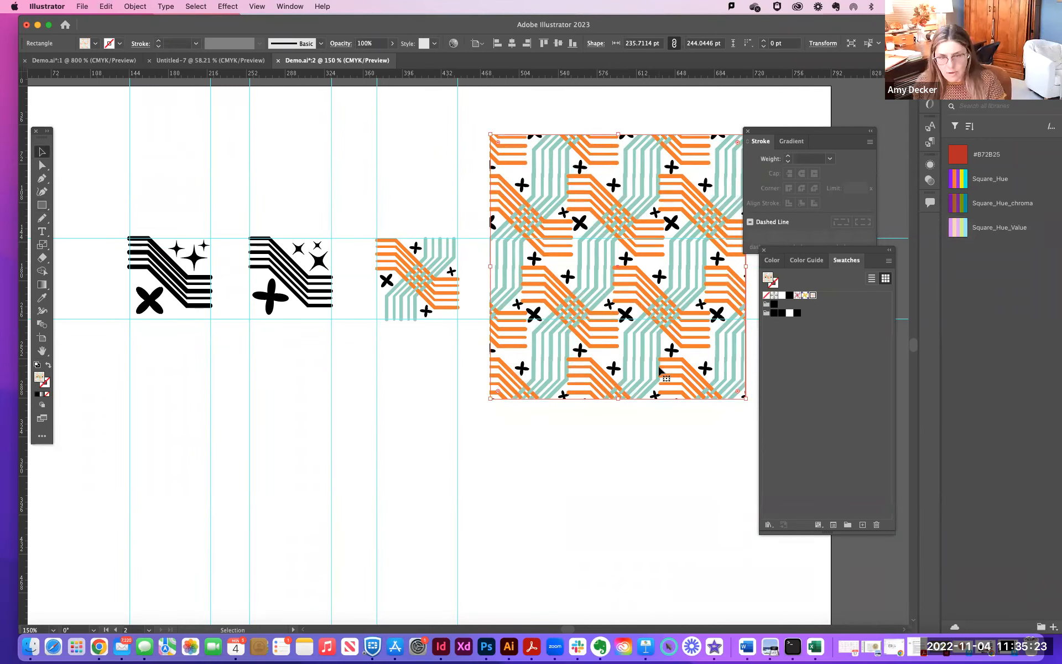
- Draw a second pattern-filled rectangle about 498 × 295 pt in the lower artboard area and move it up-left below the motifs
{"action": "key", "text": "super+minus"}
{"action": "key", "text": "super+minus"}
{"action": "left_click_drag", "start_coordinate": [483, 342], "coordinate": [497, 330]}
{"action": "left_click", "coordinate": [41, 204]}
{"action": "left_click_drag", "start_coordinate": [300, 419], "coordinate": [541, 562]}
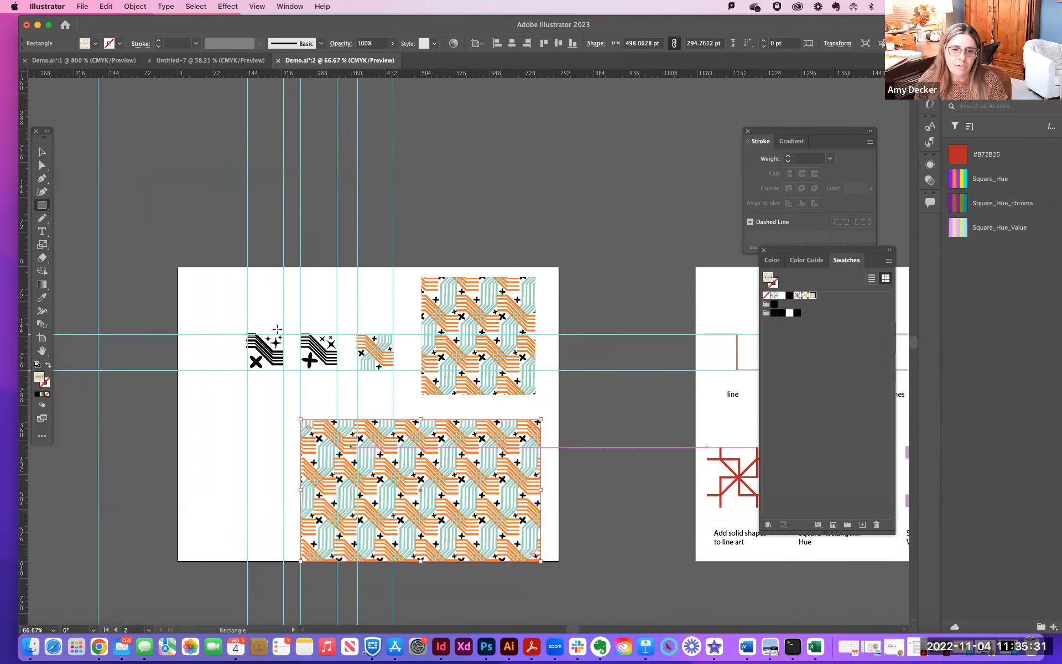
{"action": "left_click", "coordinate": [43, 154]}
{"action": "left_click_drag", "start_coordinate": [533, 494], "coordinate": [452, 479]}
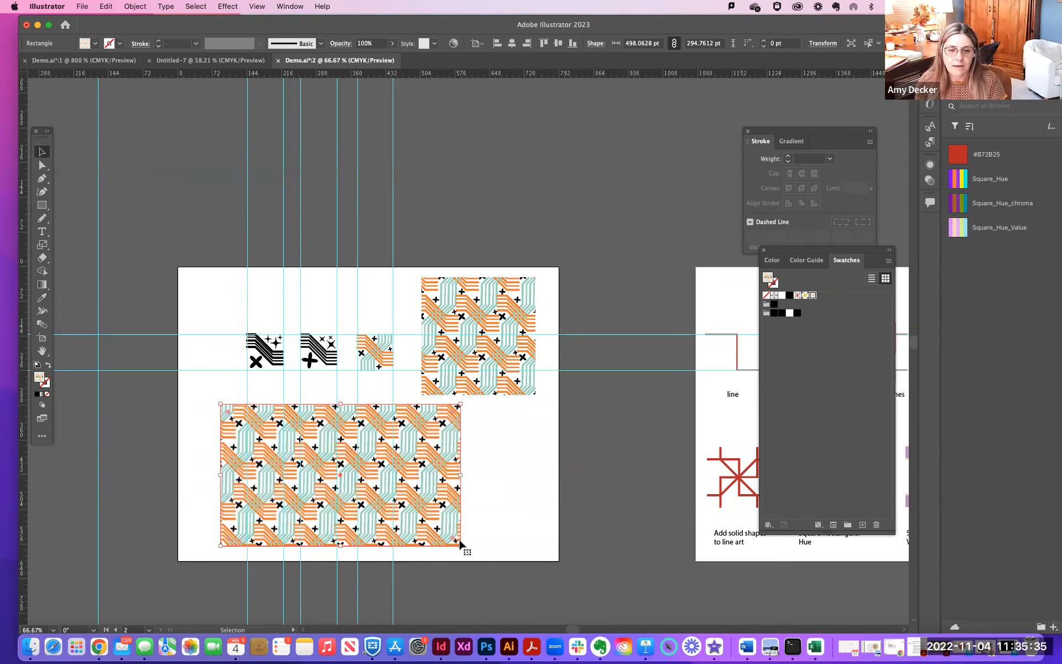
- Try enlarging the lower patterned rectangle to about 654 × 395 pt, undo the scaling and deselect it
{"action": "left_click_drag", "start_coordinate": [492, 568], "coordinate": [624, 625]}
{"action": "left_click_drag", "start_coordinate": [535, 557], "coordinate": [532, 554]}
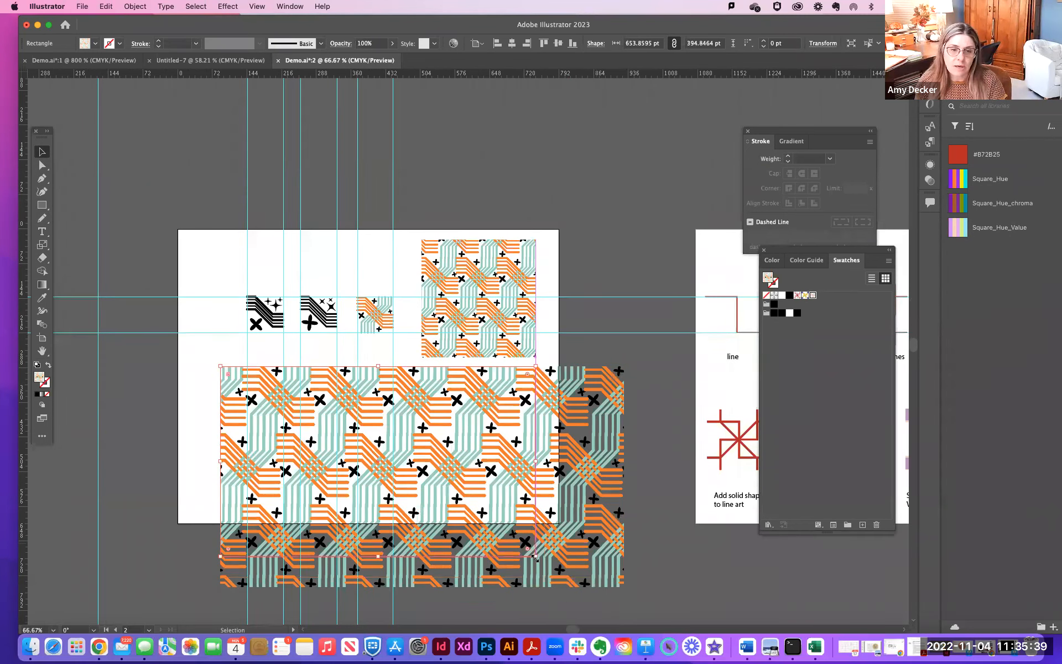
{"action": "key", "text": "super+z"}
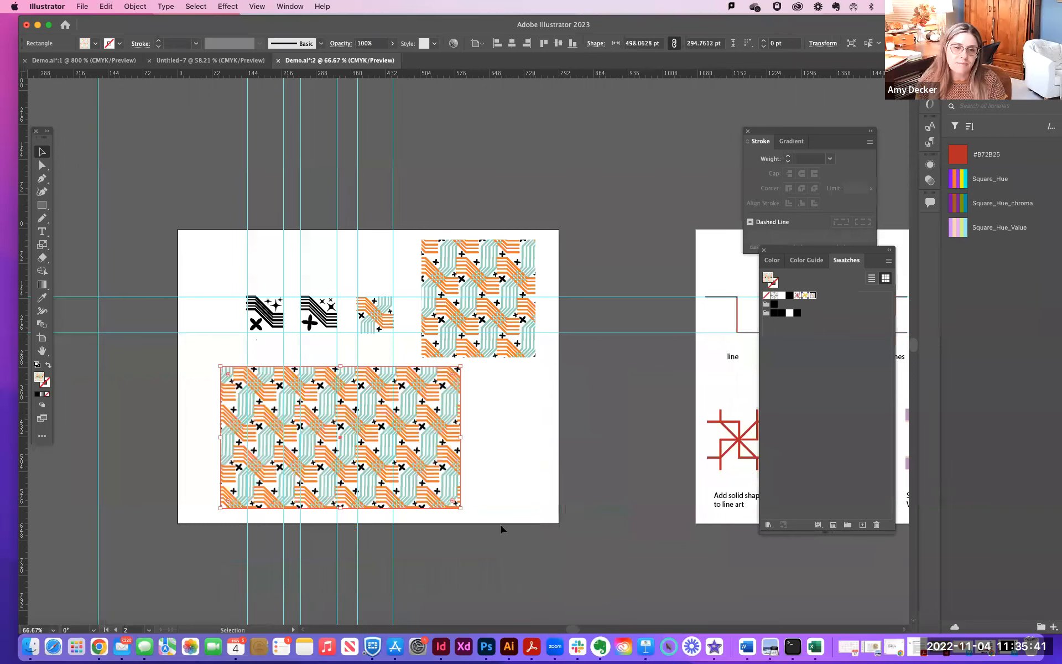
{"action": "left_click", "coordinate": [506, 485]}
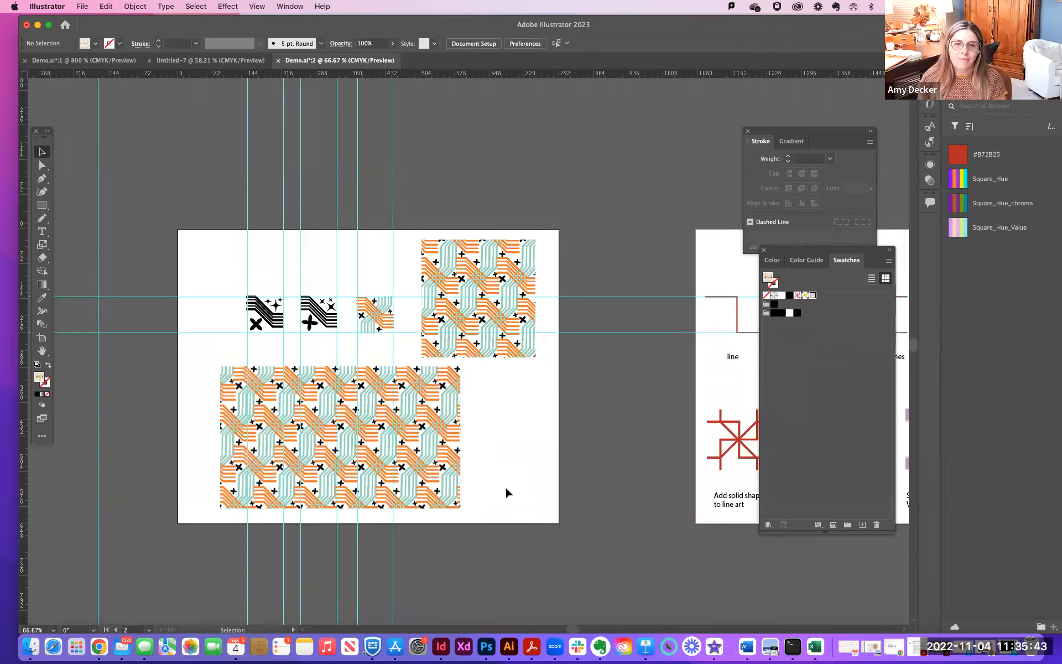